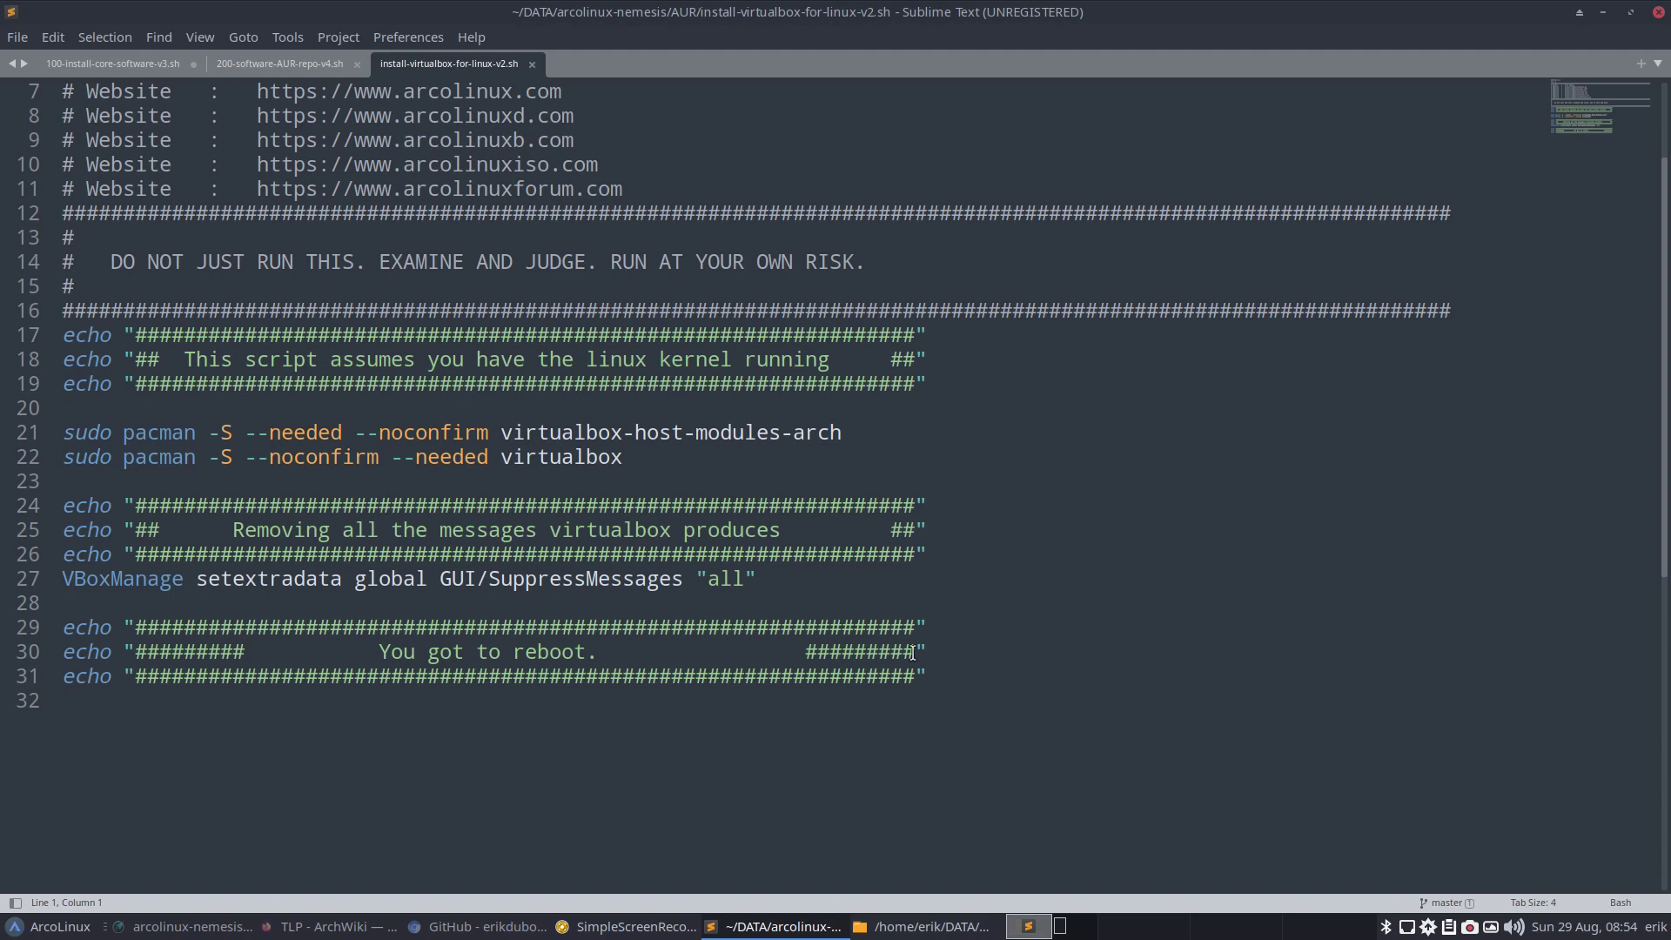
Highlight the VBoxManage line that suppresses VirtualBox messages in install-virtualbox-for-linux-v2.sh, and close the editor window.
left_click_drag(771, 581, 48, 581)
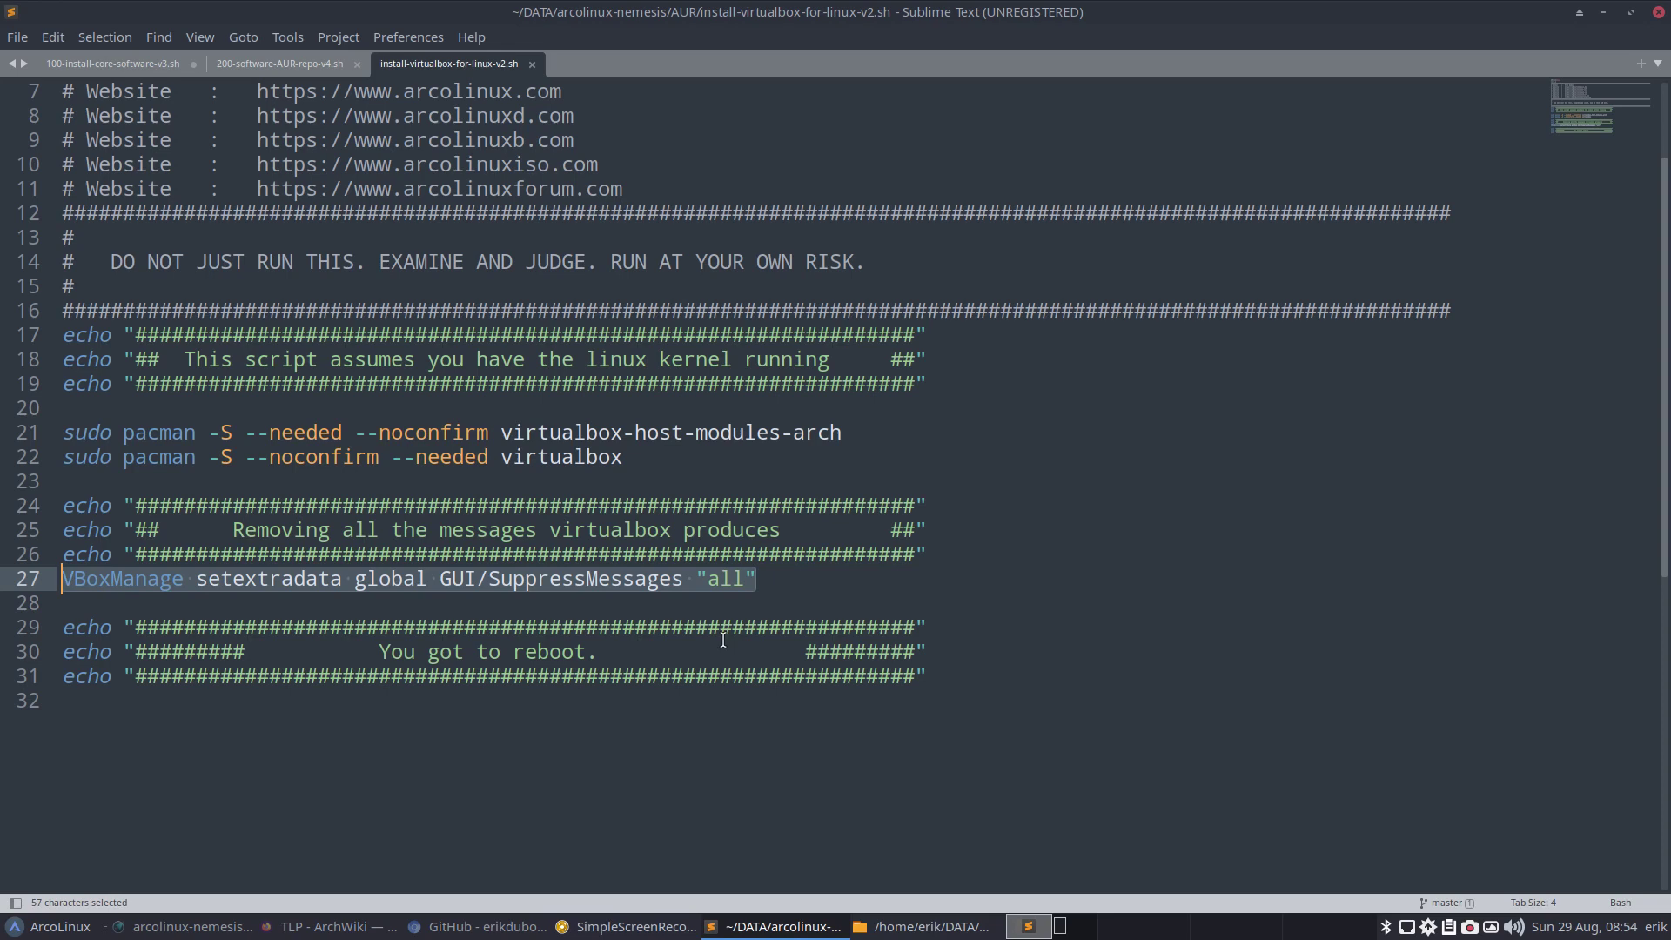
left_click(1658, 14)
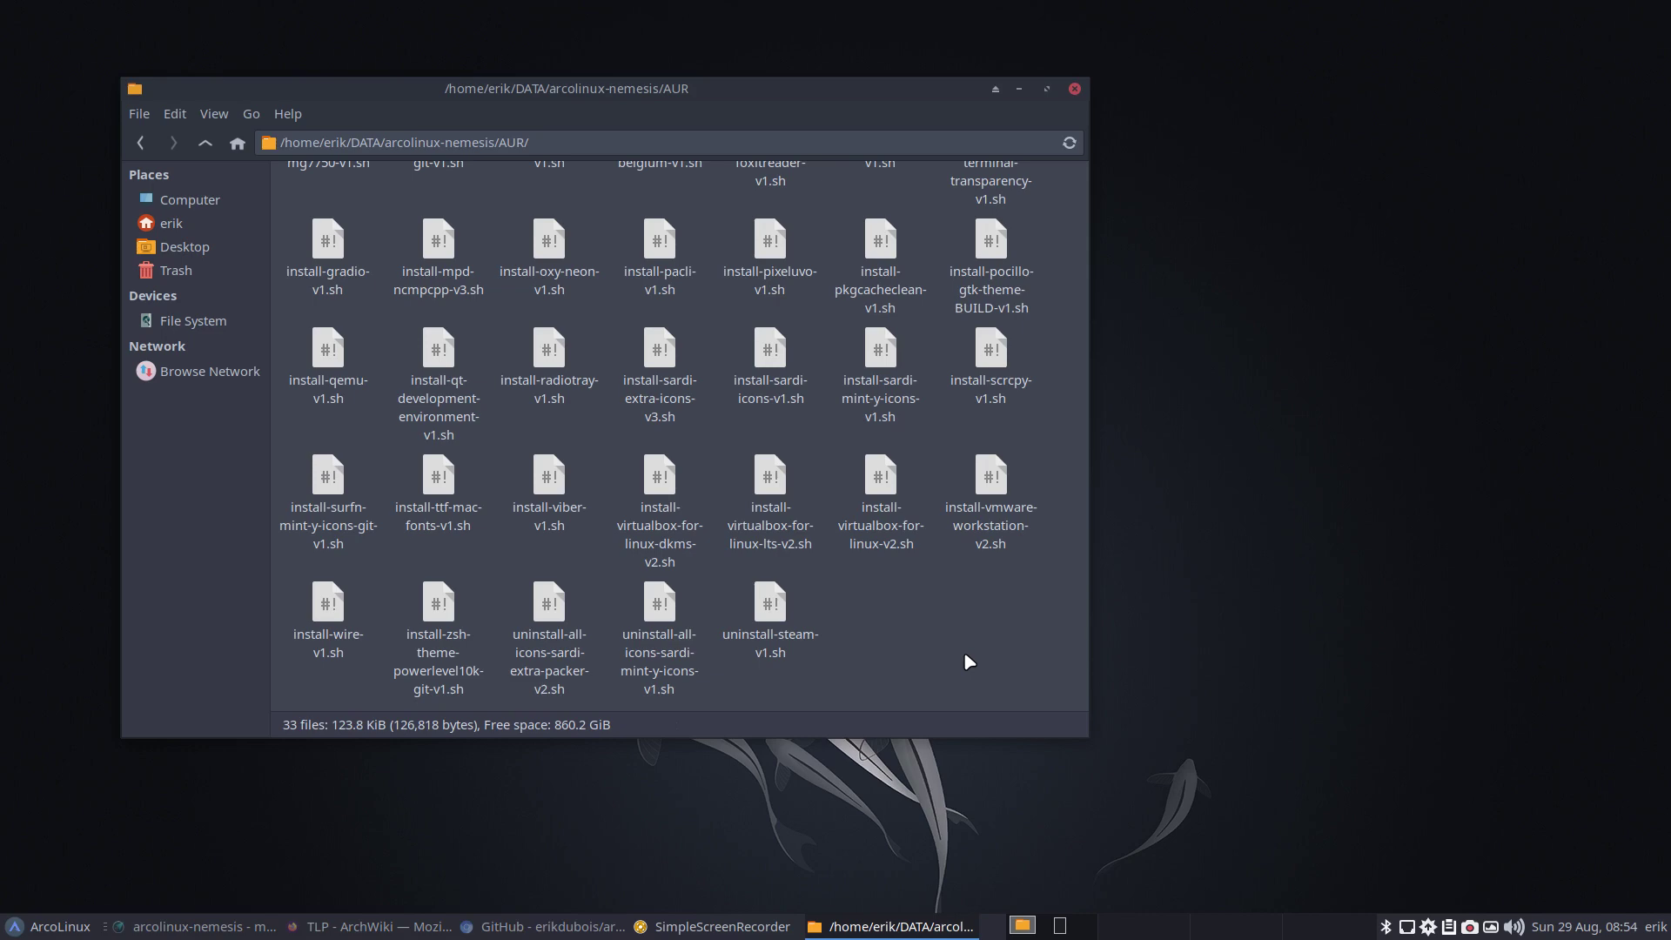
Open install-qemu-v1.sh from the AUR folder in Sublime Text, read it through to the end and close the editor.
left_click(334, 355)
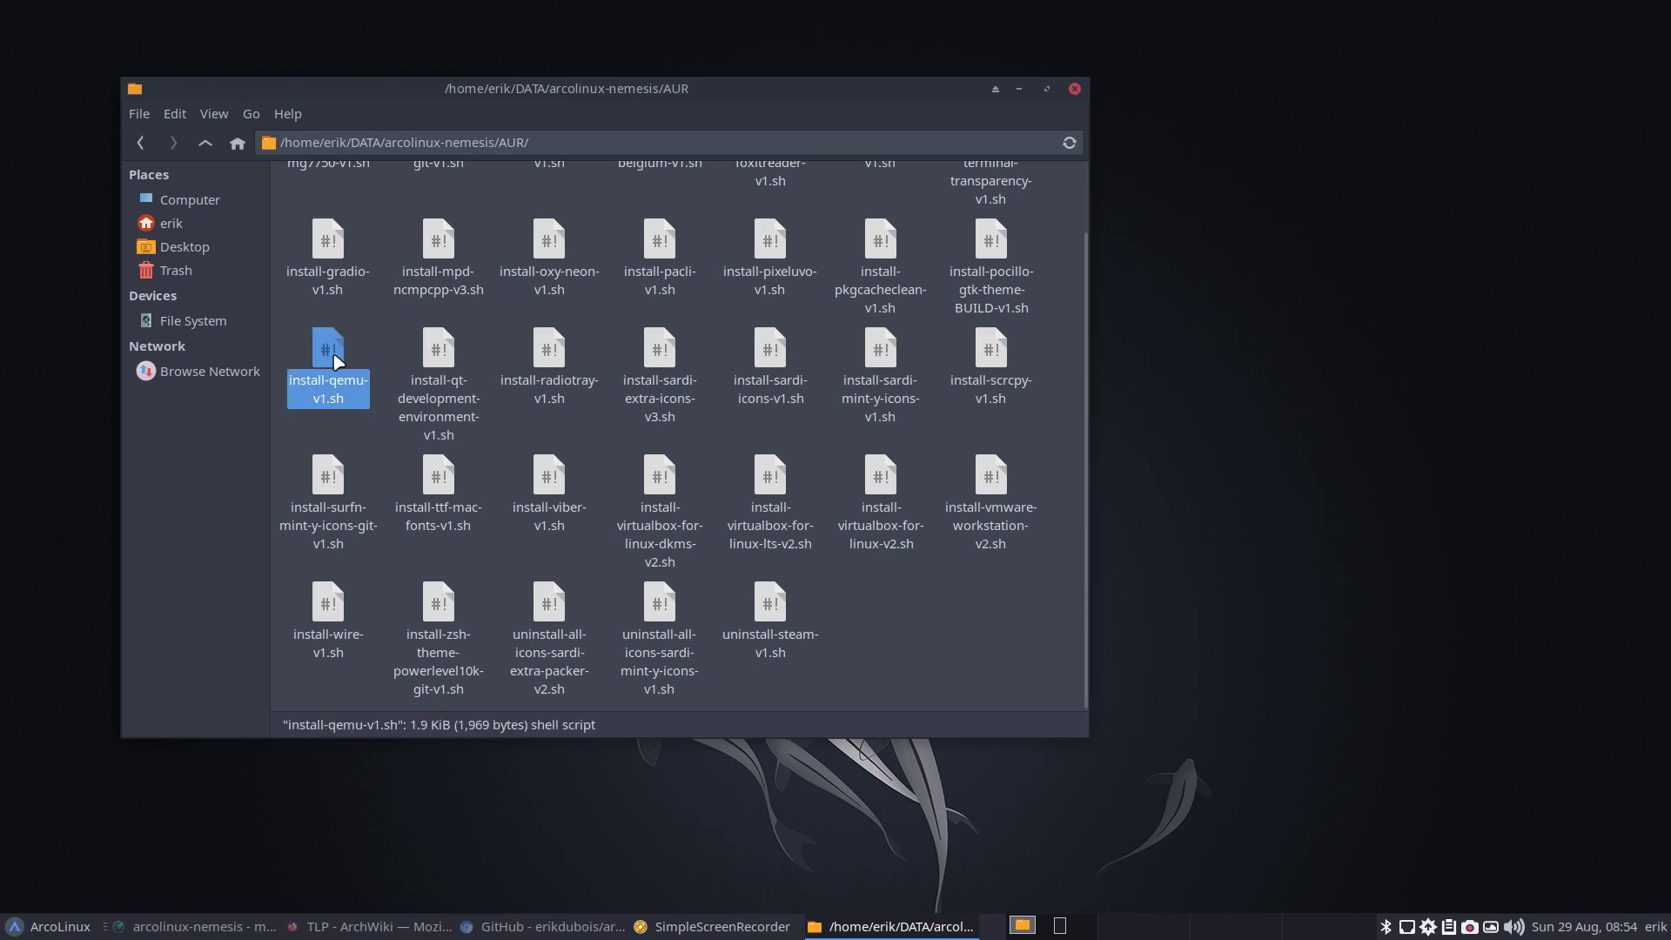
double_click(336, 357)
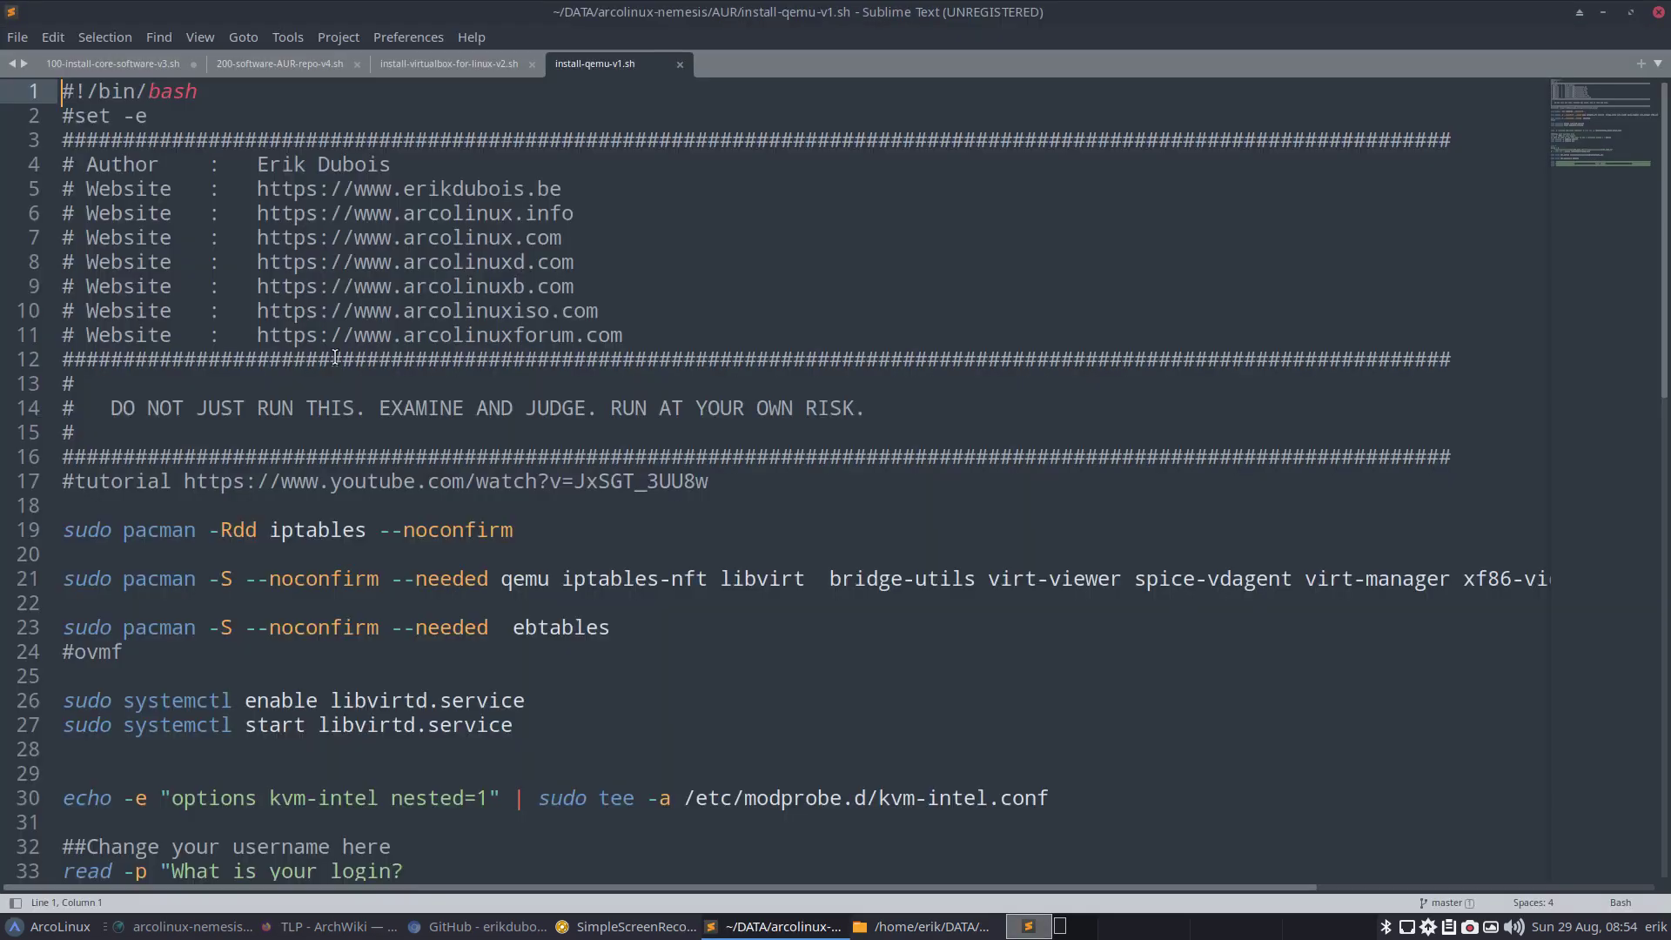
scroll(1027, 603, "down", 8)
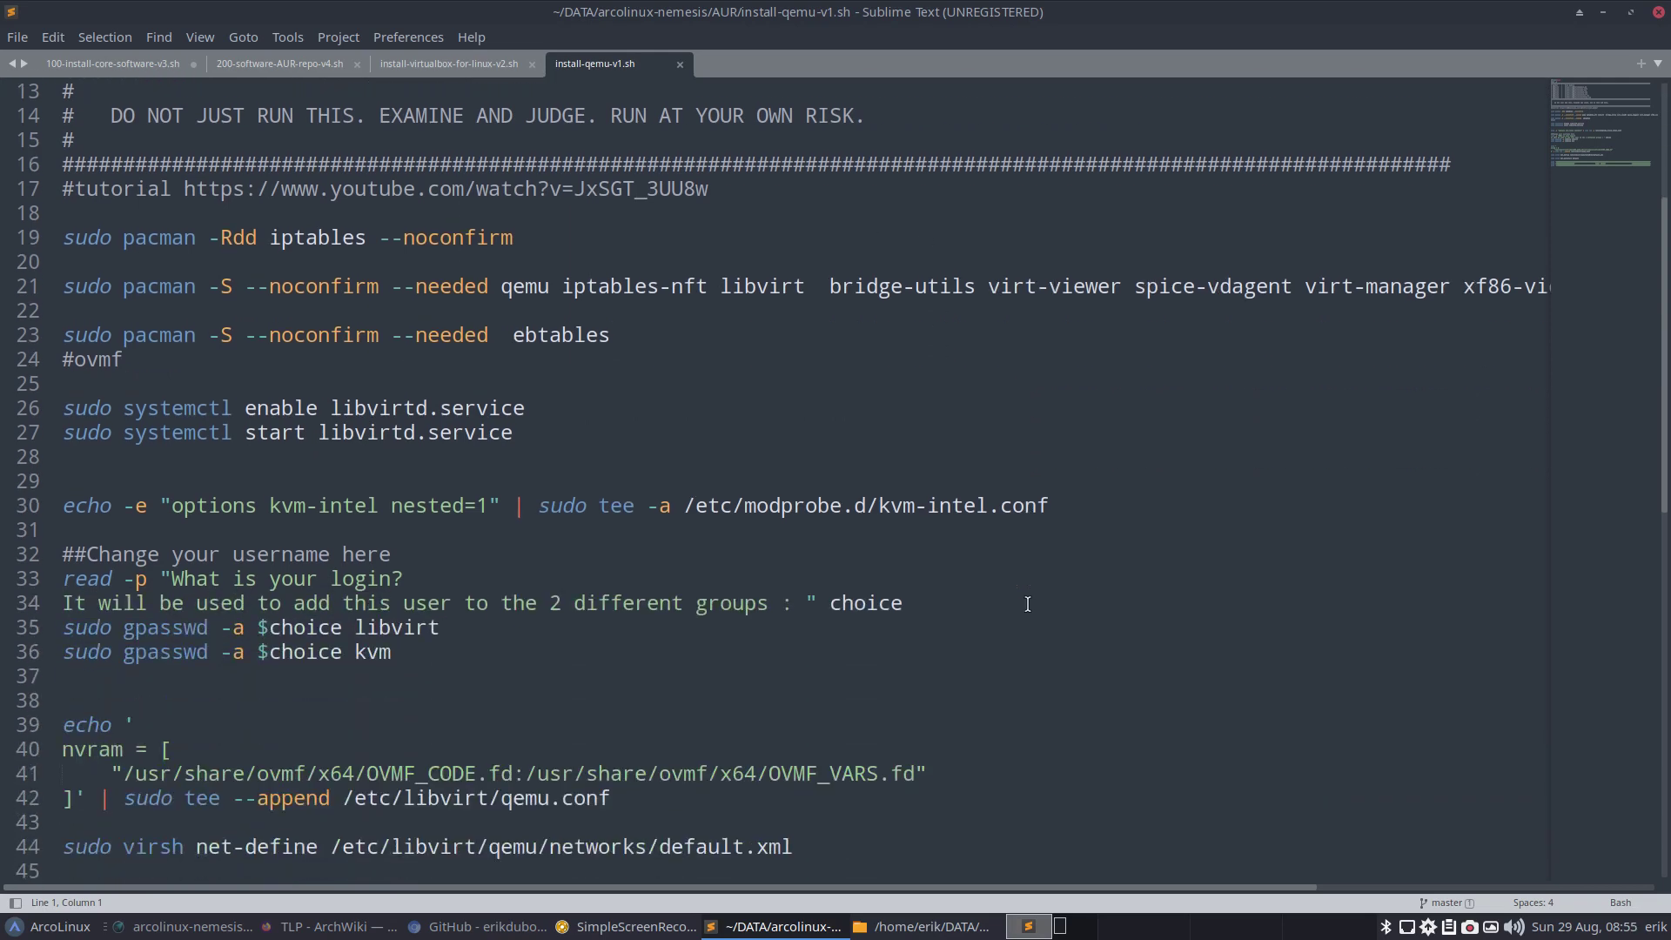
scroll(1026, 604, "down", 4)
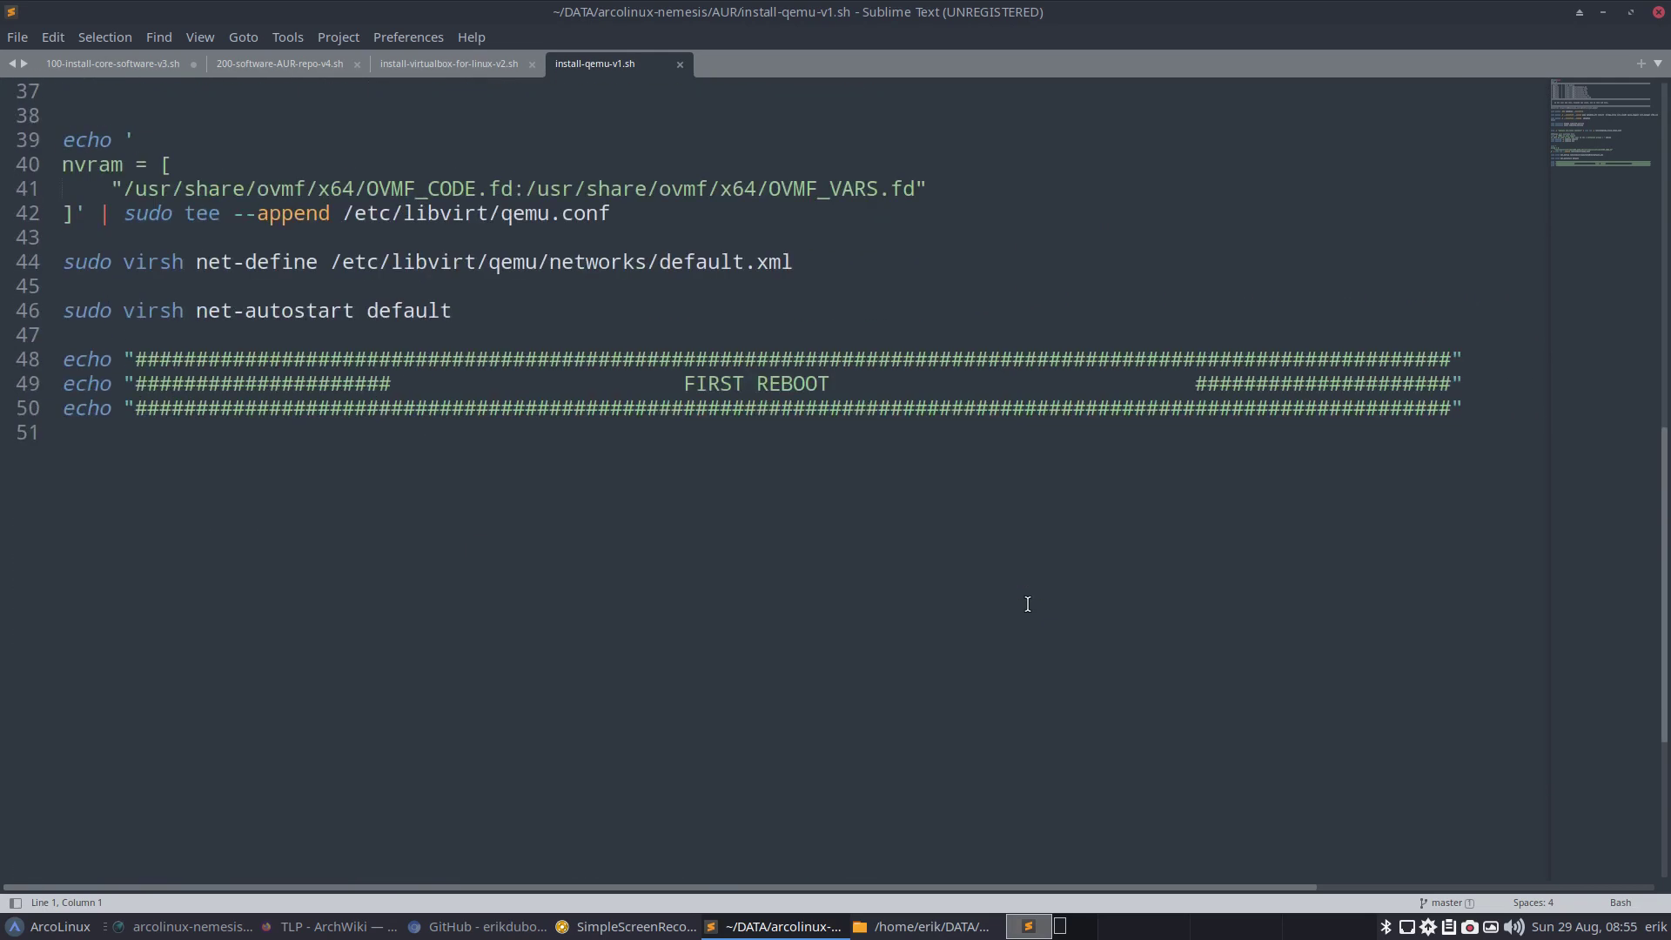
left_click(1659, 14)
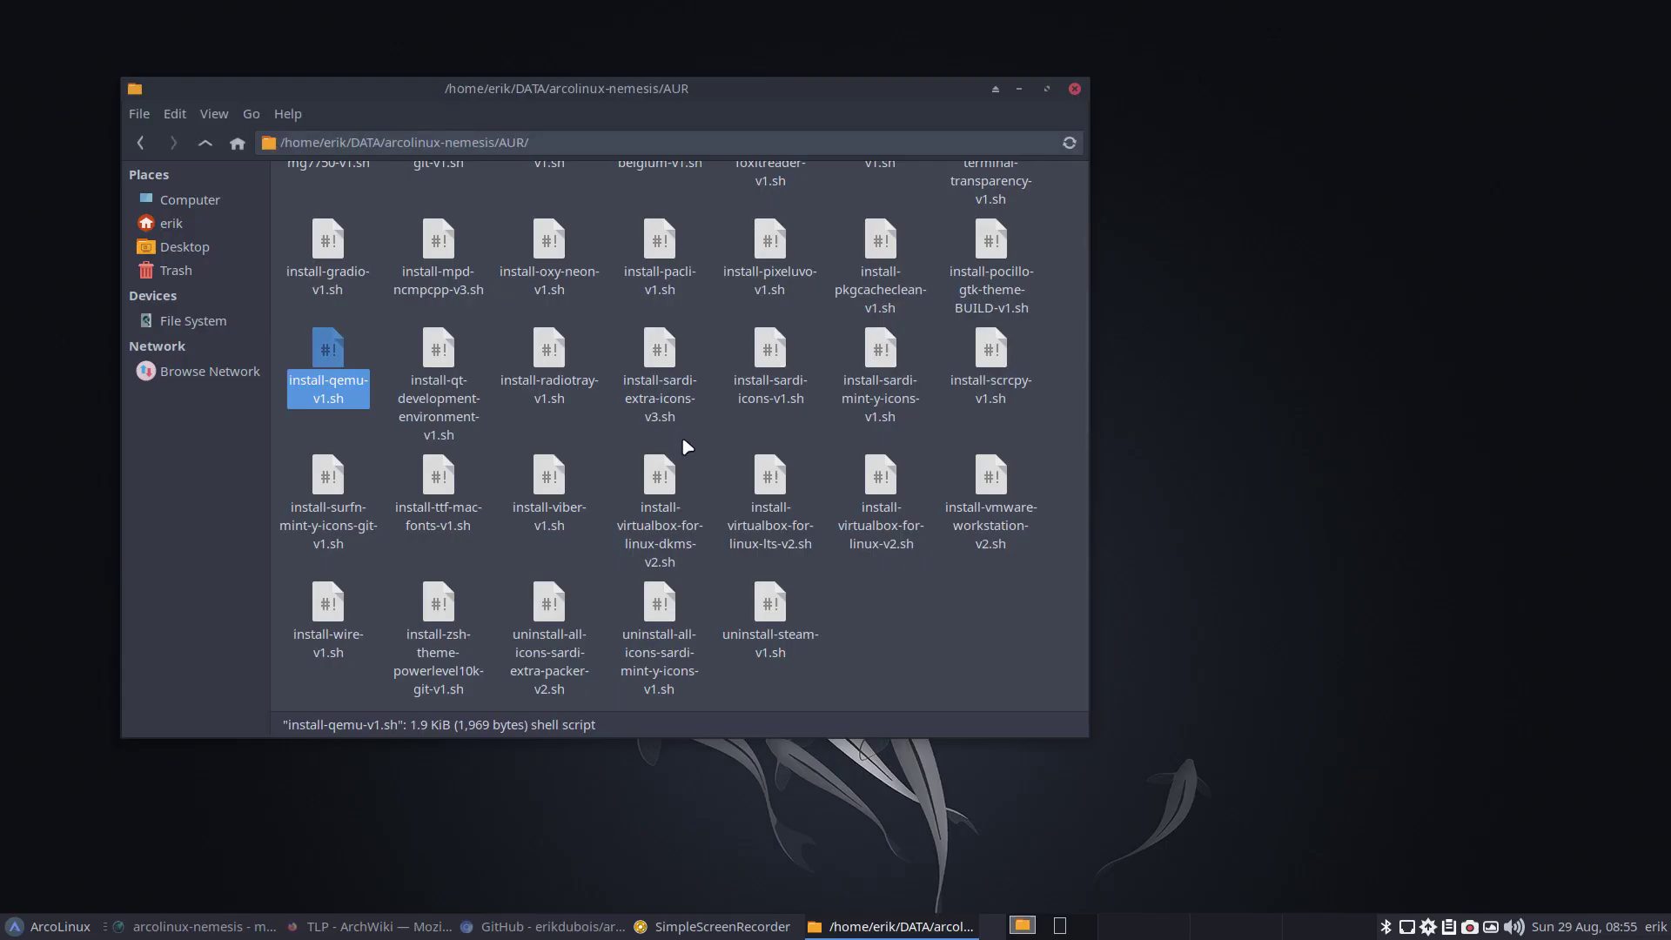
Look over the remaining scripts in the AUR folder, and return to the parent arcolinux-nemesis folder with its window moved nearer the screen centre.
left_click(439, 248)
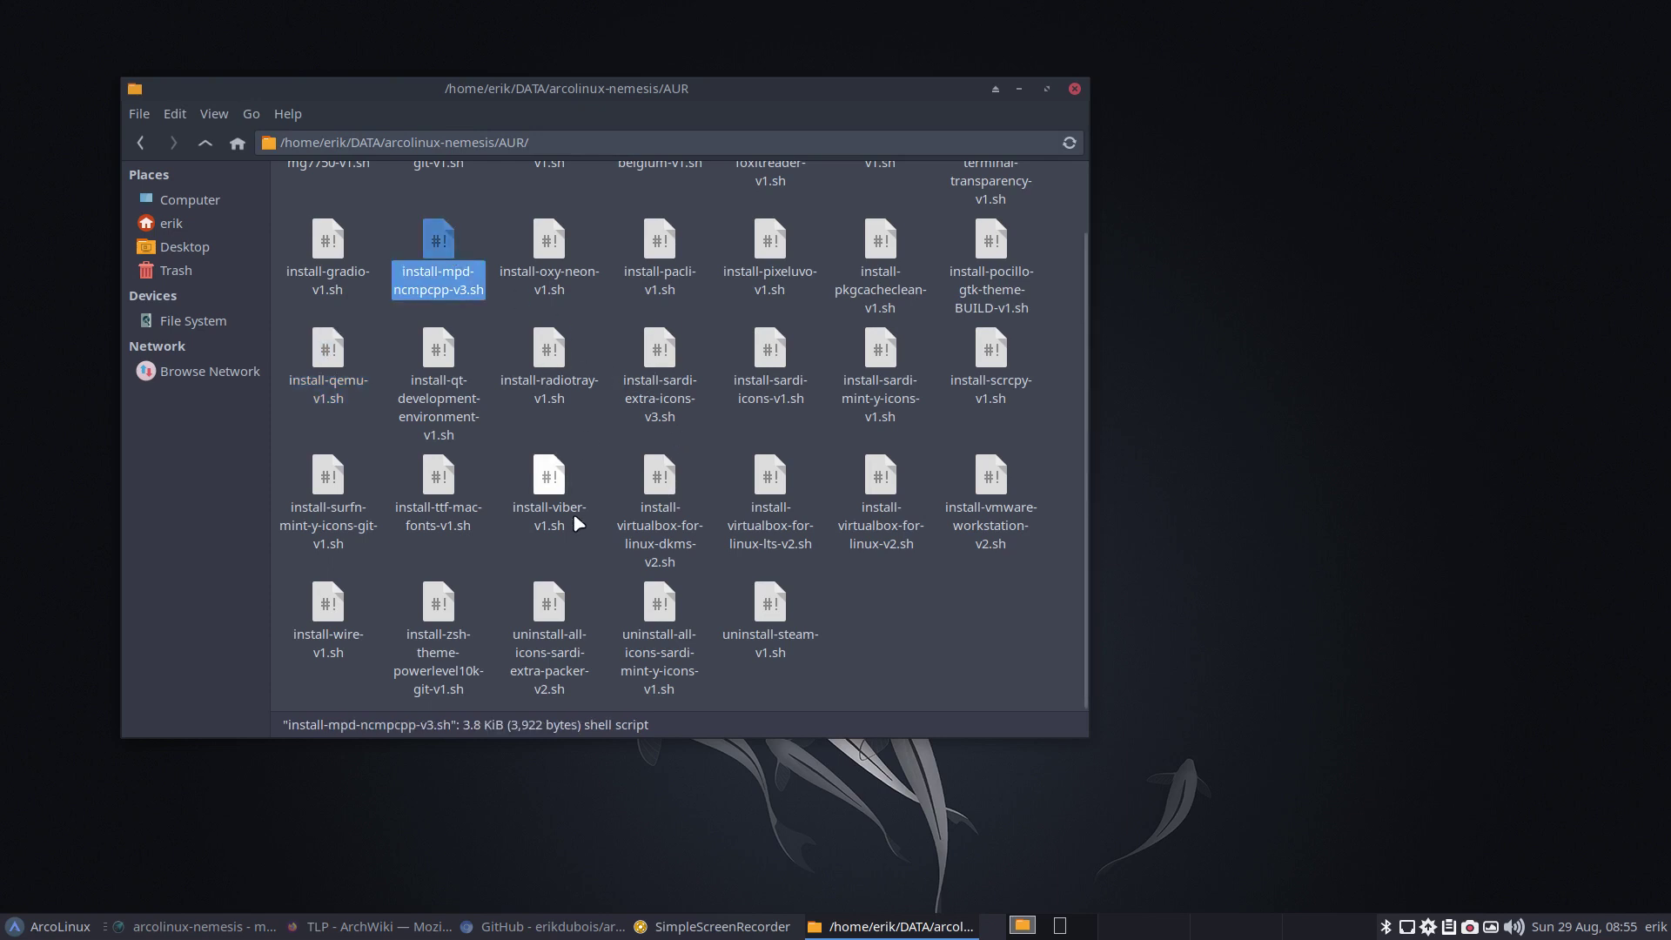
left_click(902, 619)
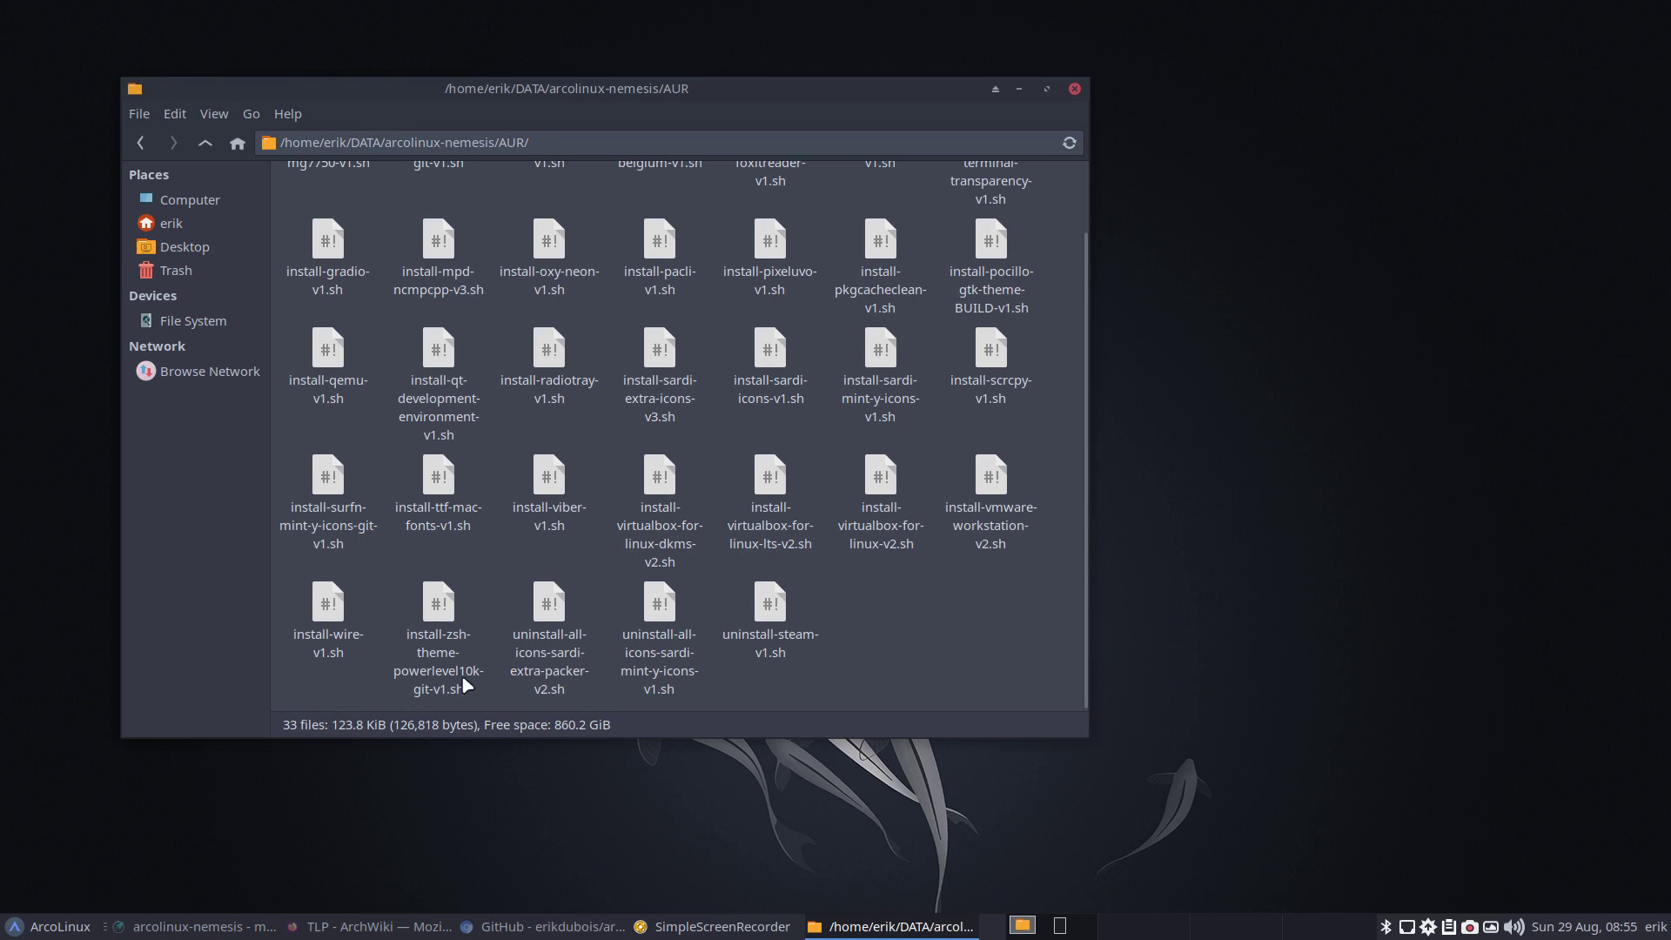
scroll(940, 625, "up", 2)
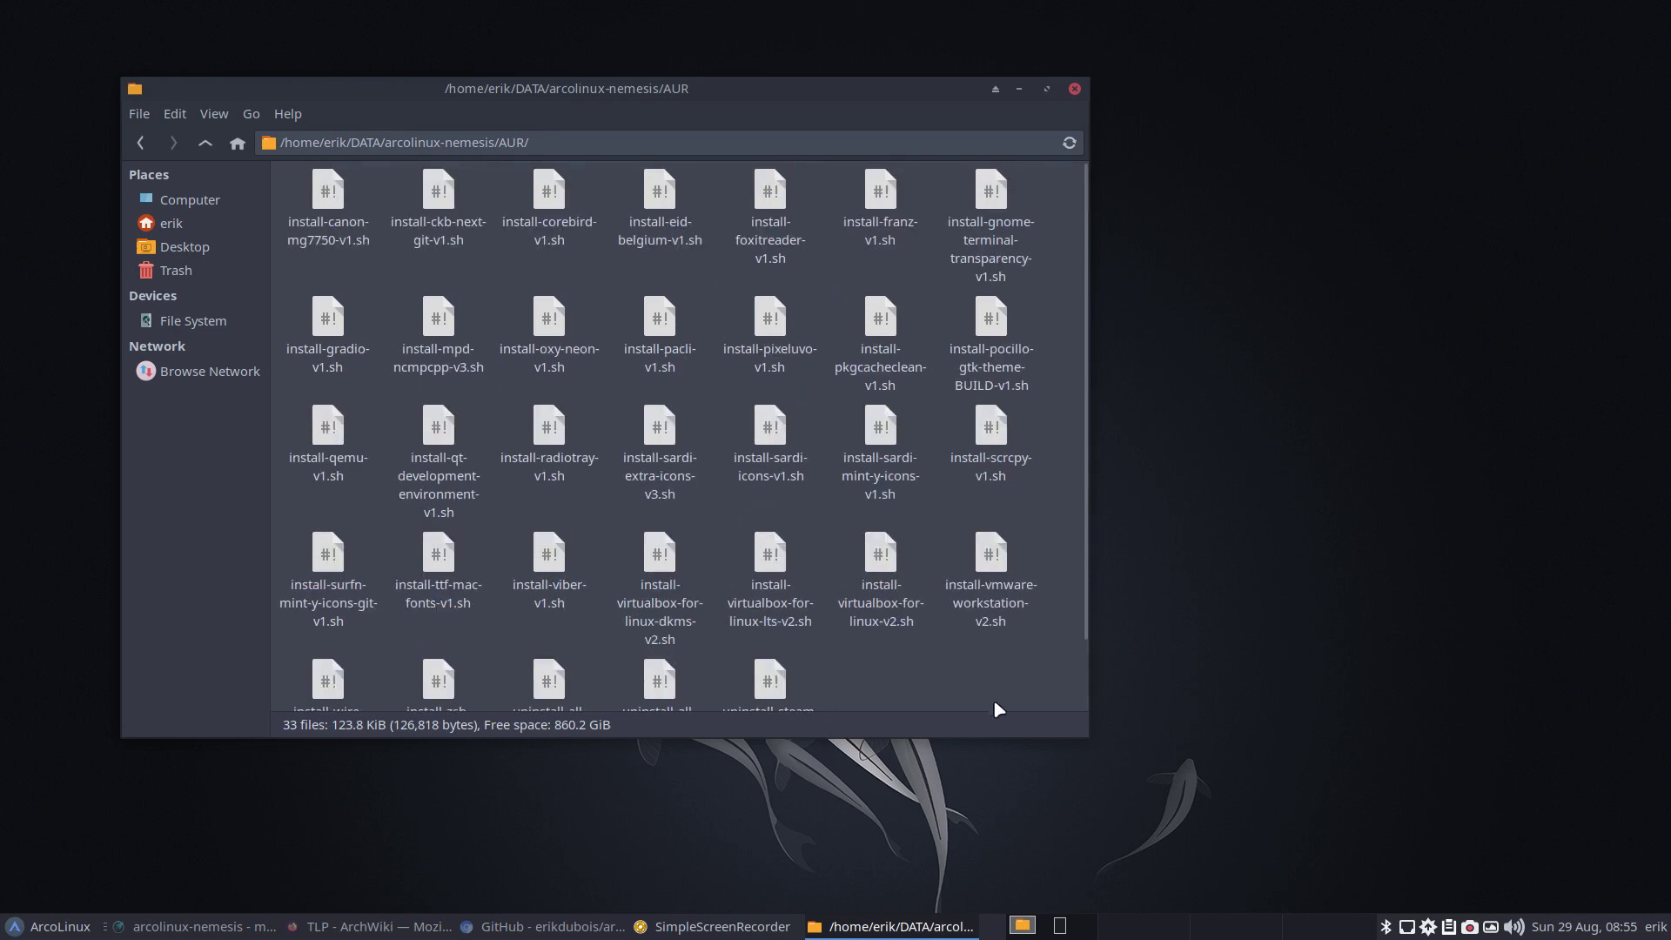
left_click(1015, 623)
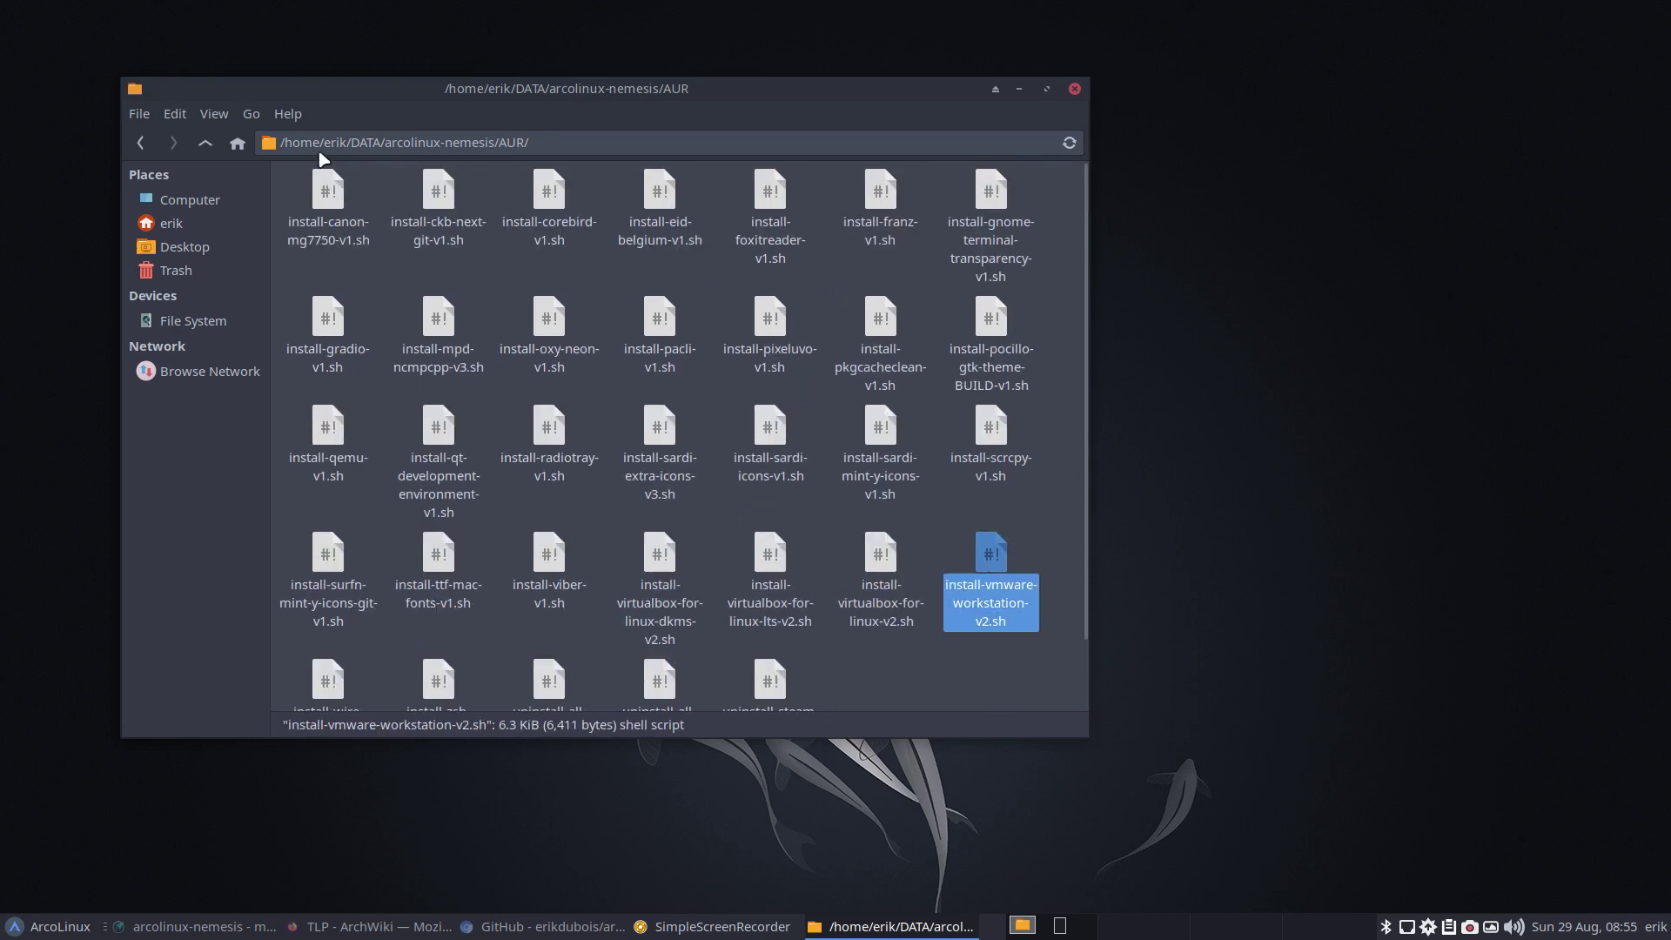
left_click(206, 145)
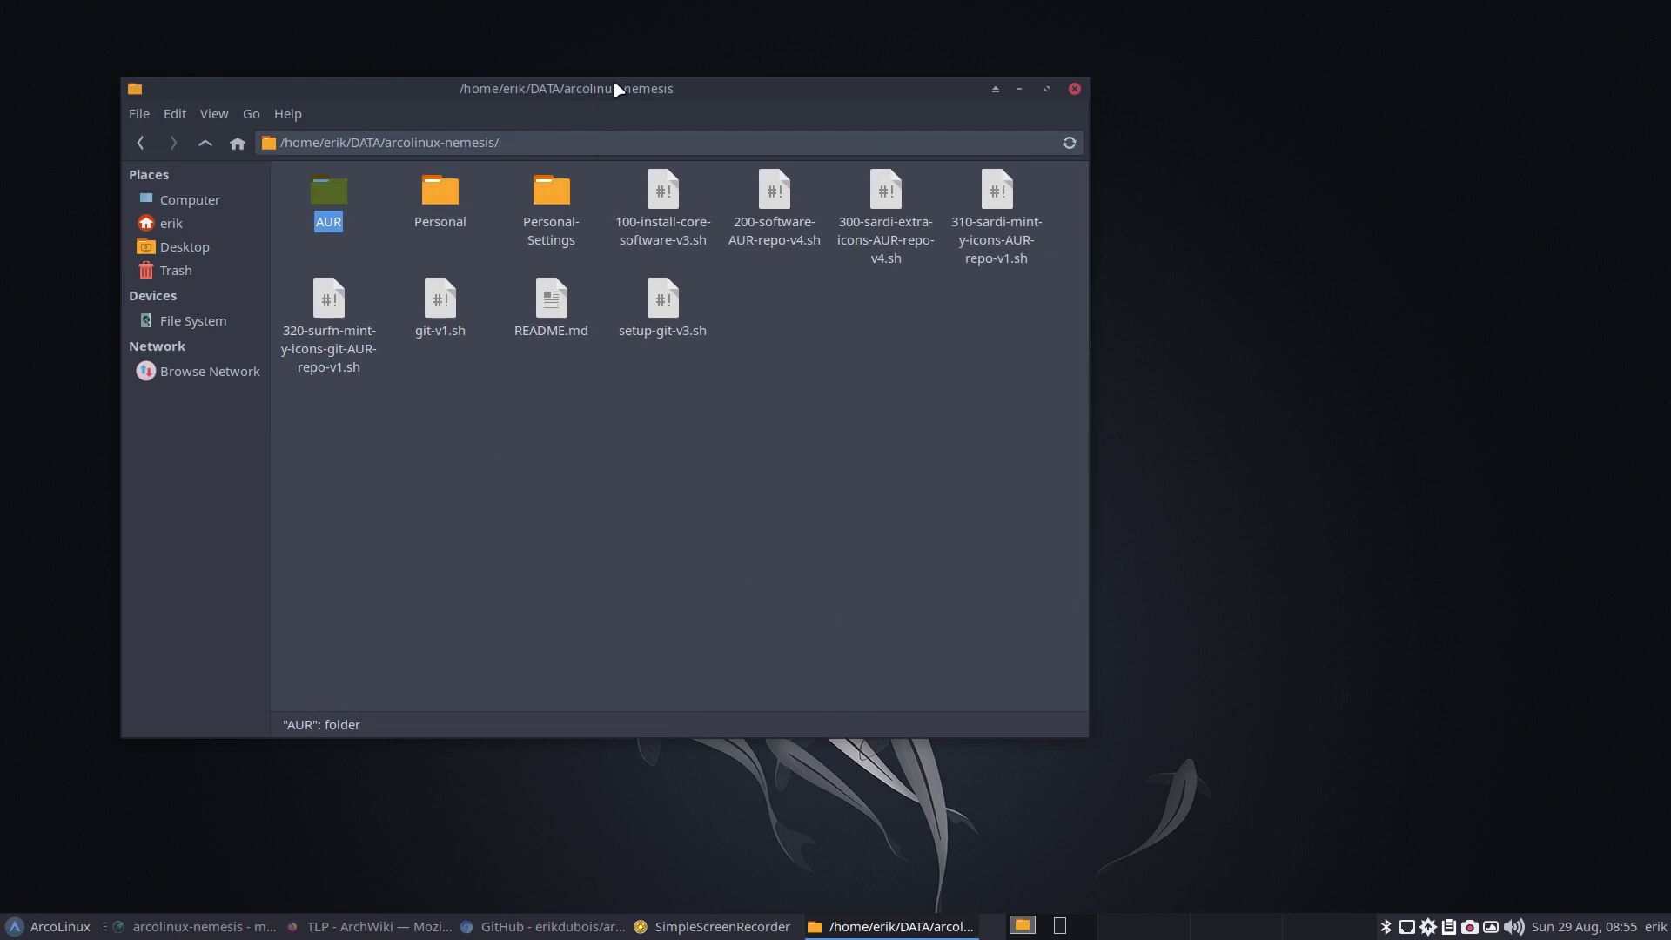
left_click_drag(618, 87, 870, 91)
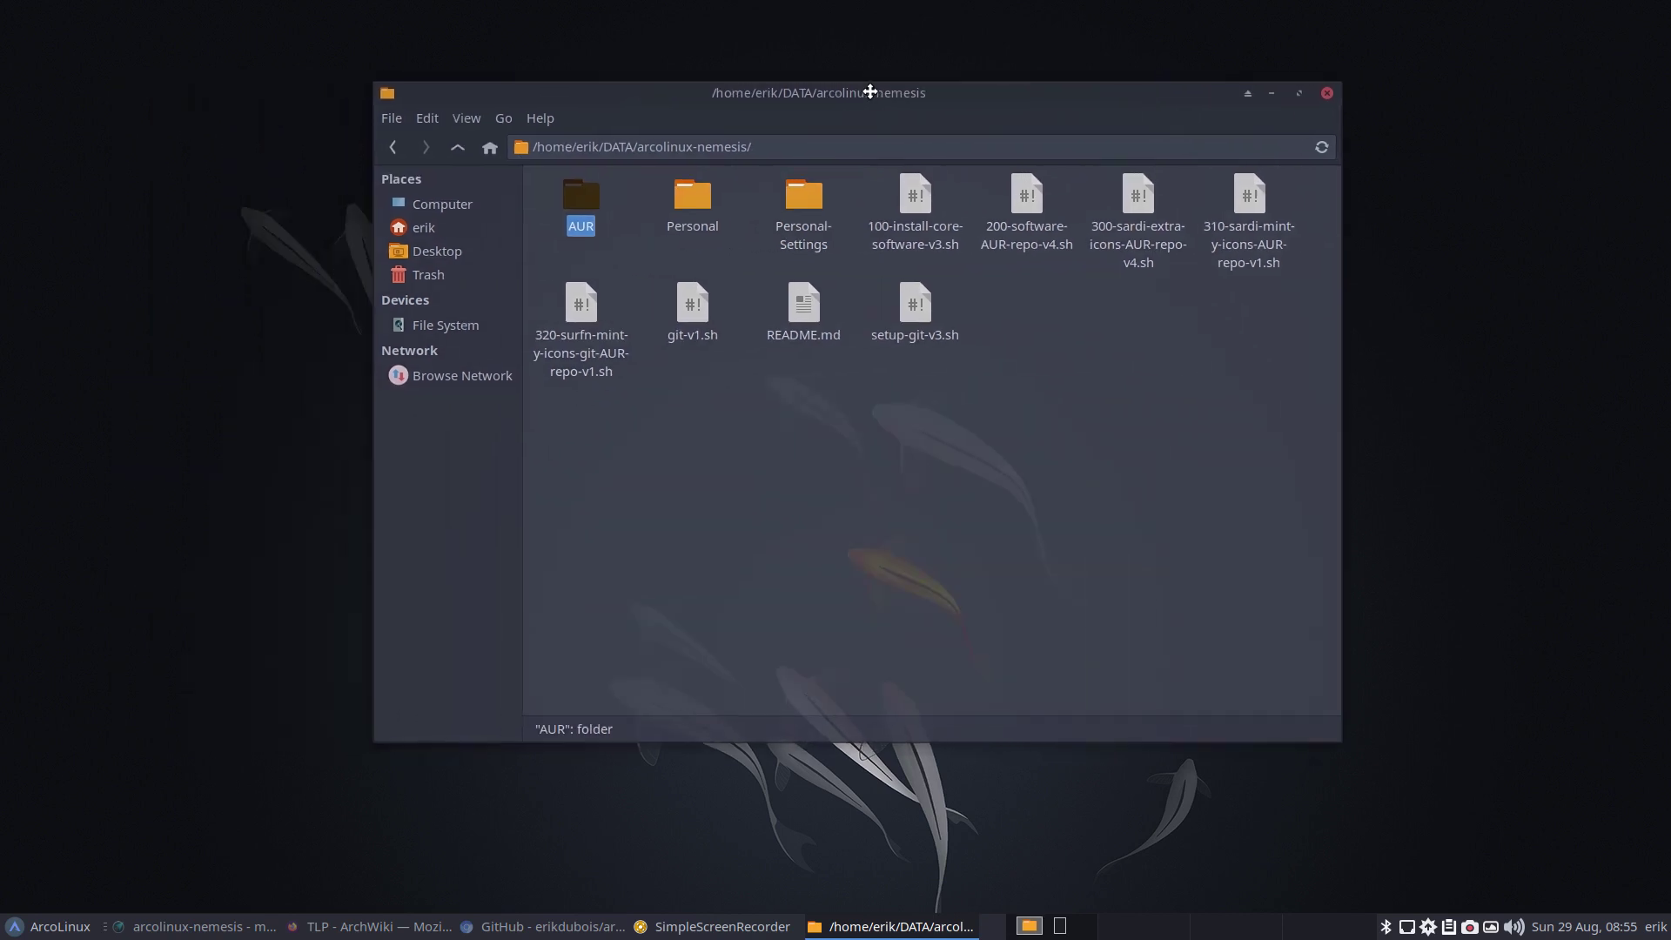
Open 300-sardi-extra-icons-AUR-repo-v4.sh in Sublime Text, highlight its installed_dir line and close the editor.
left_click(1027, 195)
left_click(1142, 201)
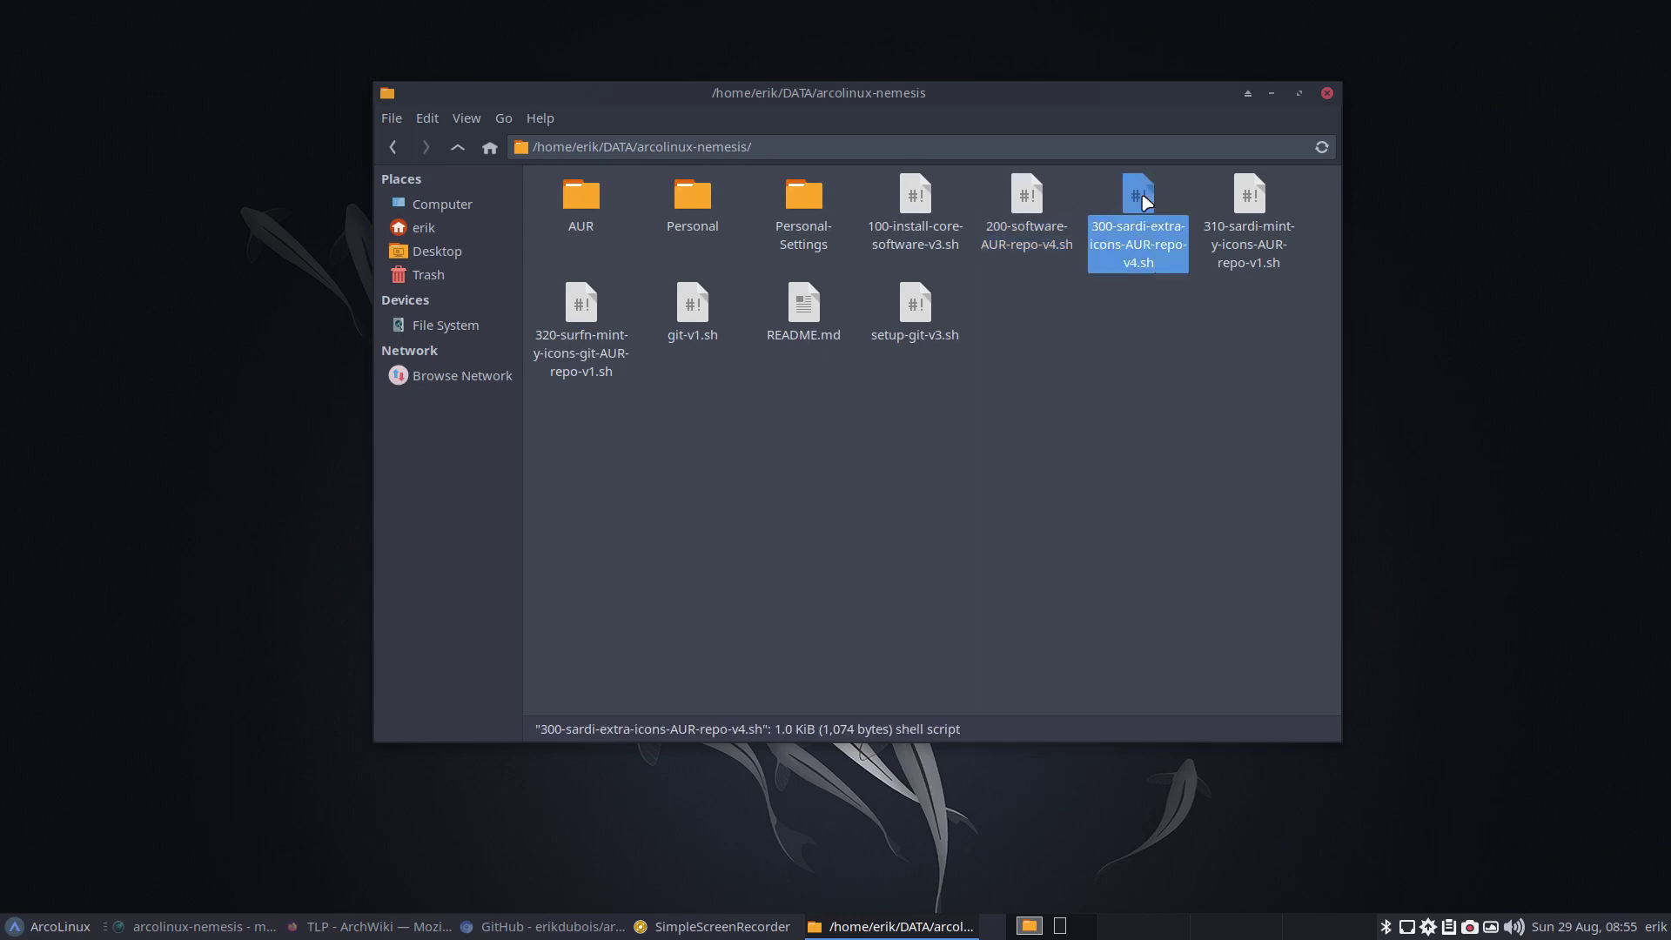
double_click(1143, 201)
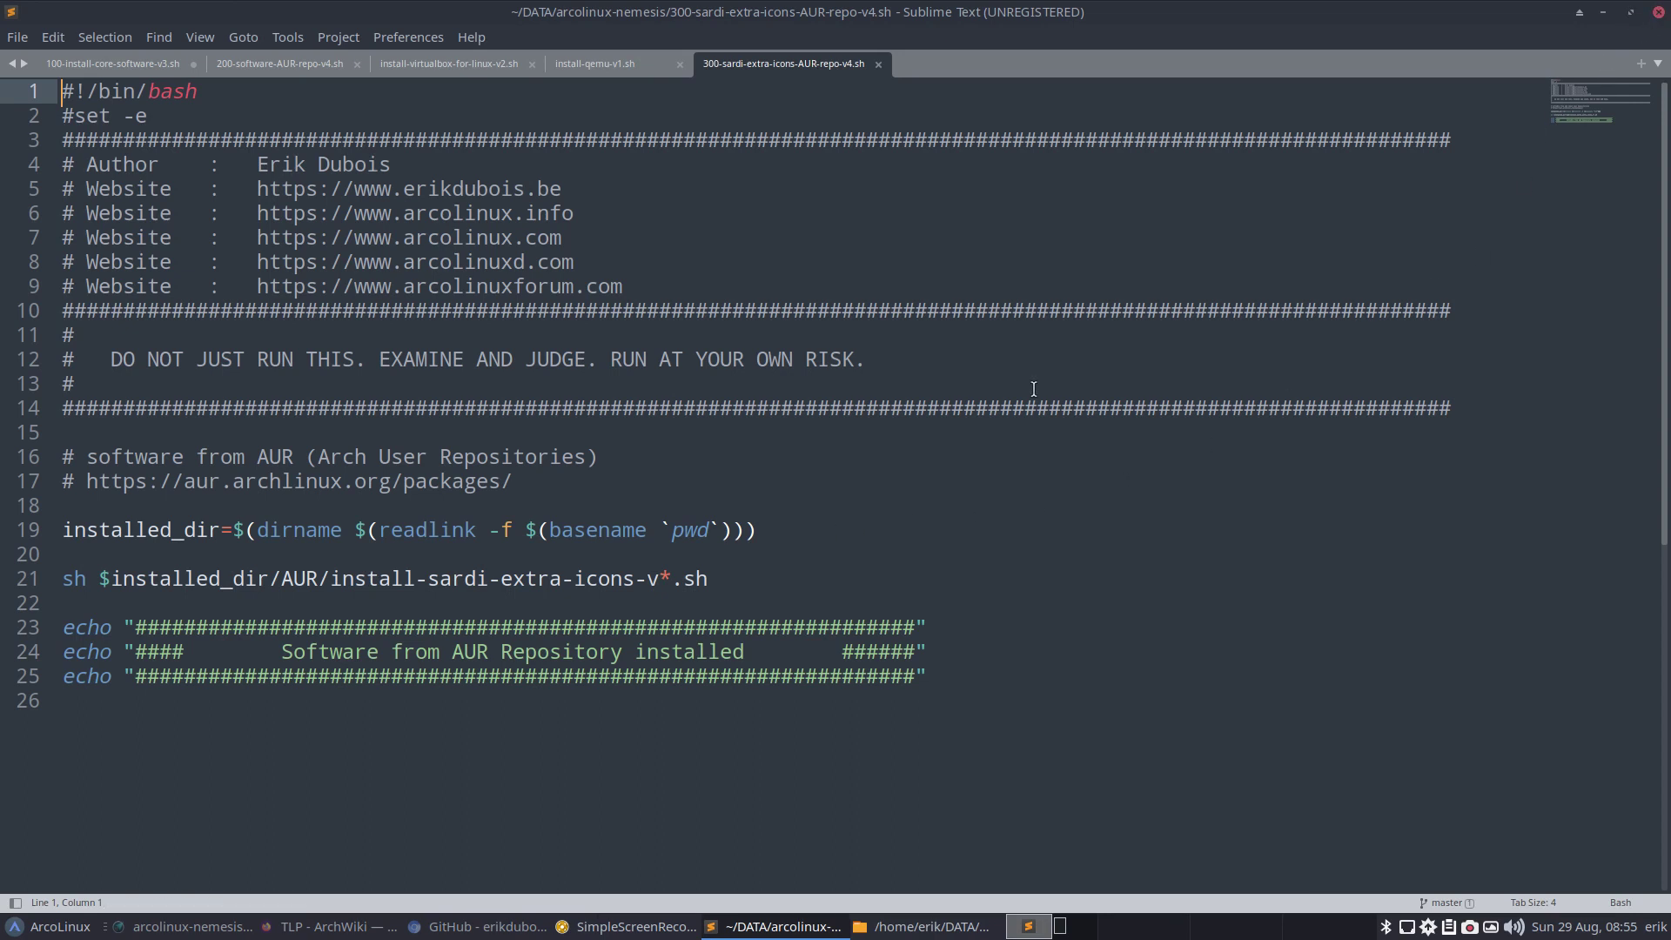
left_click_drag(764, 529, 24, 533)
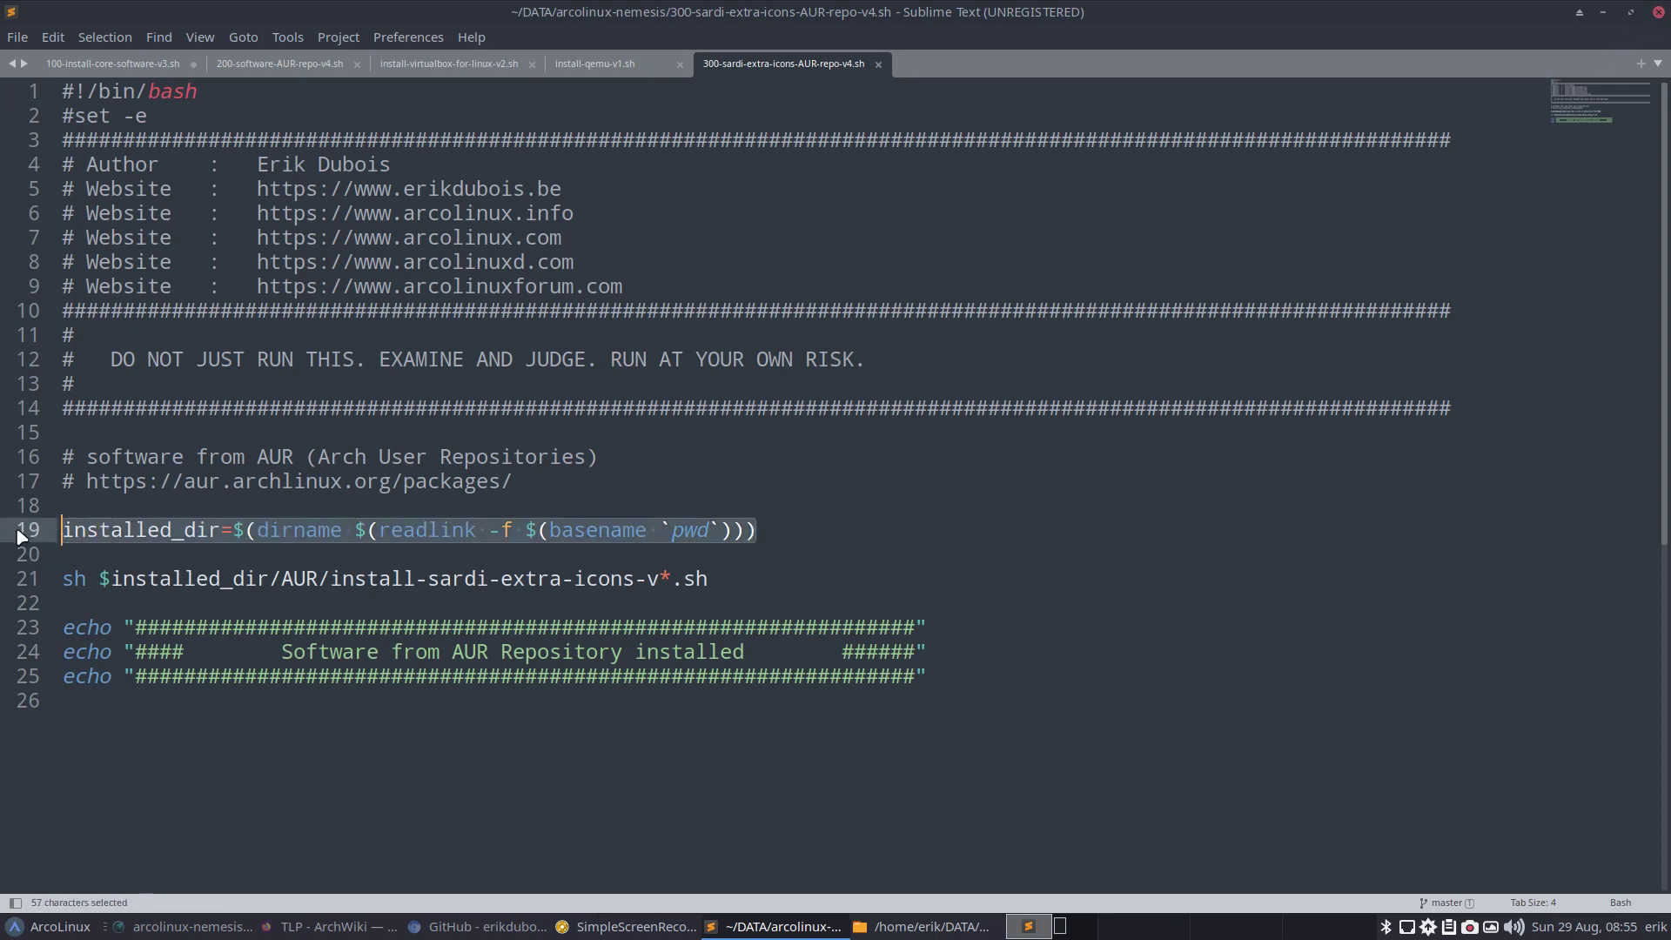
left_click(1659, 12)
View 310-sardi-mint-y-icons-AUR-repo-v1.sh and 320-surfn-mint-y-icons-git-AUR-repo-v1.sh in Sublime Text, closing the editor after each.
left_click(1249, 198)
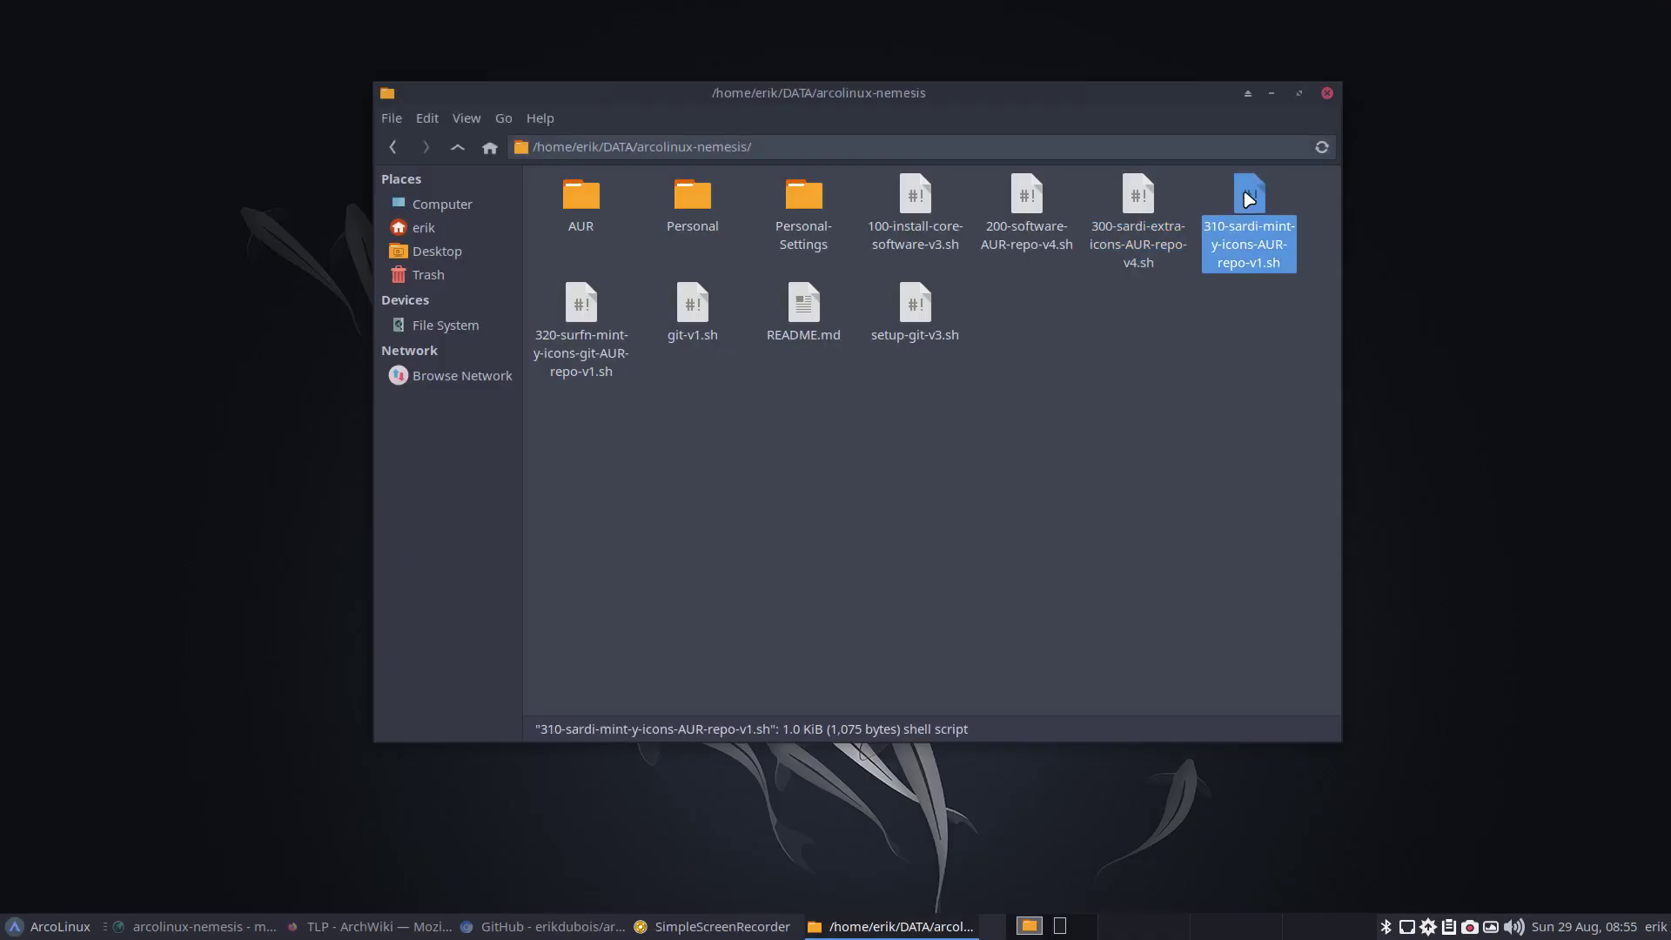
double_click(1249, 198)
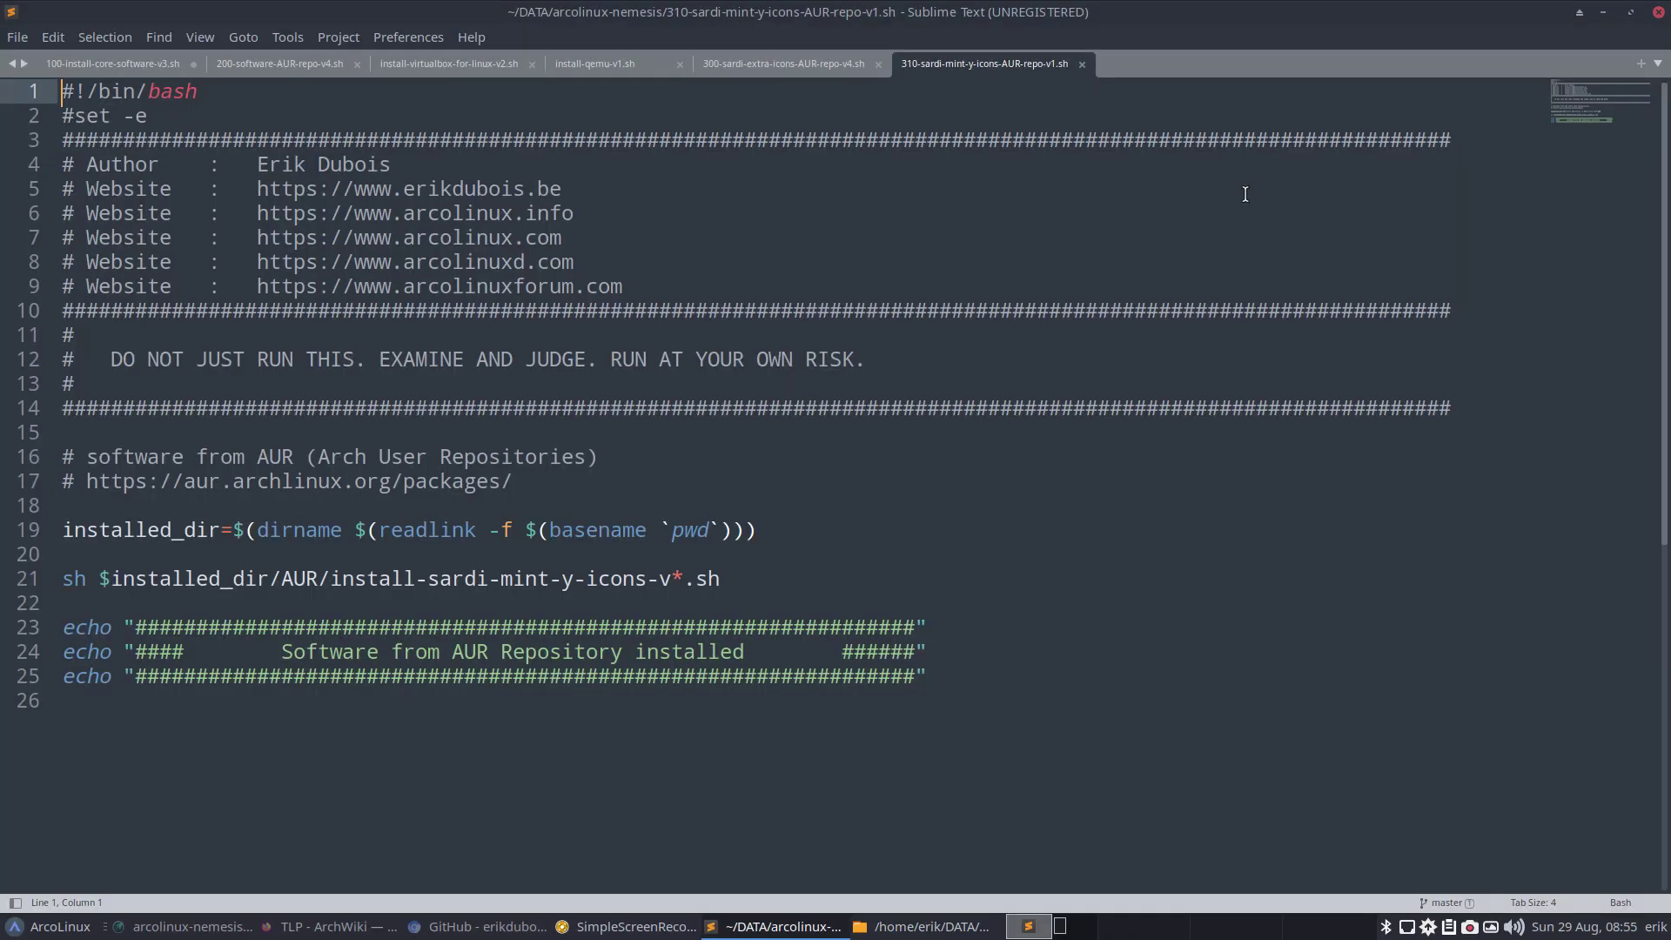
left_click(1659, 12)
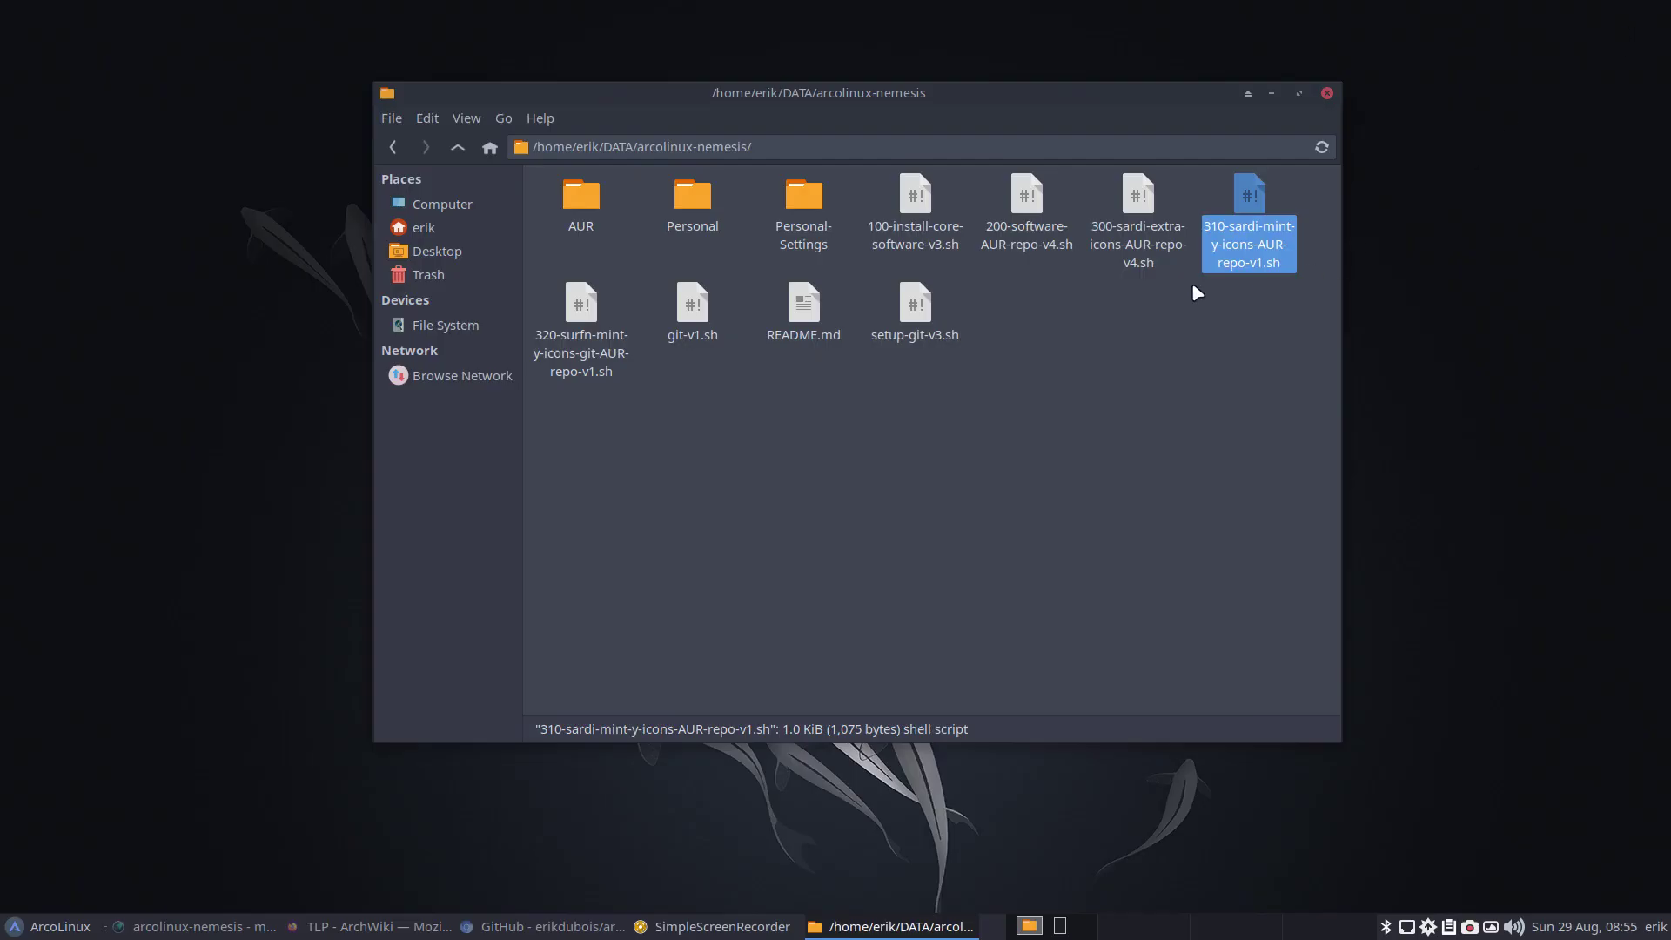
double_click(582, 307)
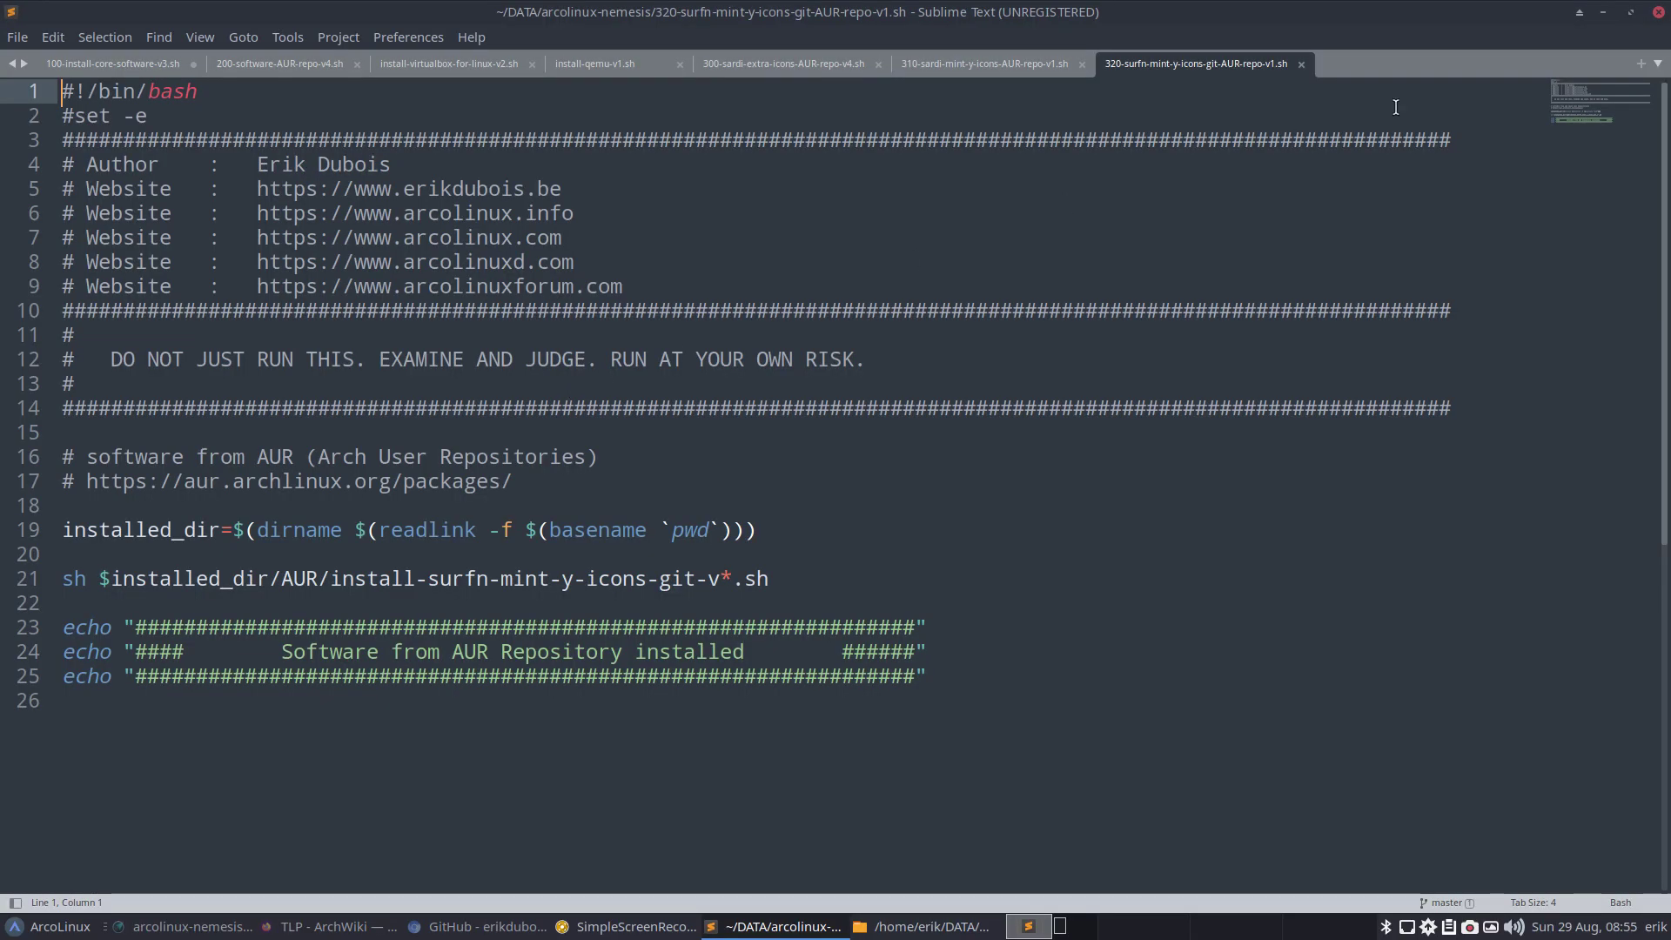
left_click(1658, 12)
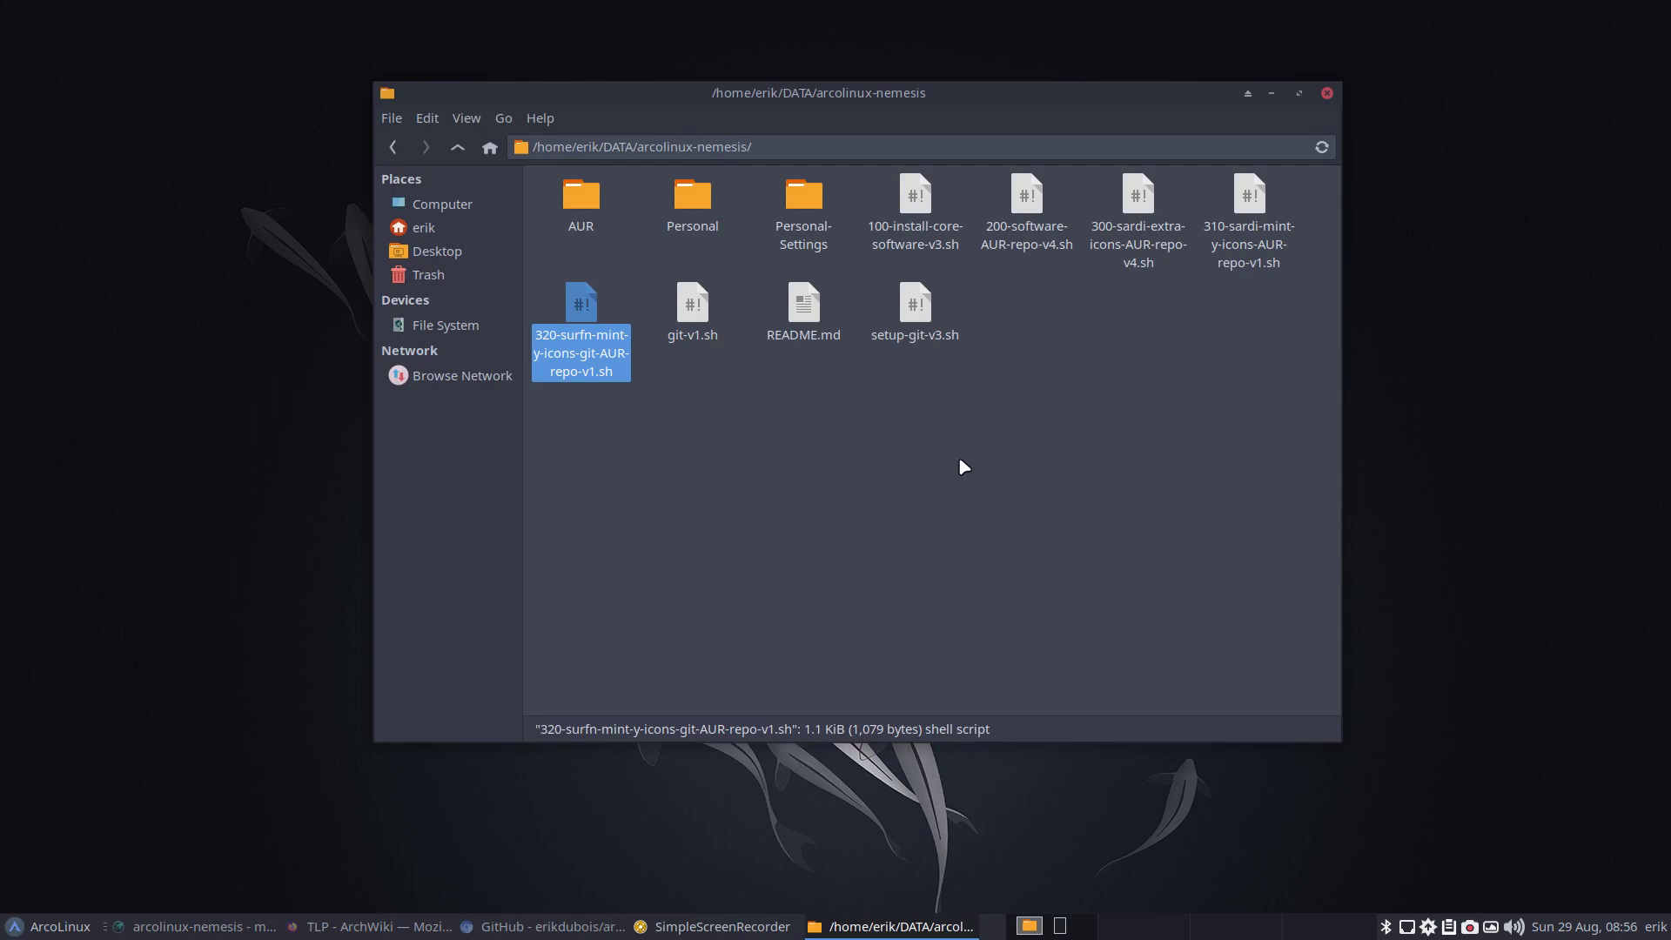
Open git-v1.sh in Sublime Text, highlight the $input commit message, read the script to its end and close the editor.
left_click(683, 311)
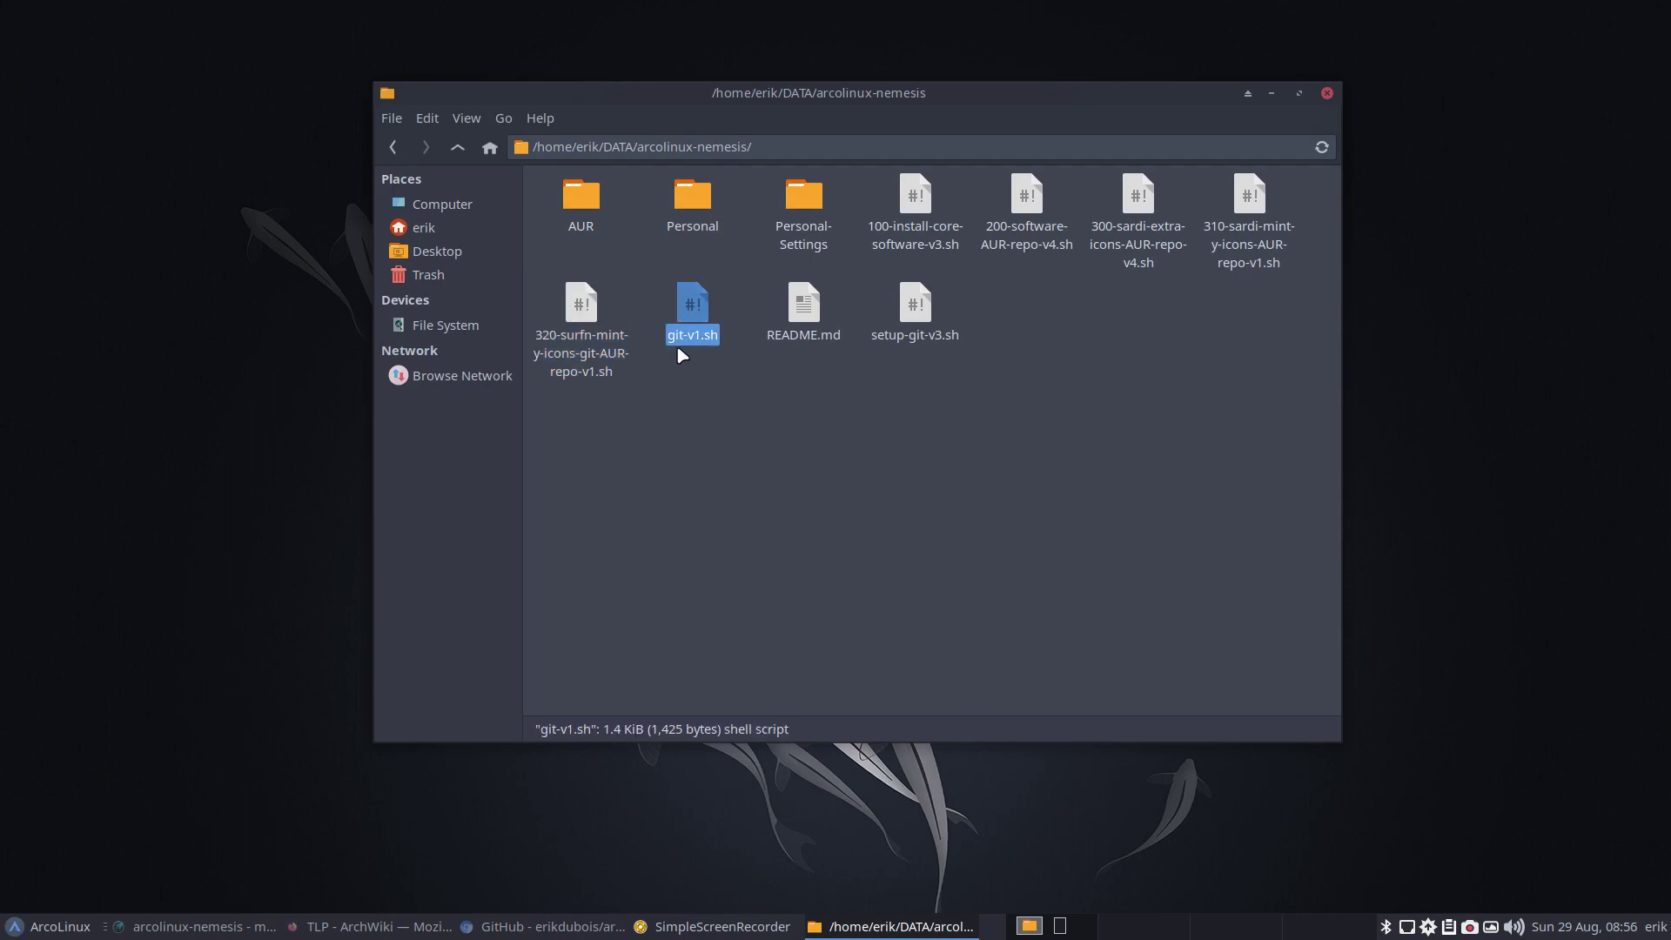
left_click(687, 383)
double_click(690, 322)
scroll(686, 338, "down", 2)
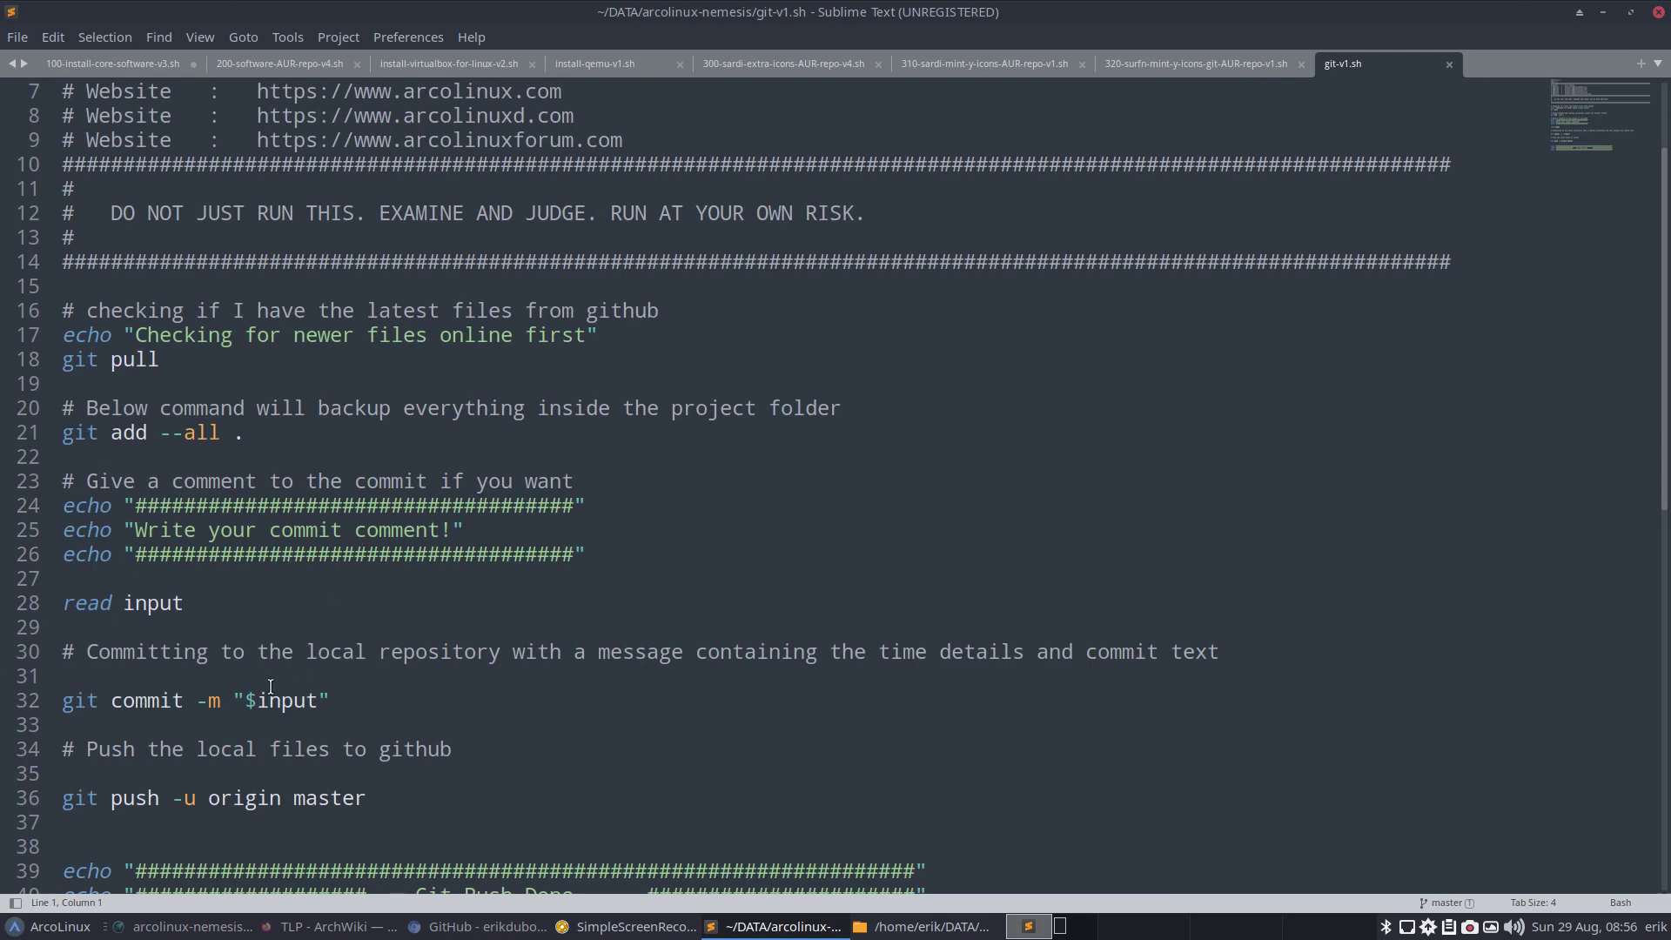
left_click_drag(245, 697, 324, 697)
scroll(484, 729, "down", 5)
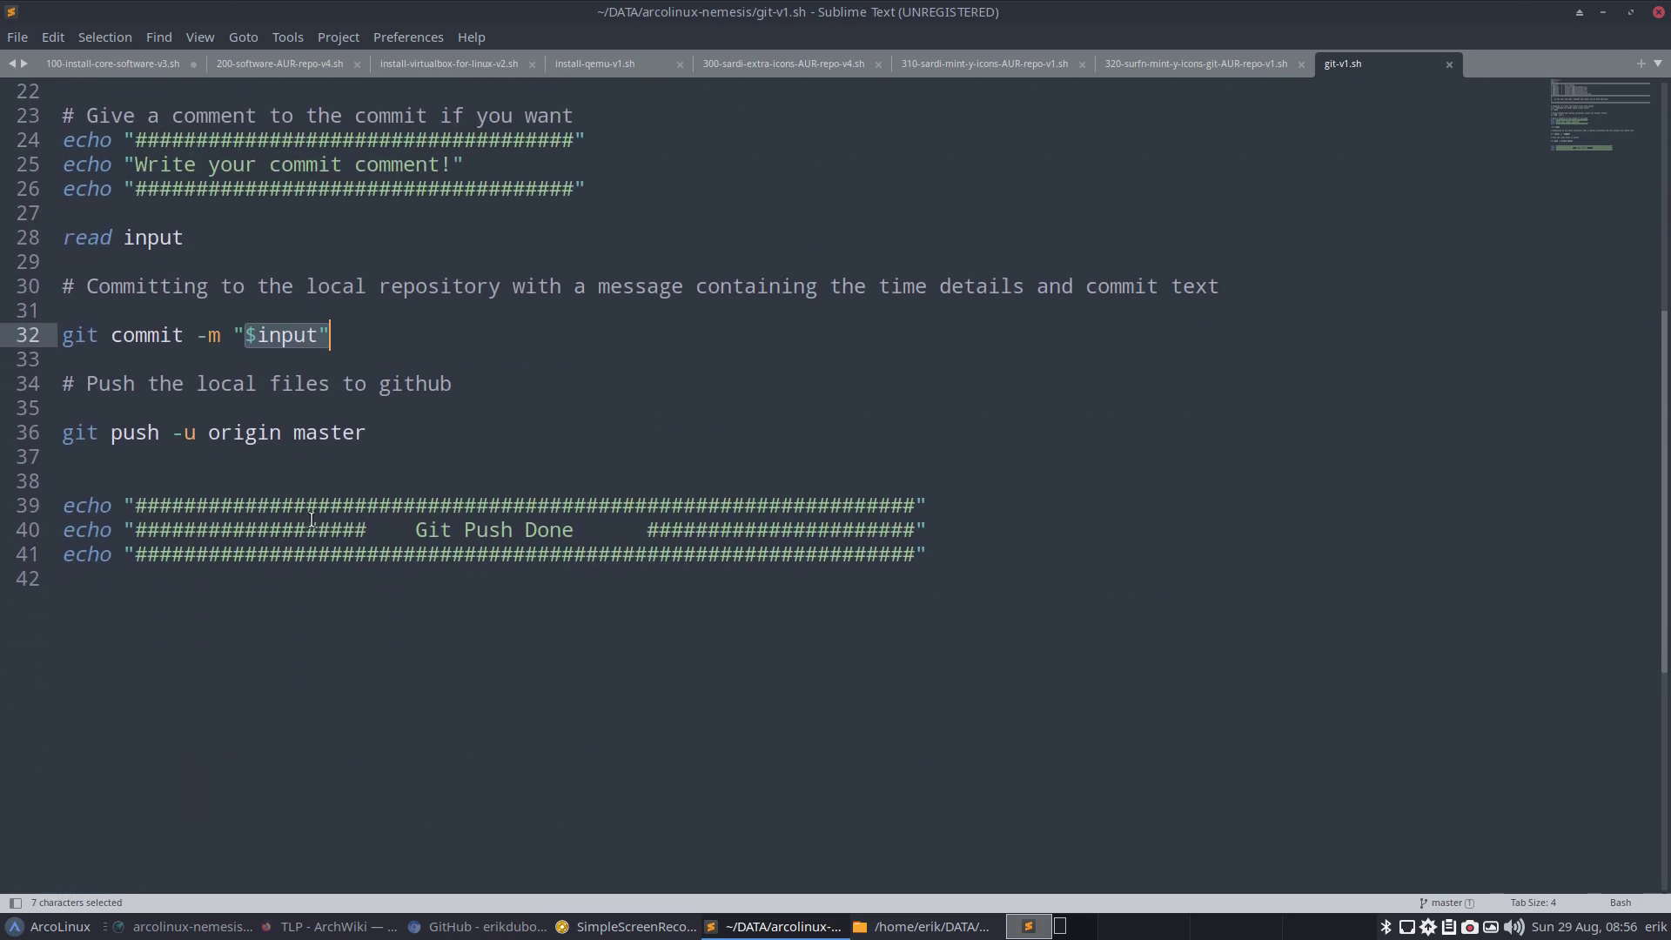
left_click(1653, 14)
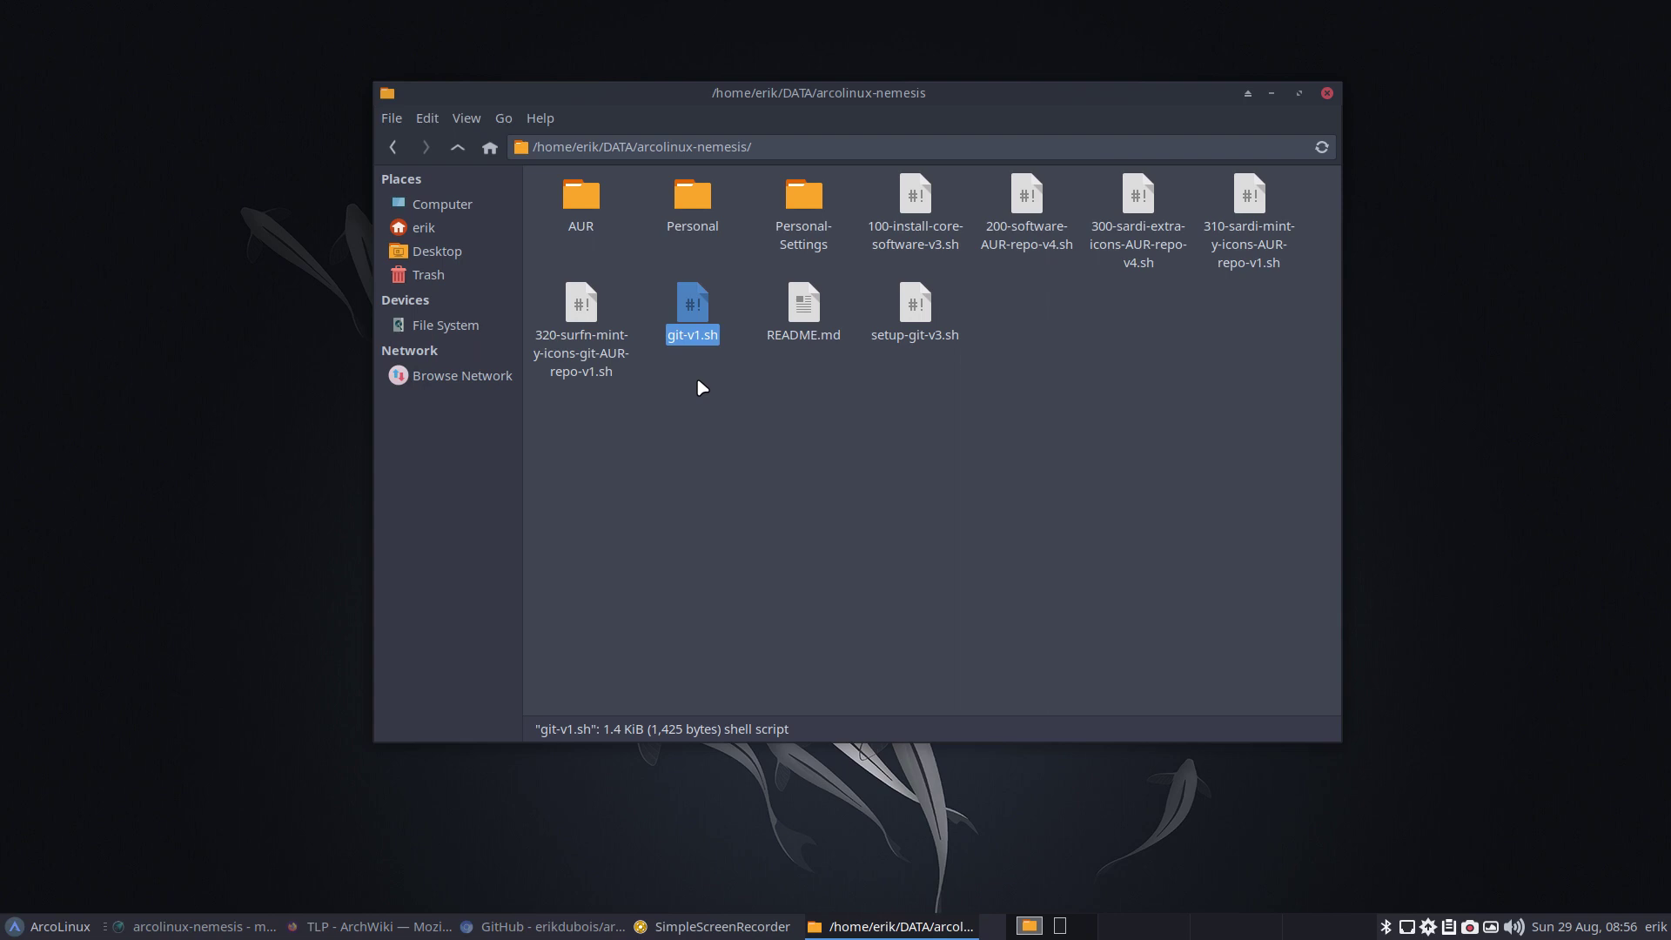
left_click(736, 382)
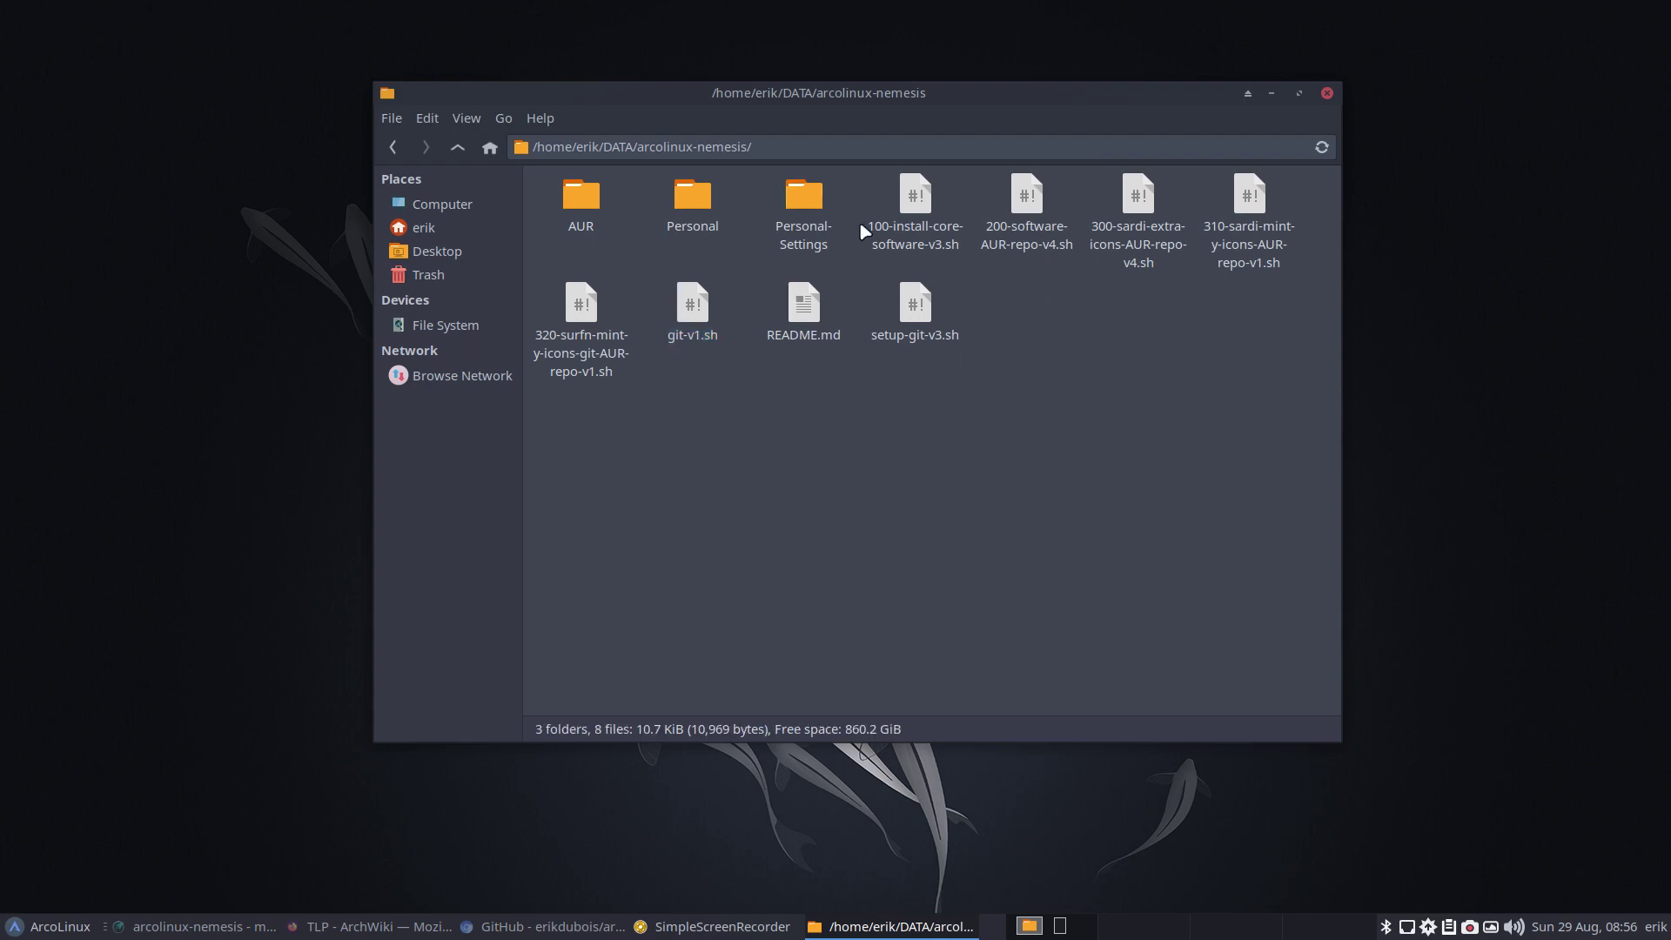
left_click(913, 235)
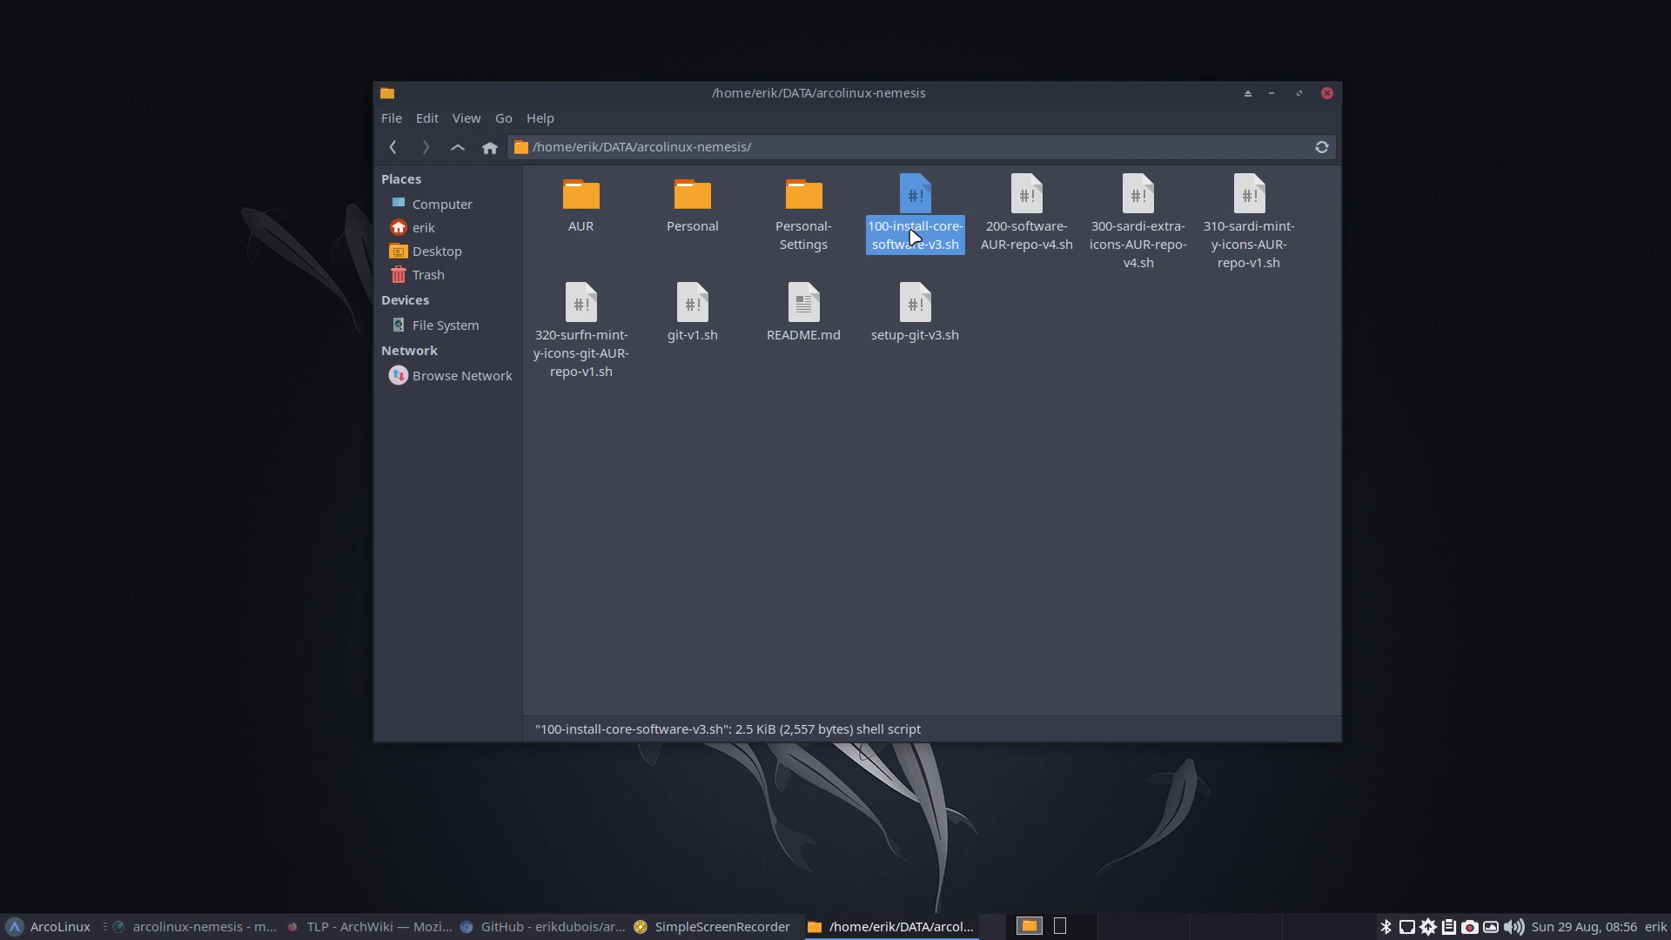
left_click(33, 931)
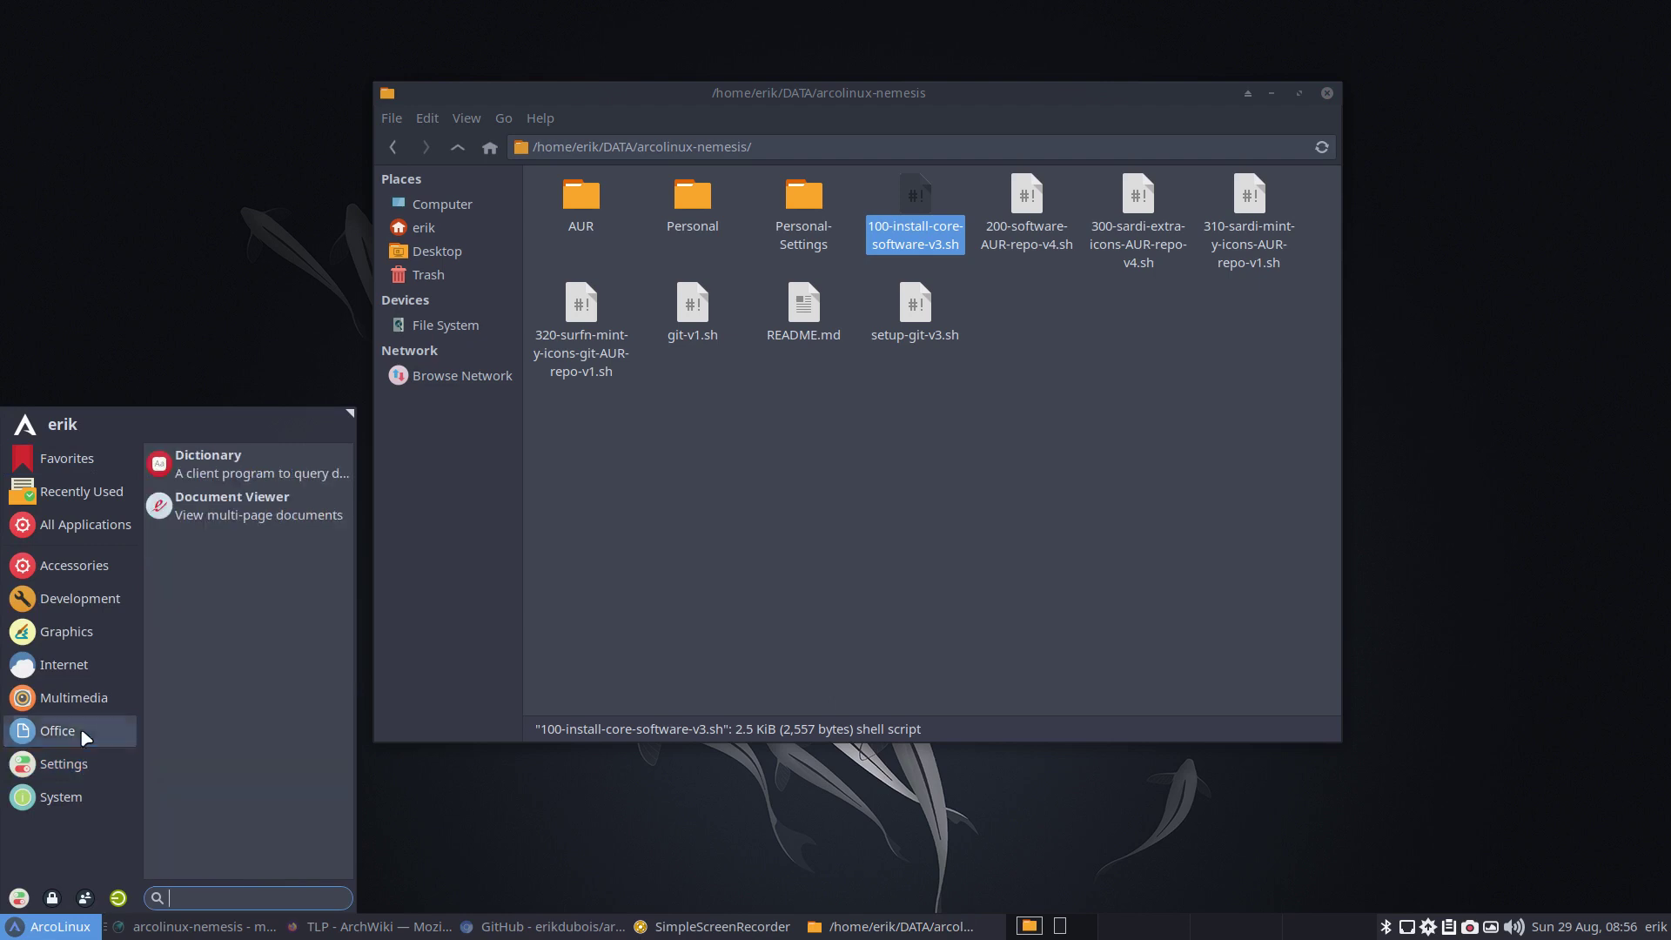
mouse_move(87, 695)
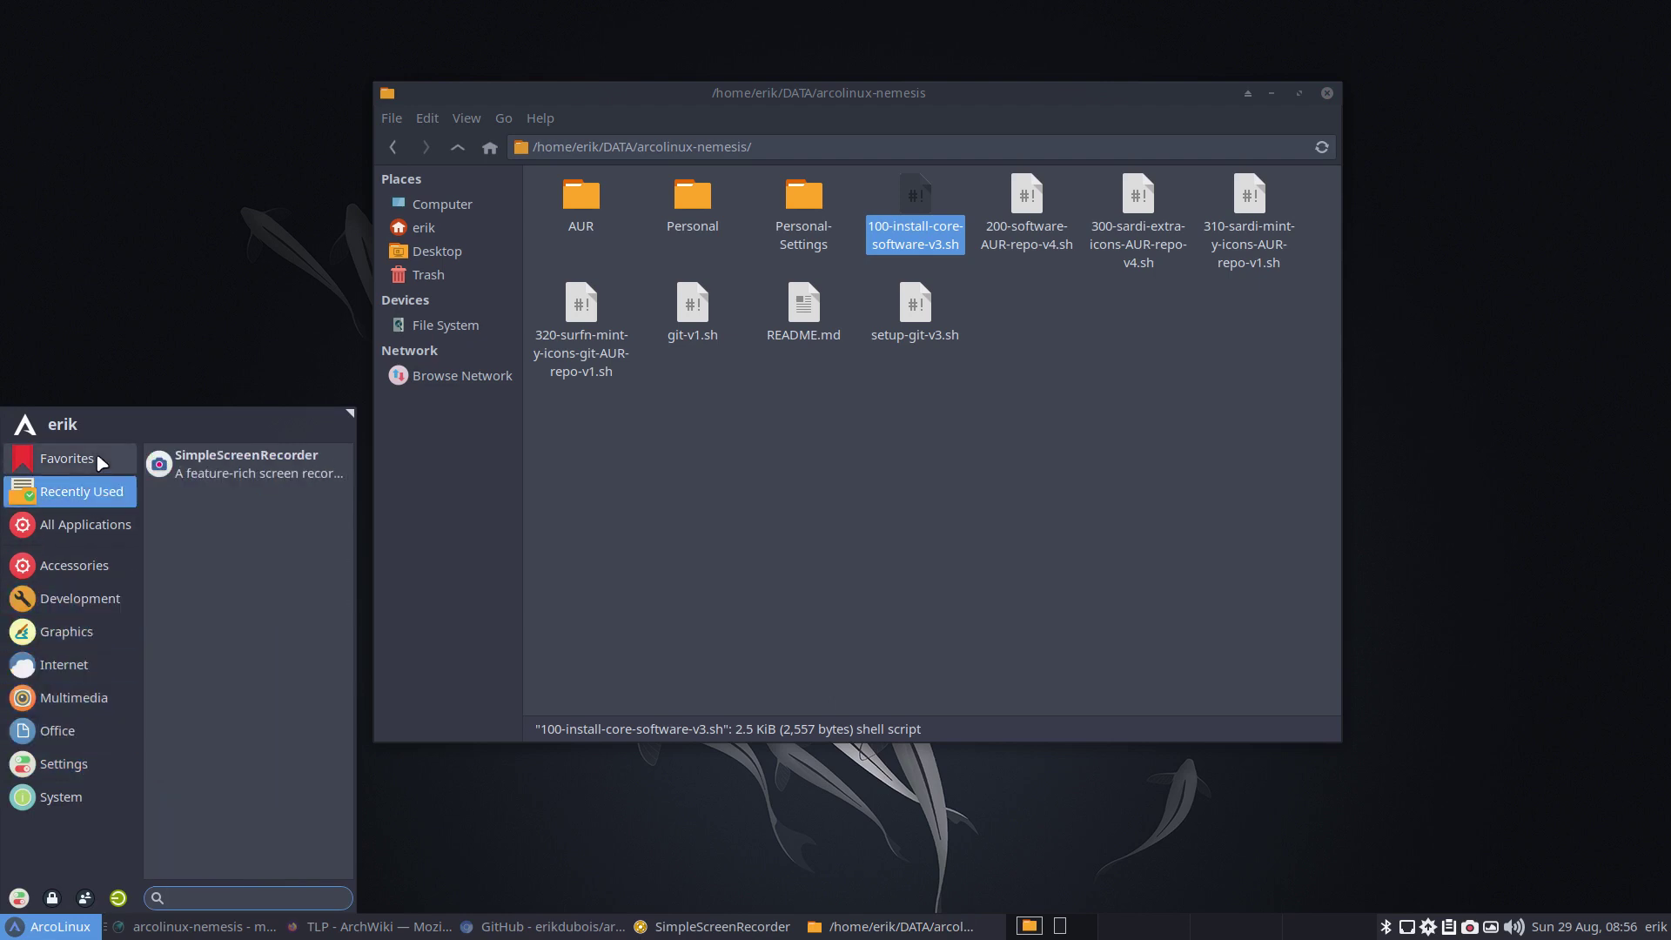
left_click(840, 441)
left_click(838, 438)
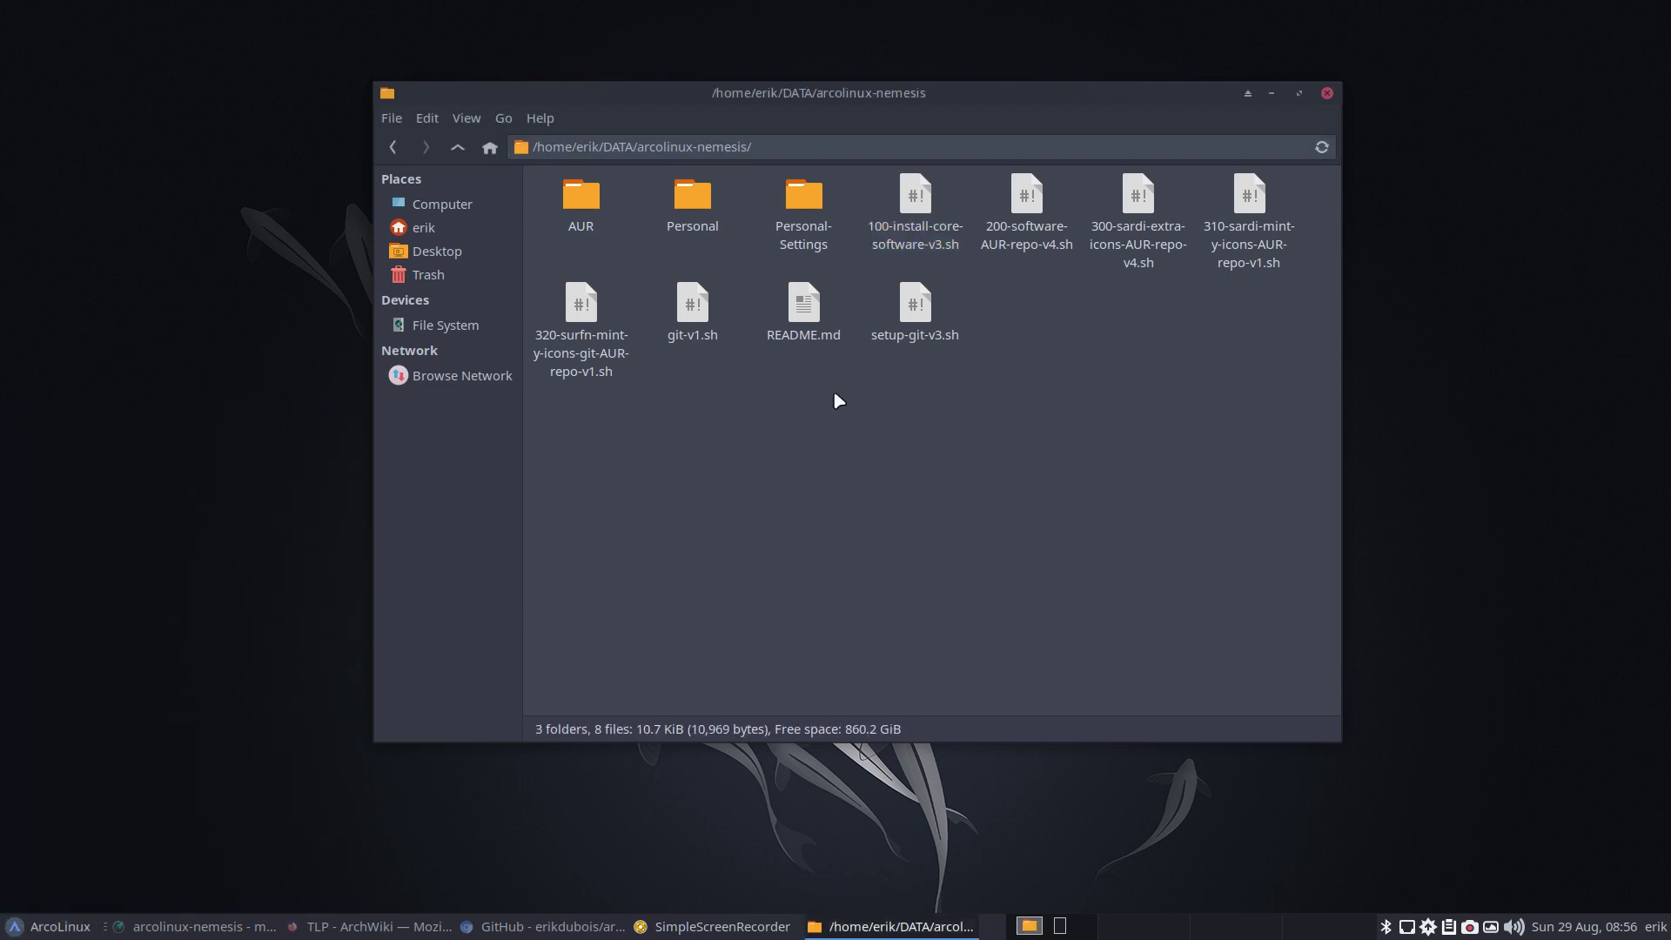
Examine the contents of the Personal-Settings and Personal folders, return to arcolinux-nemesis and select Personal-Settings.
left_click(802, 190)
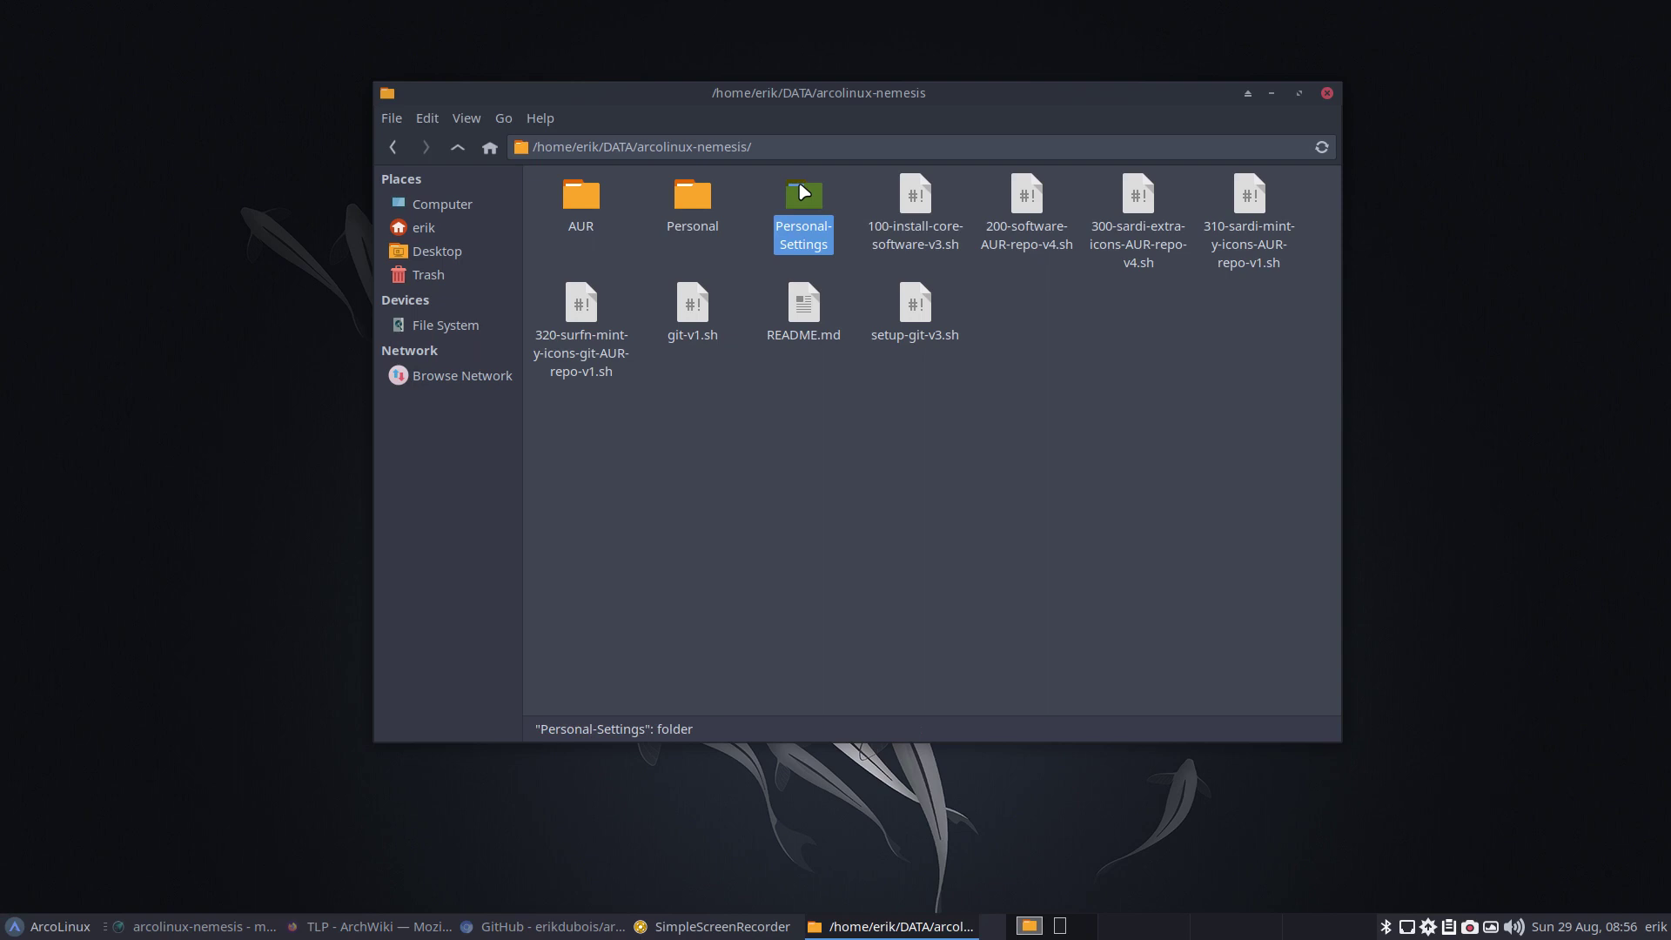
double_click(801, 192)
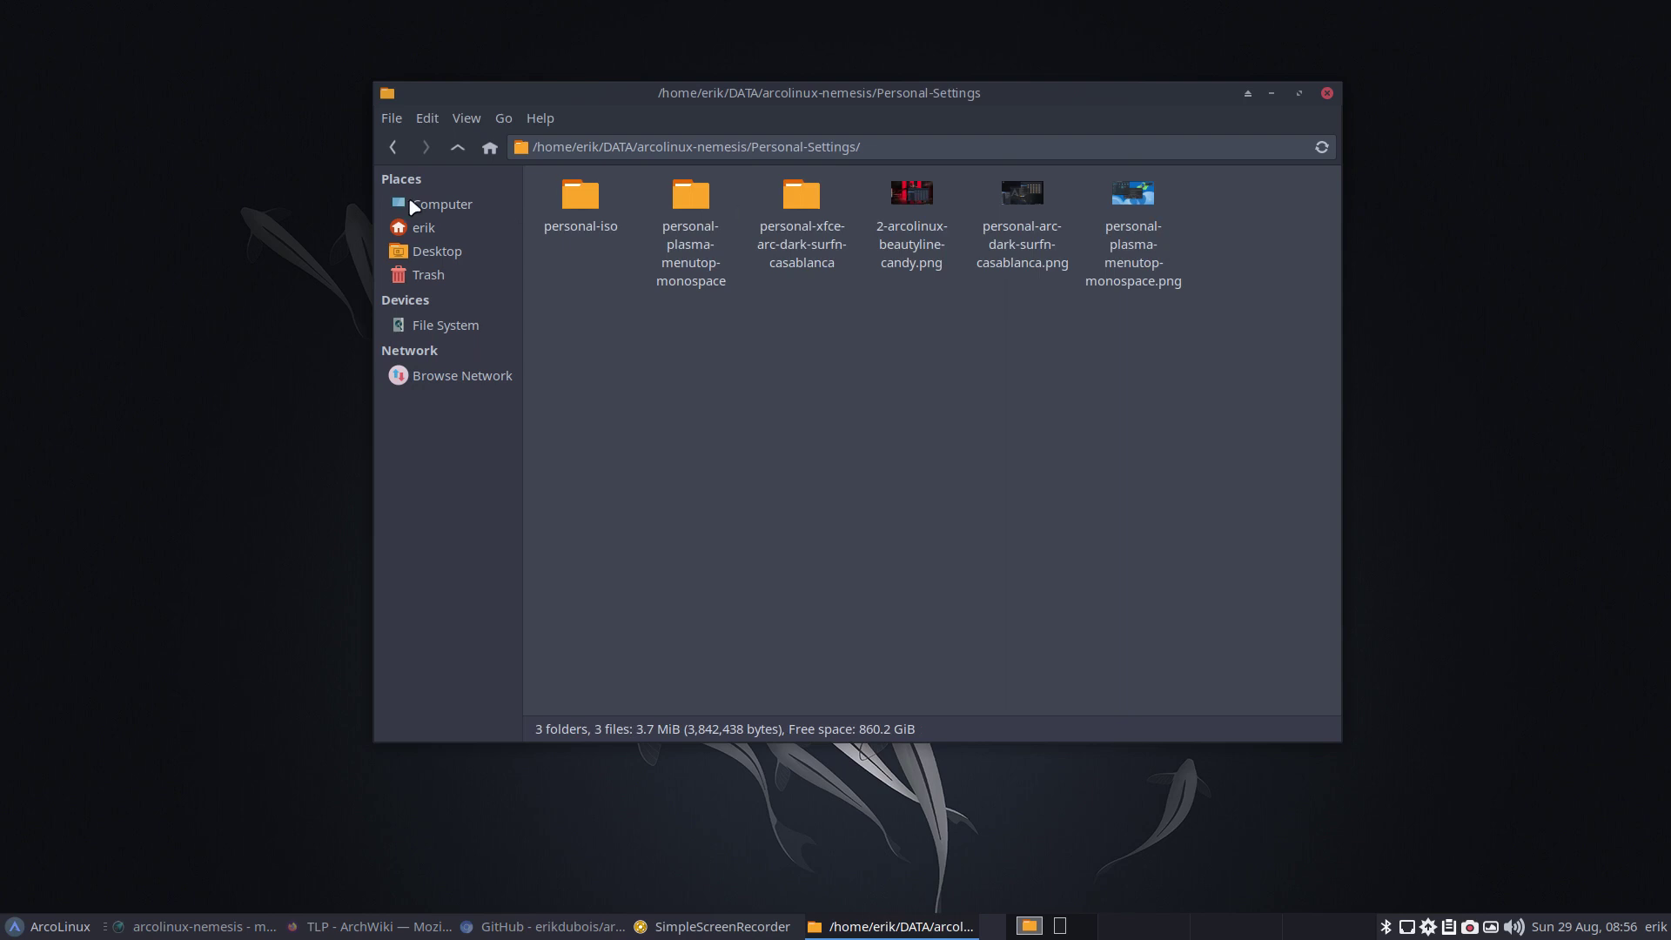
left_click(457, 147)
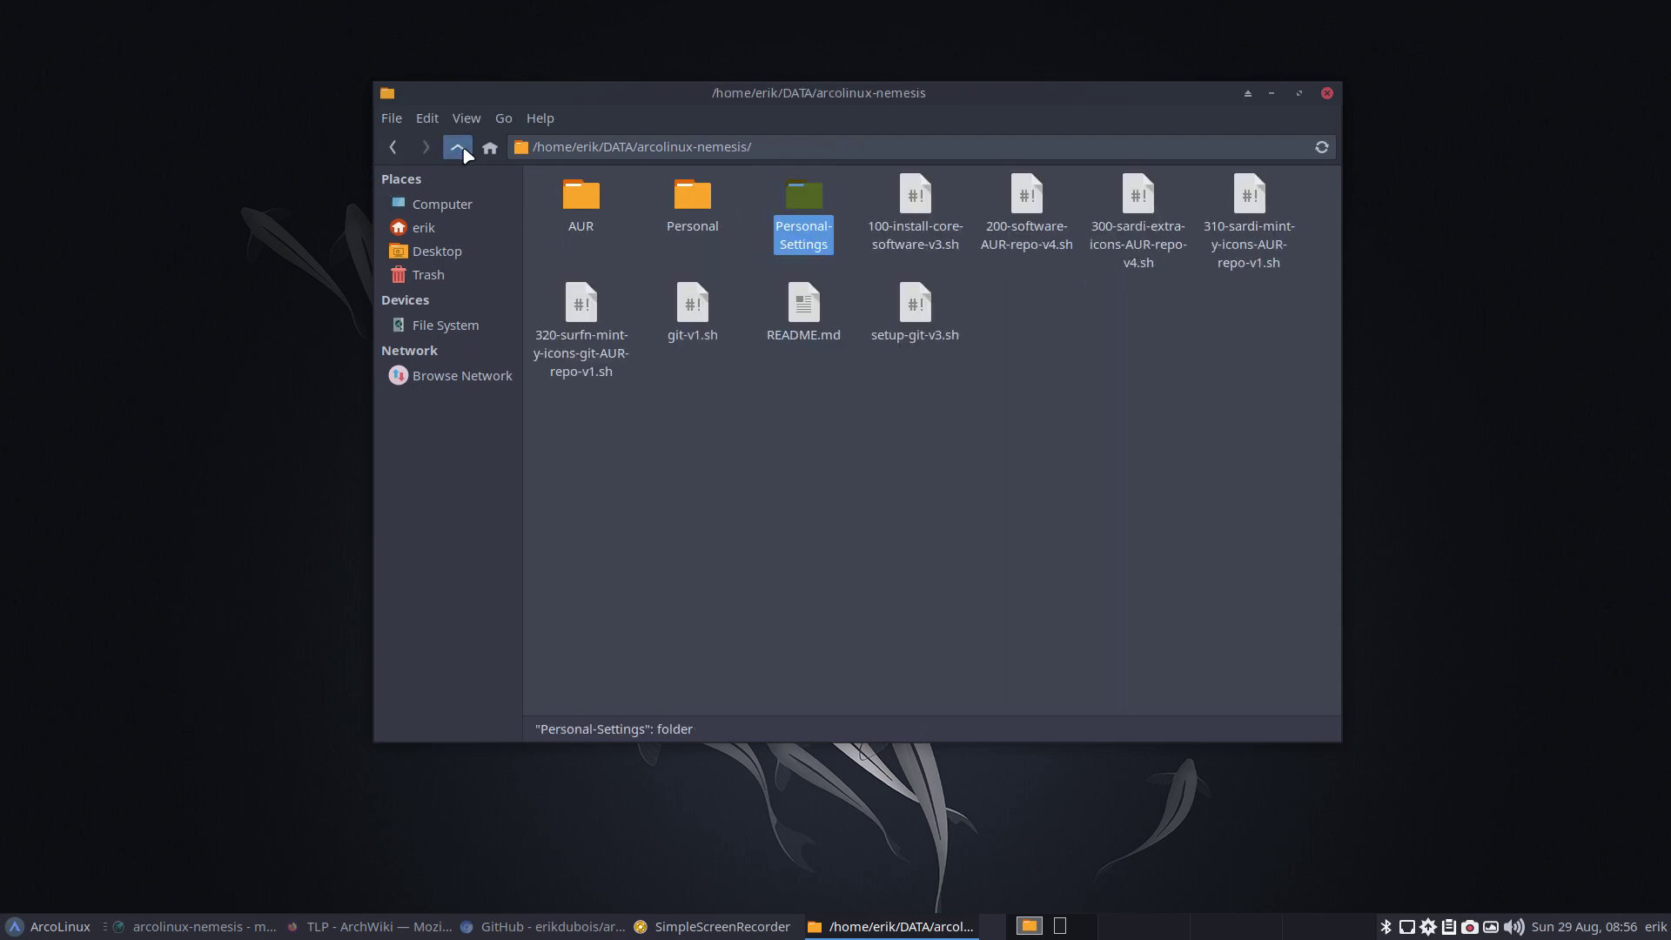
double_click(660, 204)
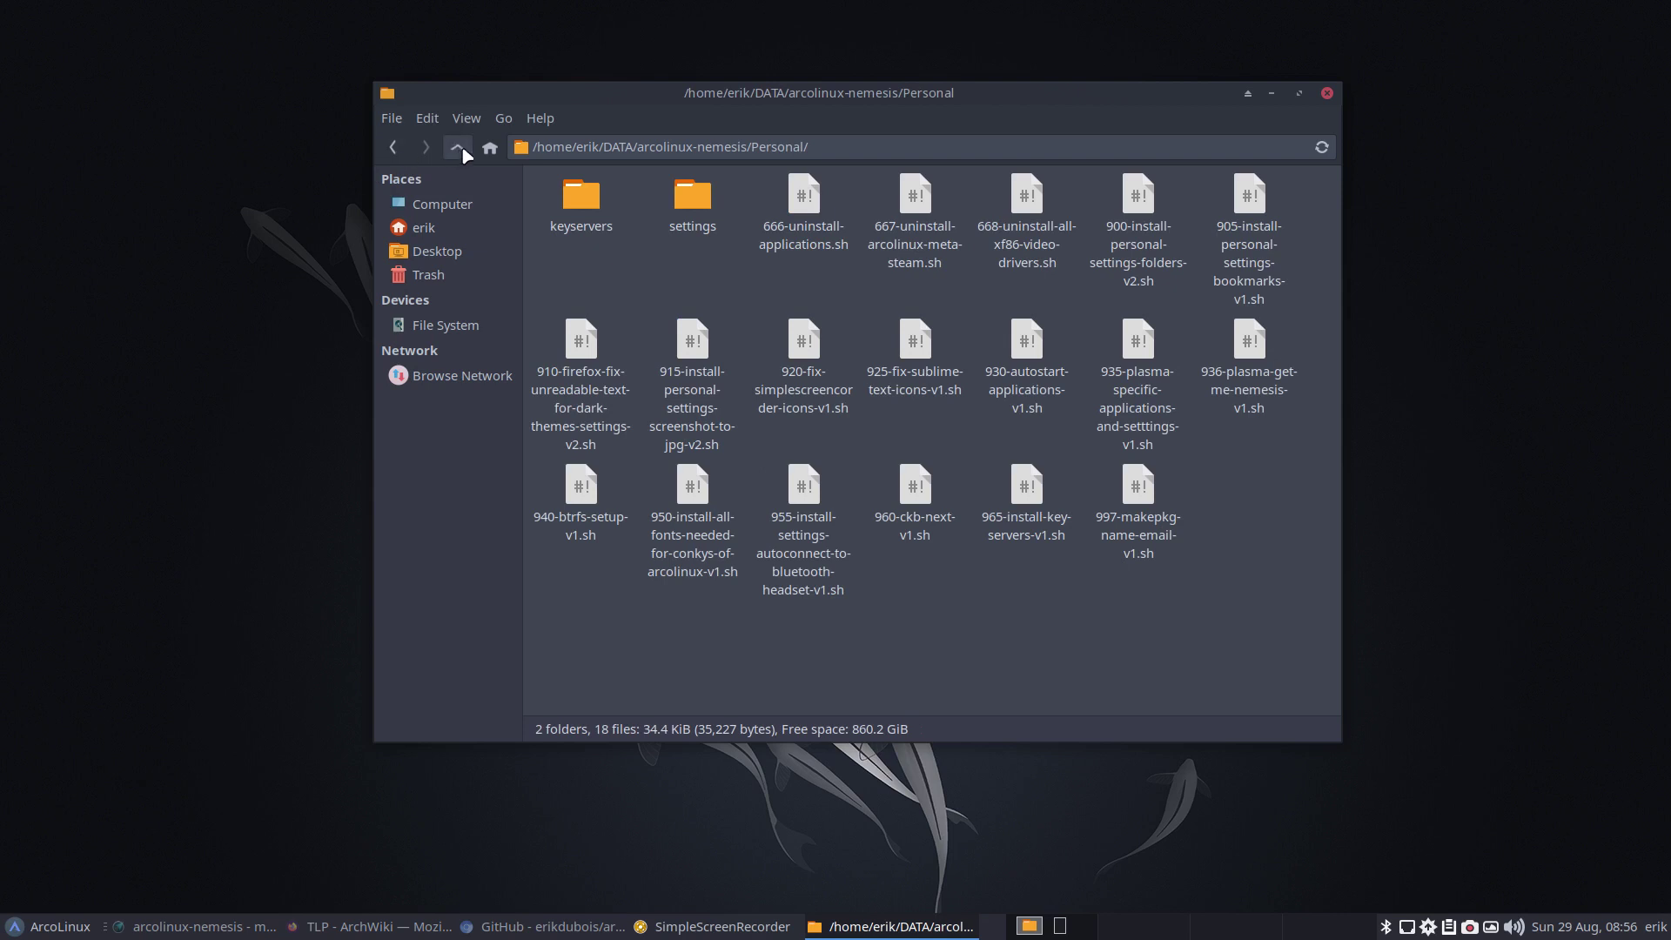
left_click(460, 150)
left_click(788, 207)
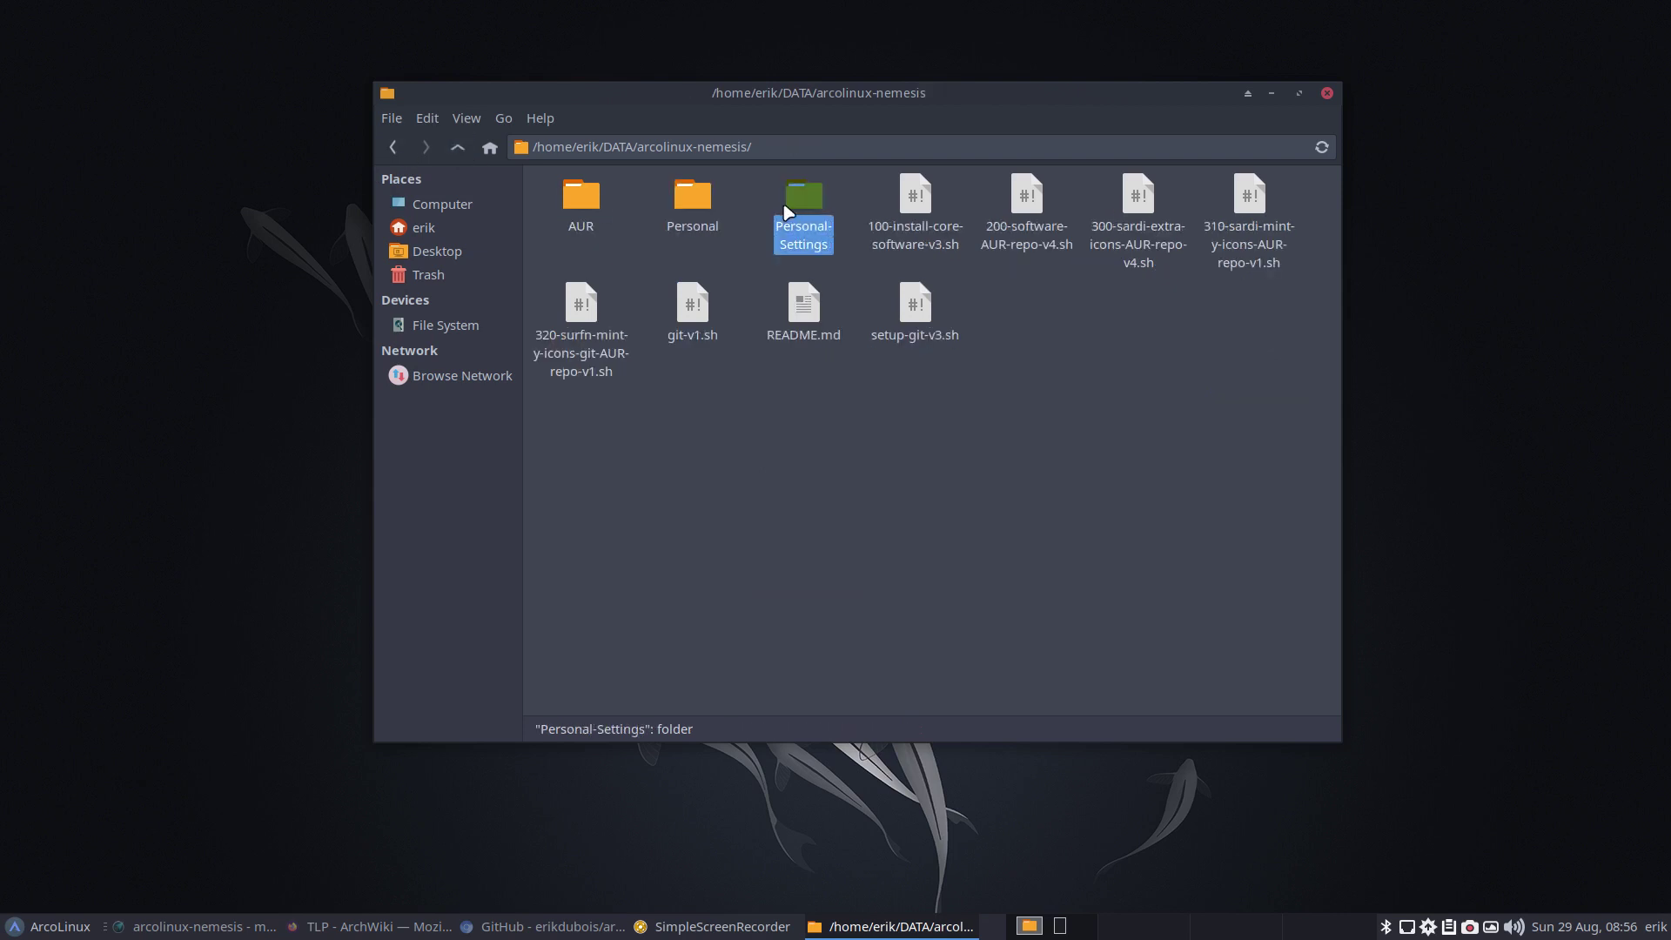
Open a second file manager window beside the arcolinux-nemesis one and show the root file system's personal folder in it.
left_click_drag(905, 97, 1194, 64)
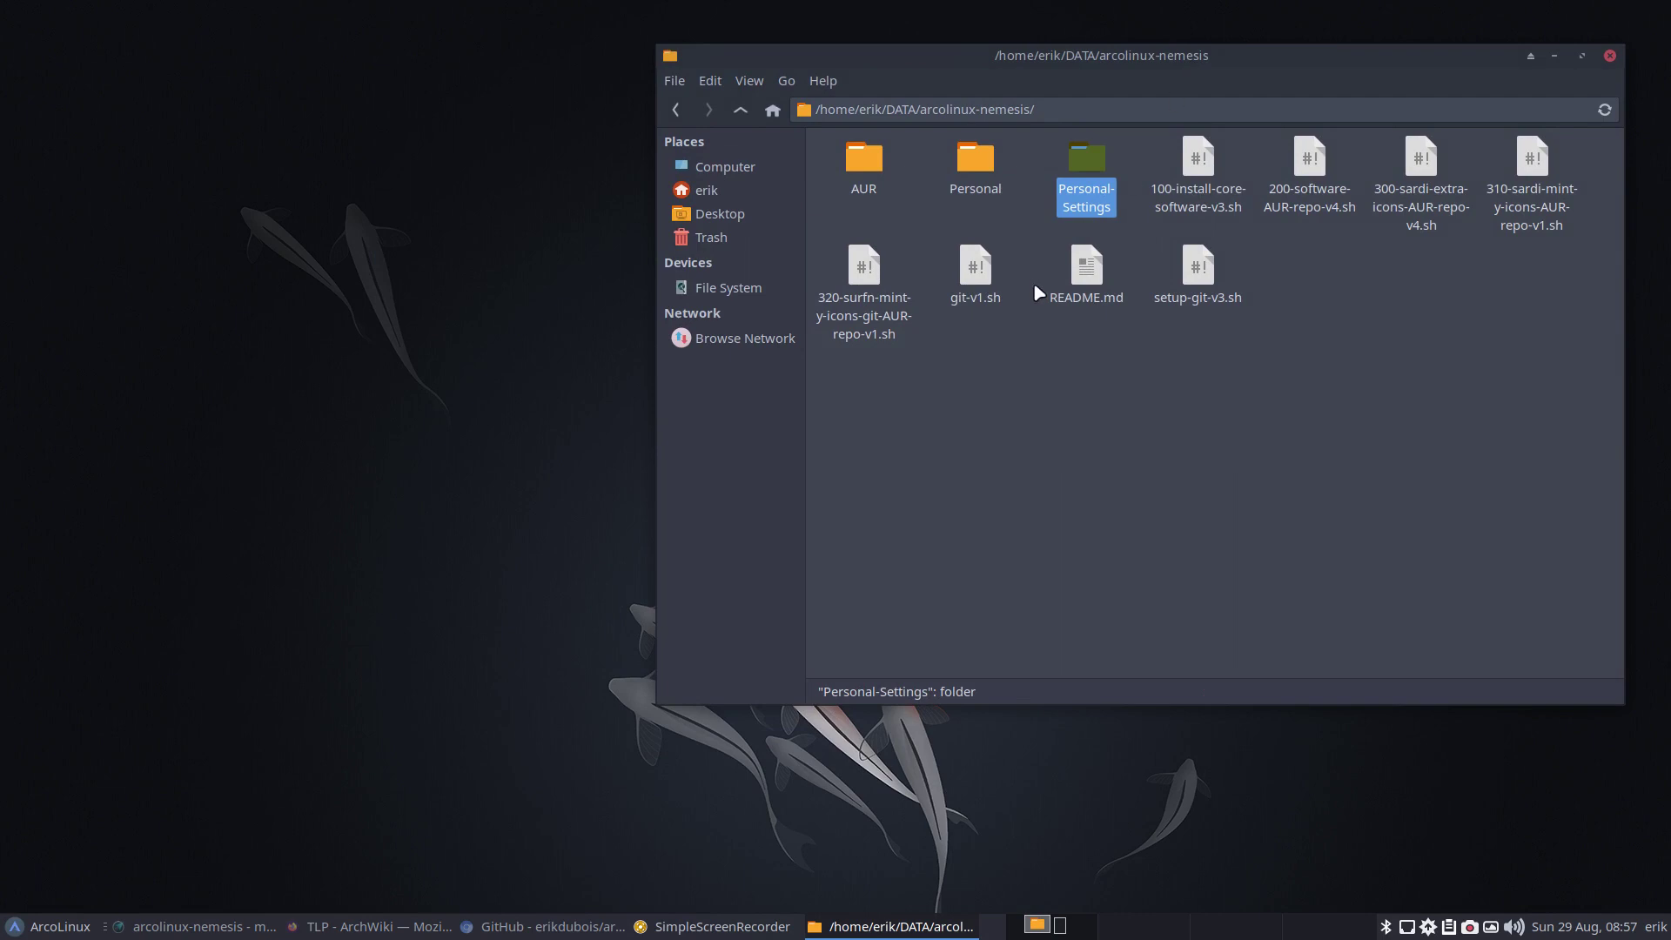
left_click(285, 471)
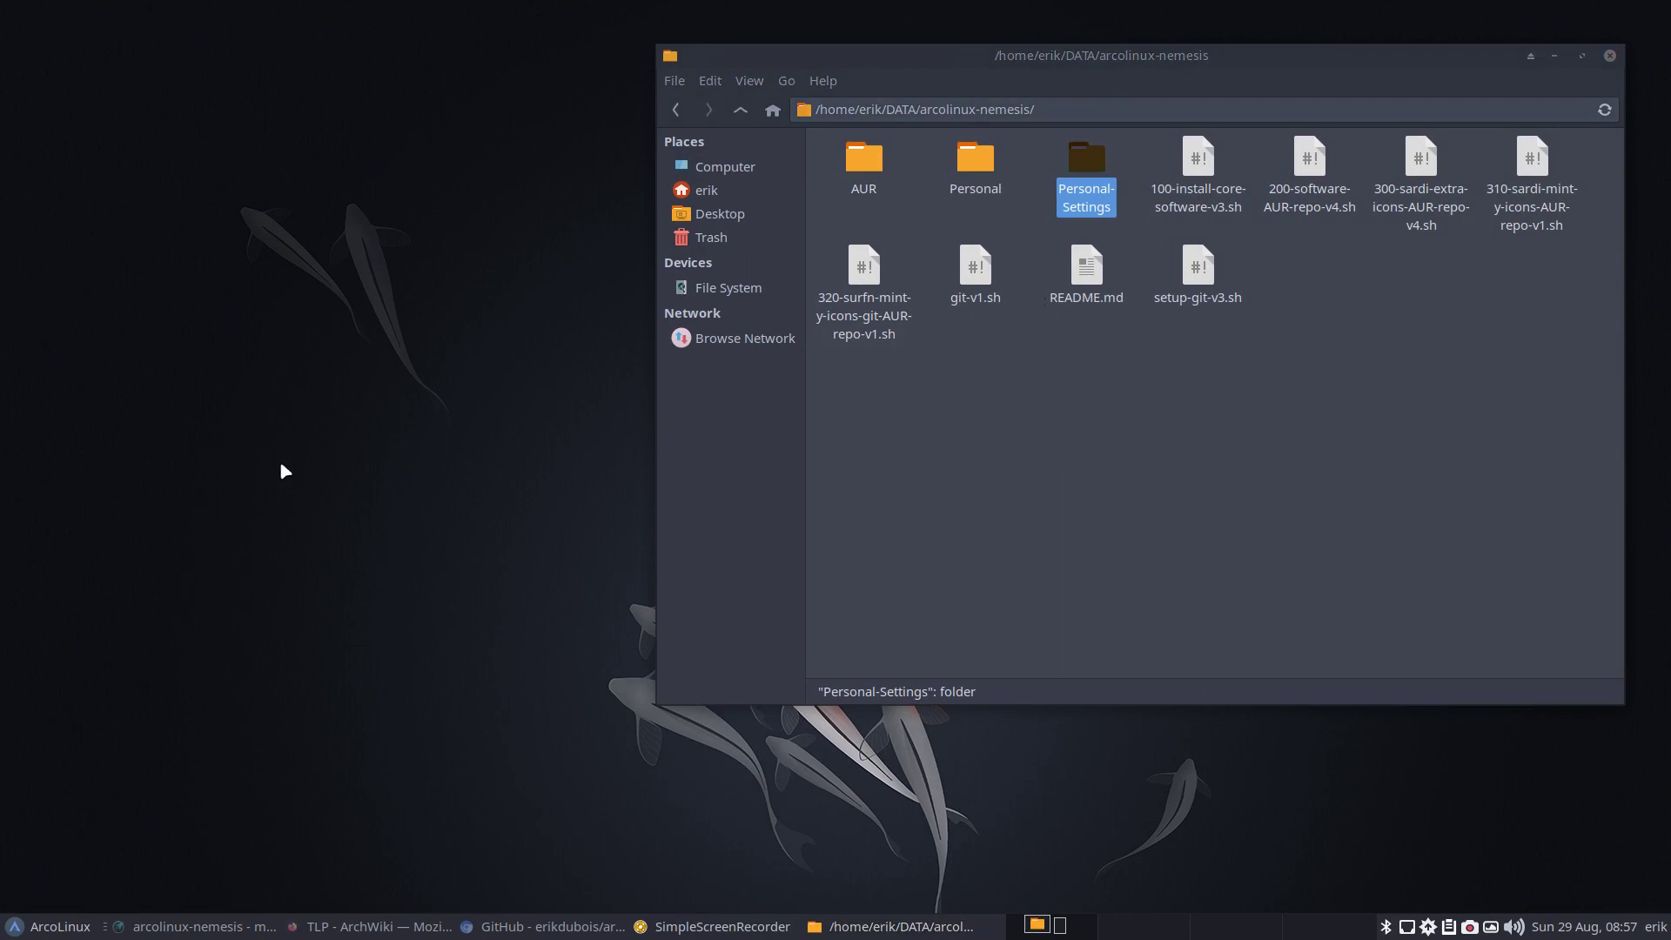
key("super+e")
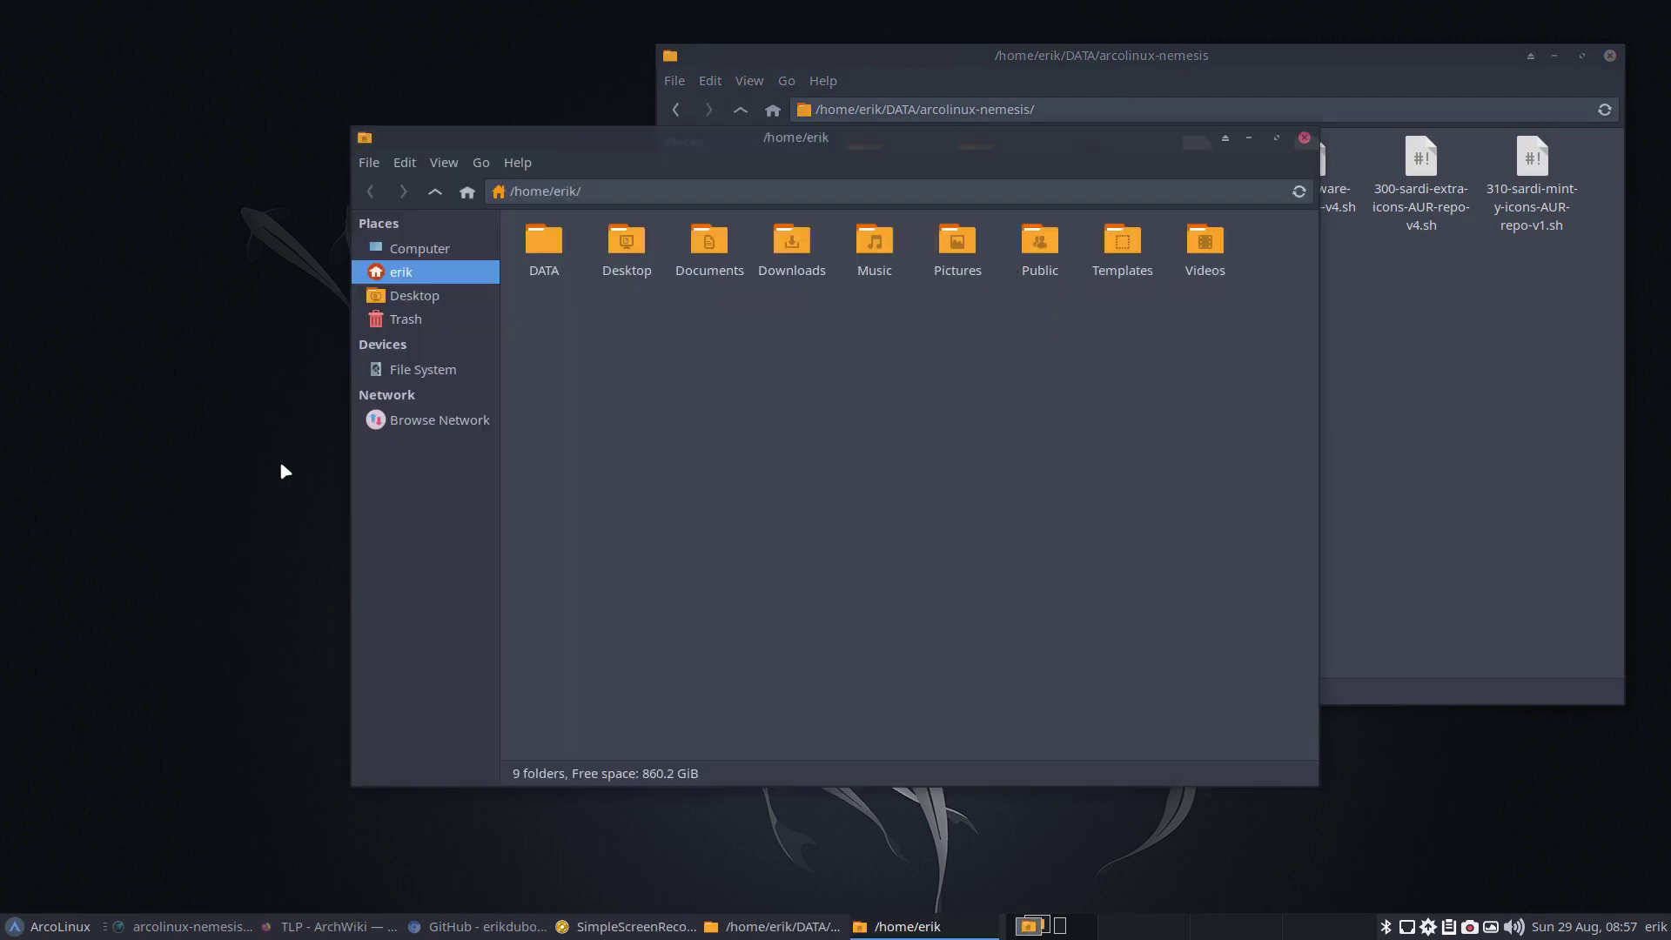
left_click(449, 370)
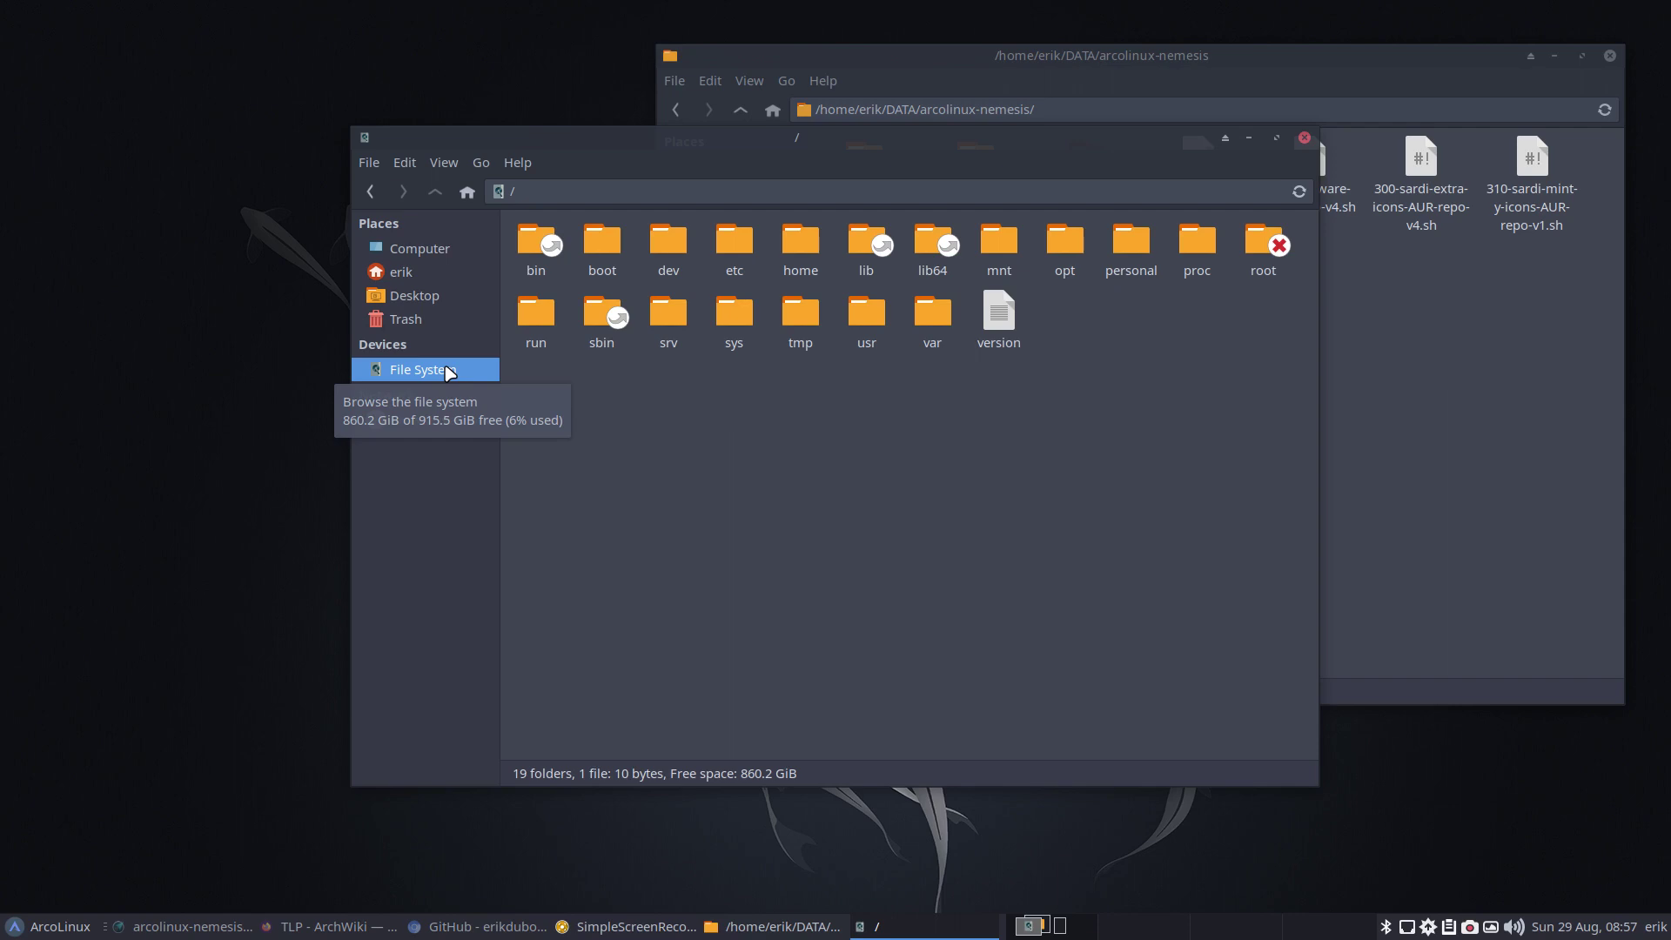
left_click_drag(917, 134, 632, 195)
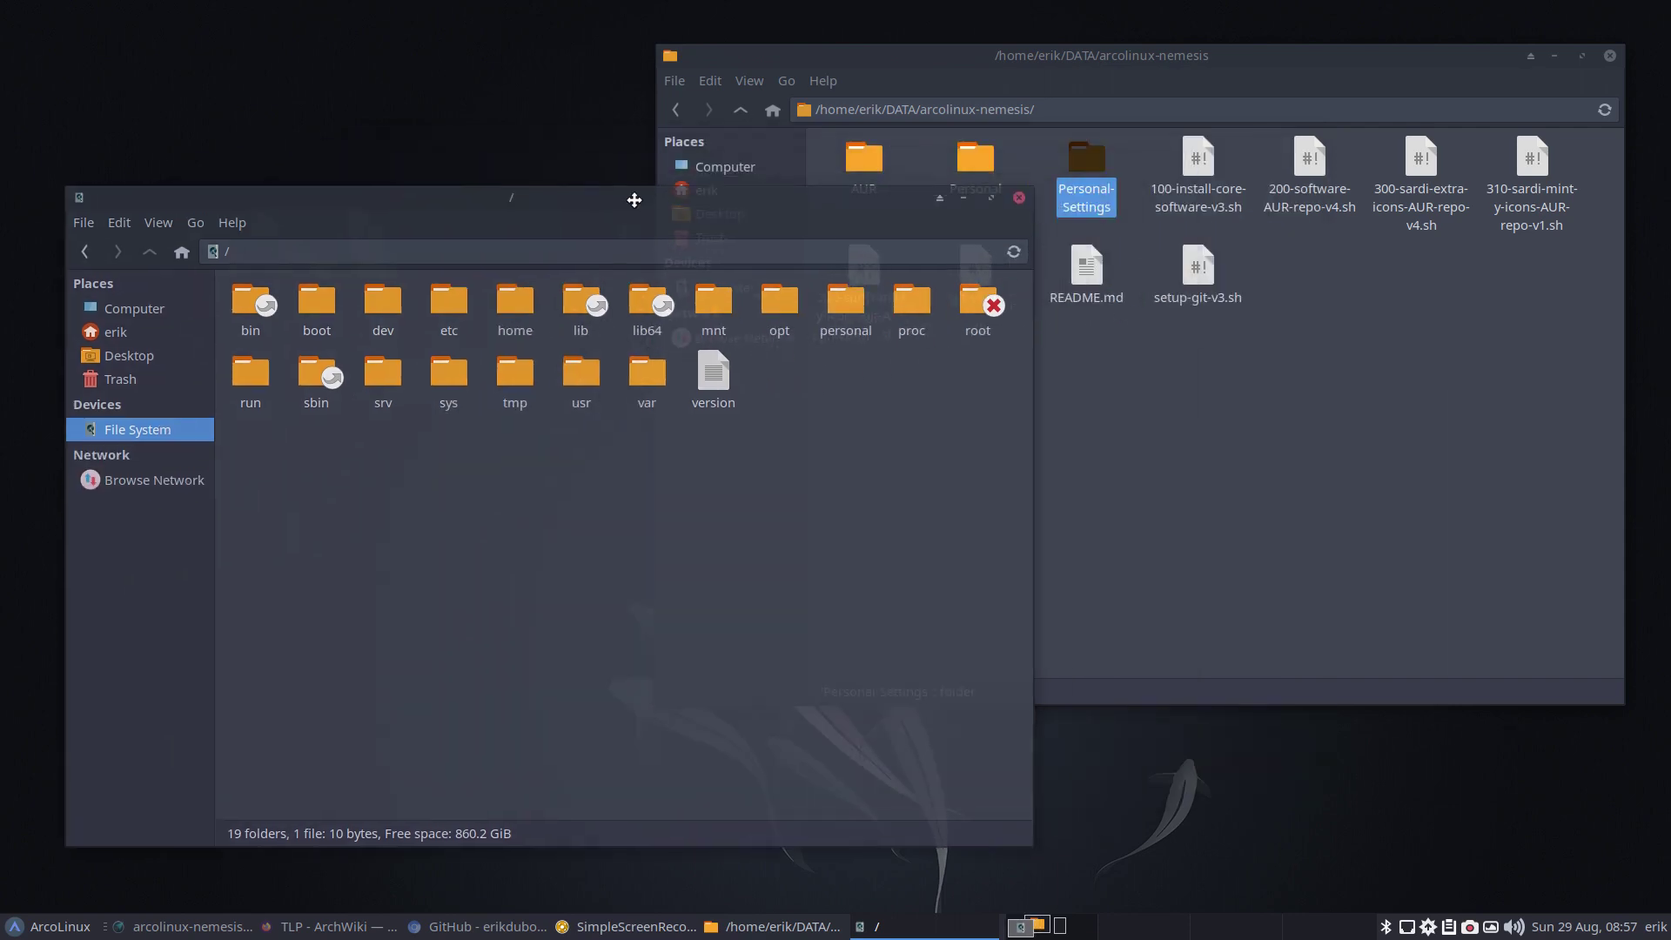
left_click(843, 316)
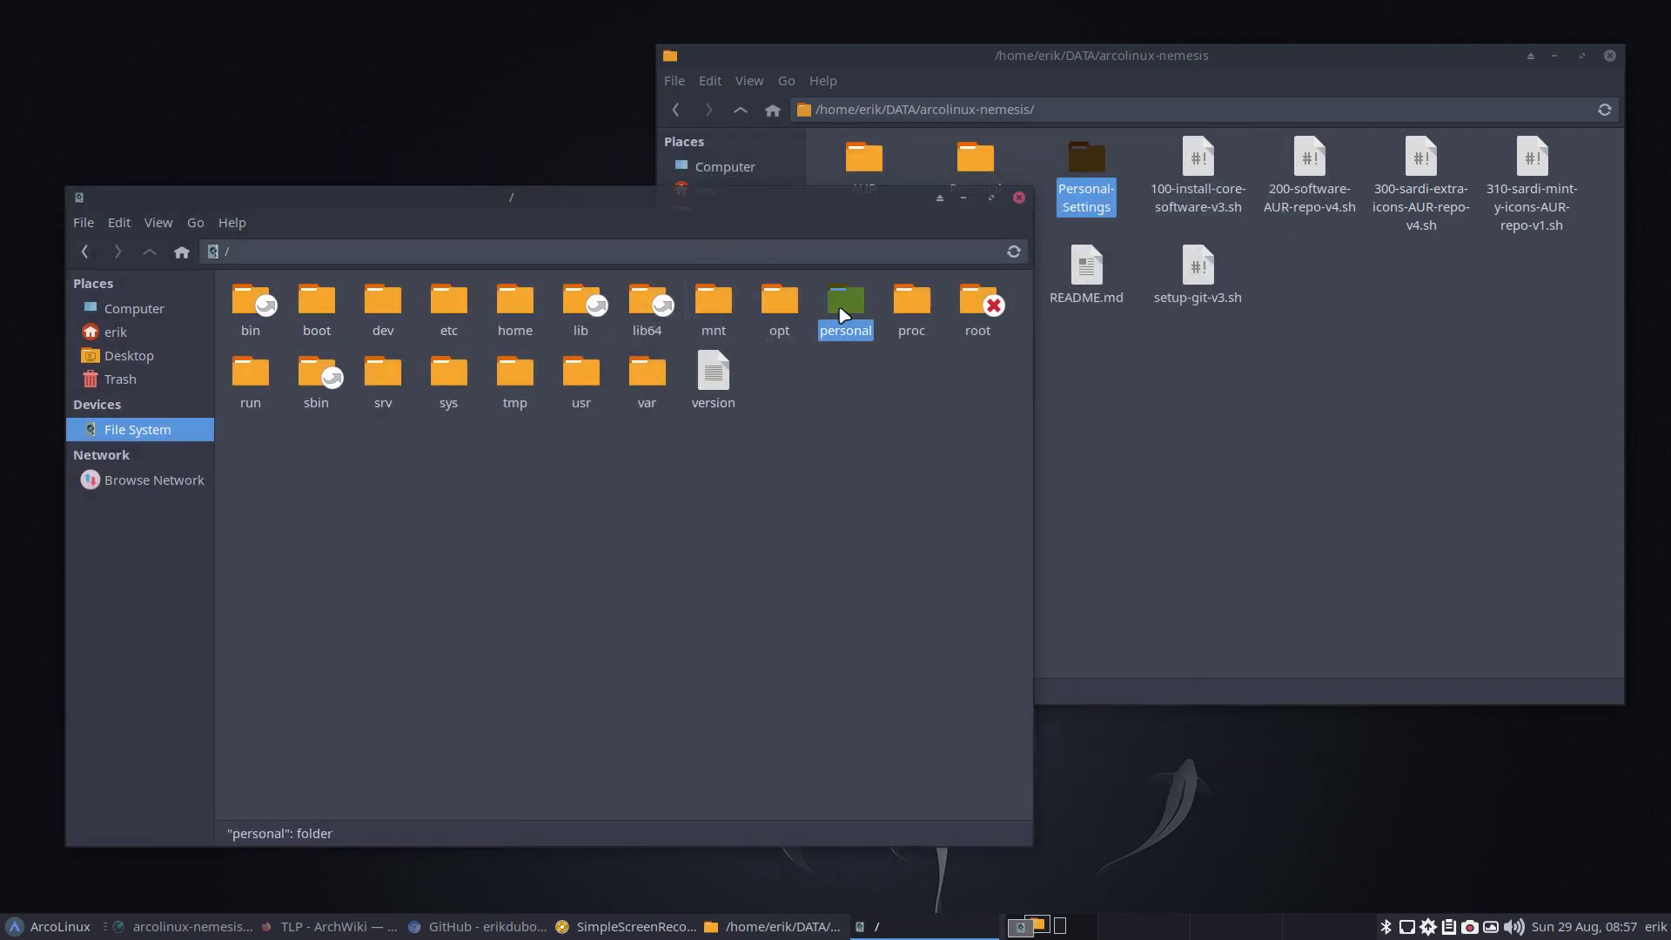
double_click(843, 316)
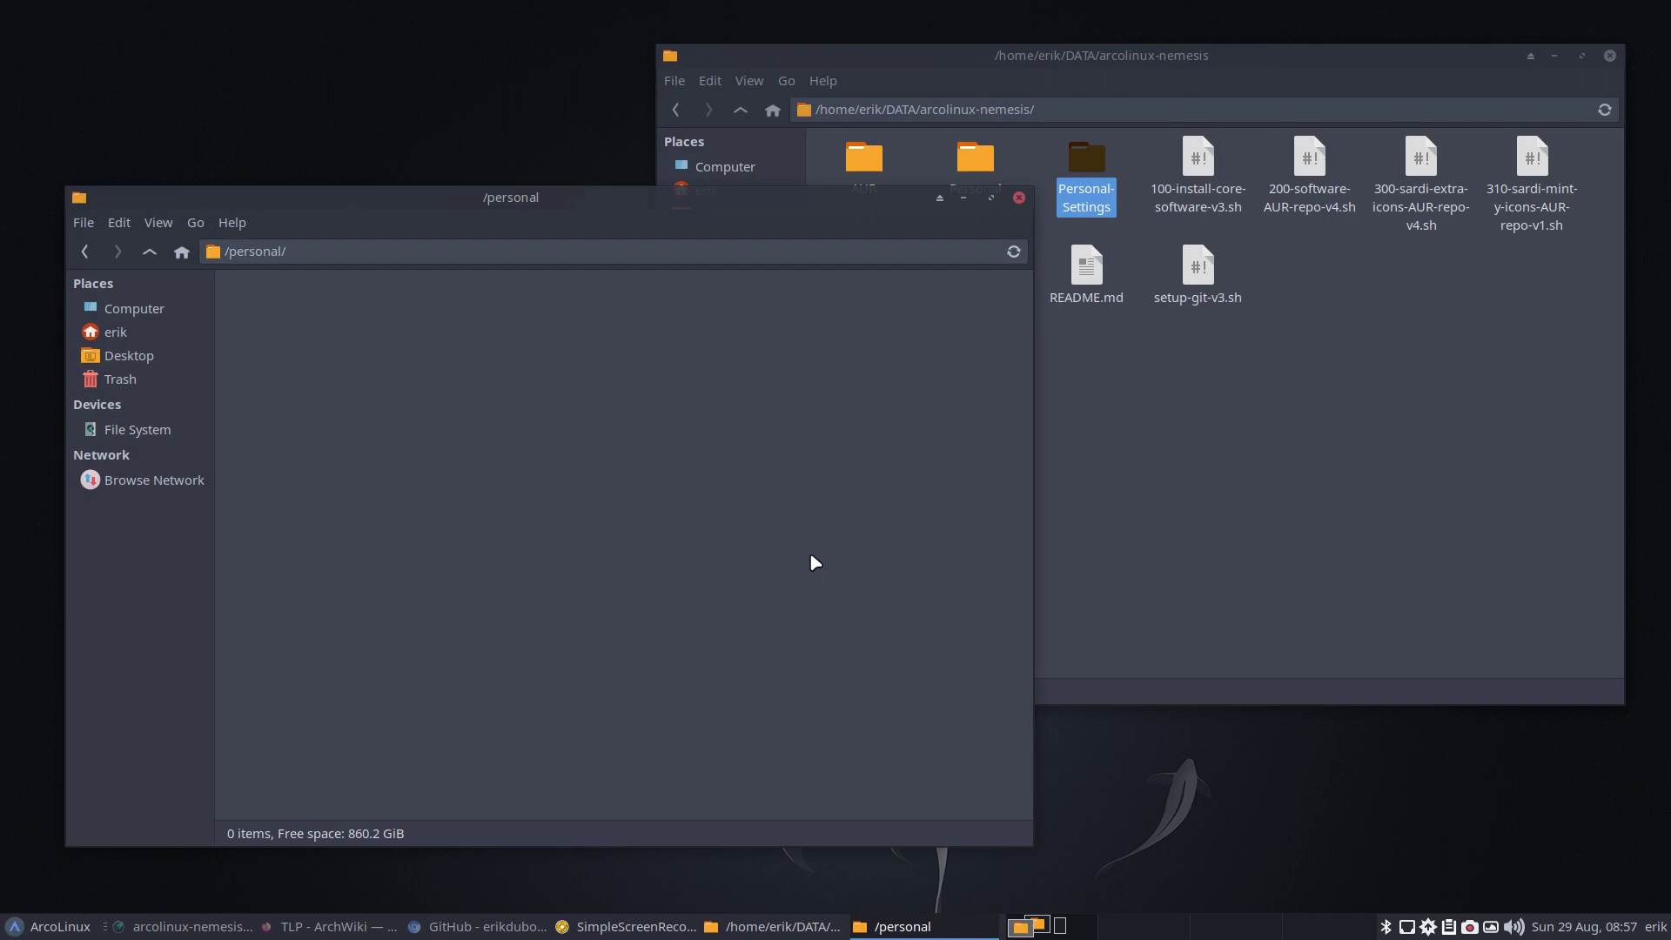
Switch to the web browser, go from the ArcoLinux site to arcolinuxb.com and read its Personal page.
left_click(466, 927)
left_click(114, 14)
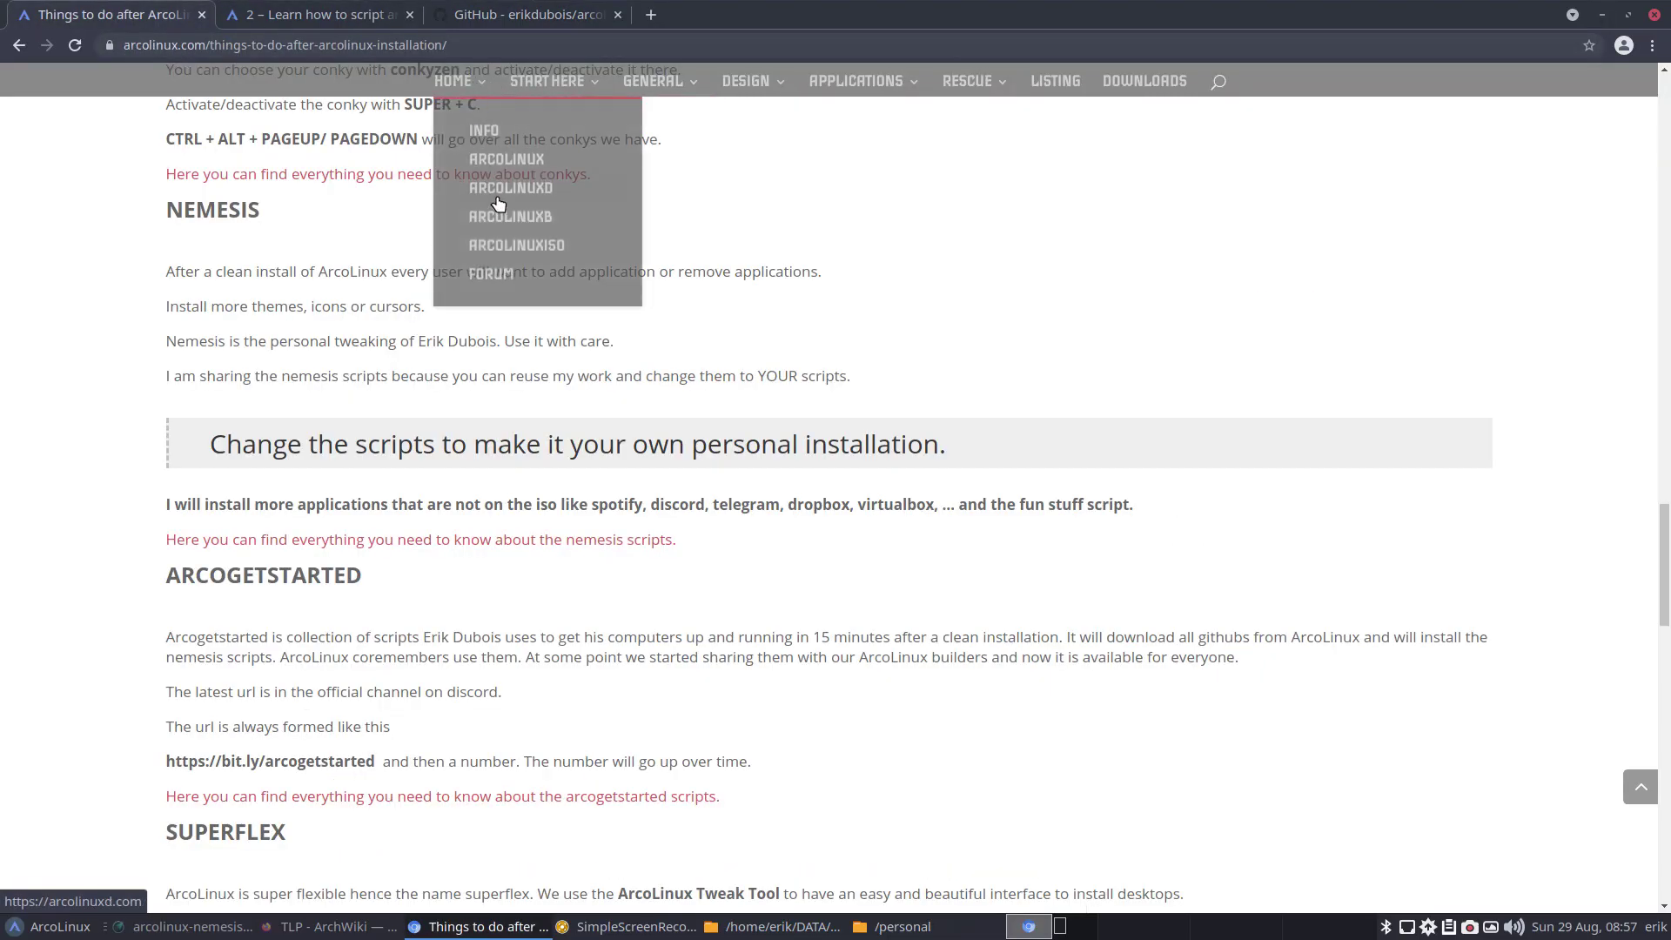
left_click(505, 217)
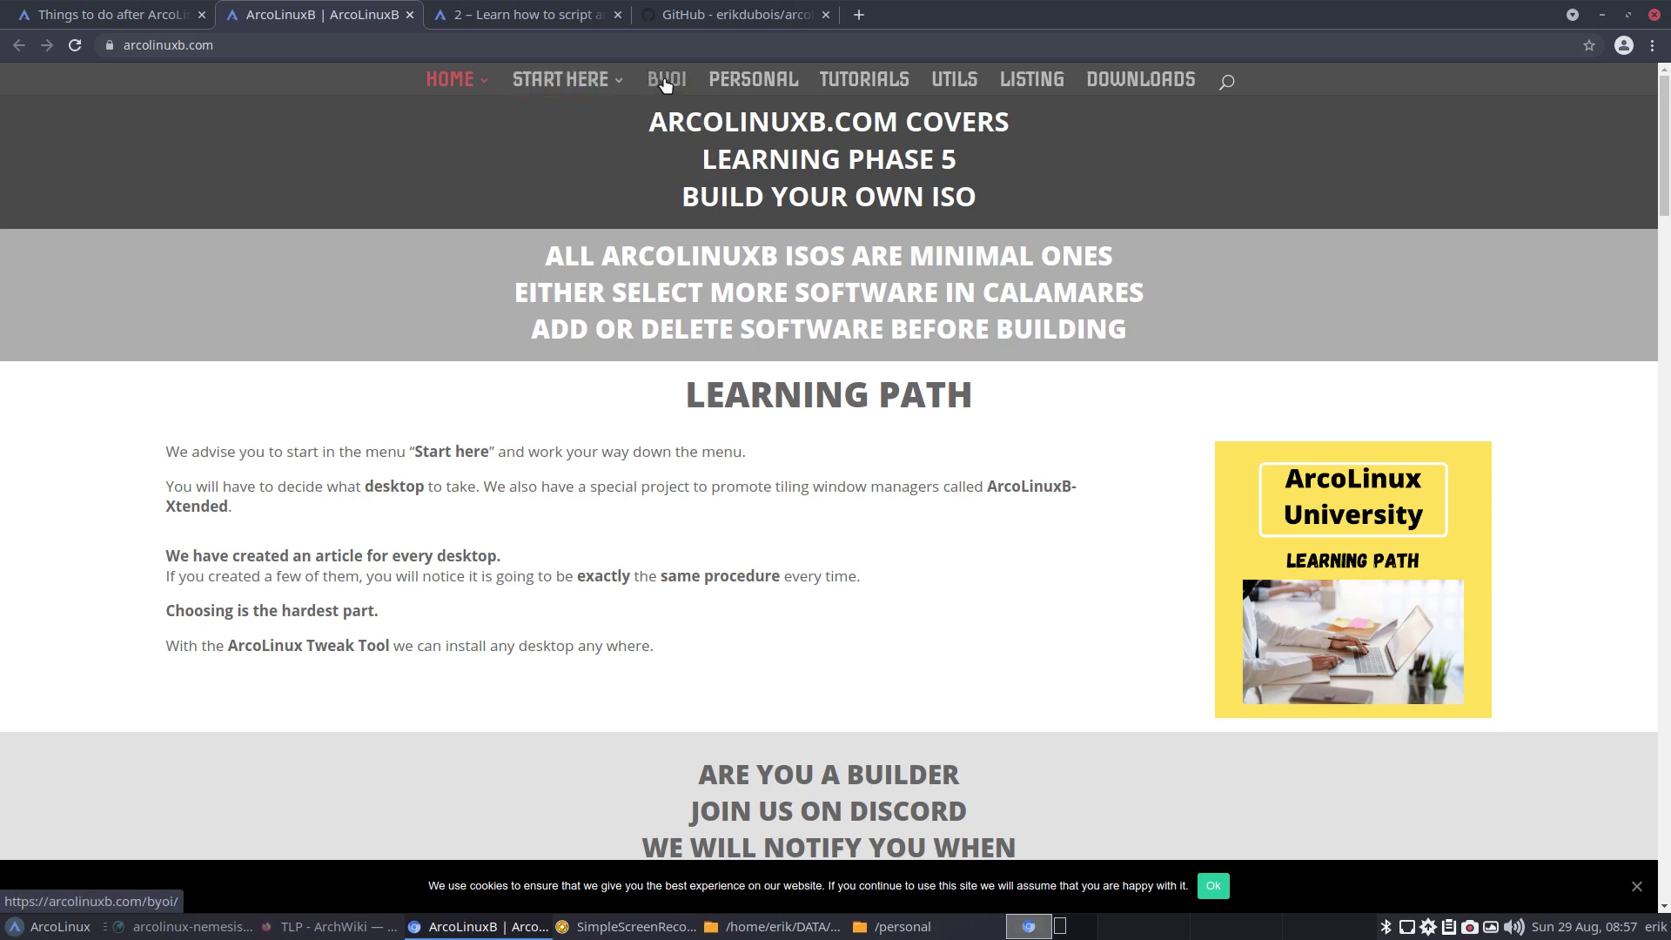
left_click(735, 78)
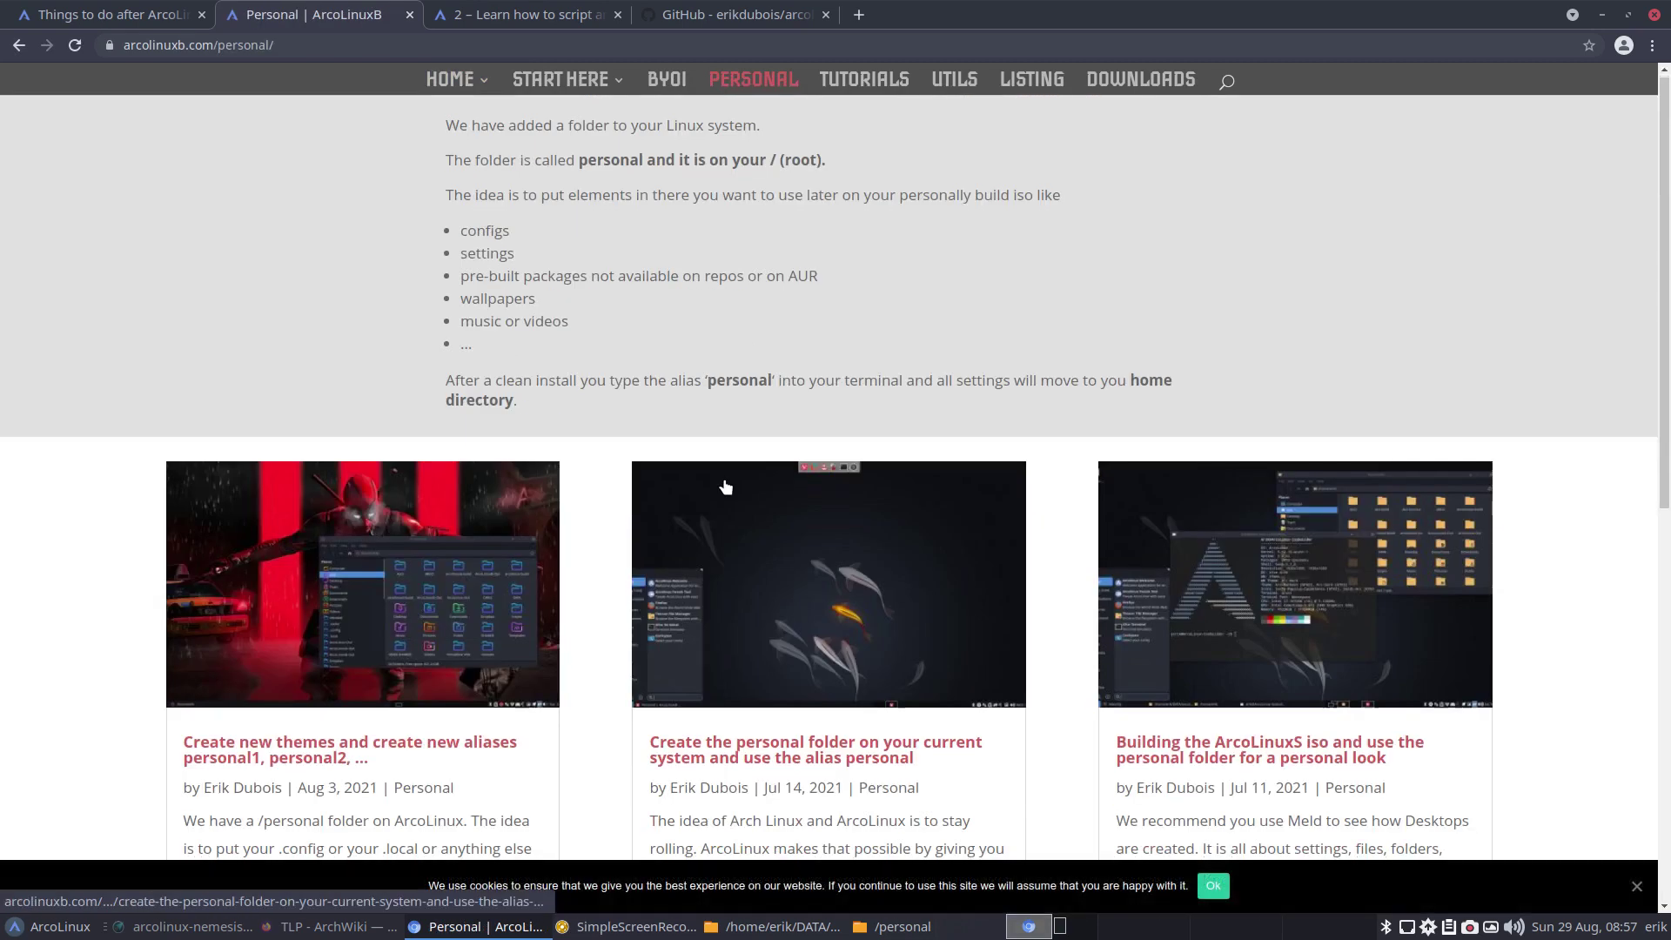
scroll(725, 486, "down", 3)
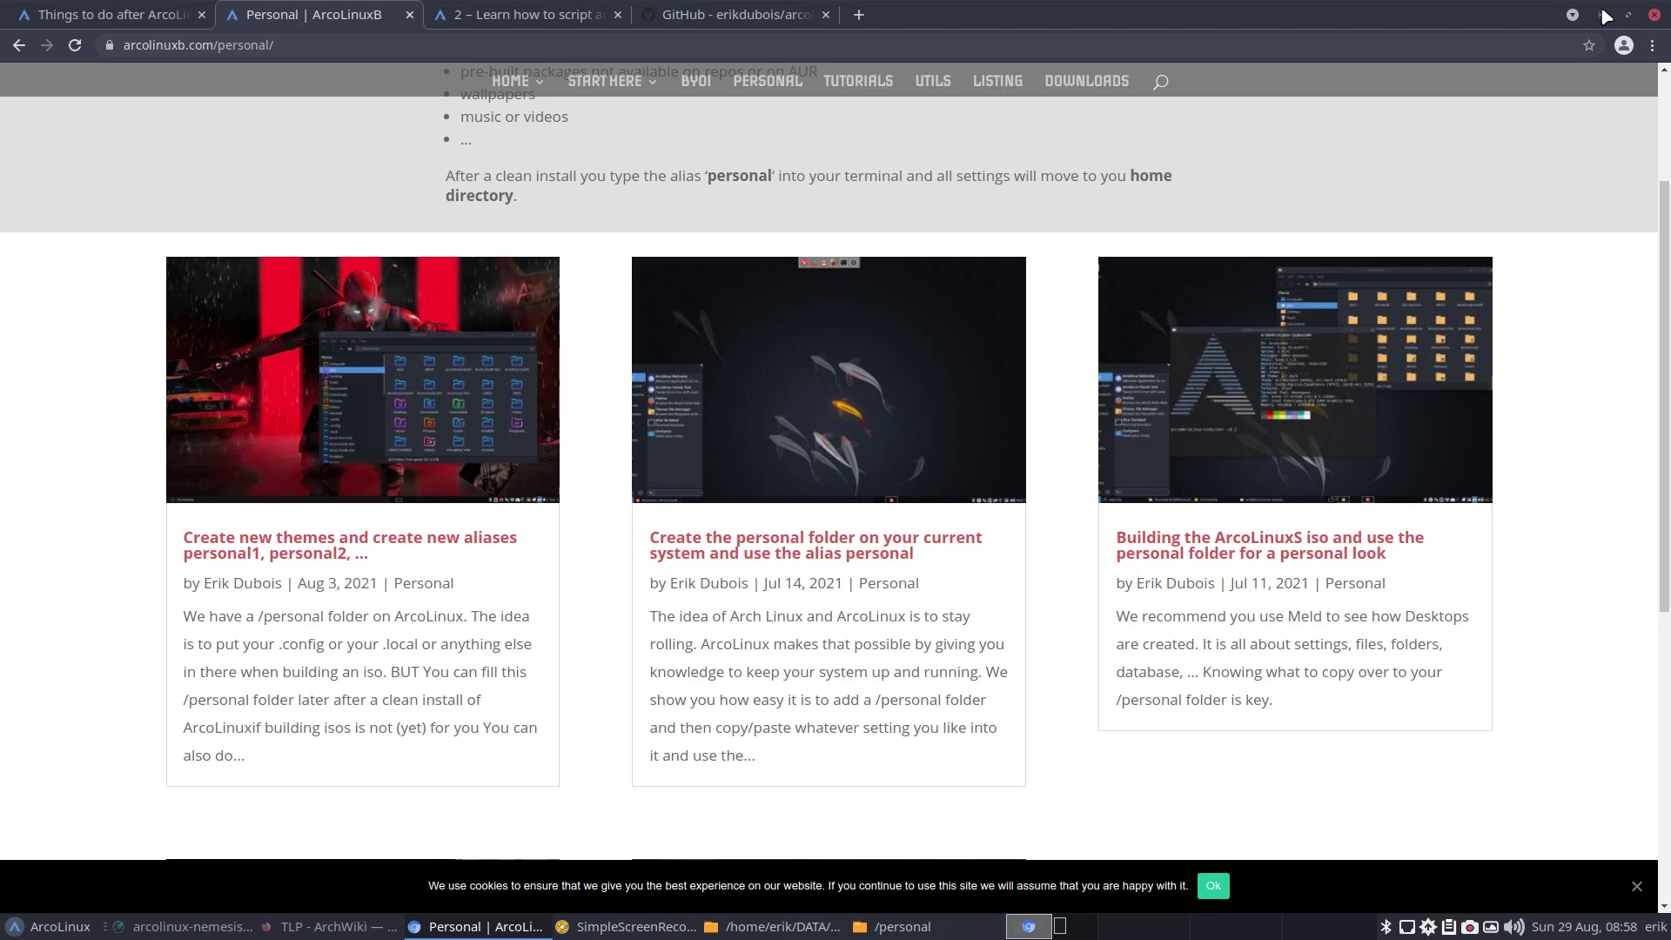
Read the article on building the ArcoLinuxS iso with the personal folder, and minimize the browser.
left_click(1330, 368)
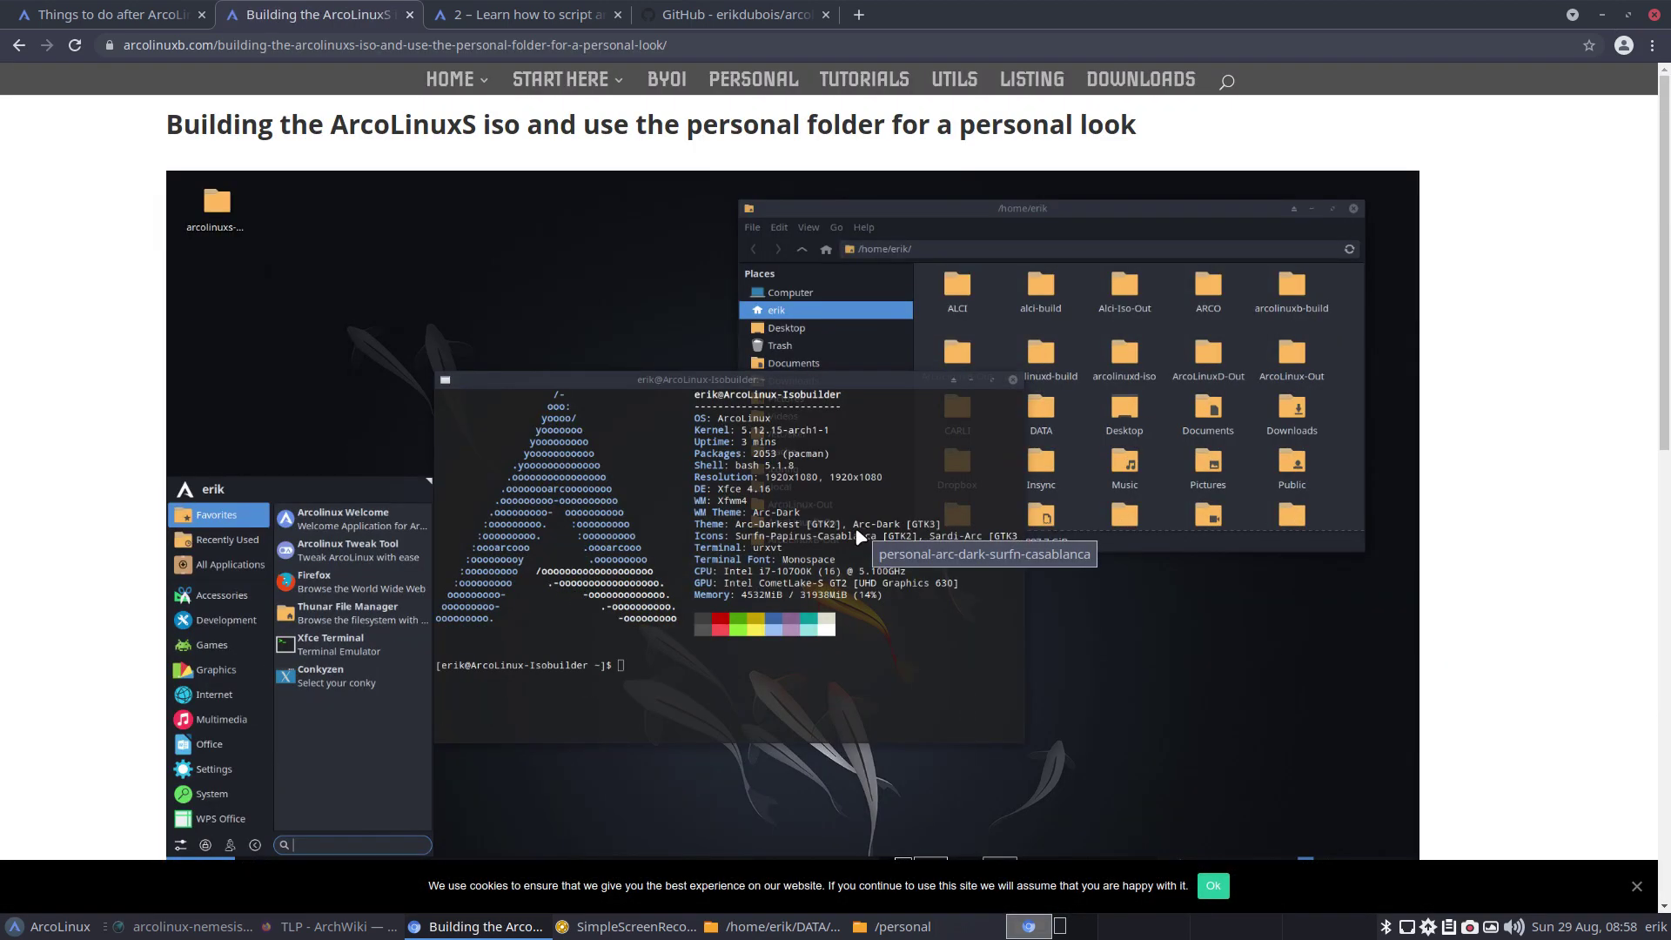
scroll(858, 534, "down", 4)
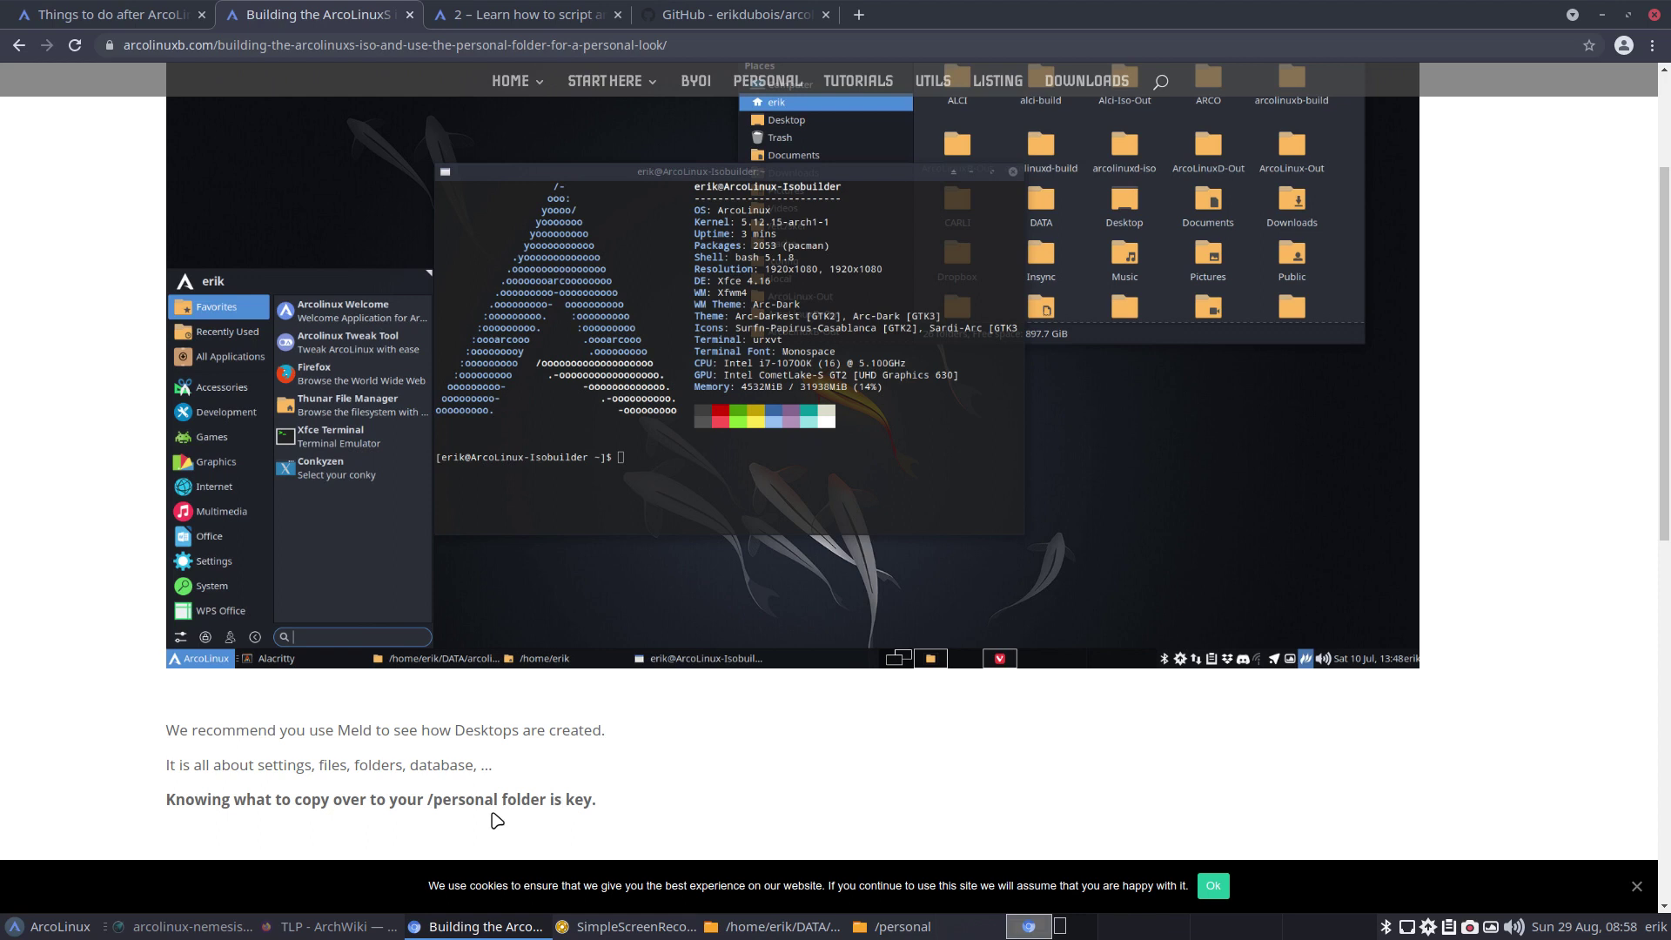
left_click(1601, 15)
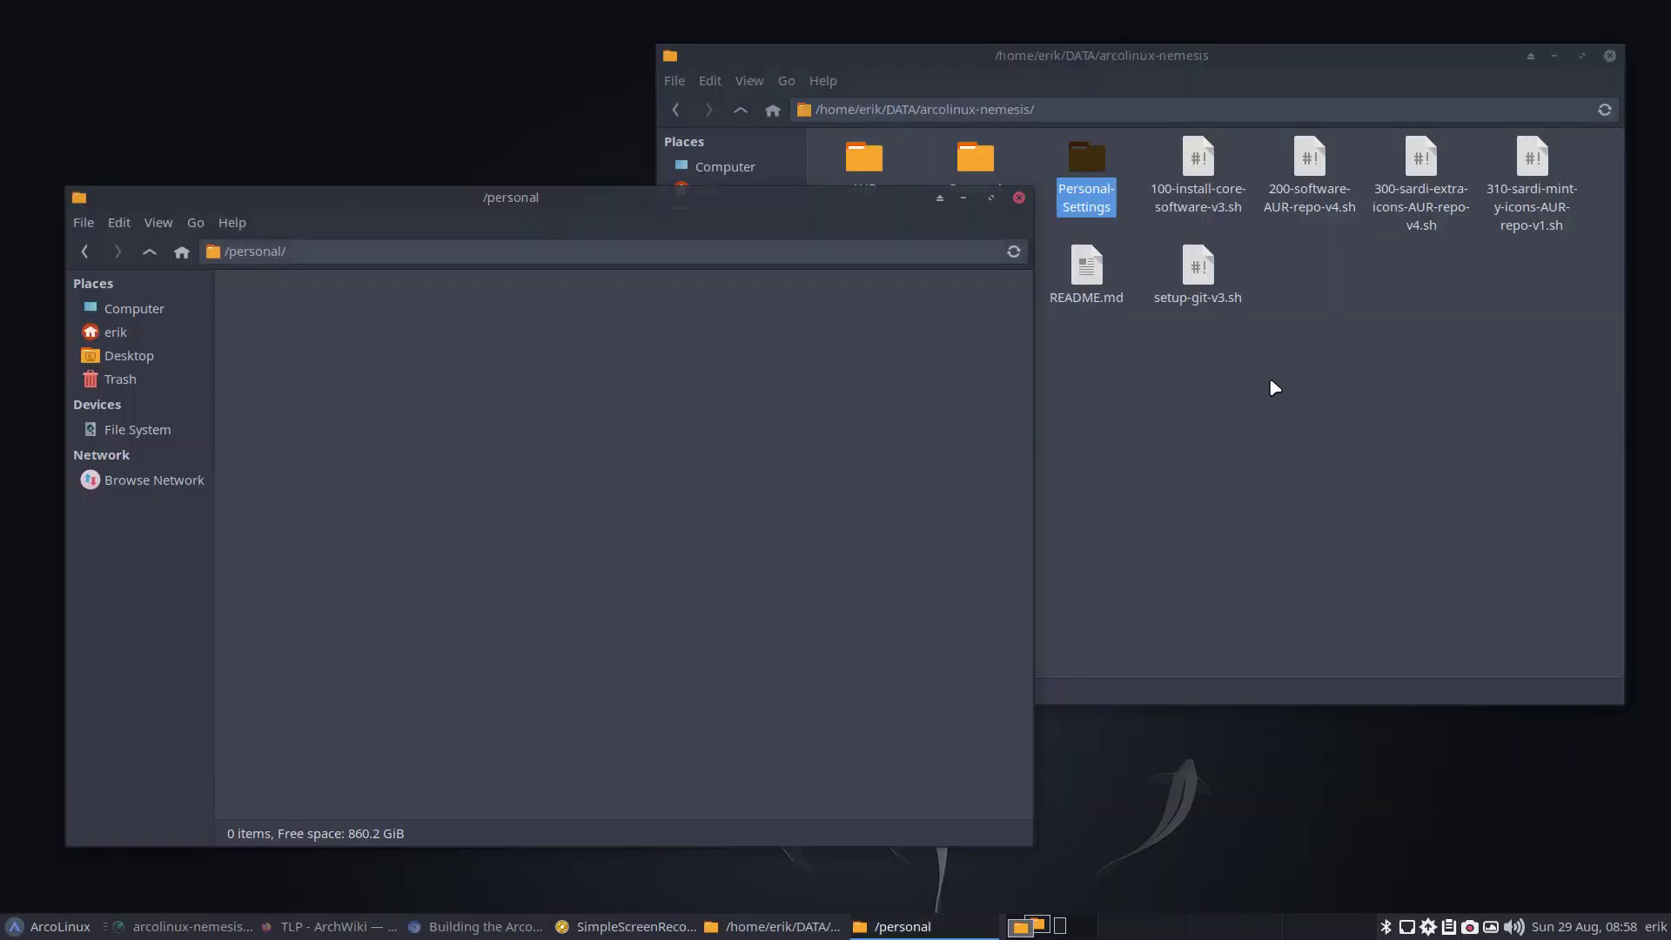
Examine the personal-iso, personal-plasma-menutop-monospace and personal-xfce-arc-dark-surfn-casablanca folders in Personal-Settings and return to arcolinux-nemesis.
left_click_drag(449, 209, 439, 276)
double_click(1084, 174)
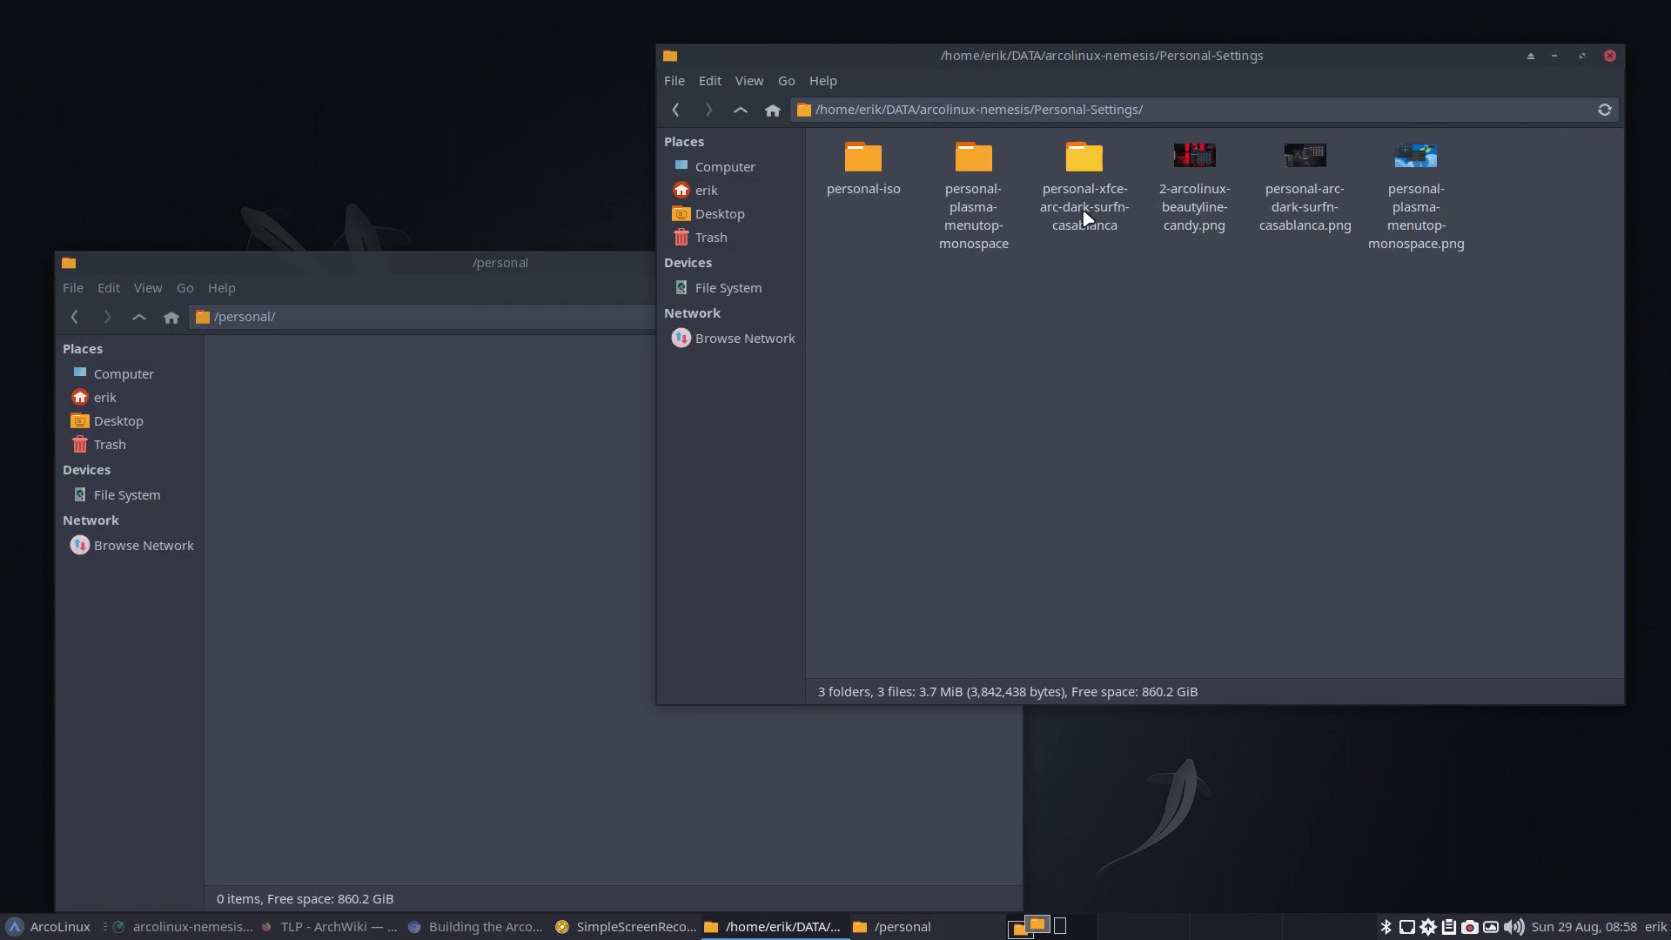
double_click(867, 157)
left_click(750, 108)
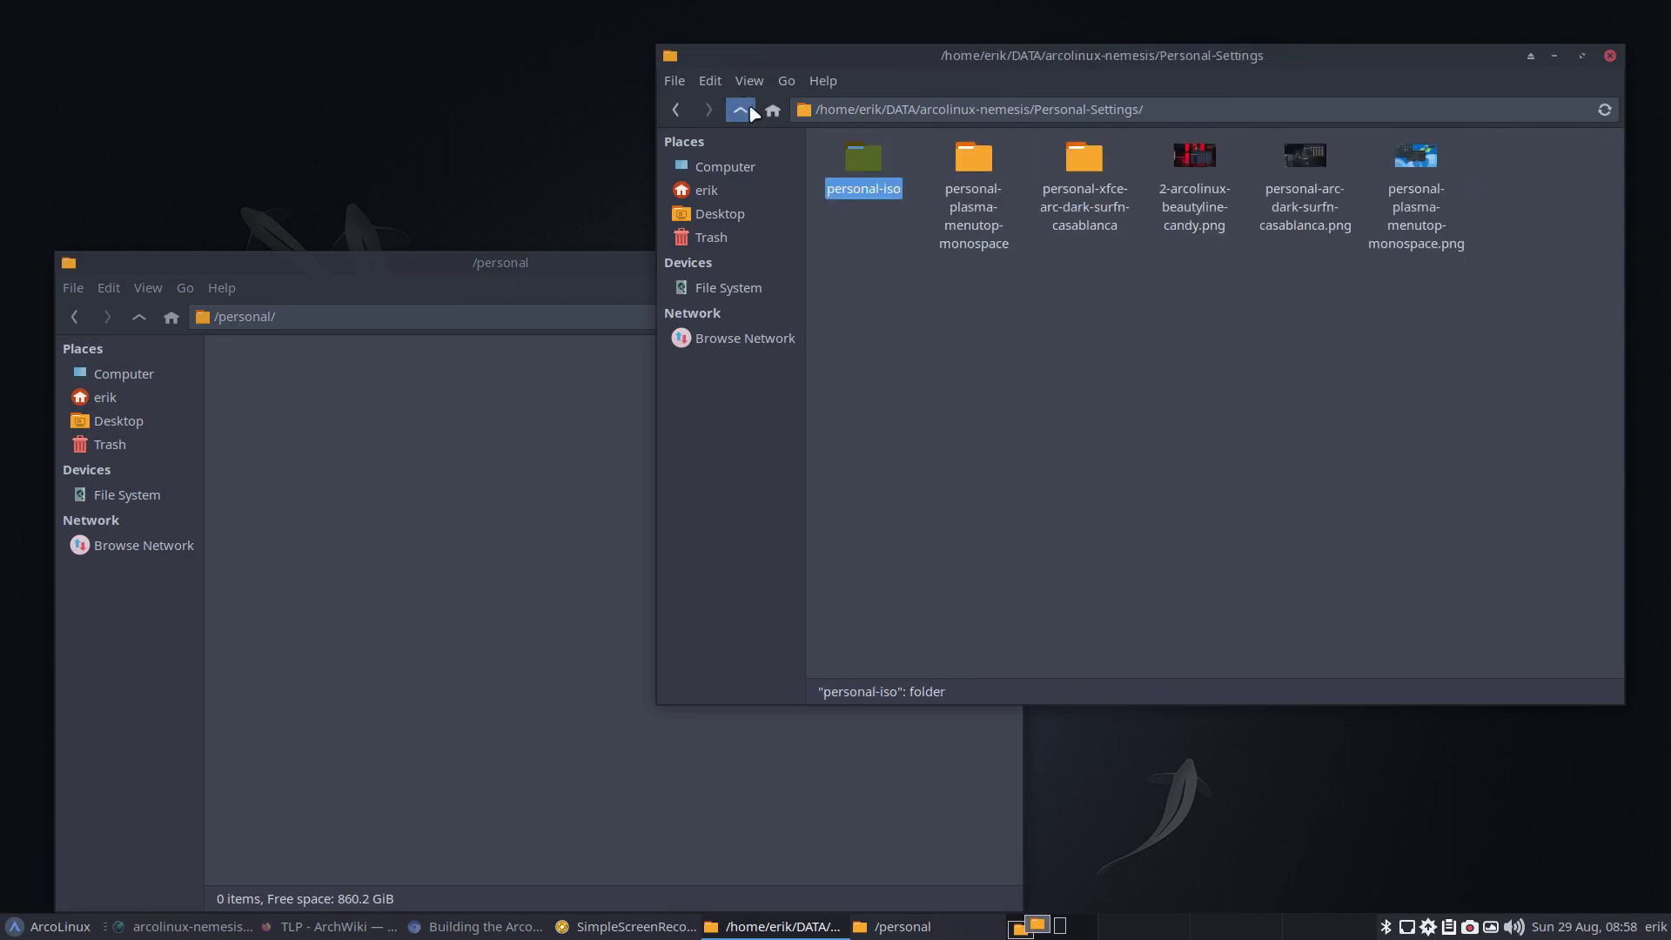
double_click(958, 155)
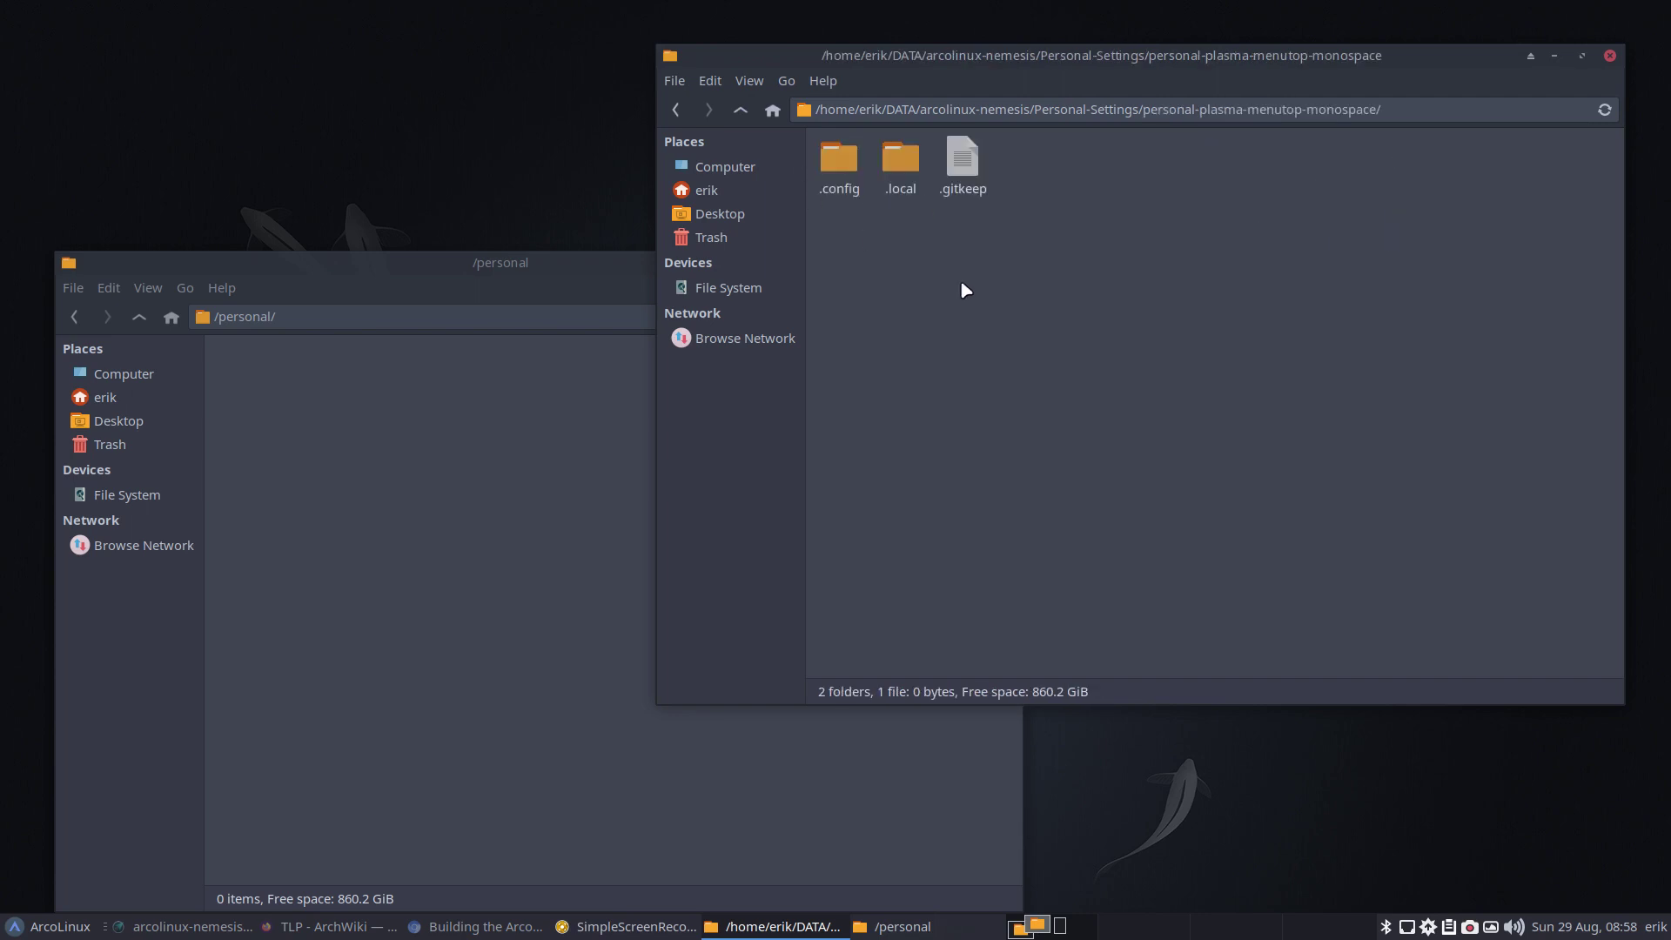
left_click(739, 110)
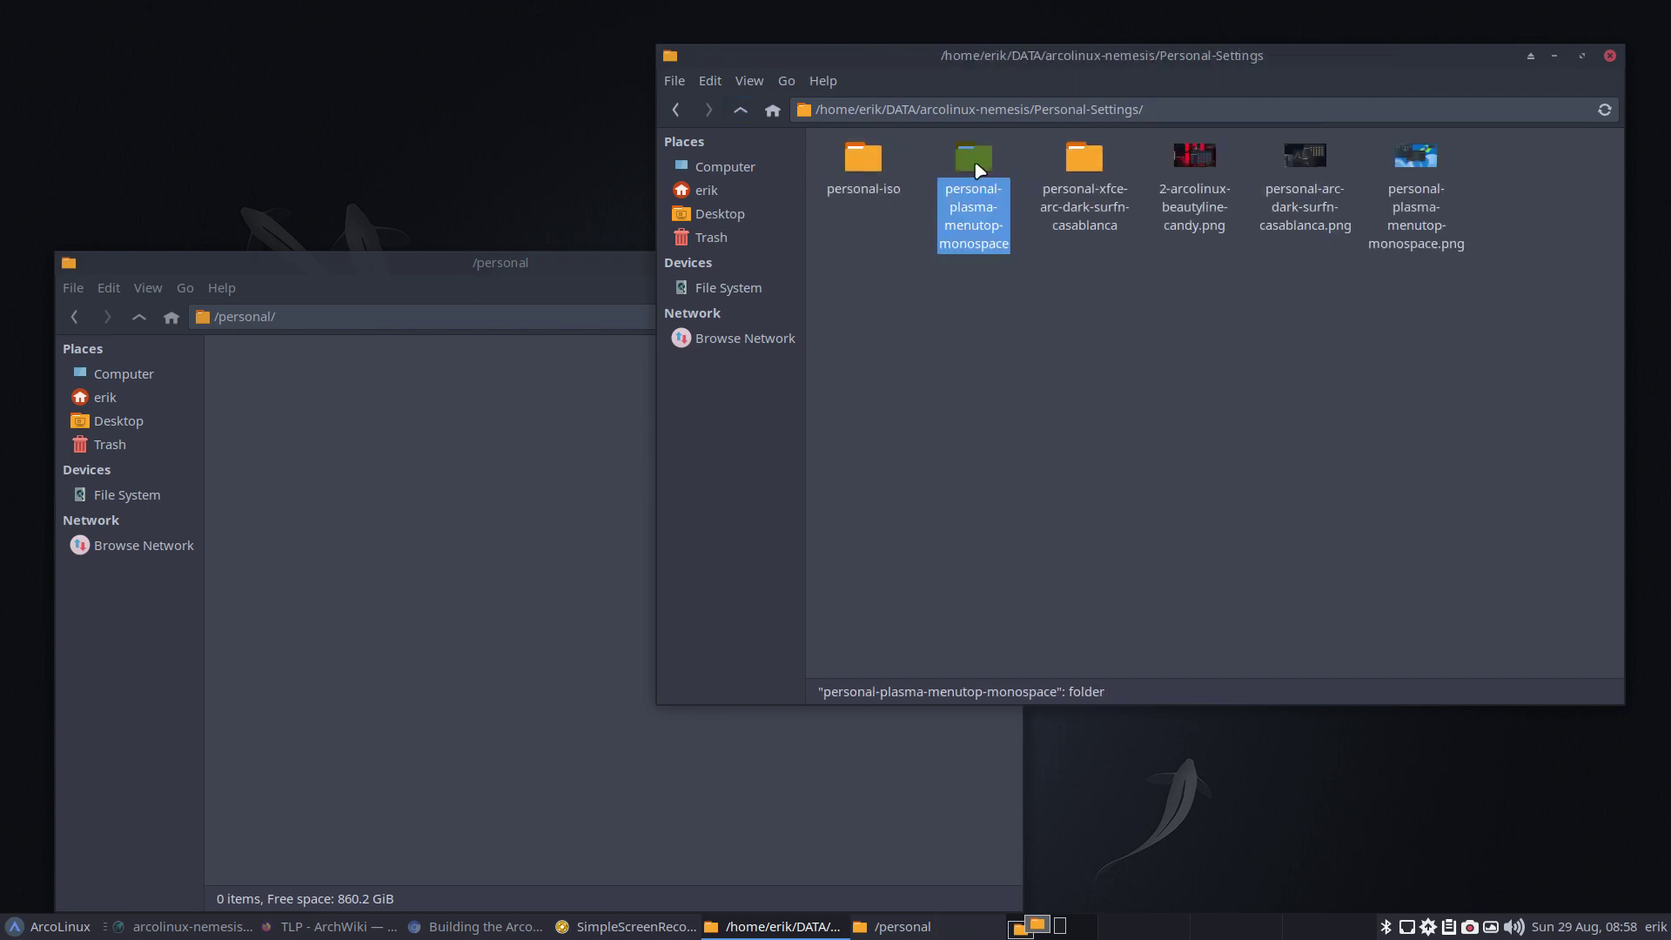
double_click(1081, 161)
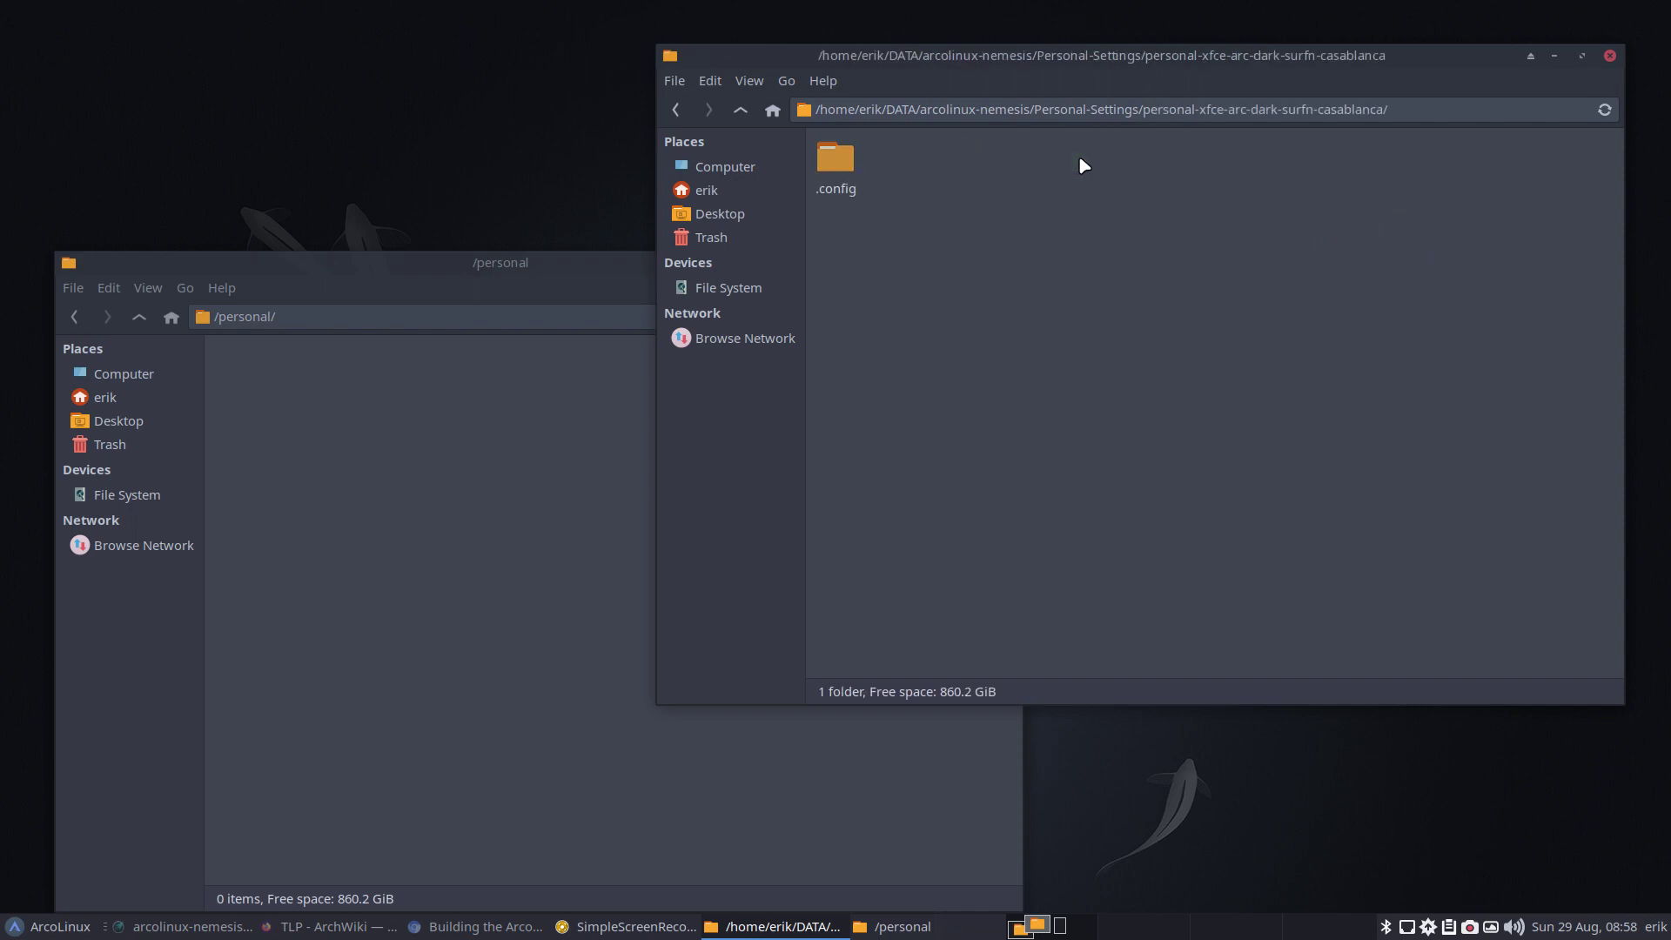
left_click(742, 109)
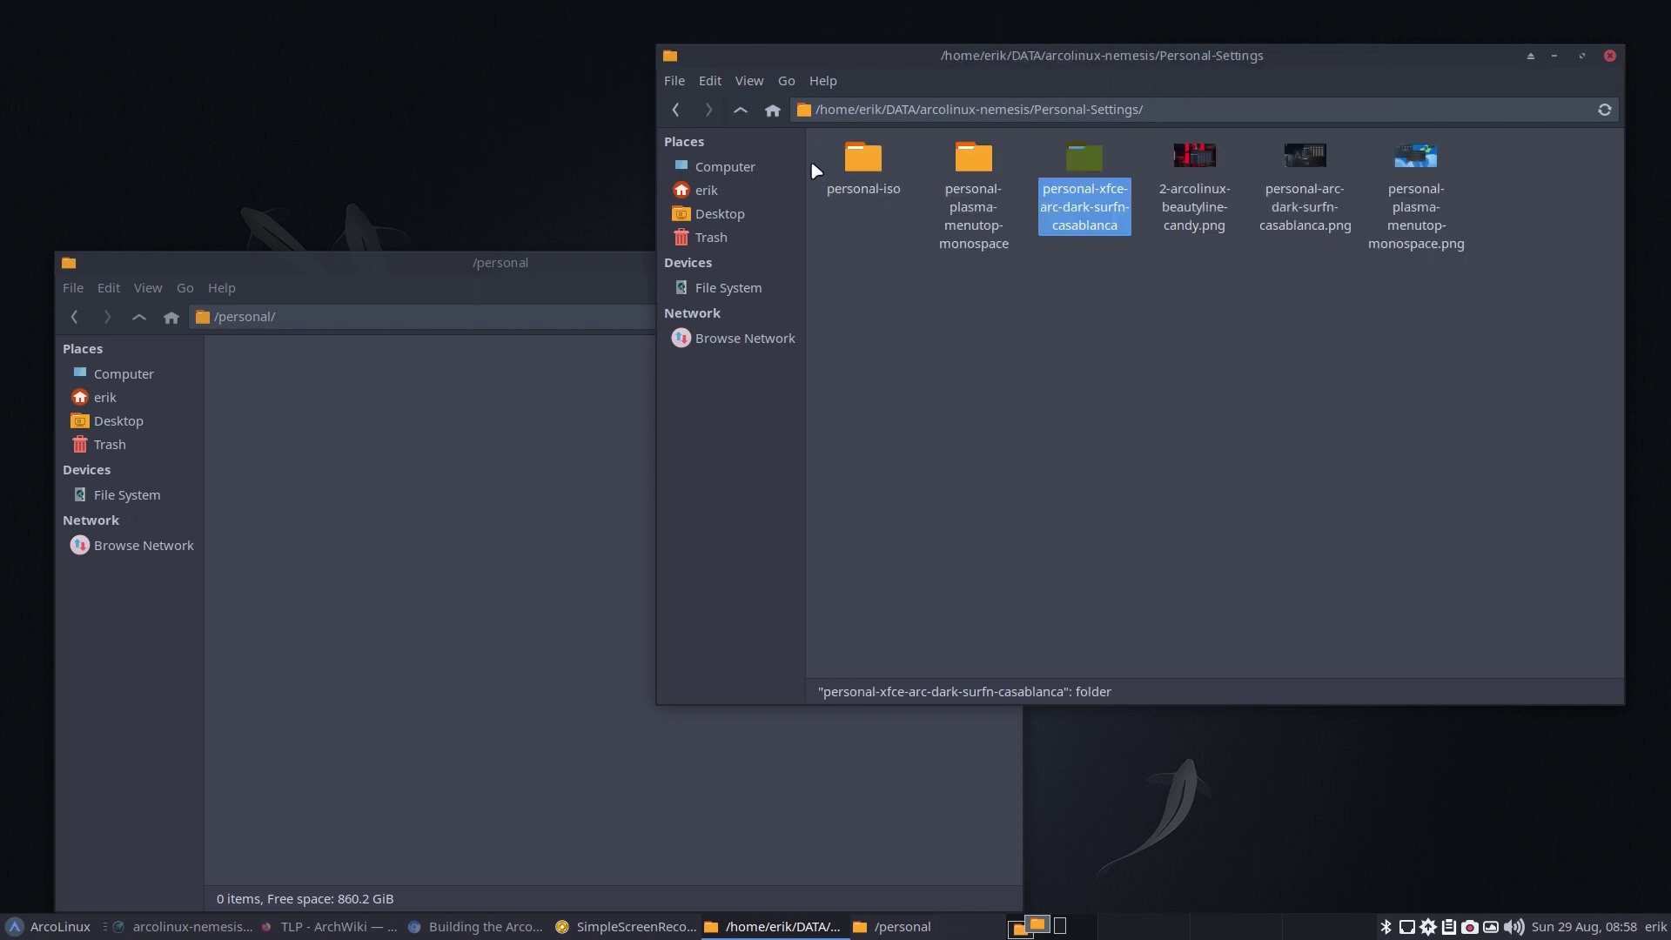
left_click(740, 111)
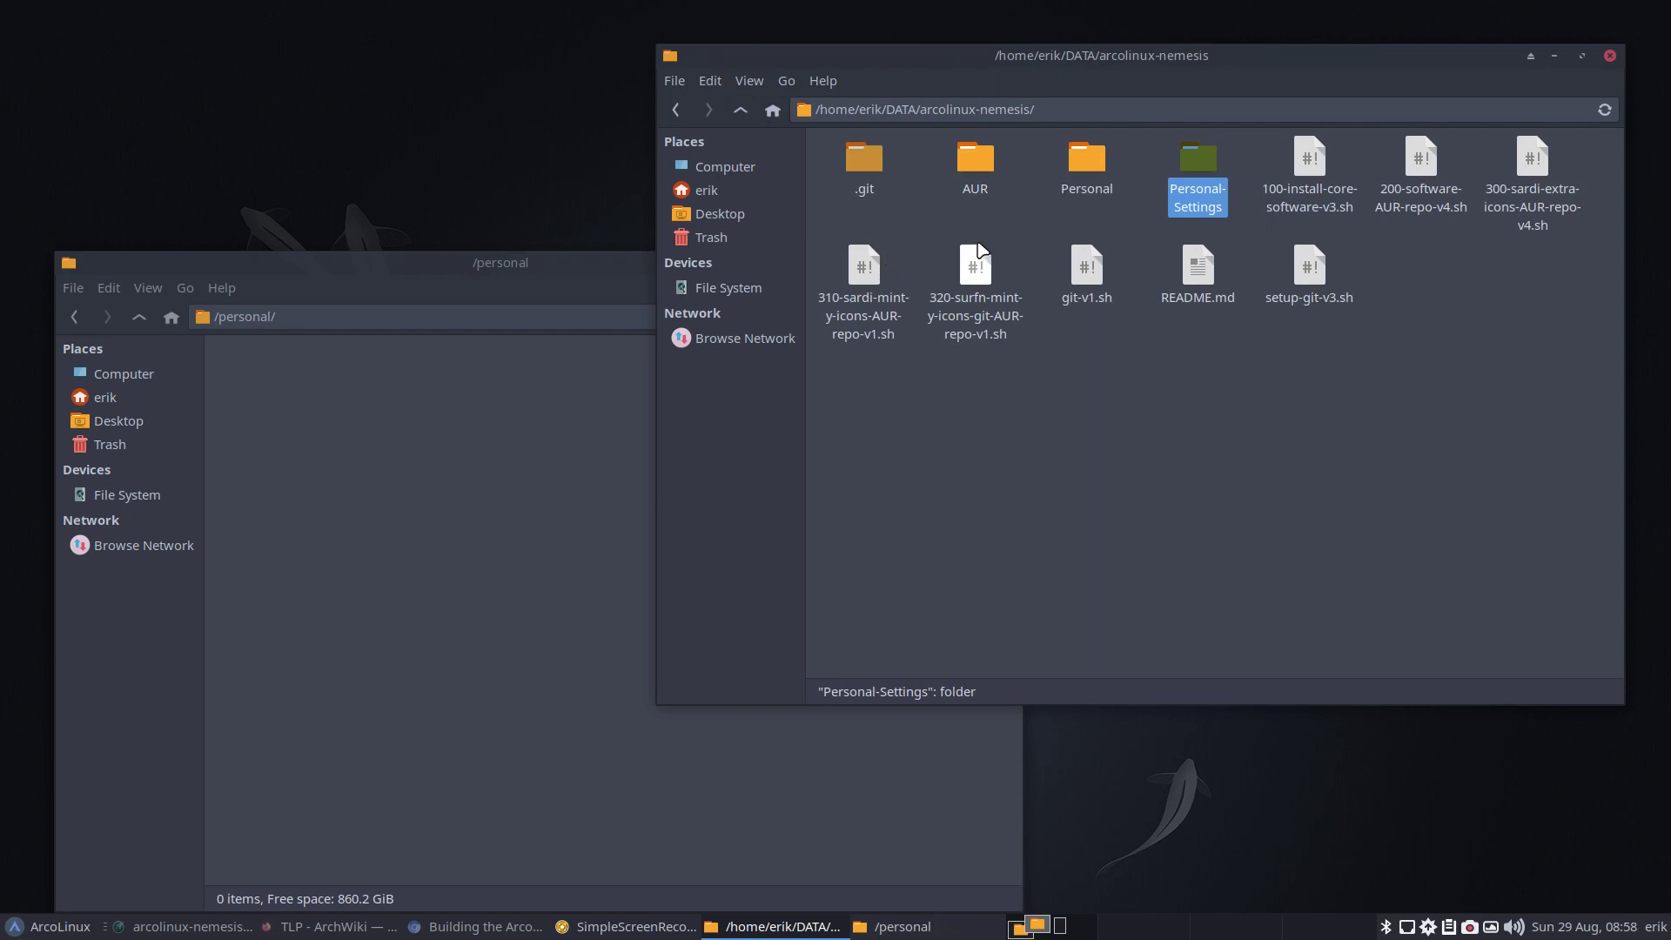
Go to Personal-Settings/personal-iso/1/.config/xfce4/xfconf/xfce-perchannel-xml and select both XML files.
double_click(1198, 161)
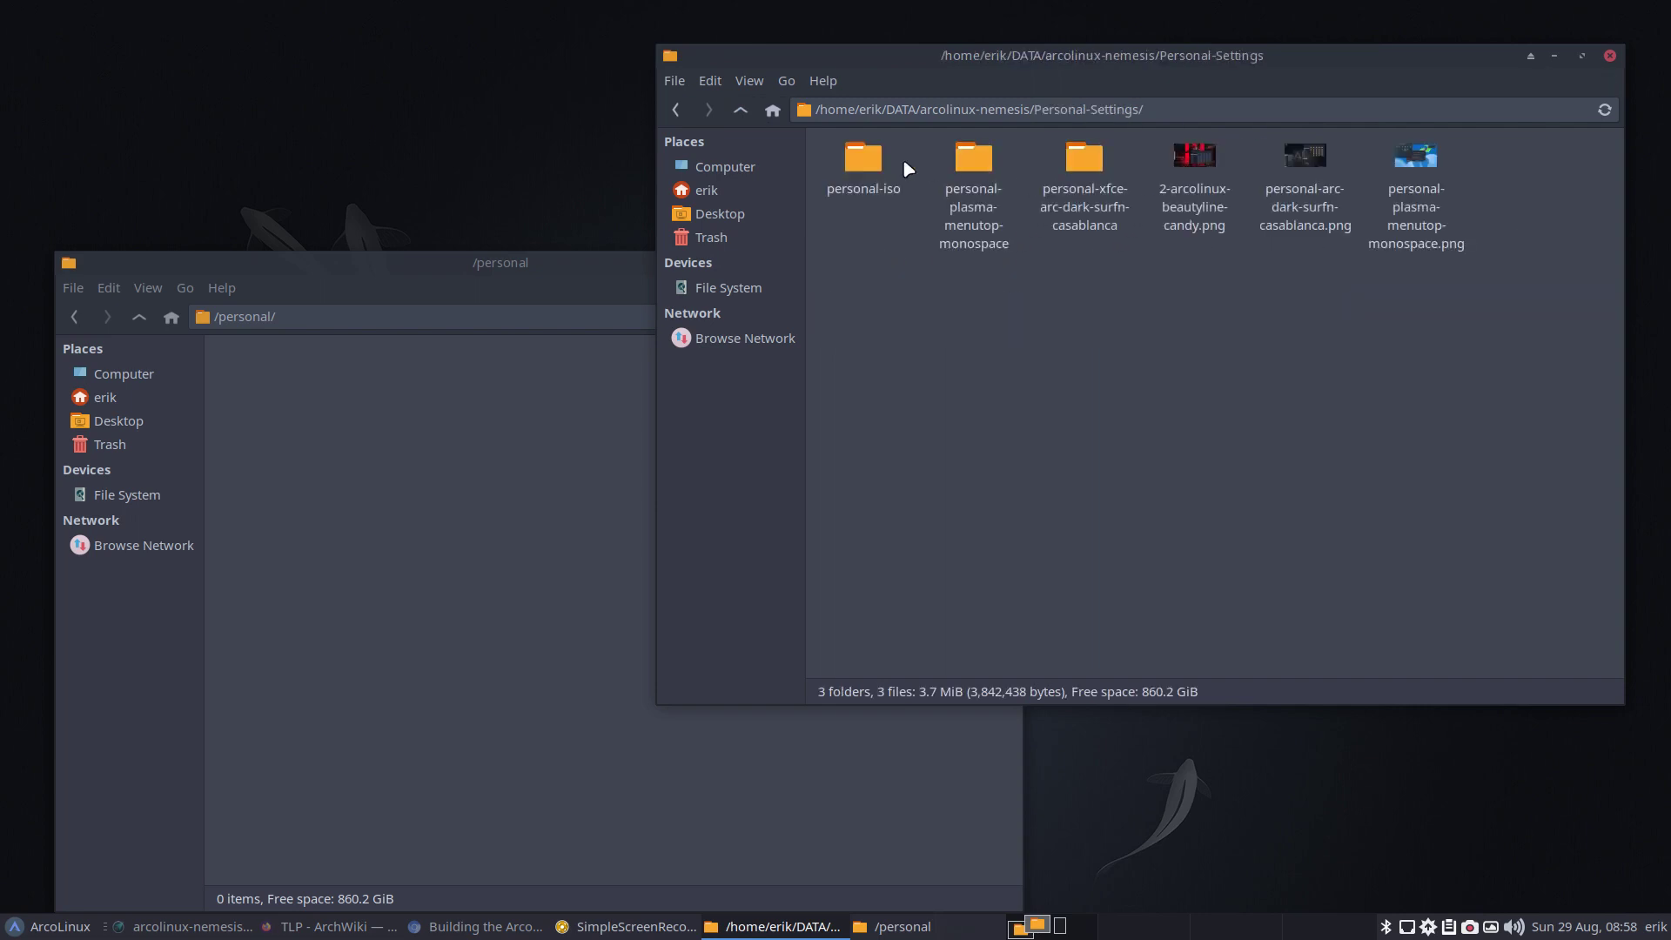
left_click(874, 168)
double_click(875, 168)
double_click(834, 167)
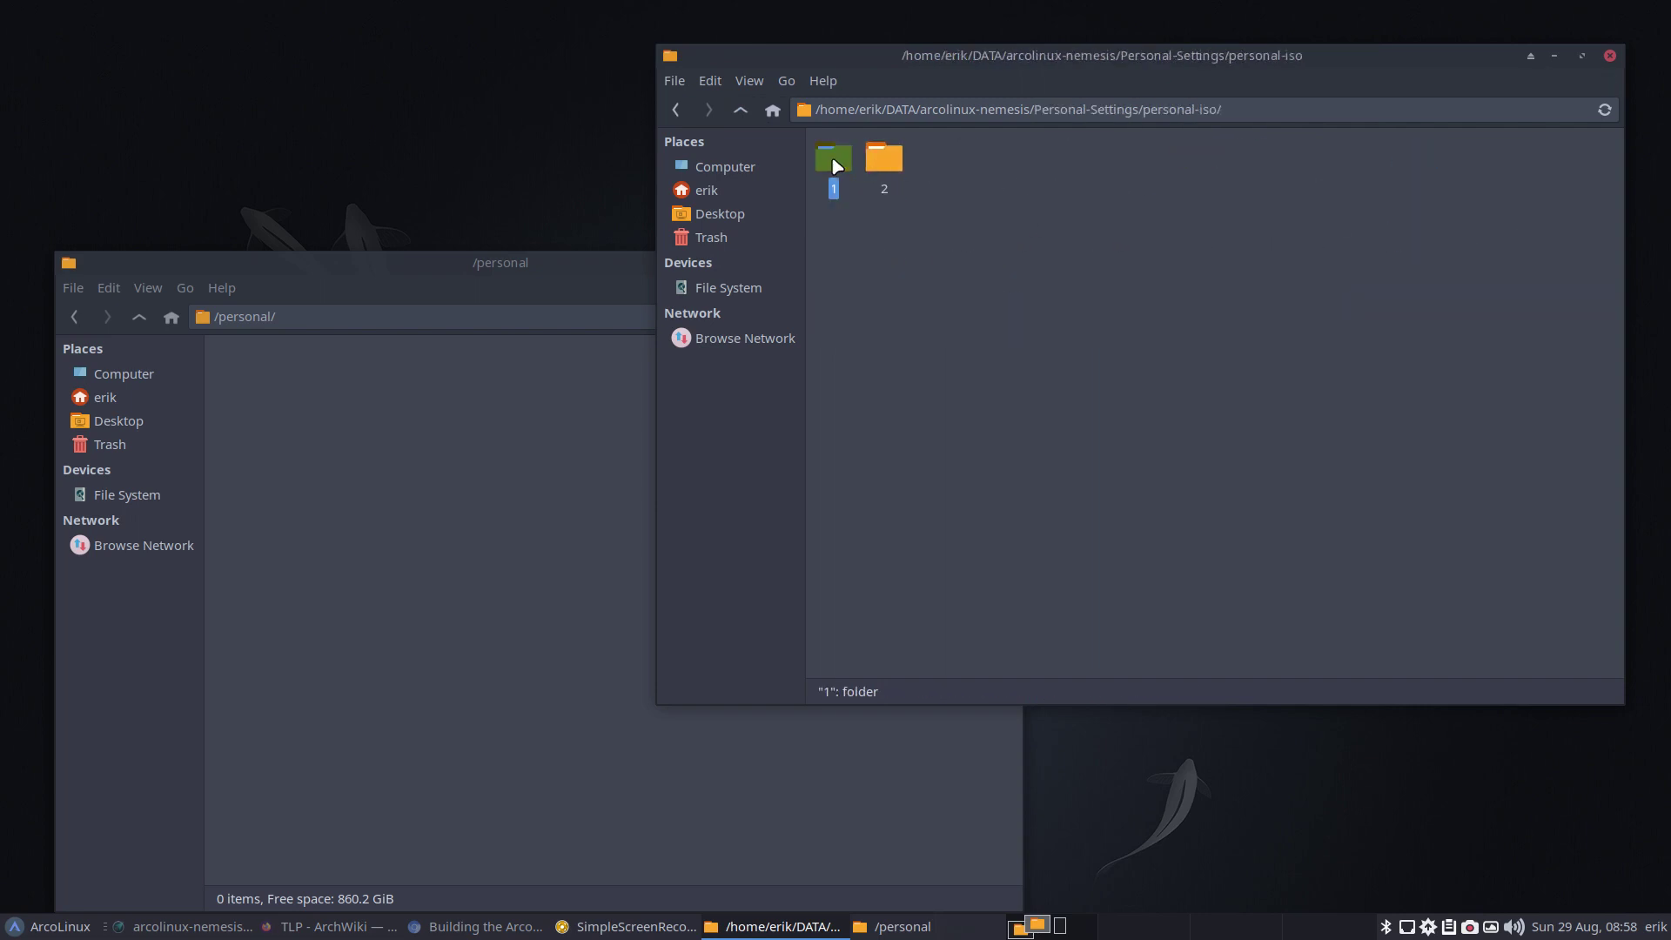
double_click(835, 165)
double_click(835, 166)
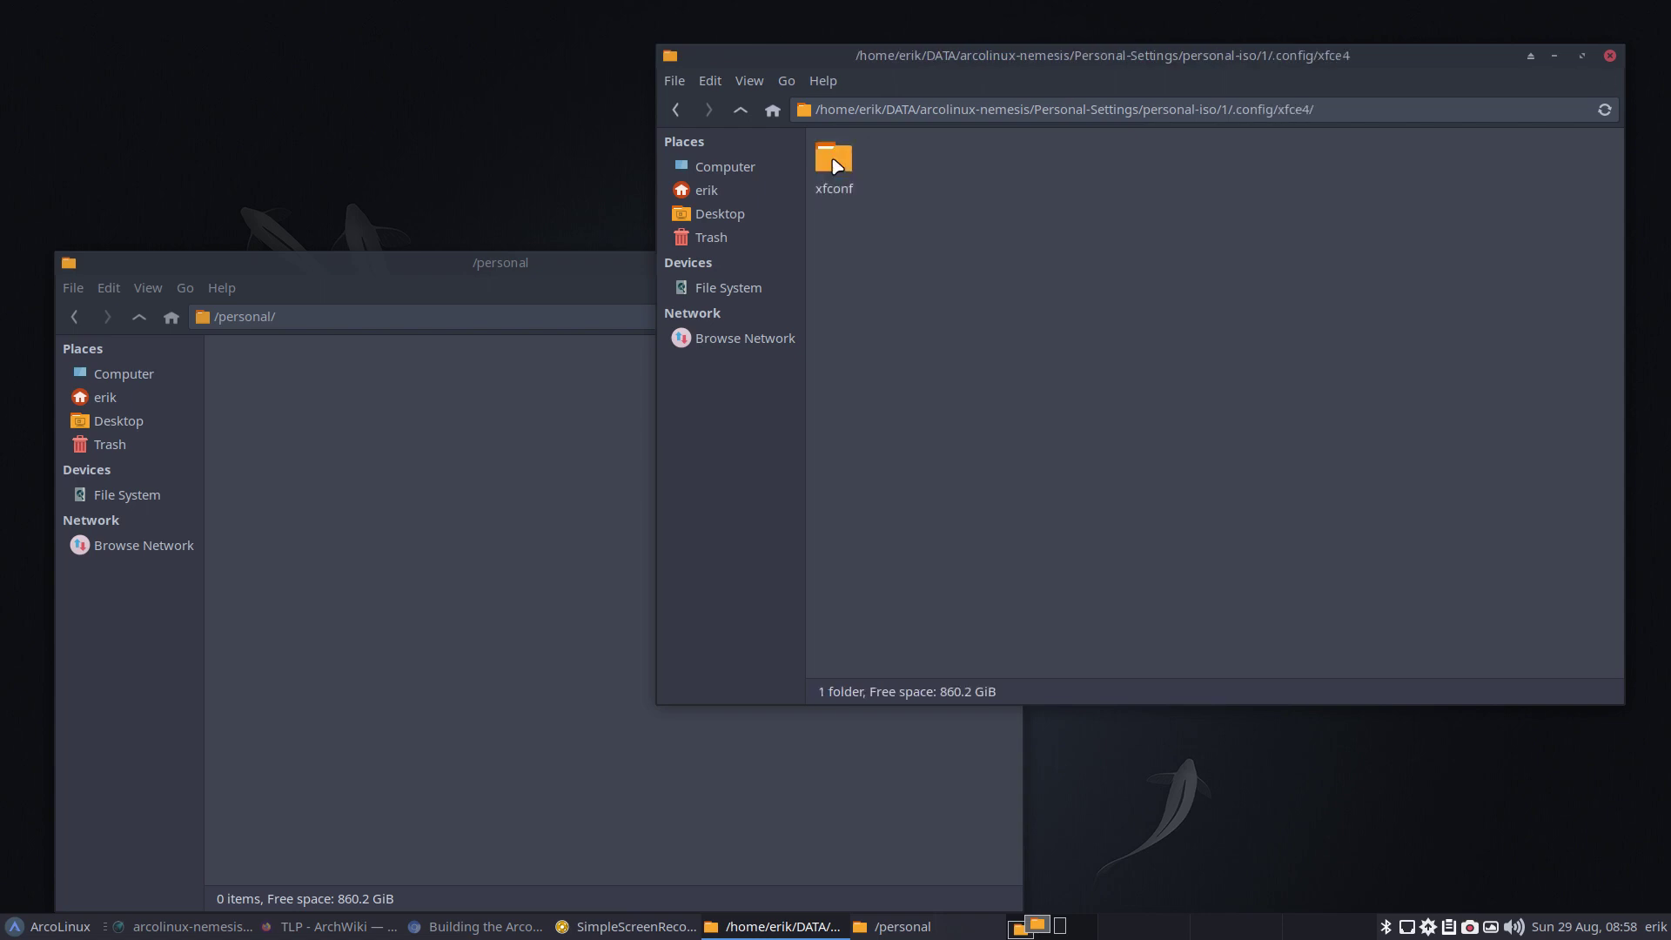
left_click(836, 165)
double_click(836, 165)
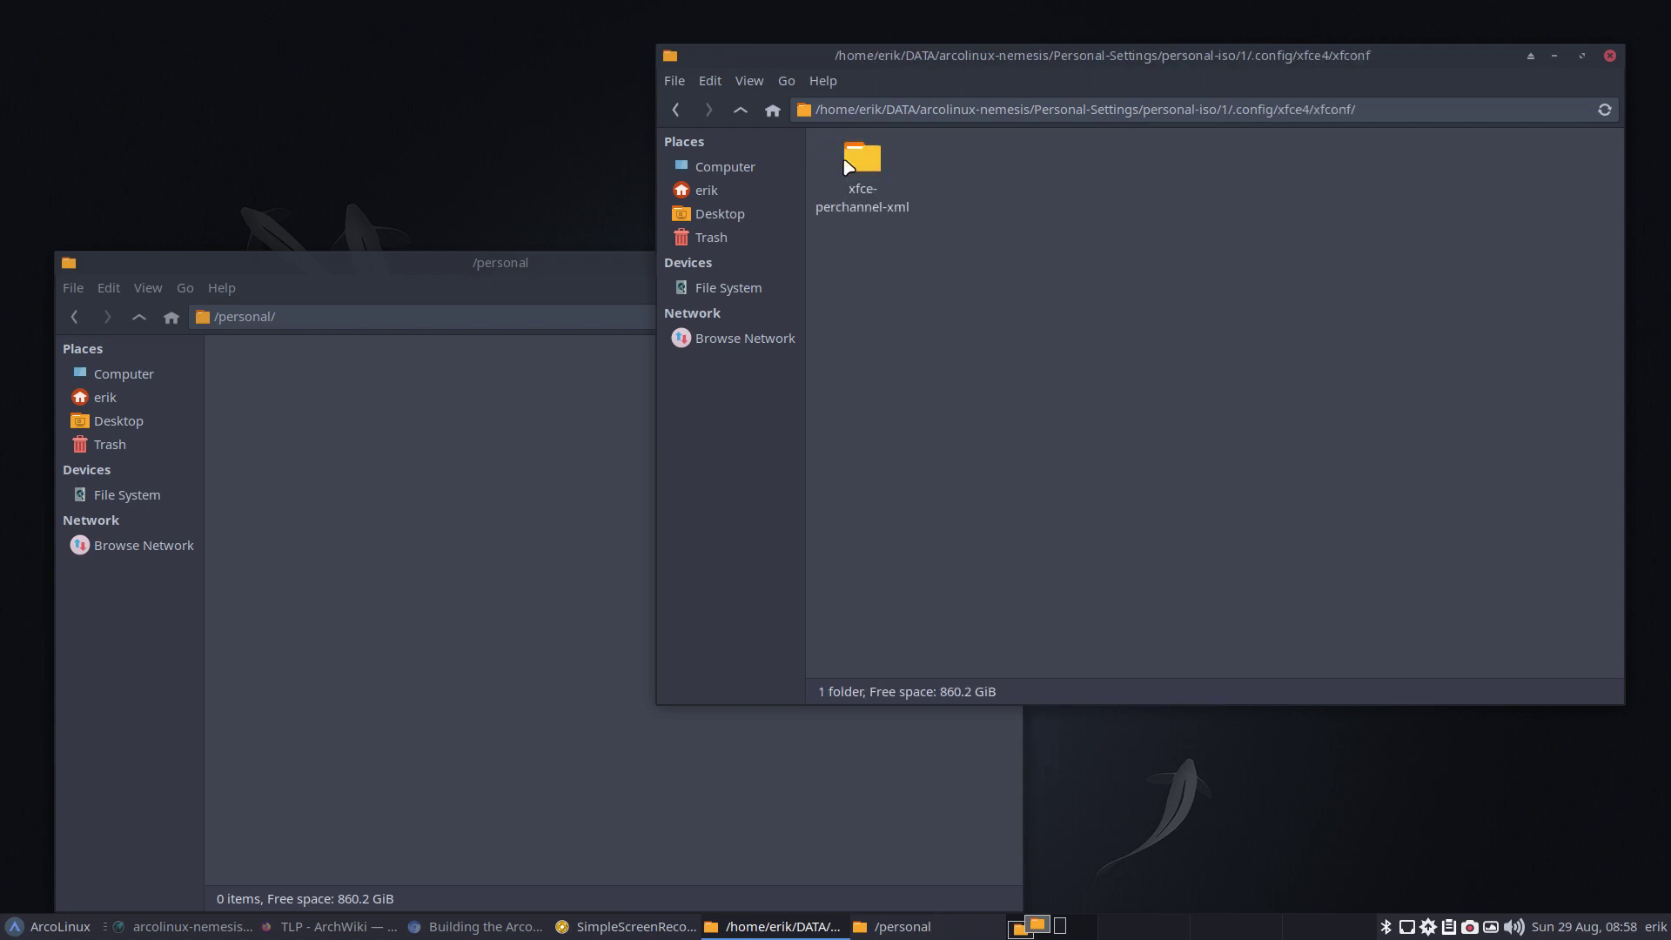
left_click(836, 165)
double_click(836, 166)
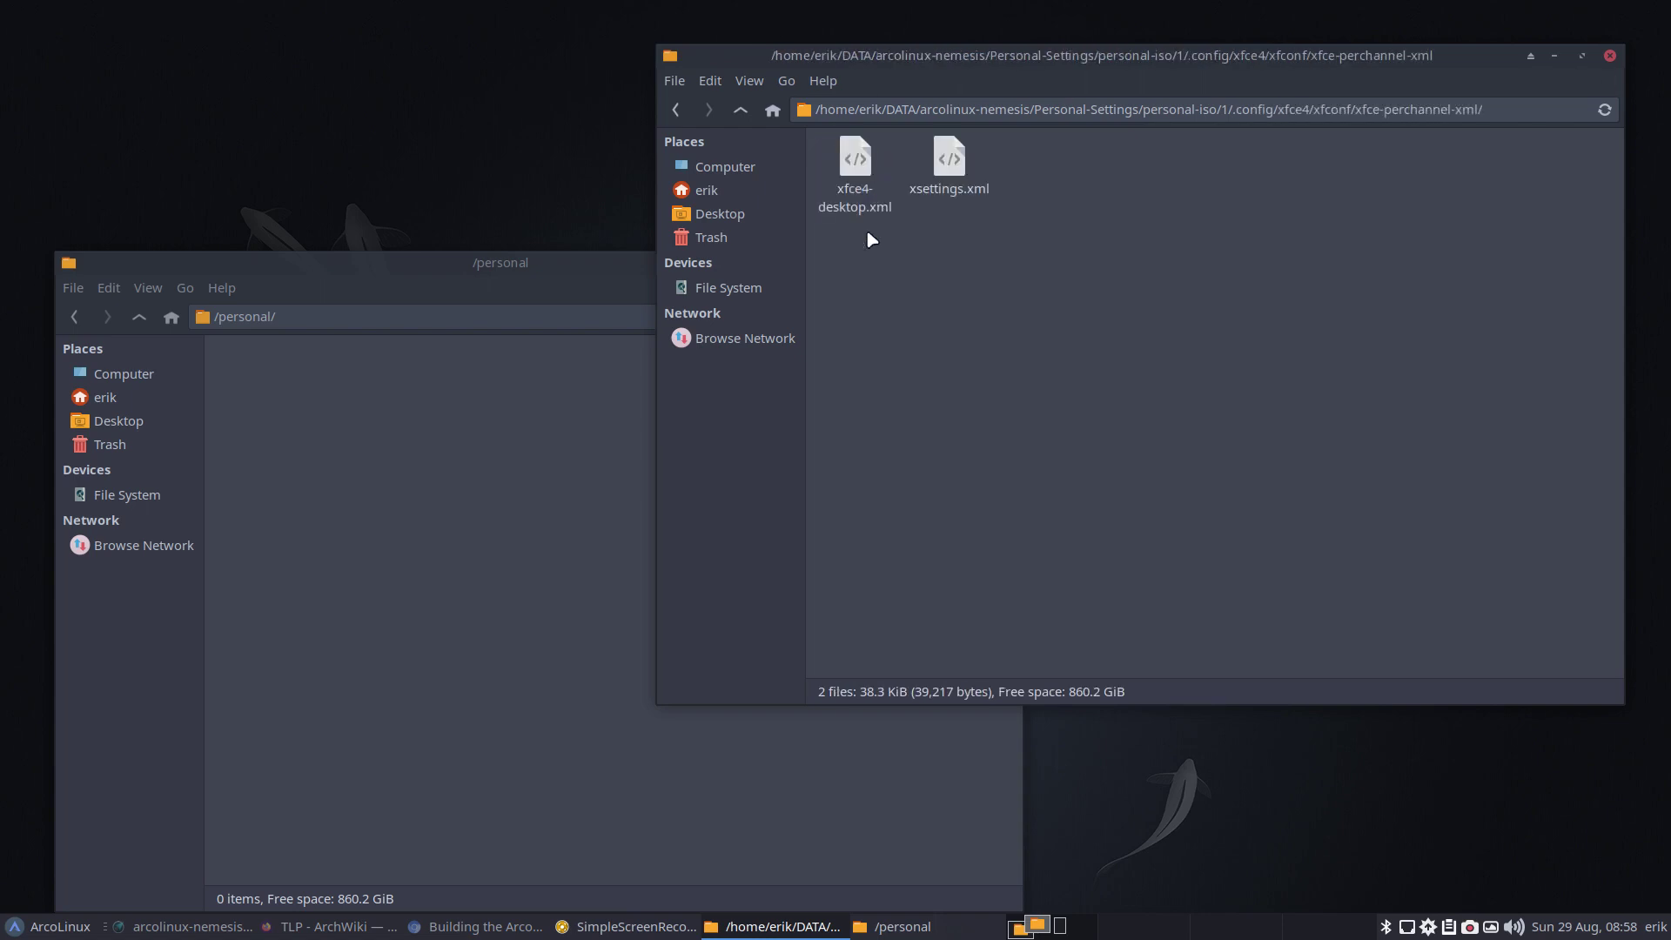
left_click_drag(849, 247, 976, 188)
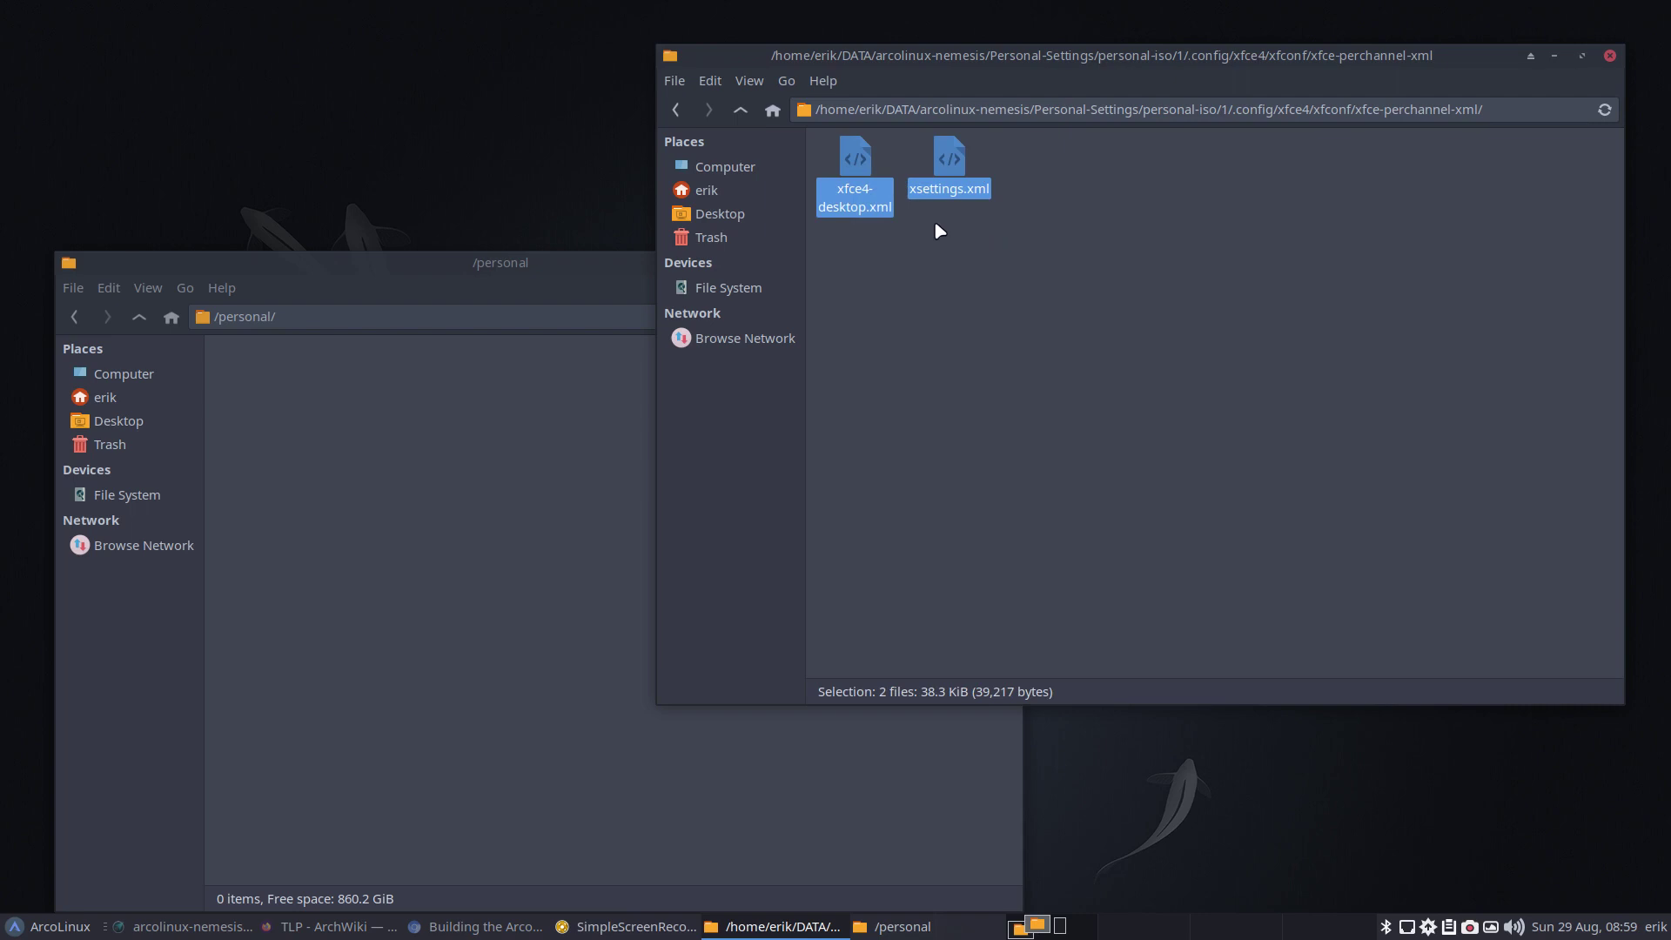
Open a terminal, display the definition of the personal alias, and move the terminal clear of the selected XML files.
key("ctrl+alt+Return")
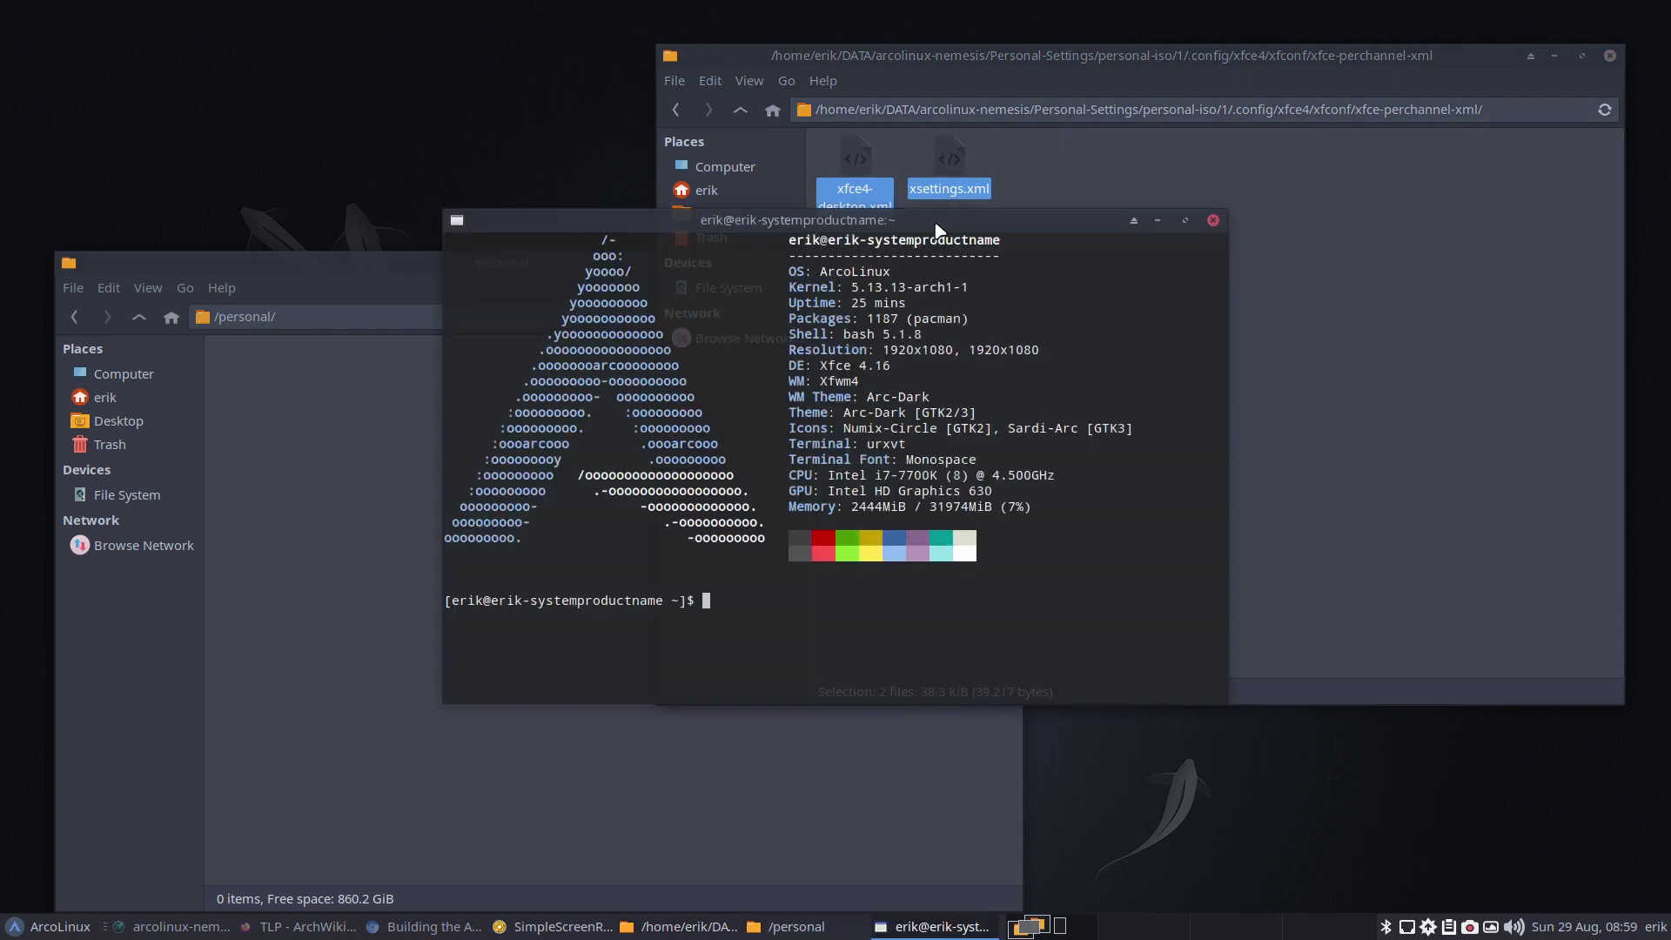
type("alias personal")
key("Return")
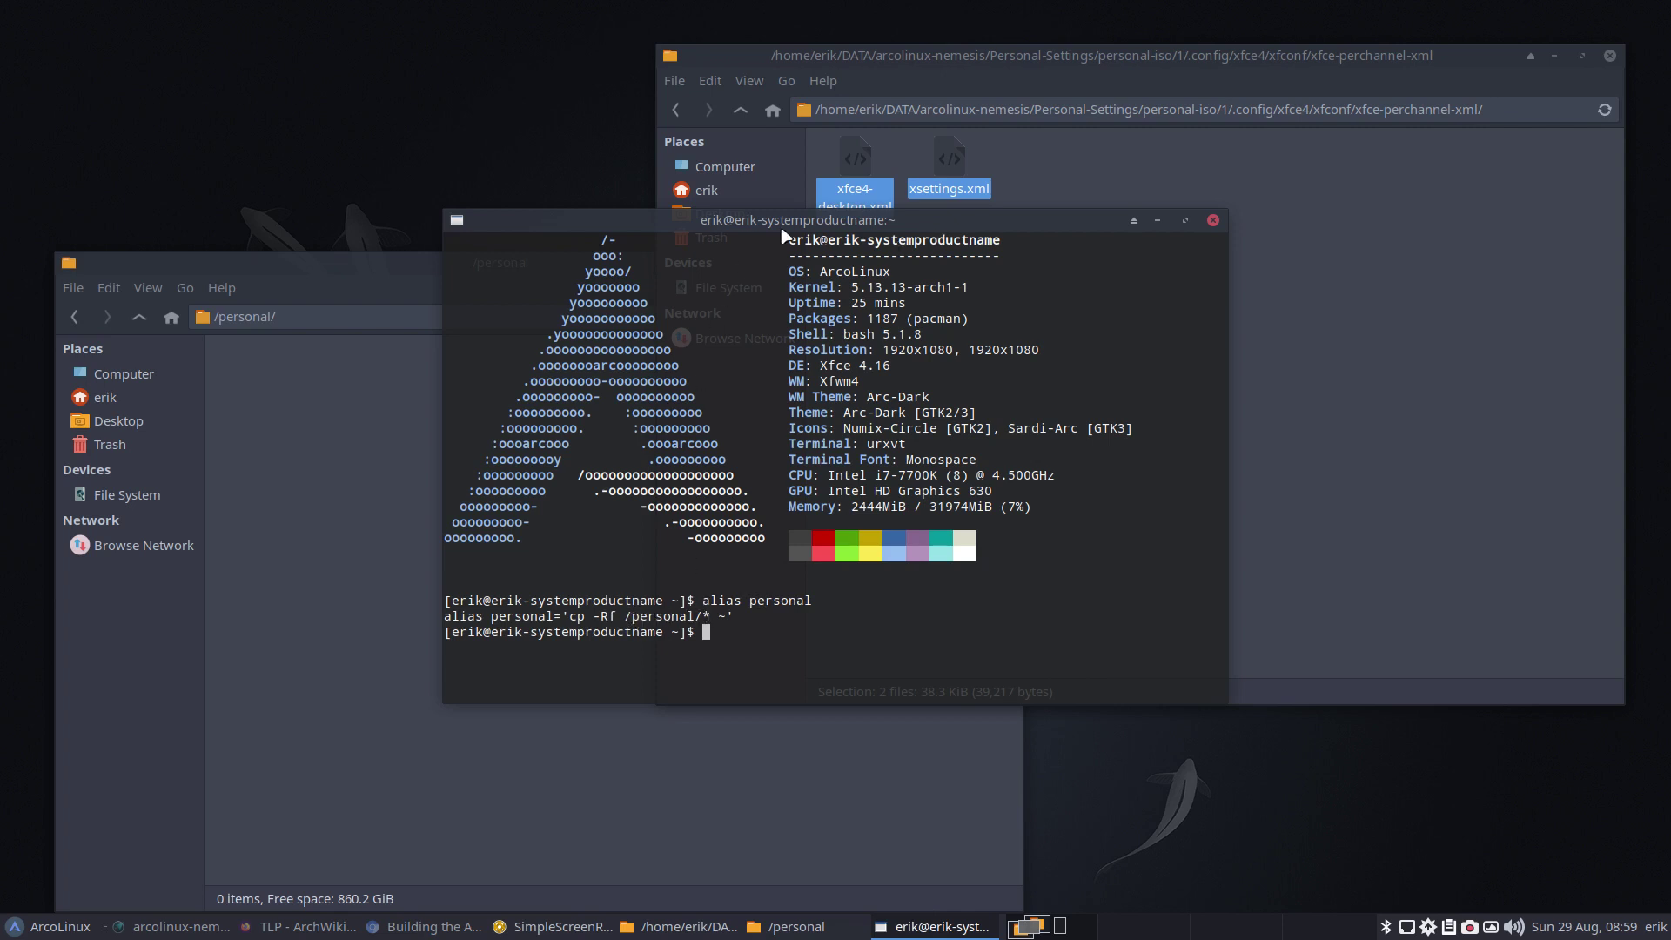
left_click_drag(981, 226, 993, 283)
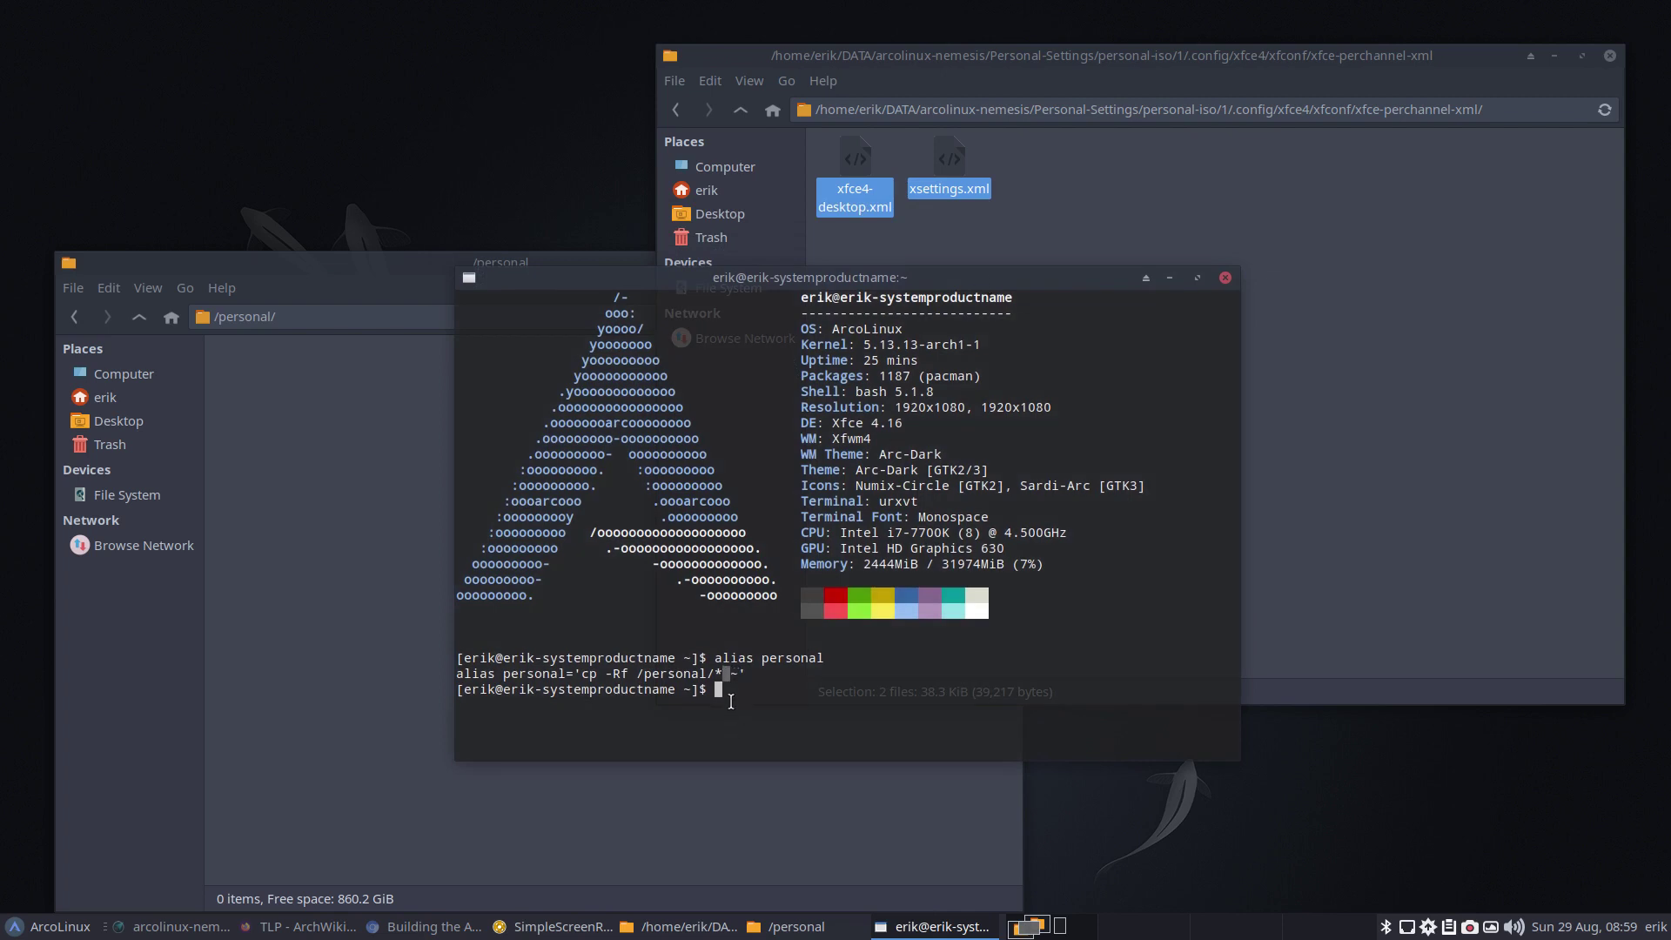
Open xfce4-desktop.xml, examine the koi-fishes wallpaper paths set per workspace and monitor, and minimize the editor.
left_click(944, 221)
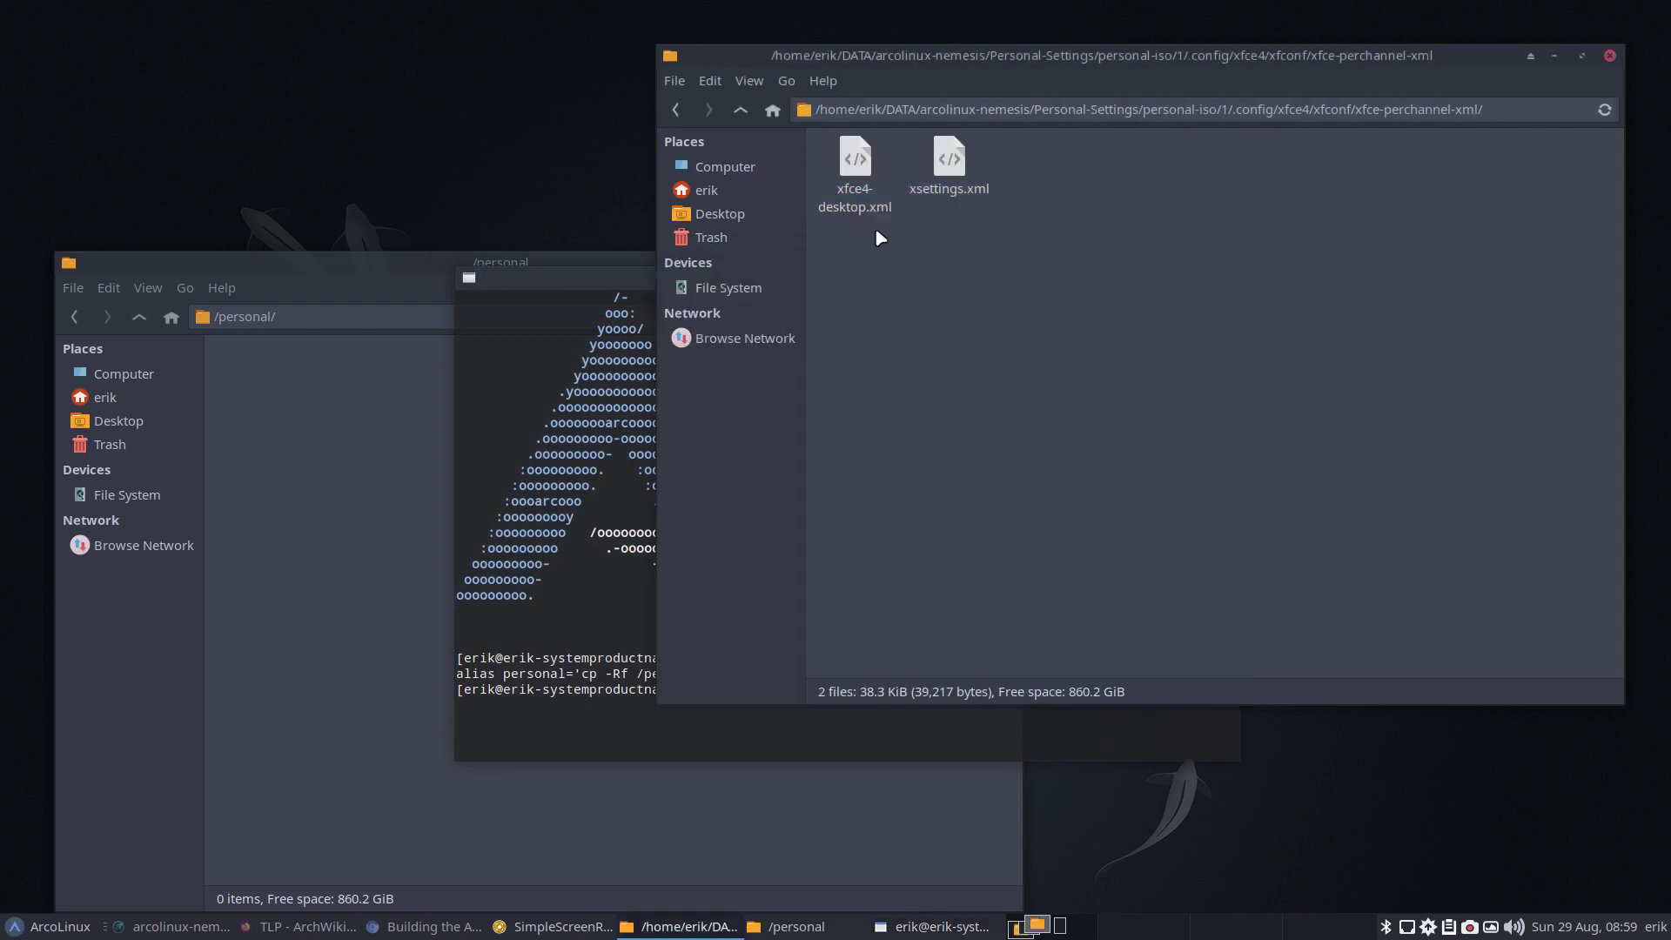
left_click(857, 195)
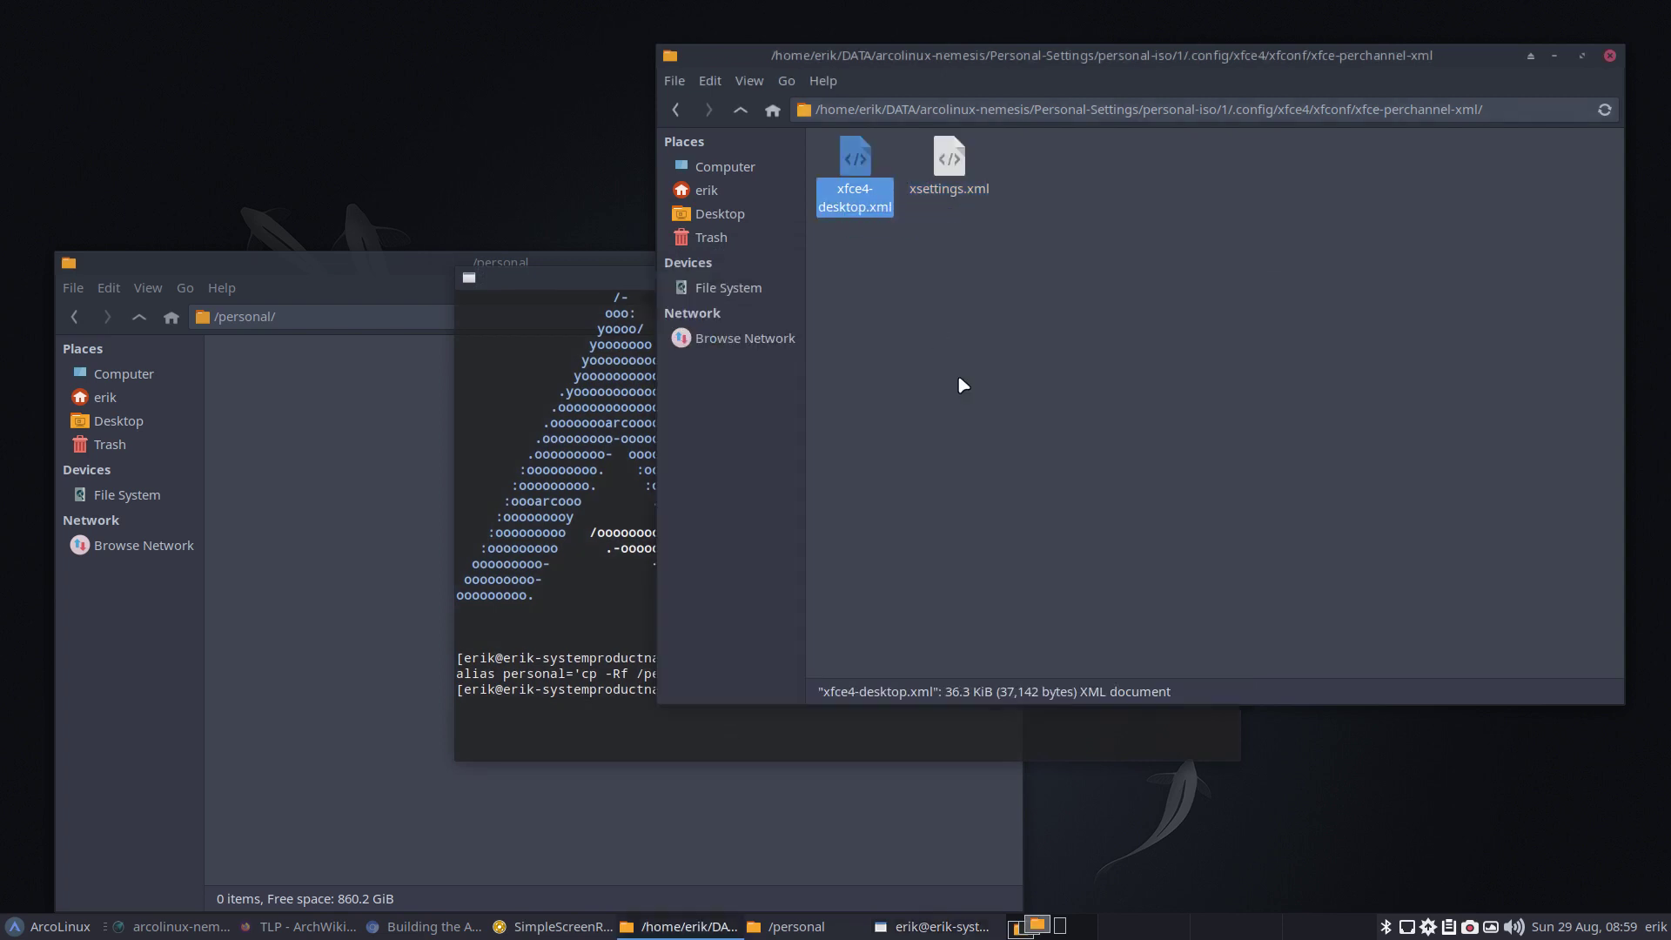
double_click(858, 161)
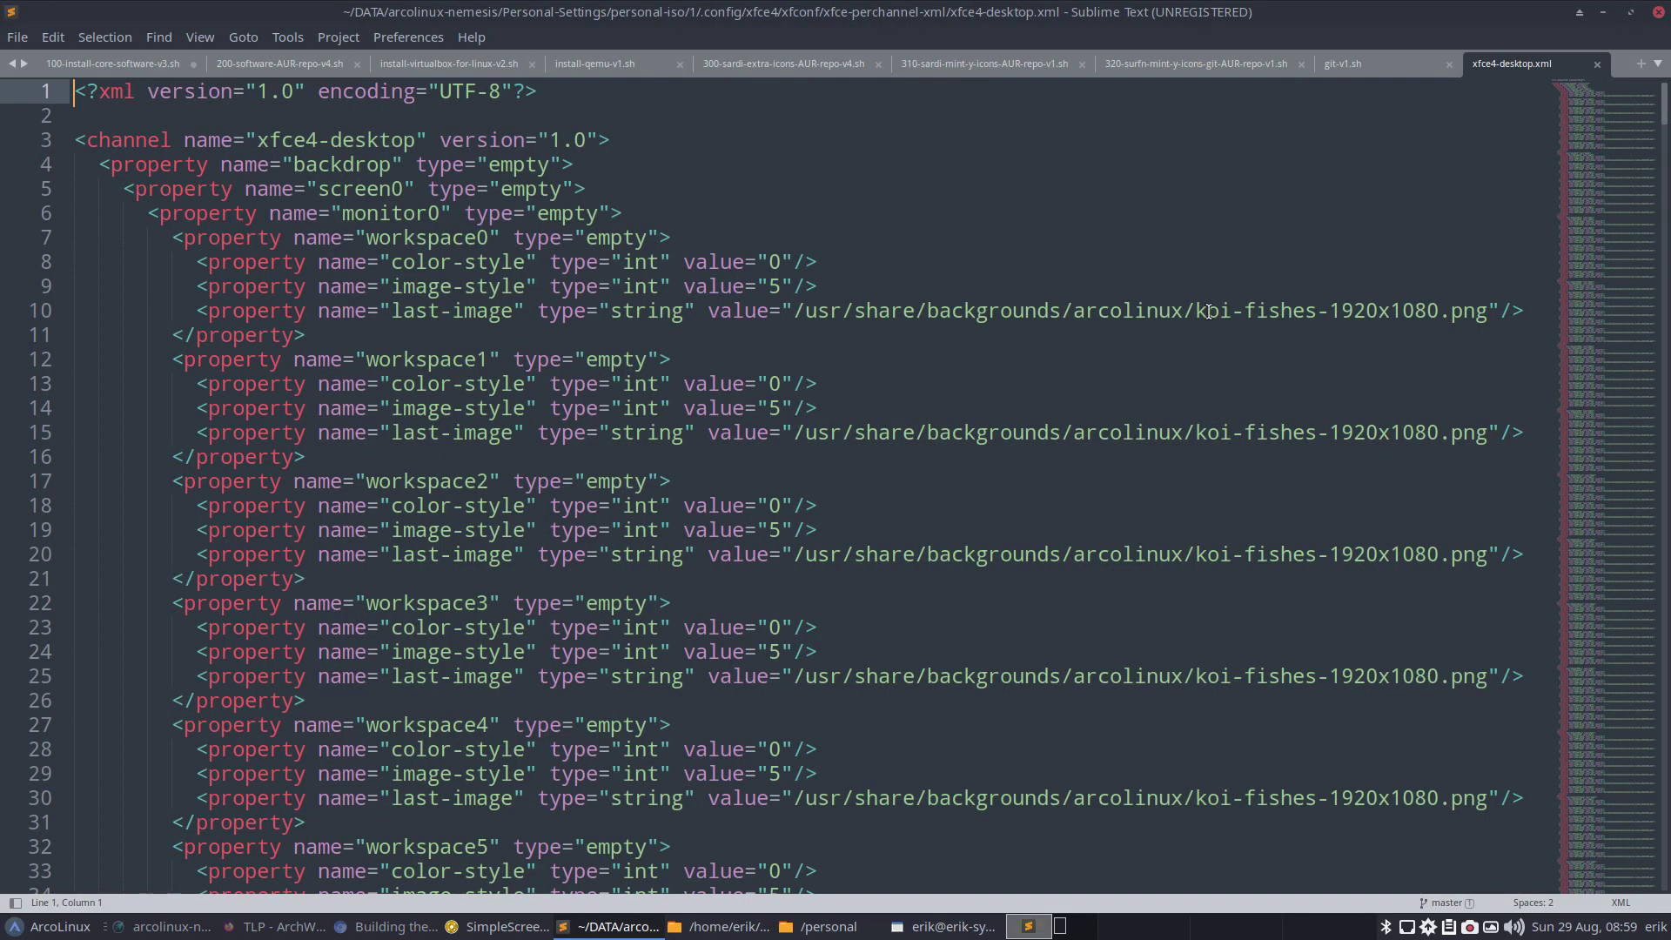
left_click_drag(1196, 311, 1316, 306)
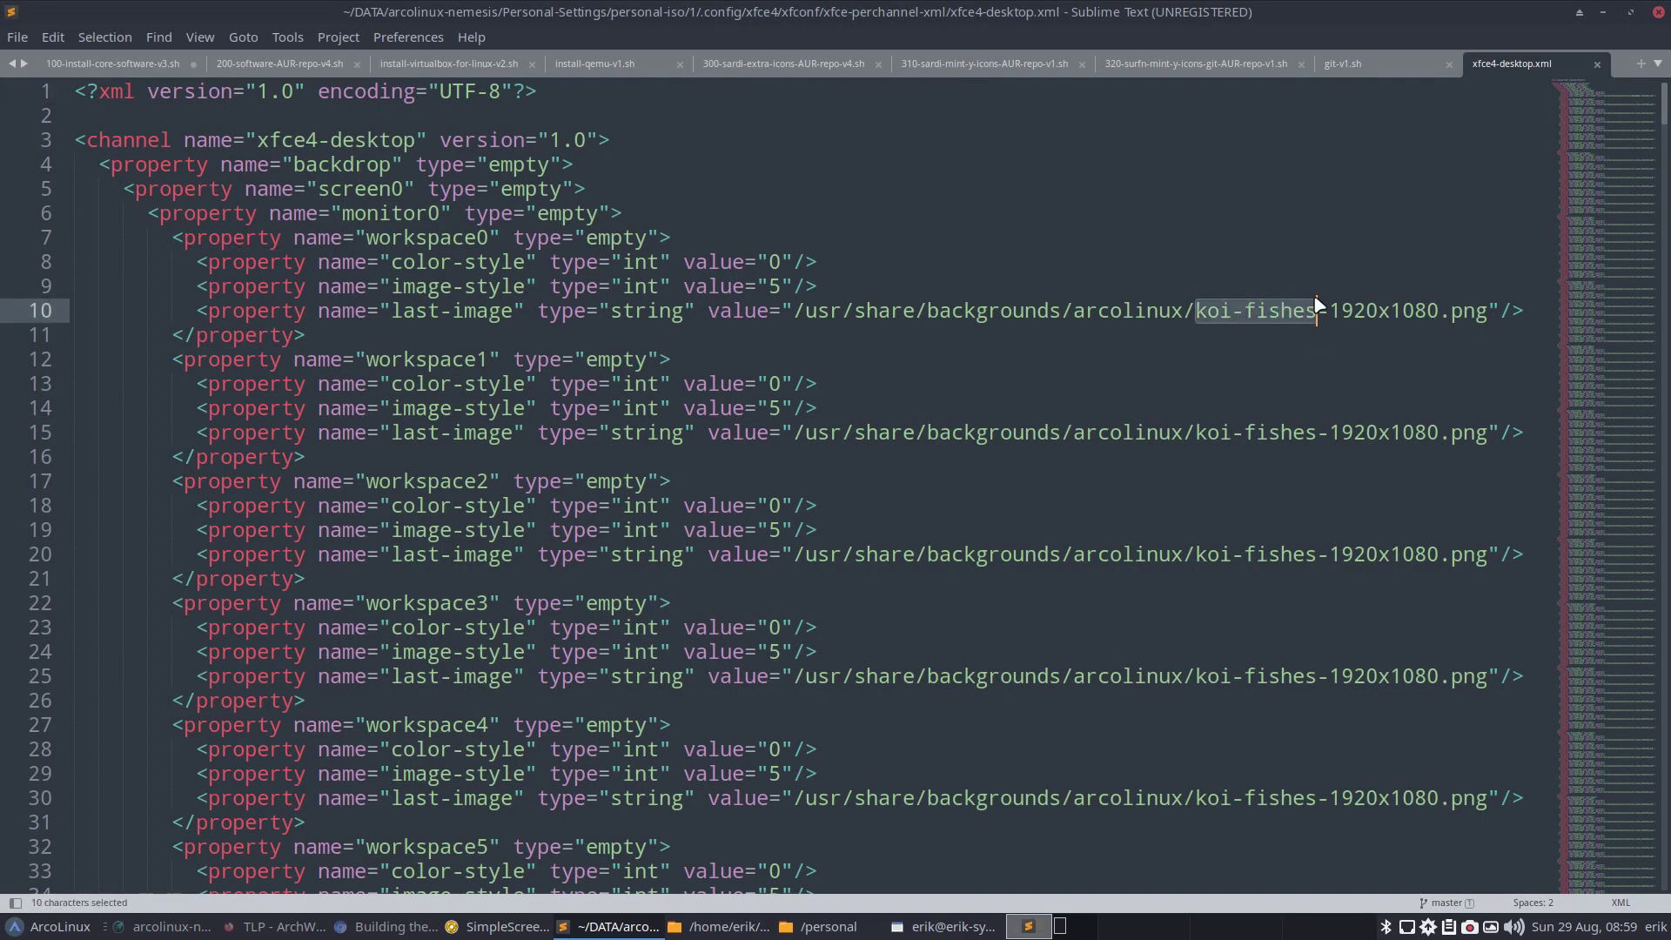
scroll(1323, 523, "down", 8)
scroll(1322, 522, "down", 20)
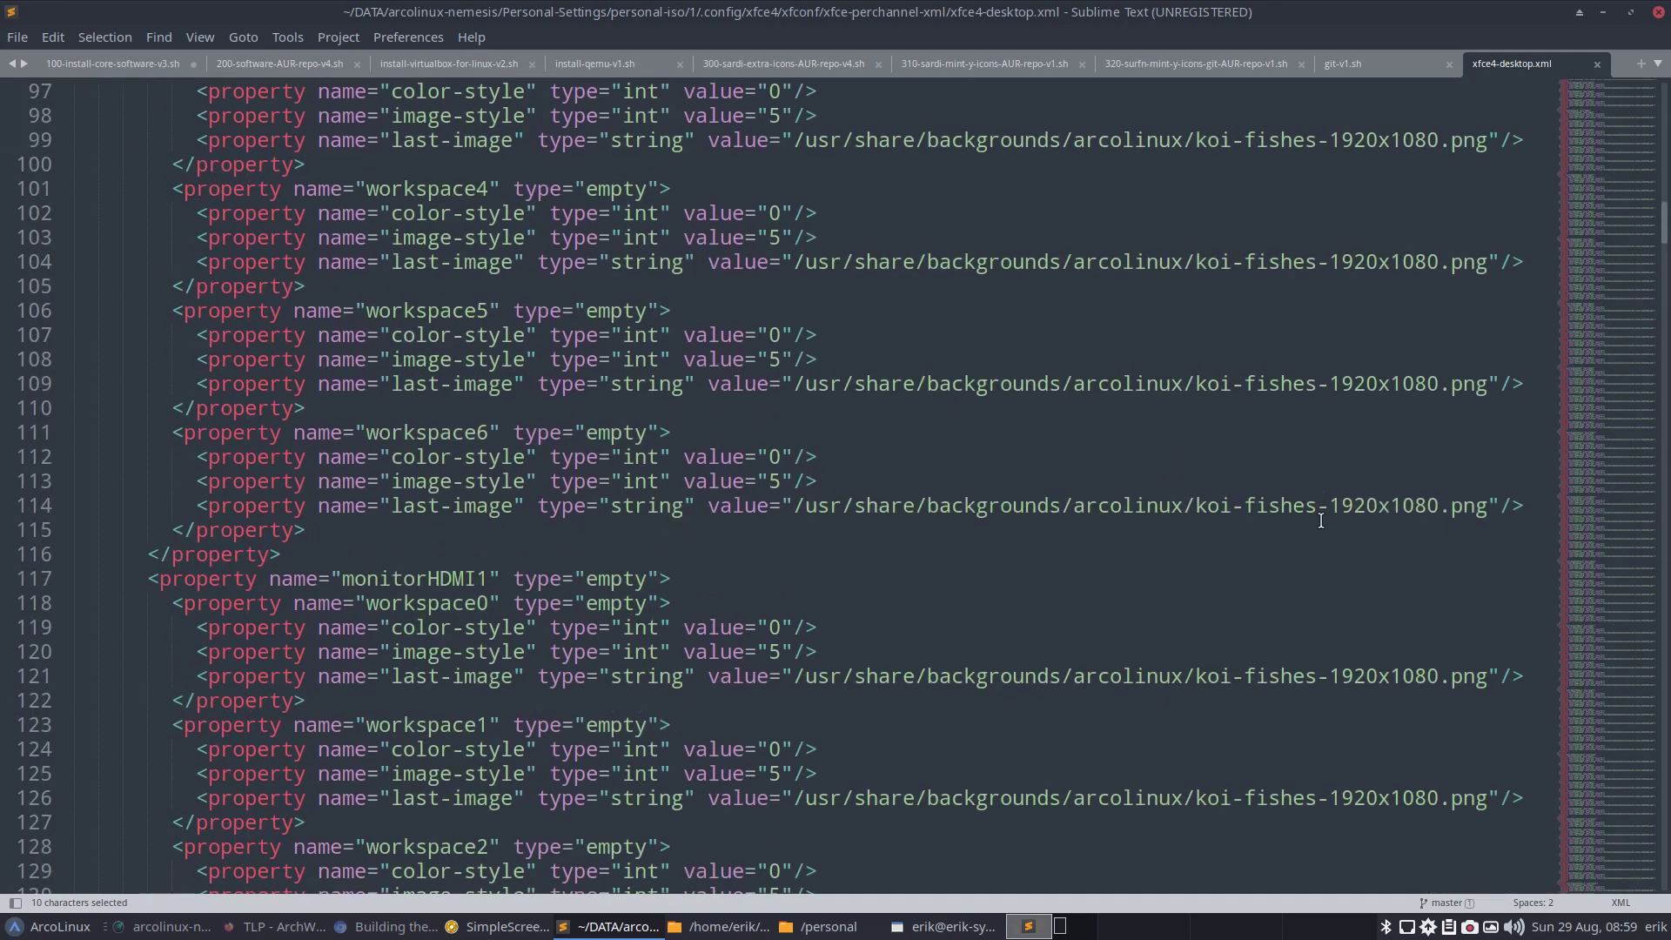
scroll(1320, 521, "down", 1)
left_click(1602, 12)
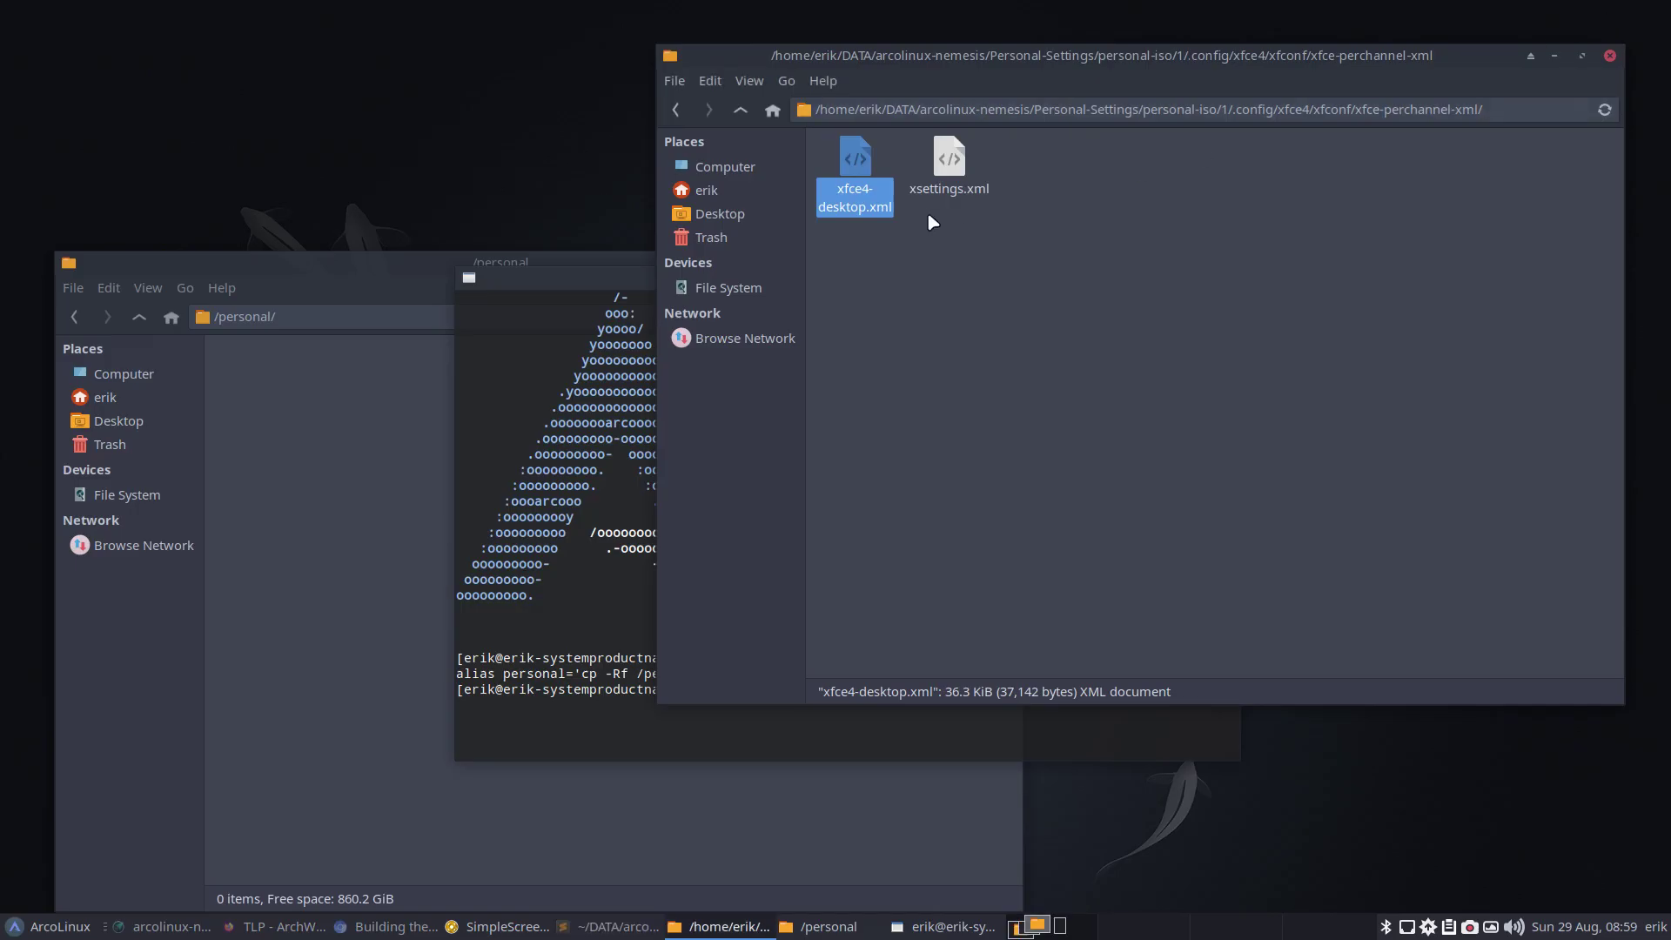
Open xsettings.xml, examine its theme, icon, font and cursor theme values, and close the editor.
double_click(933, 174)
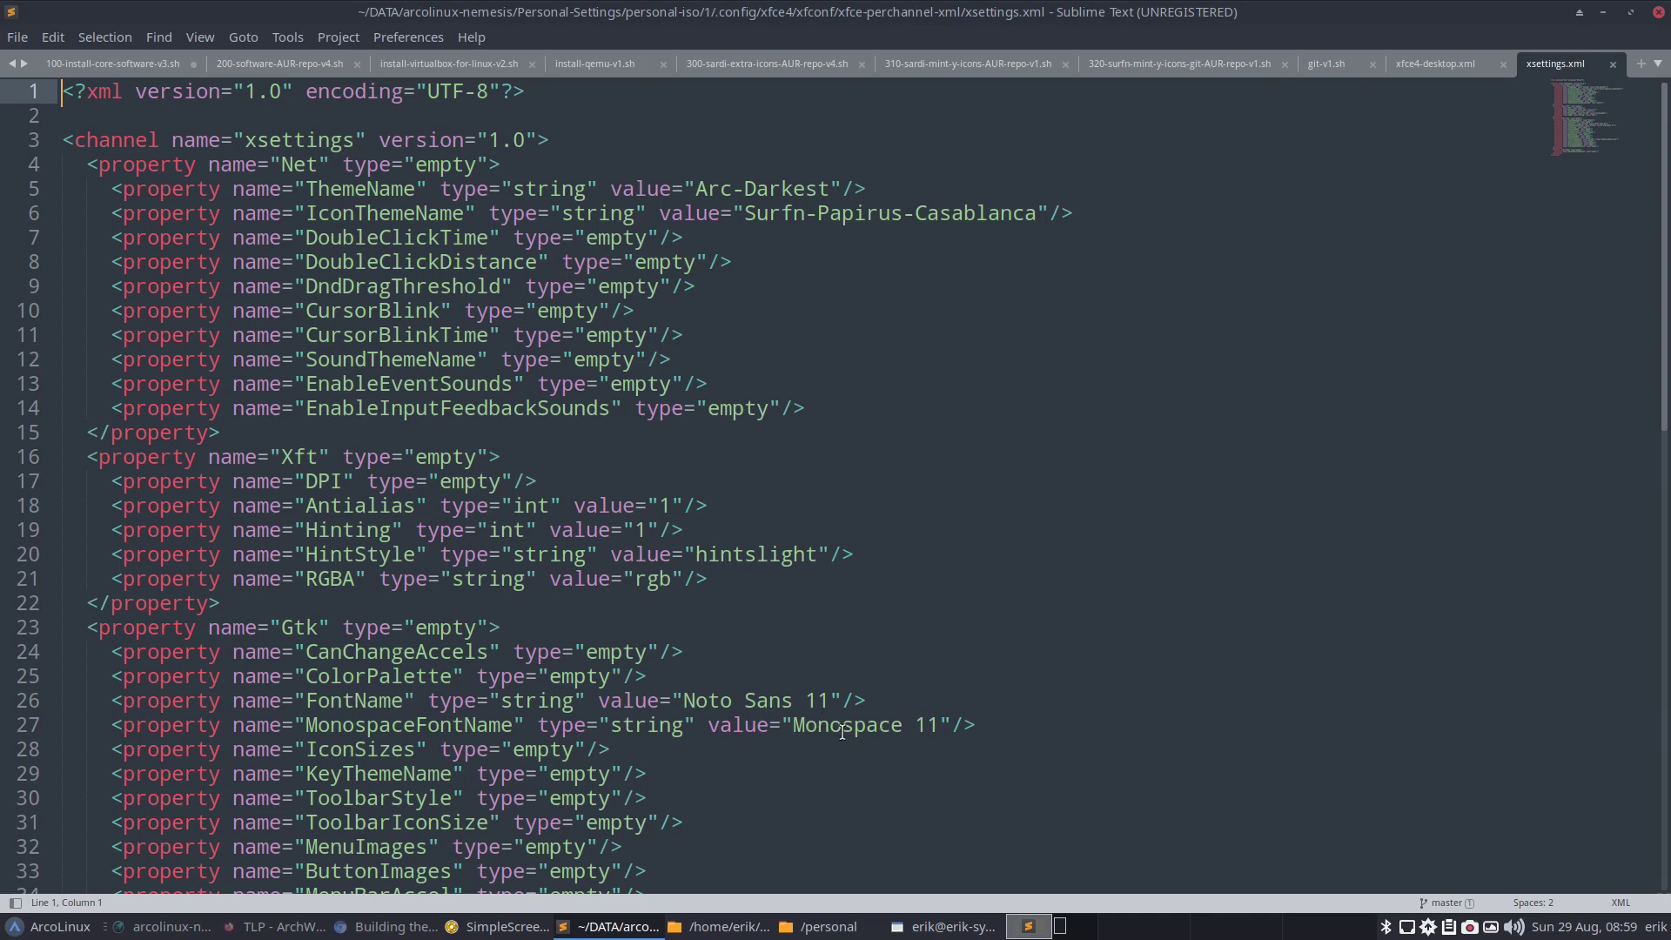
scroll(842, 731, "down", 7)
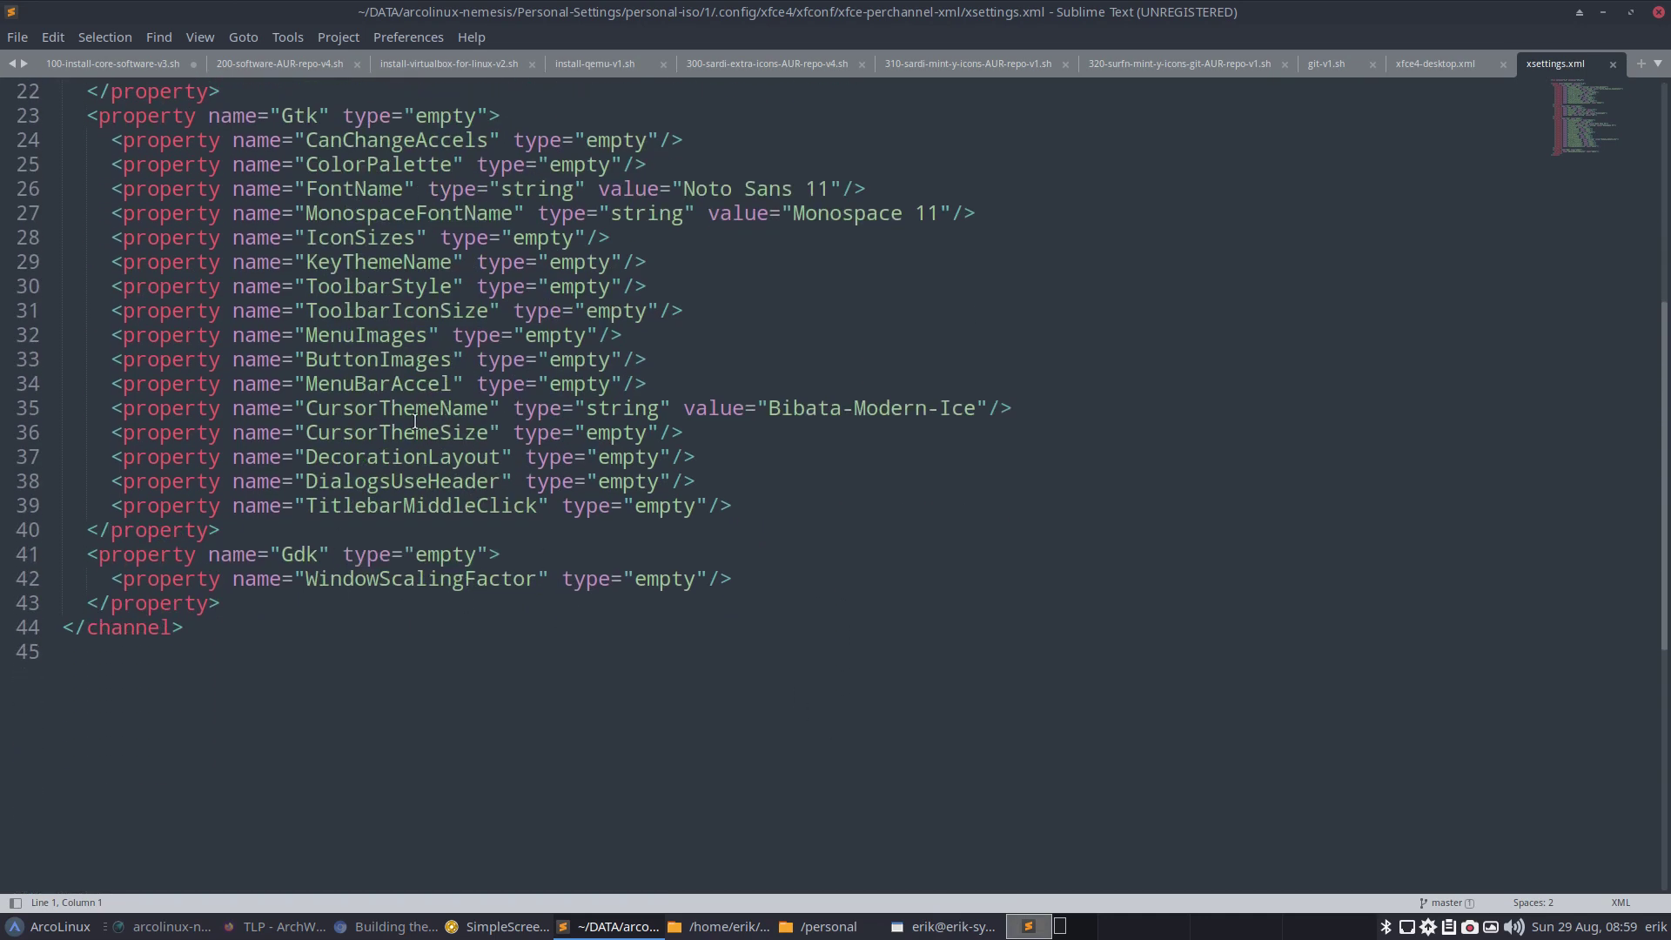
double_click(790, 407)
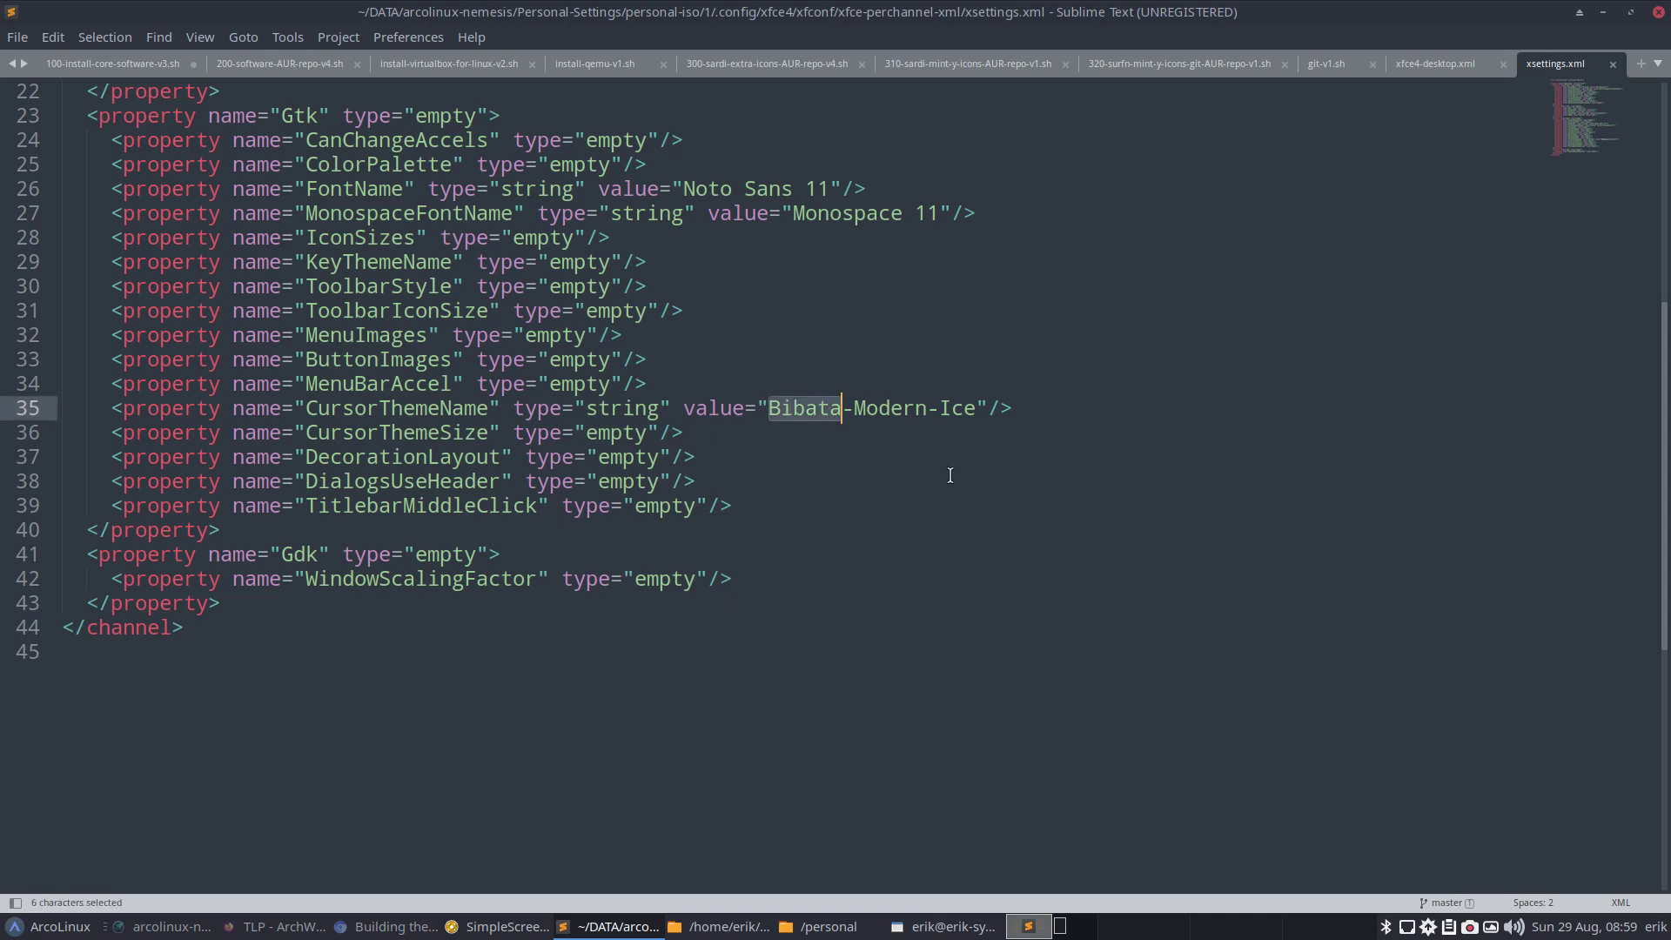
left_click(1658, 11)
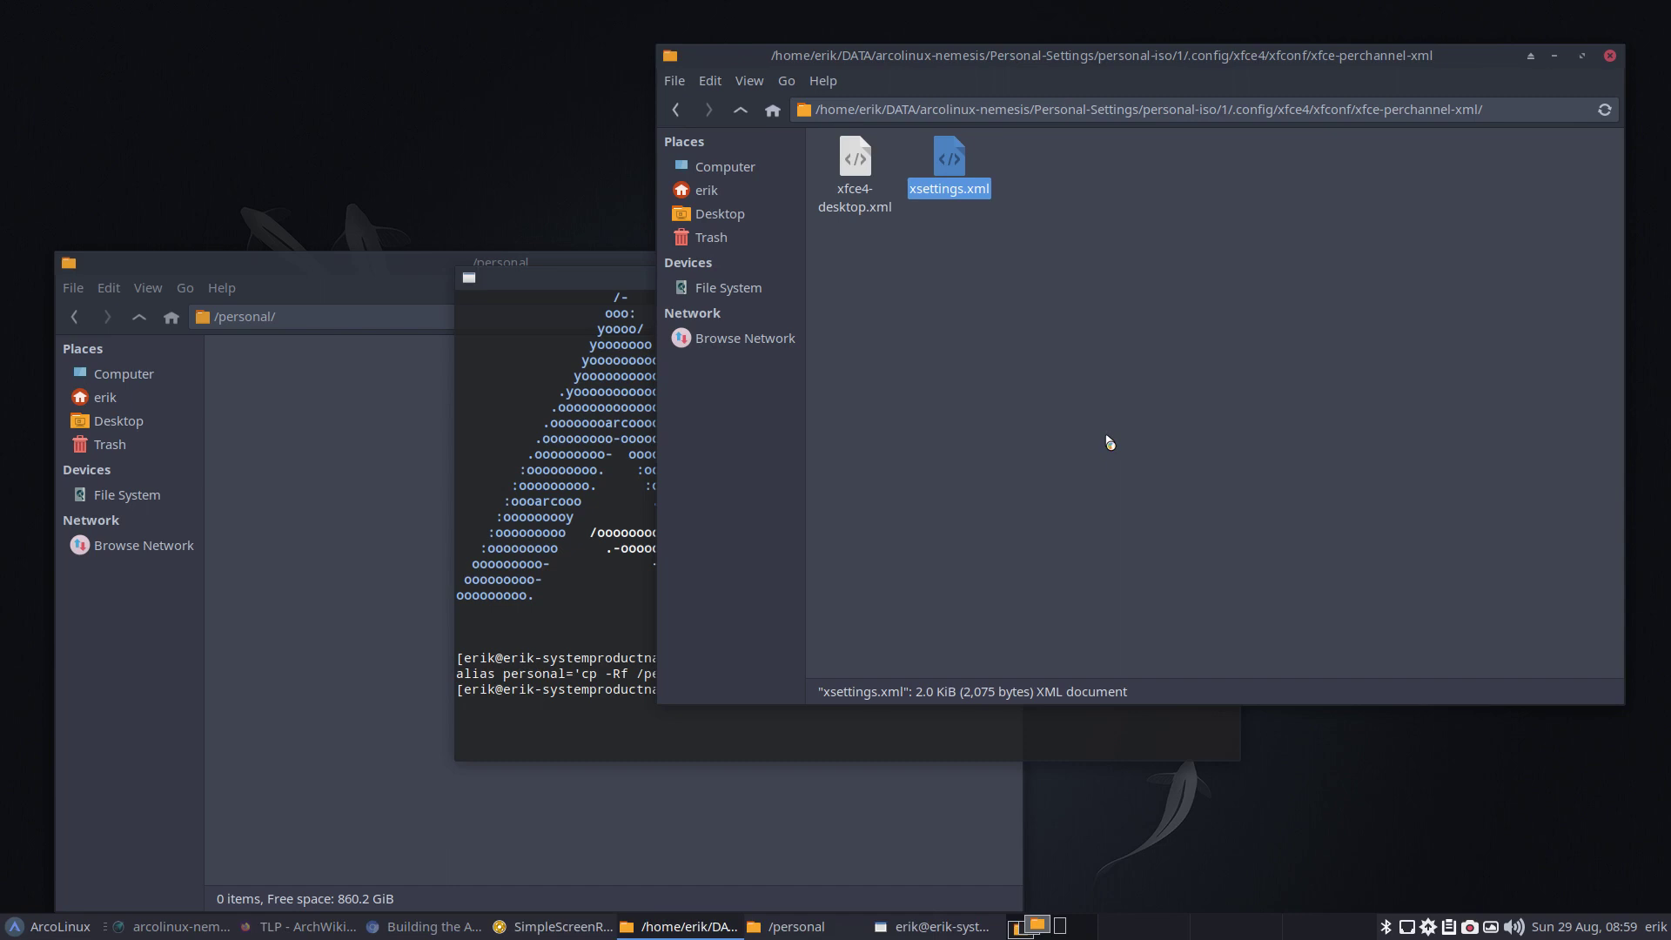
Go back up from xfce-perchannel-xml to the personal-iso/1 folder.
left_click(904, 306)
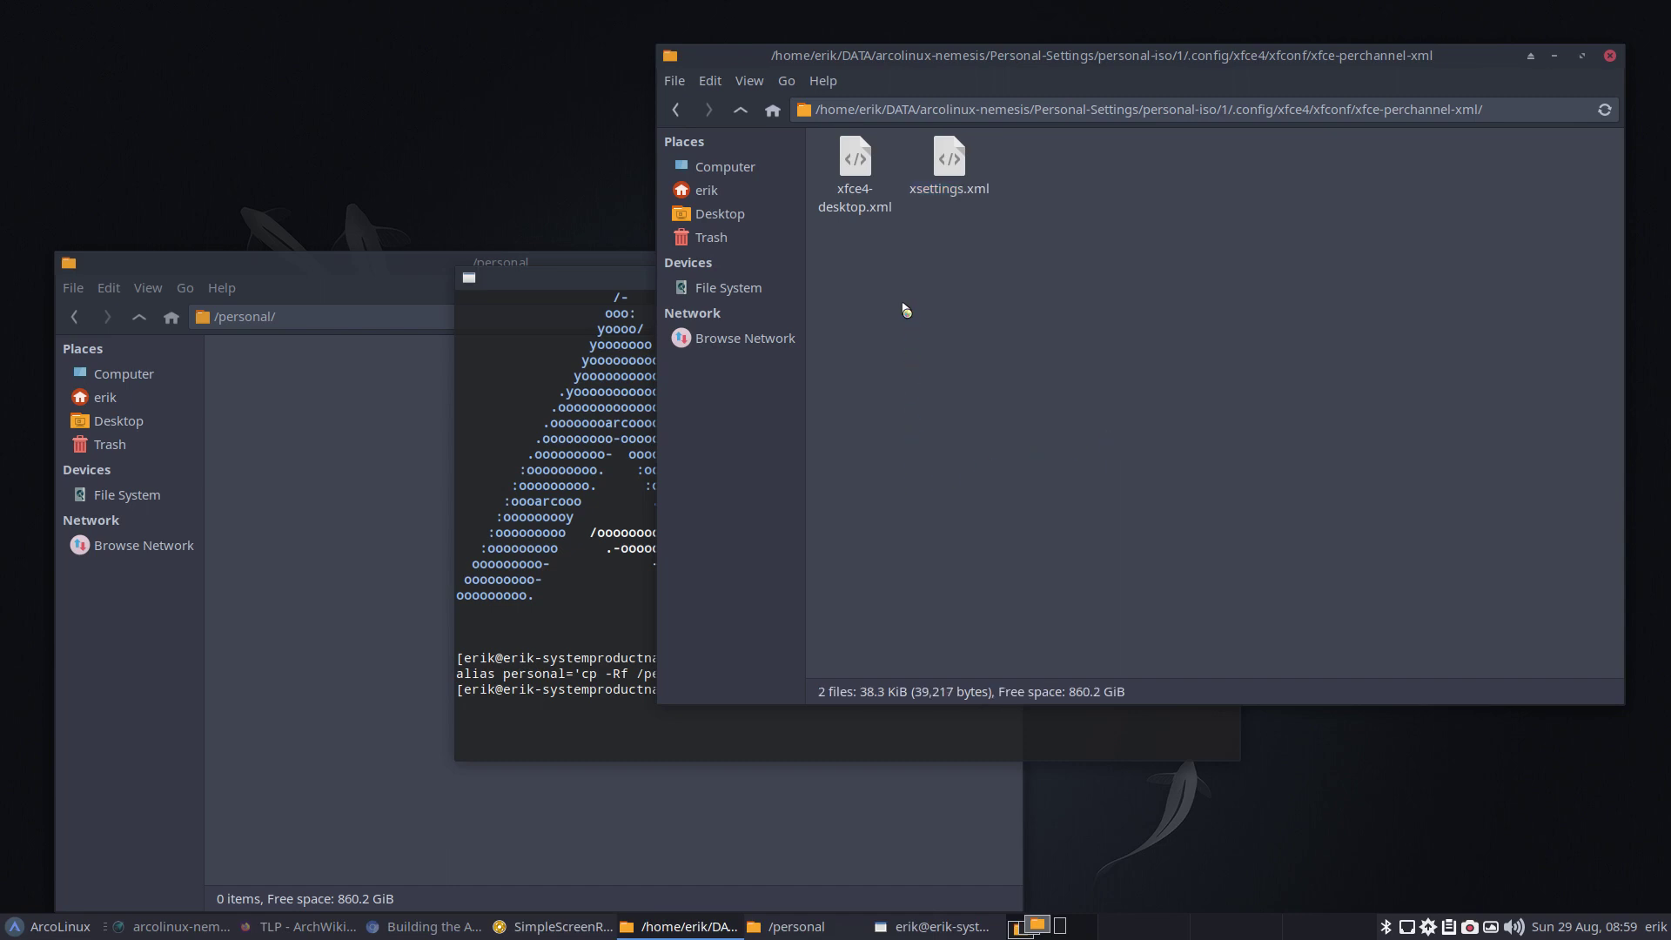
left_click(740, 110)
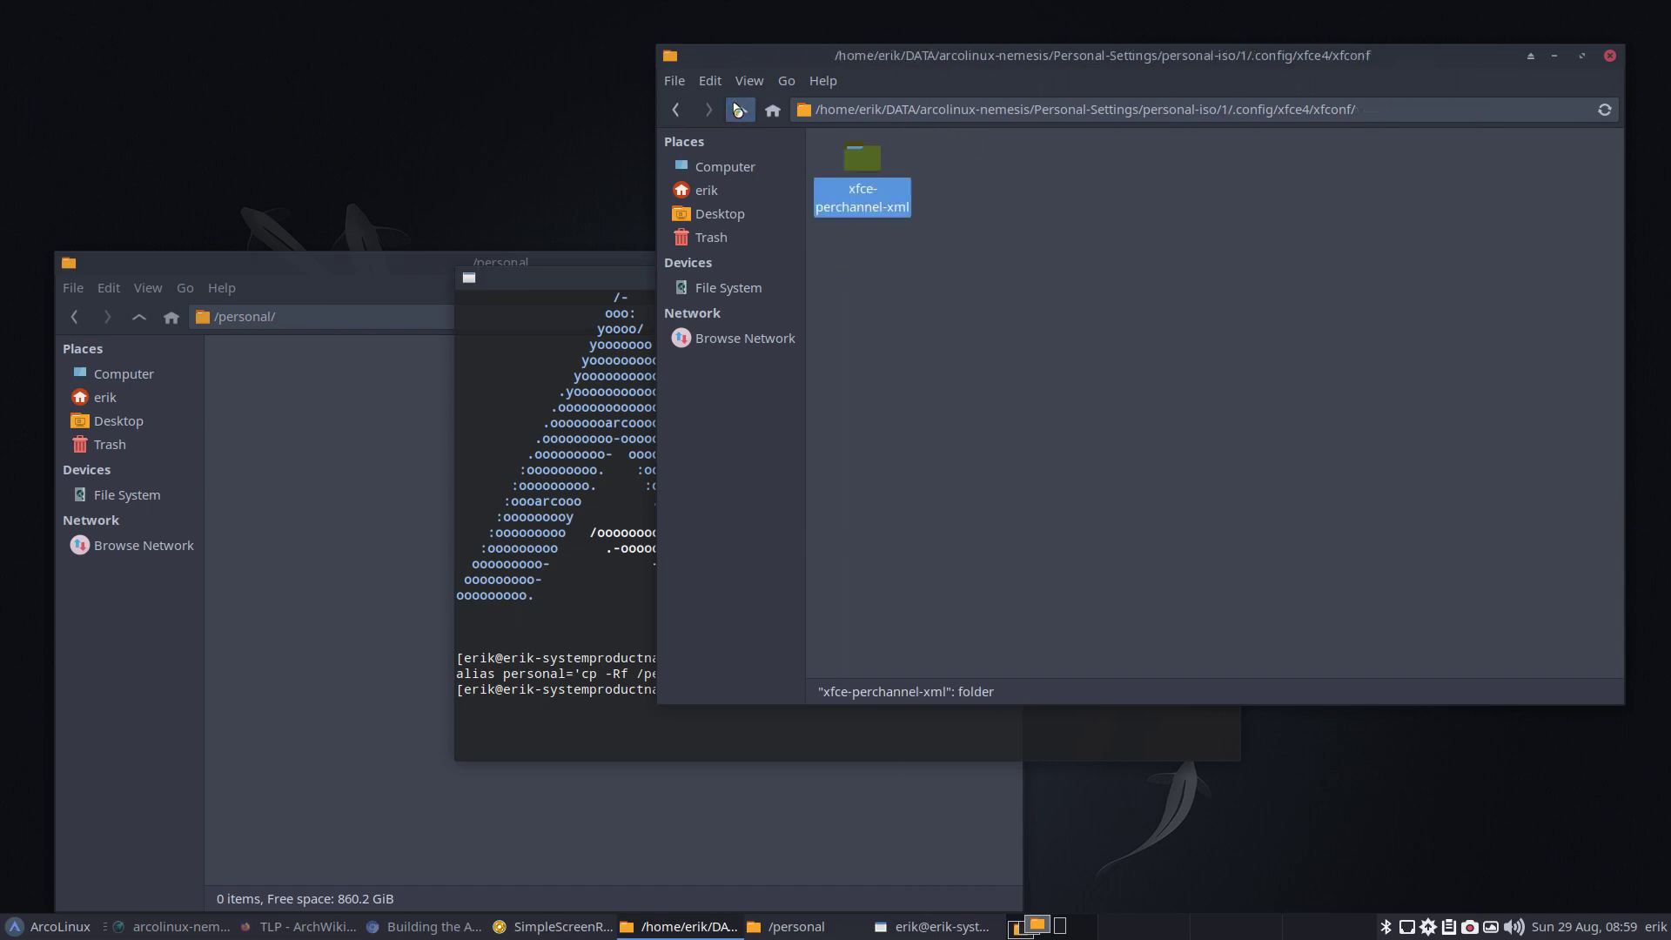
left_click(739, 110)
left_click(739, 110)
left_click(739, 110)
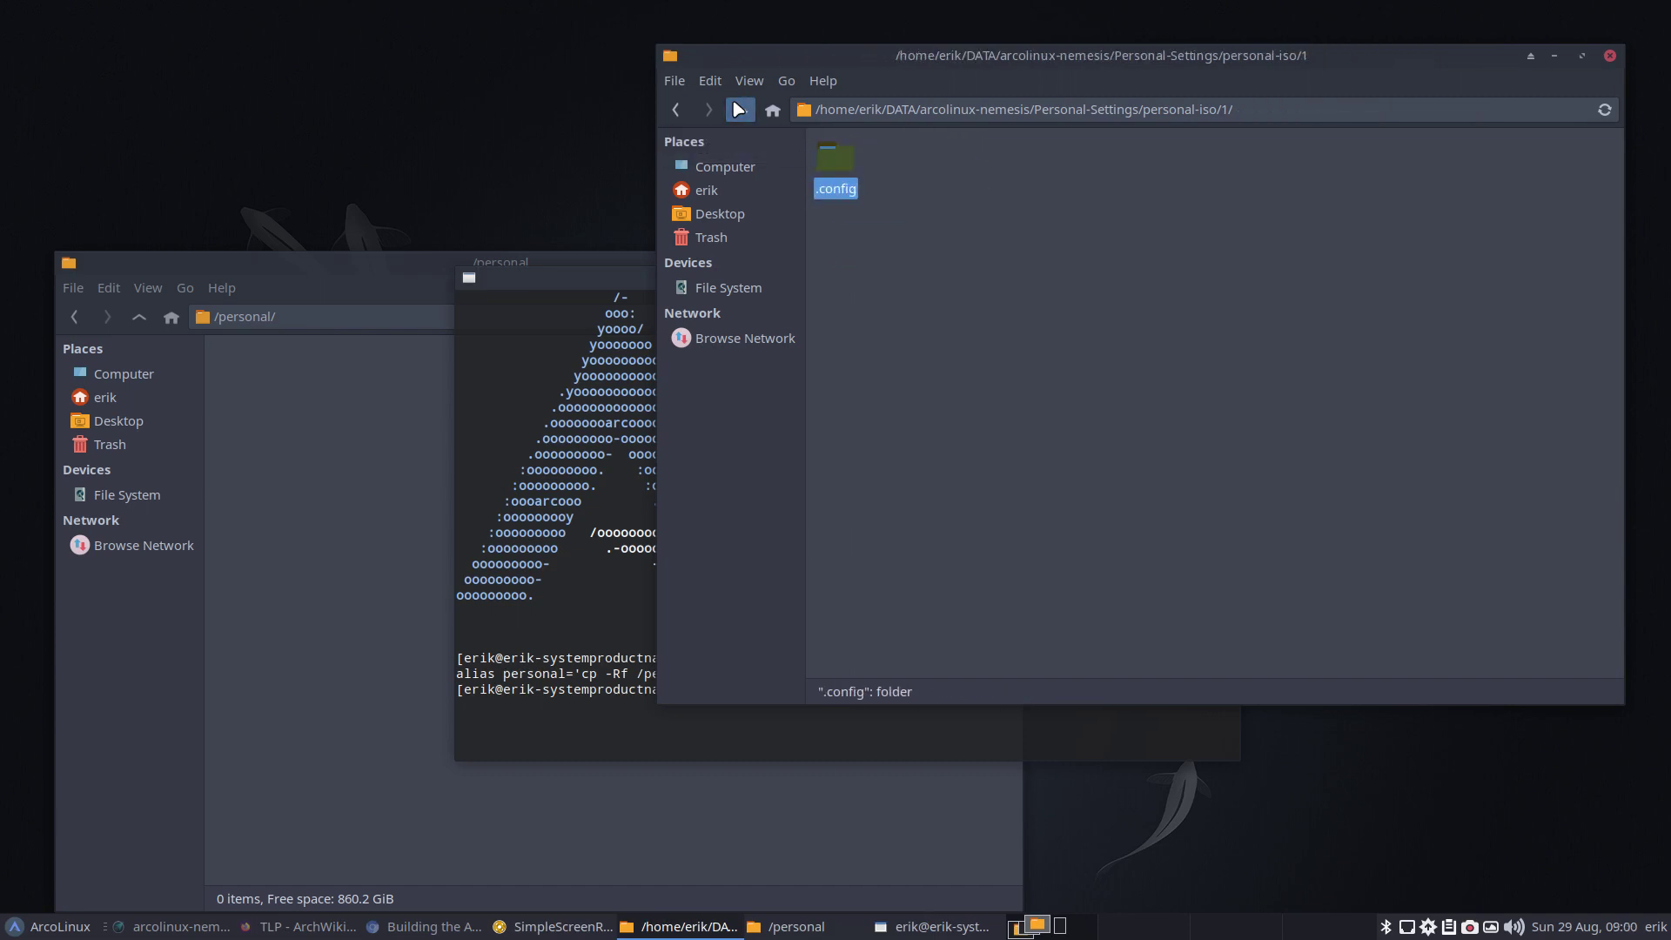
left_click(739, 110)
double_click(833, 157)
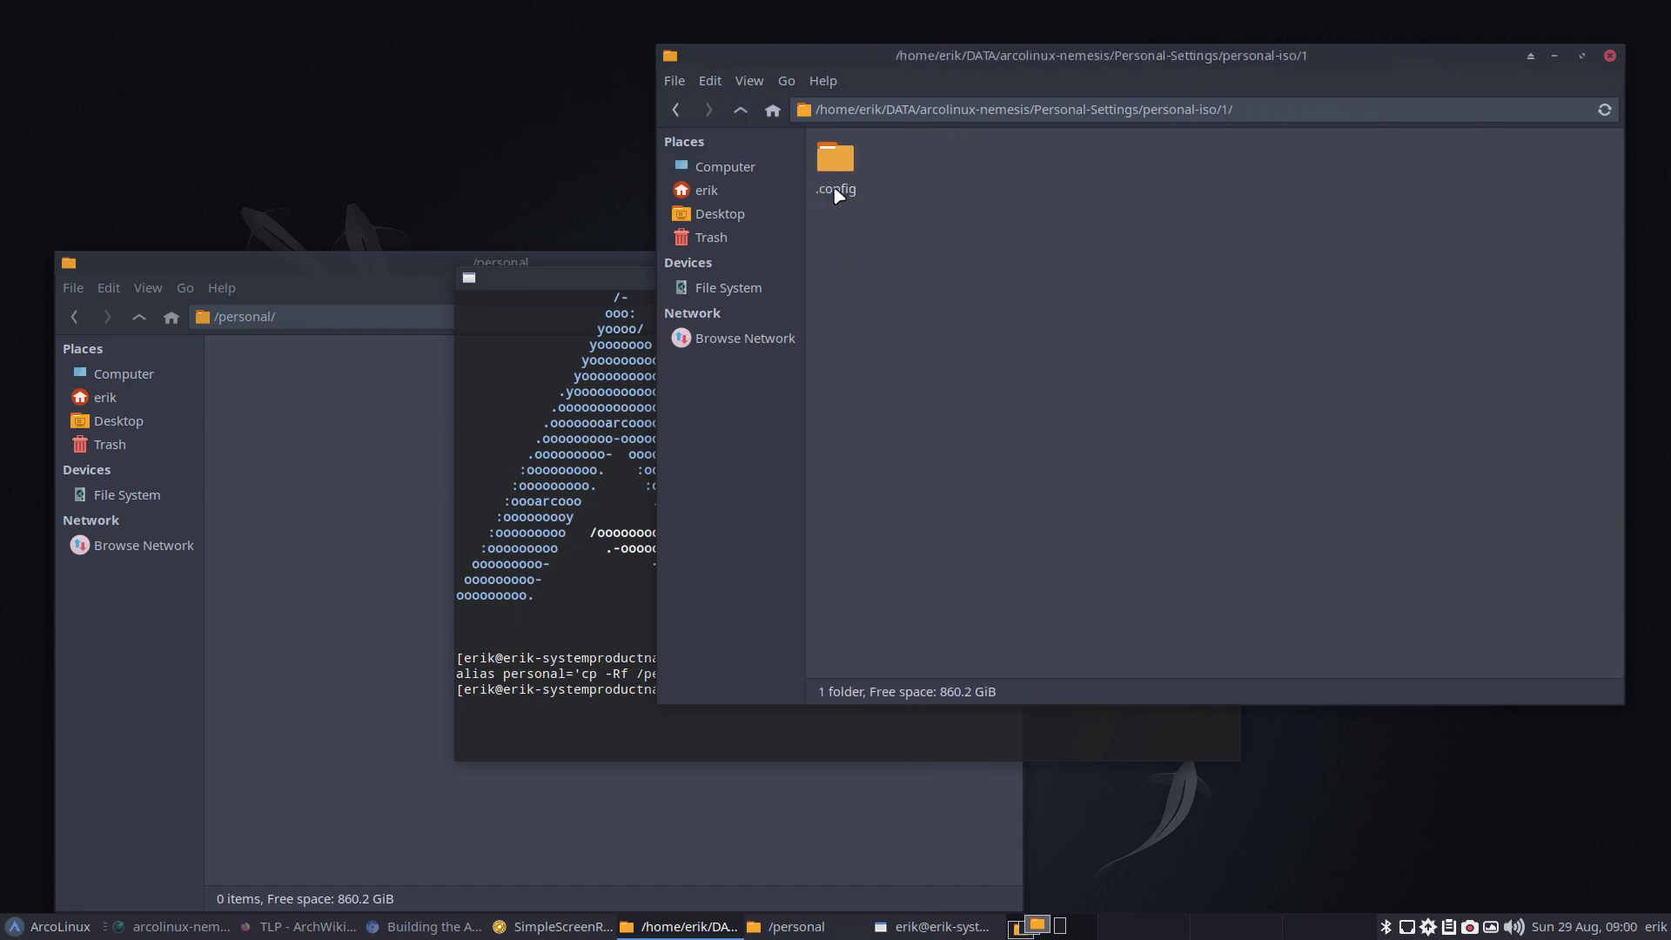
left_click(852, 162)
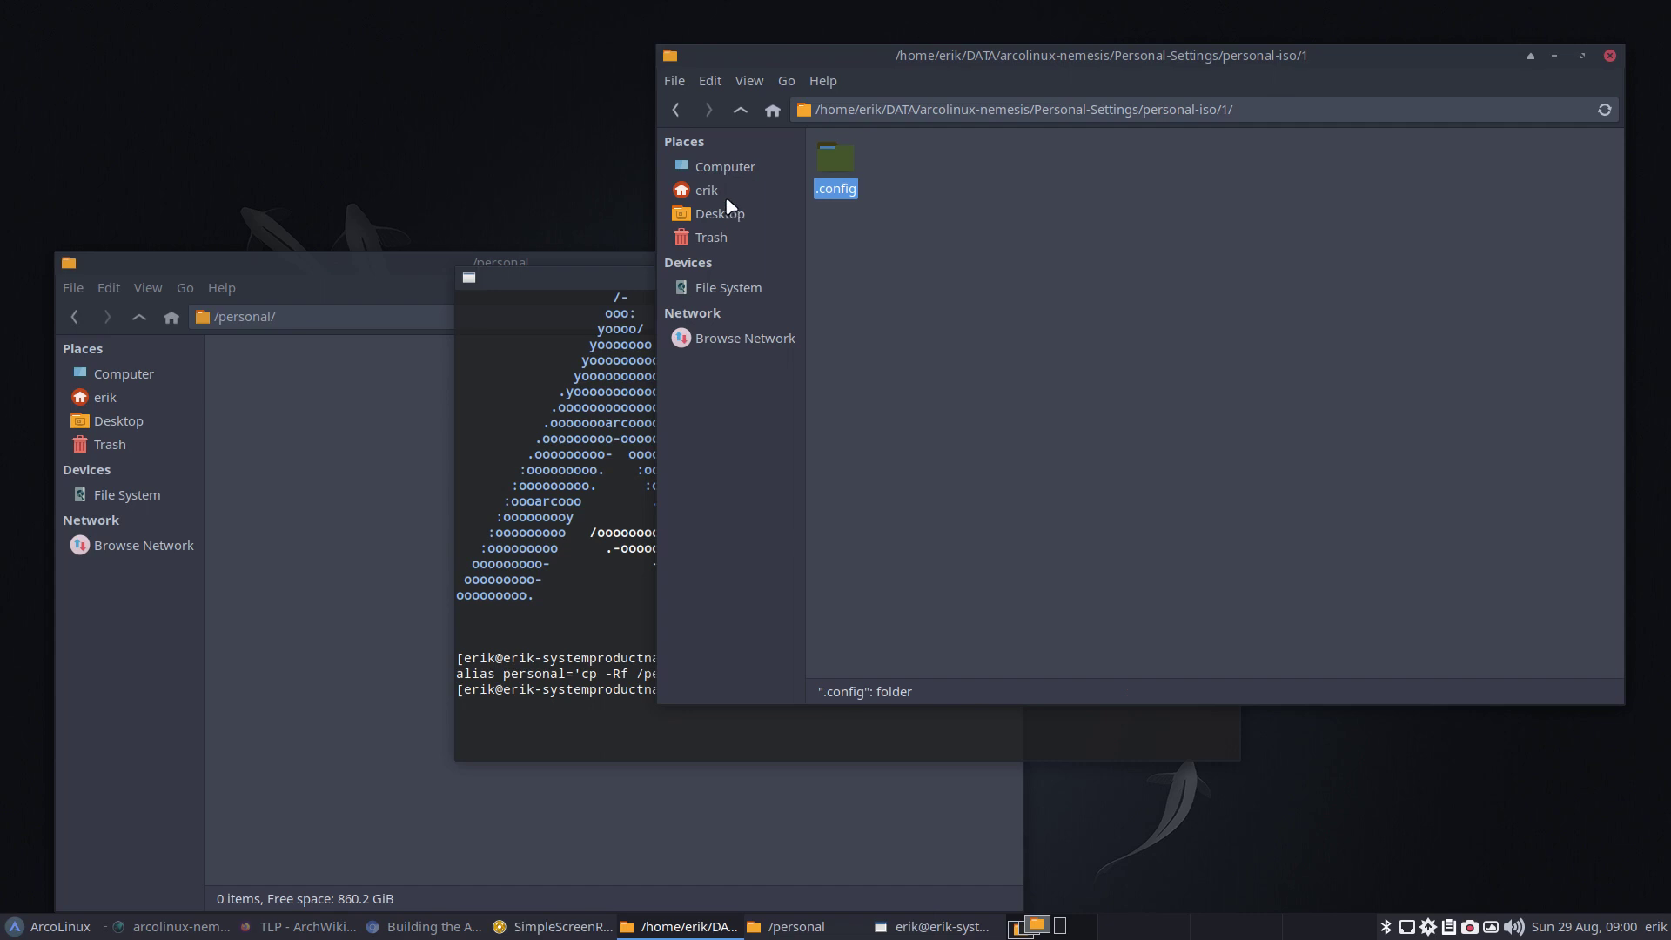
left_click(931, 259)
left_click(855, 170)
left_click(287, 444)
left_click(1281, 211)
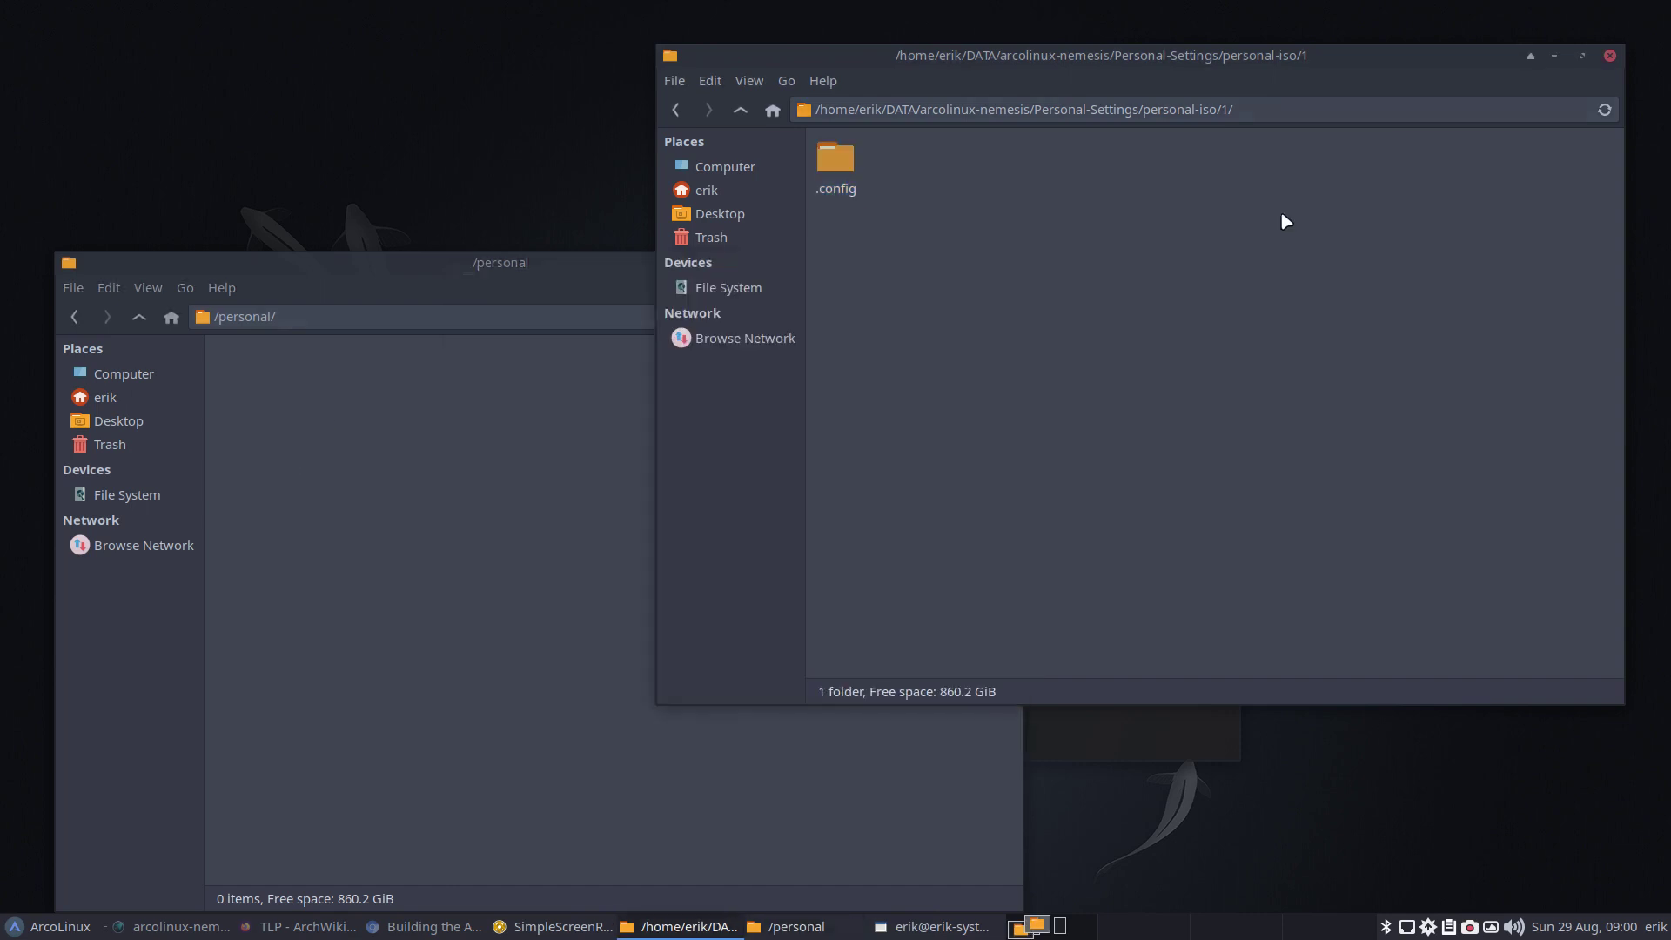
Copy the .config folder from personal-iso/1 into the home folder, replacing the existing XML files.
left_click(826, 181)
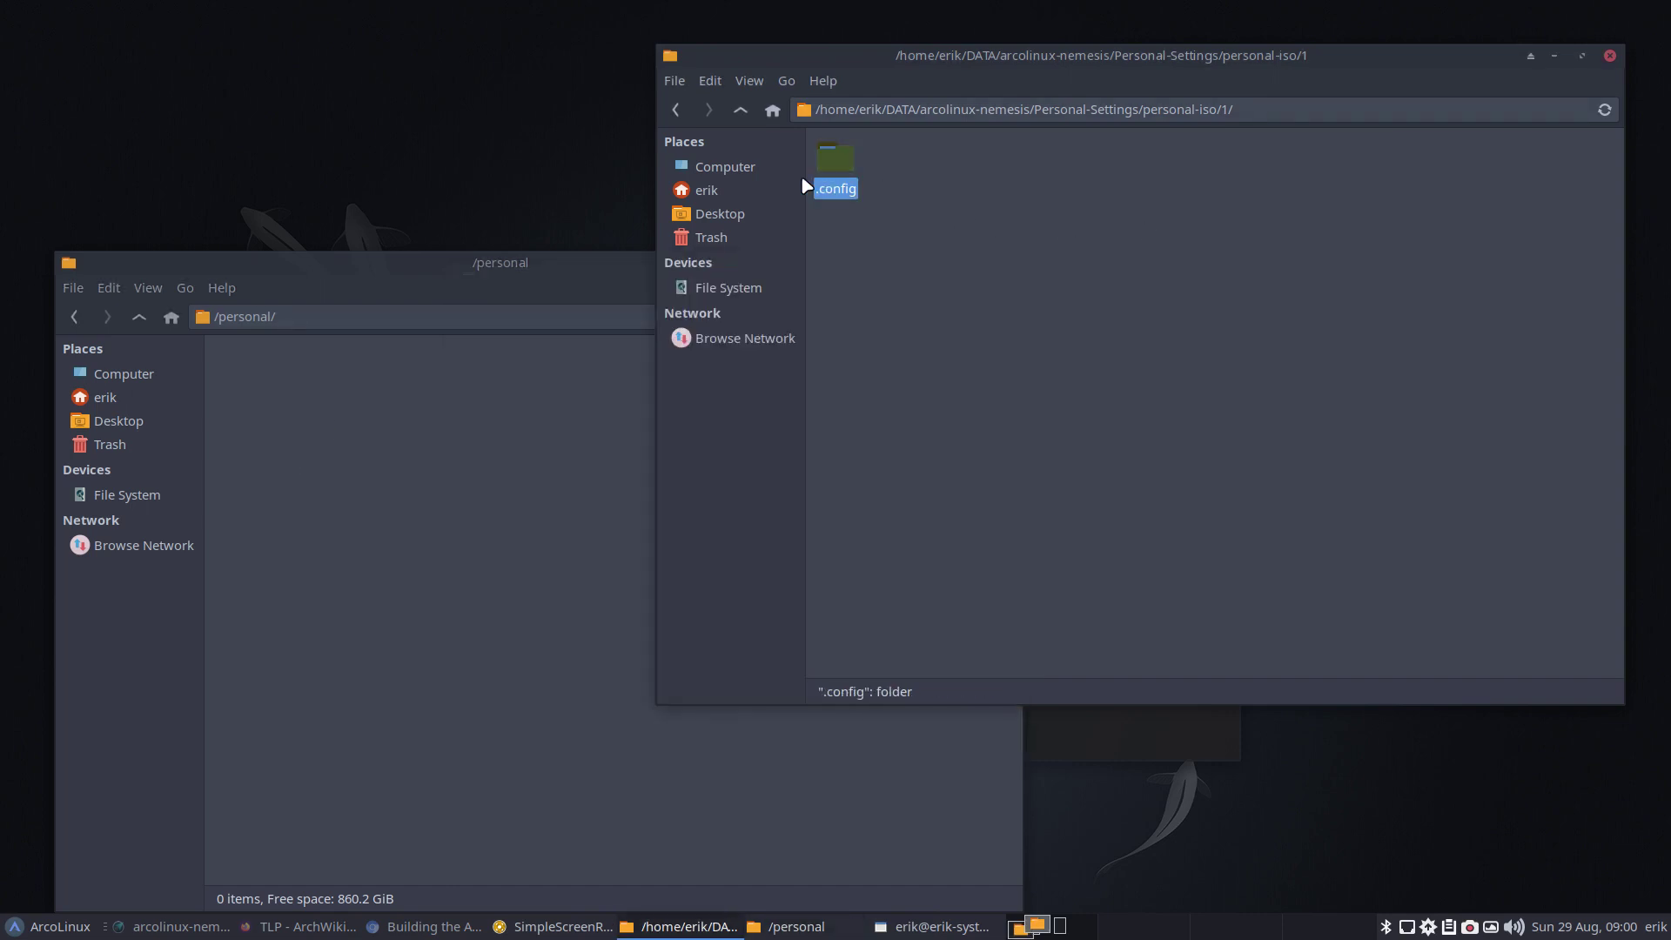
left_click(745, 191)
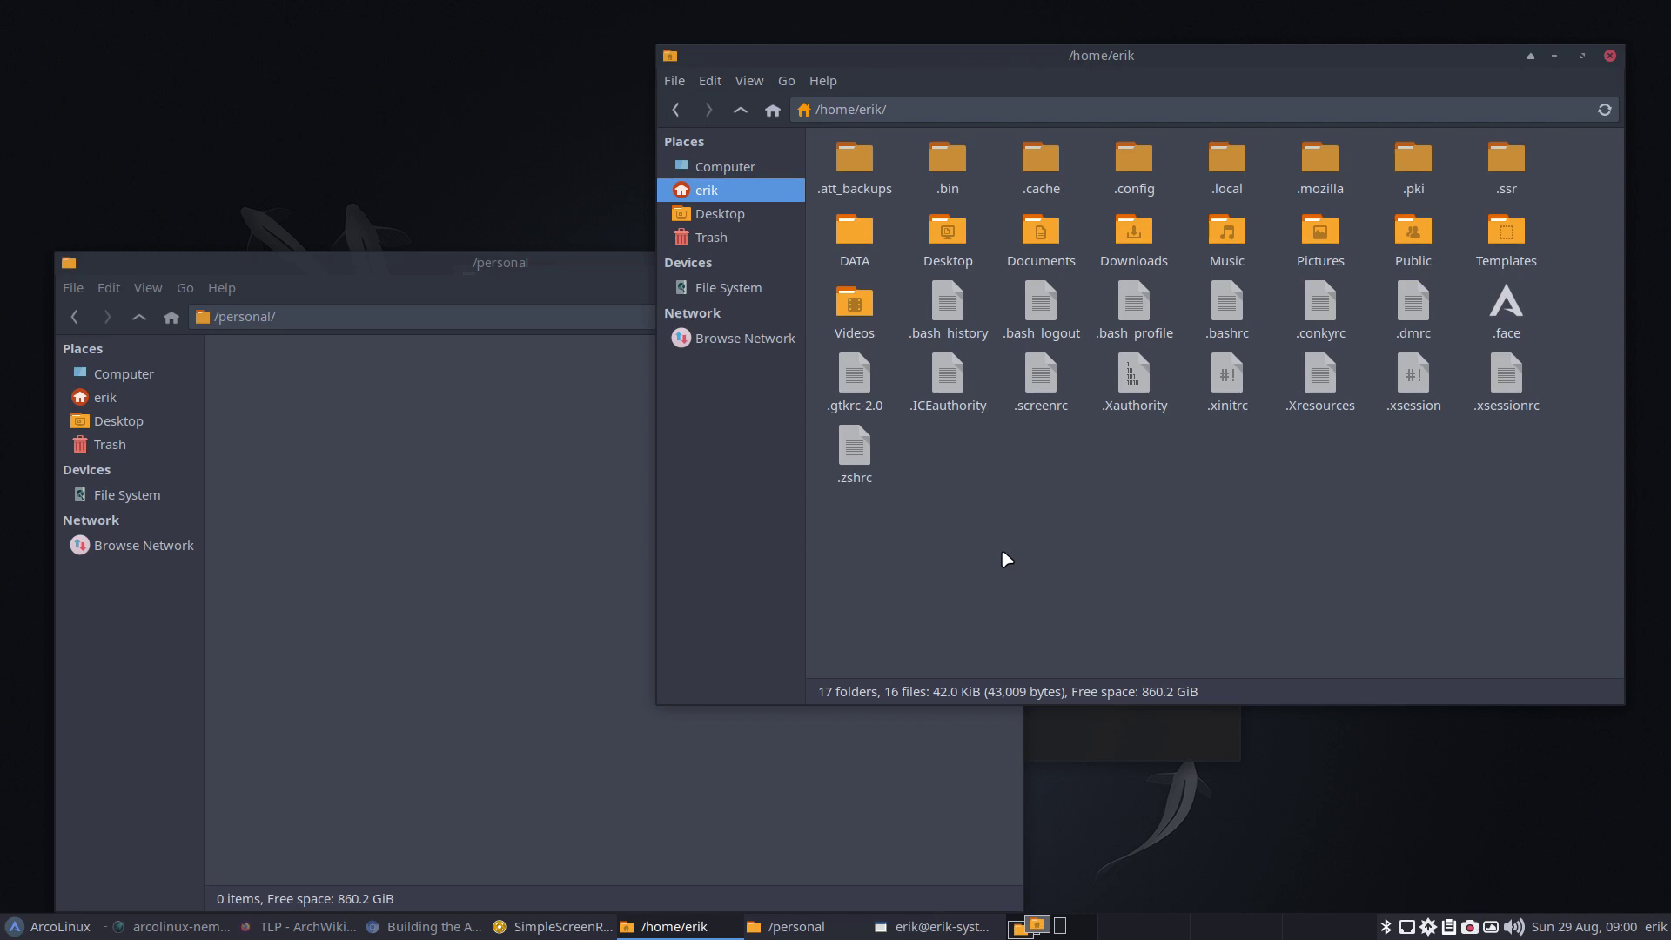
key("ctrl+v")
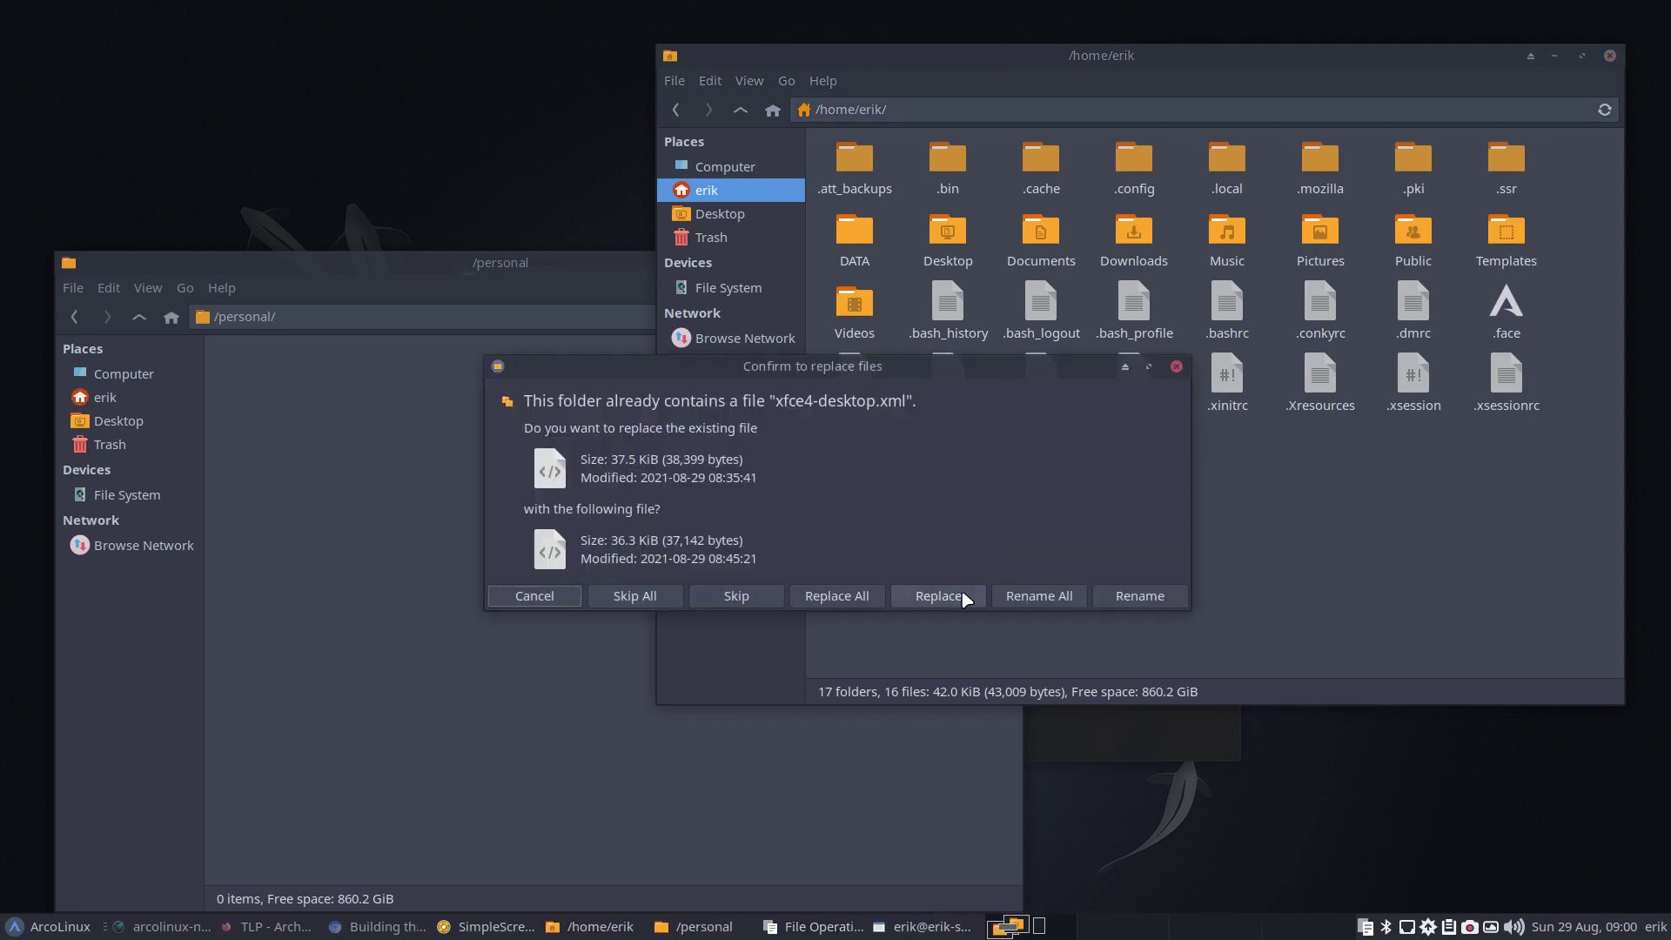
left_click(965, 598)
left_click(964, 599)
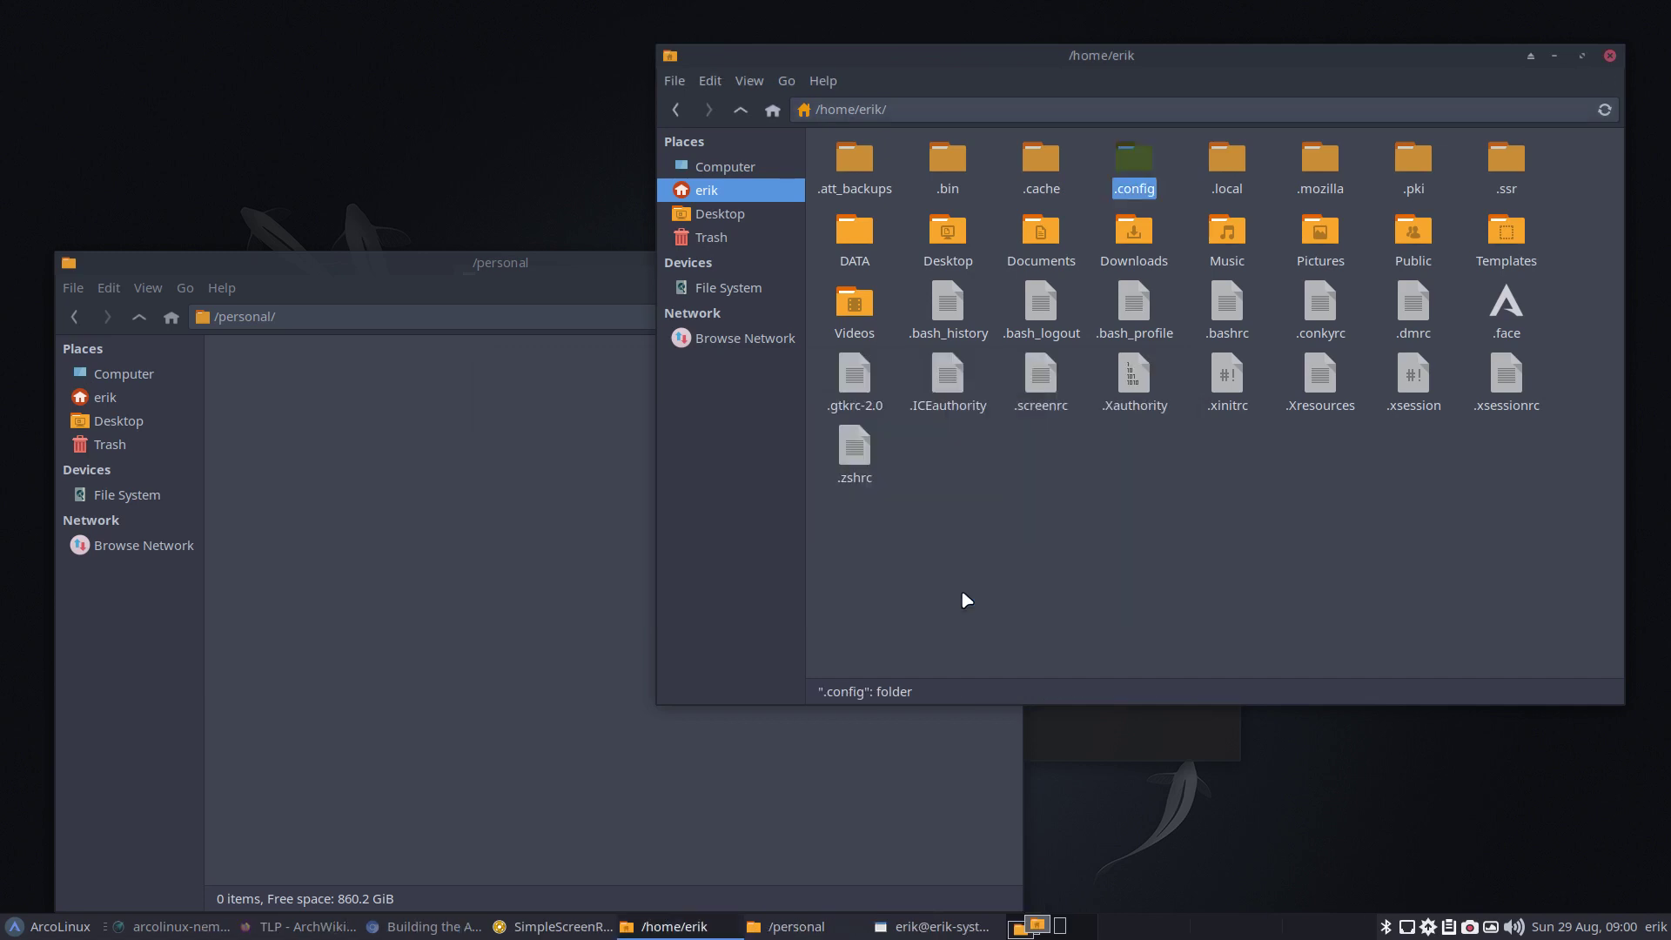
Close the terminal and arrange the /personal and home folder windows to overlap, with the home folder in front.
left_click_drag(1212, 81, 1101, 524)
left_click(1224, 279)
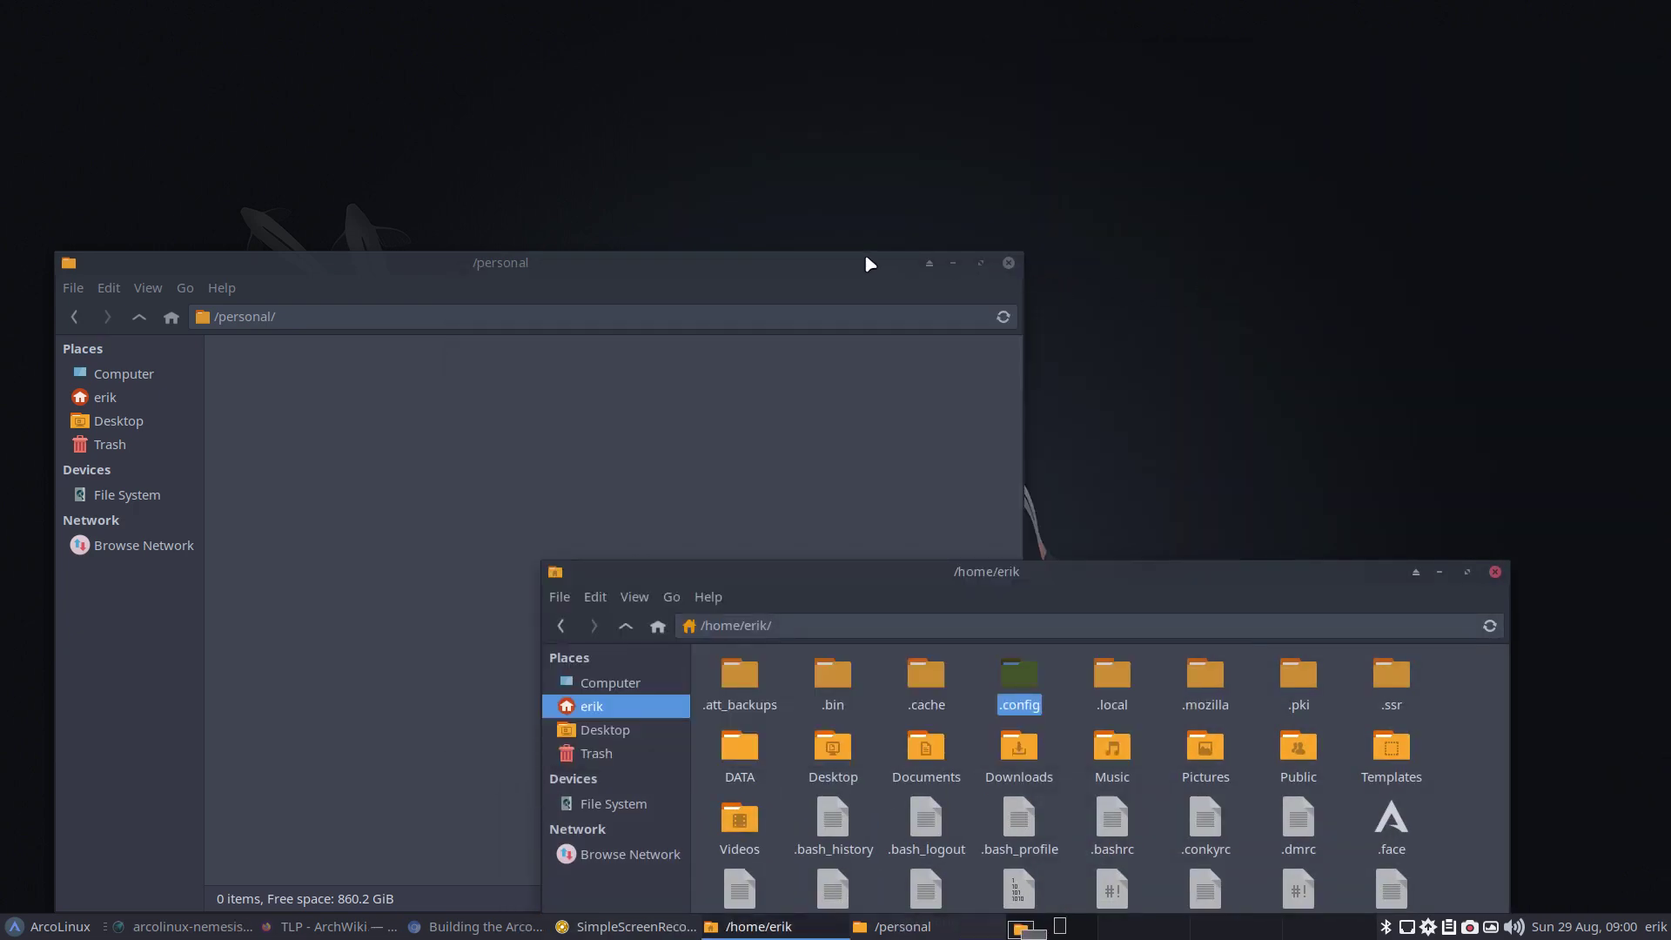
left_click_drag(865, 261, 961, 85)
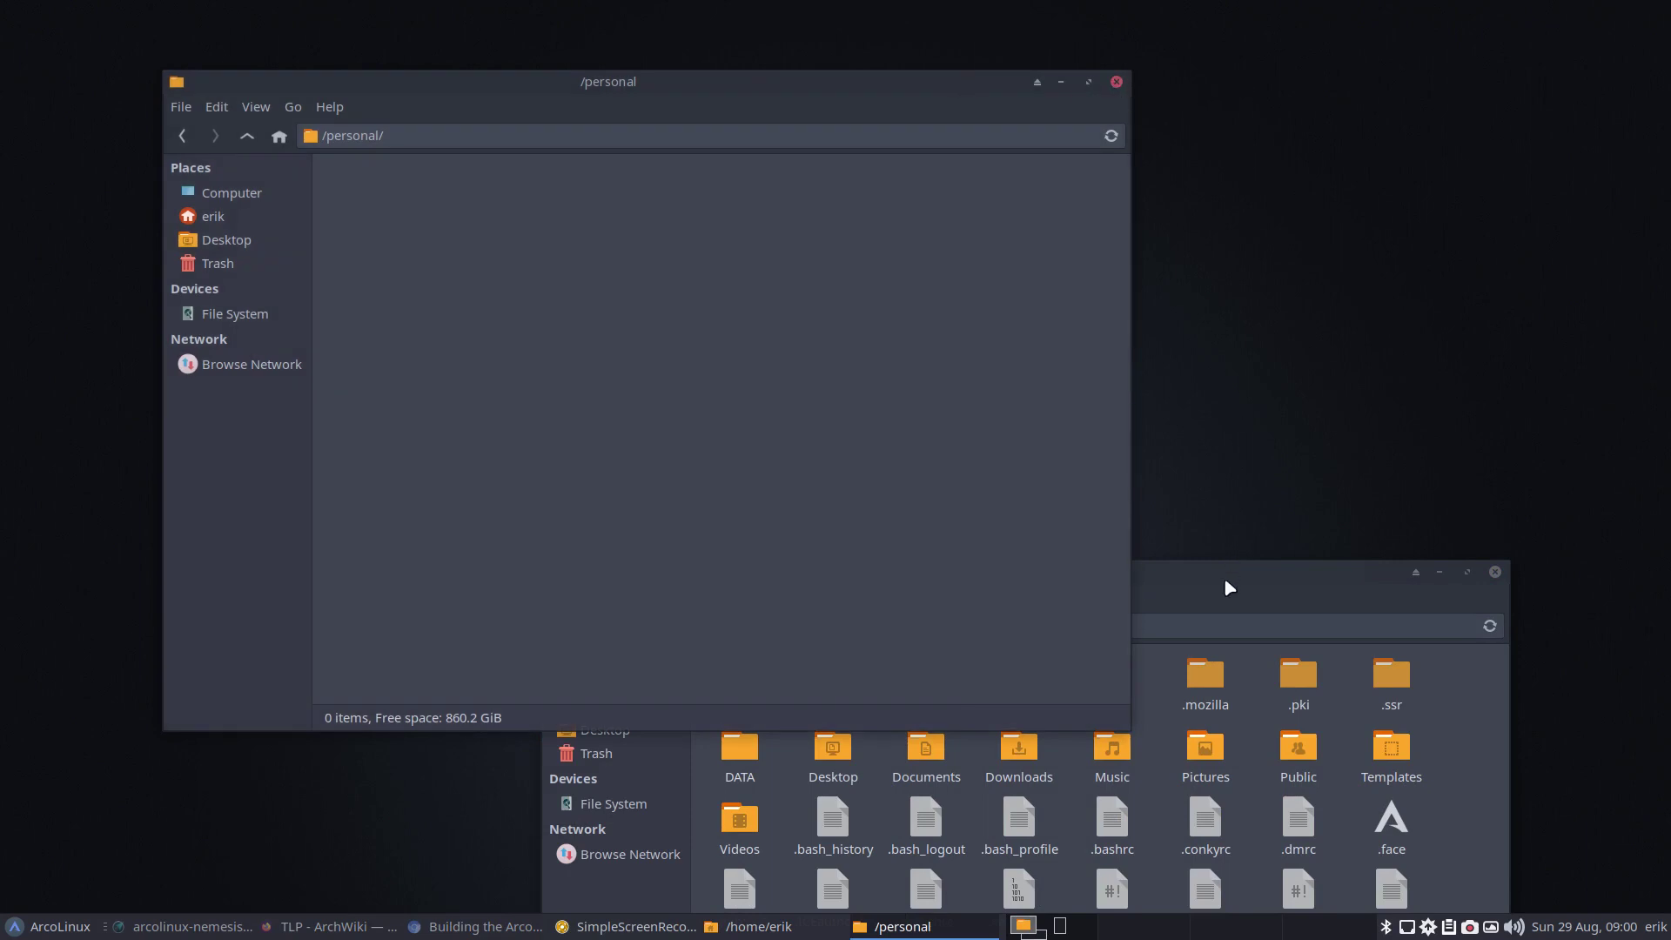
left_click_drag(1223, 577, 1387, 265)
left_click(783, 194)
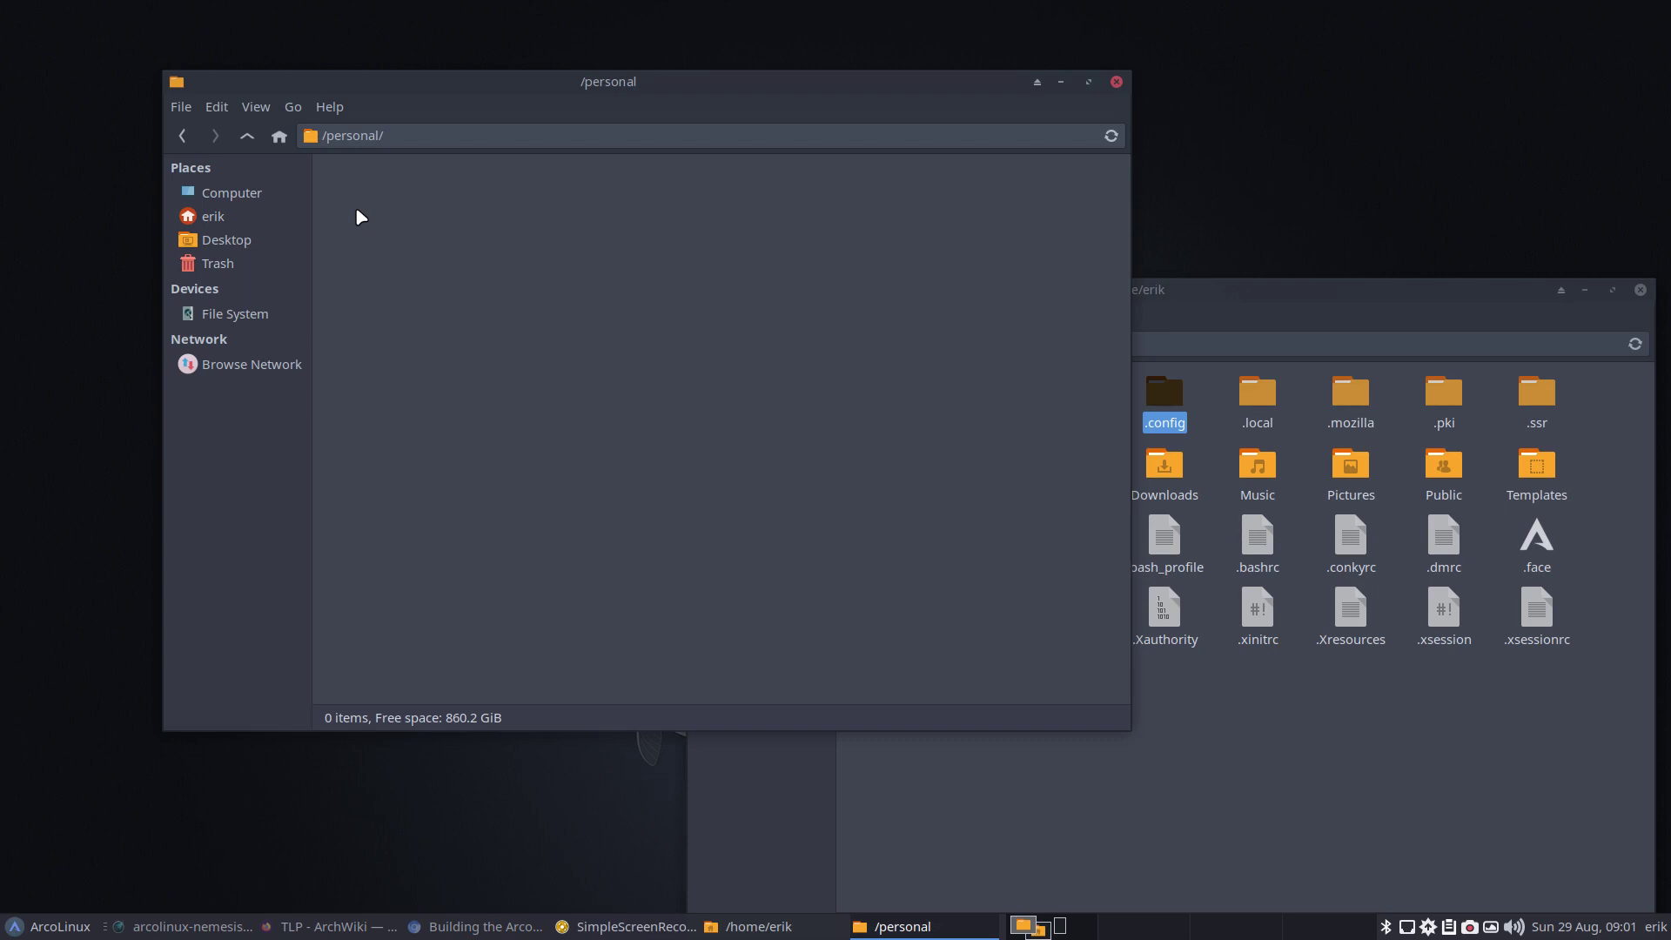
left_click(1194, 290)
left_click_drag(1192, 289, 1167, 160)
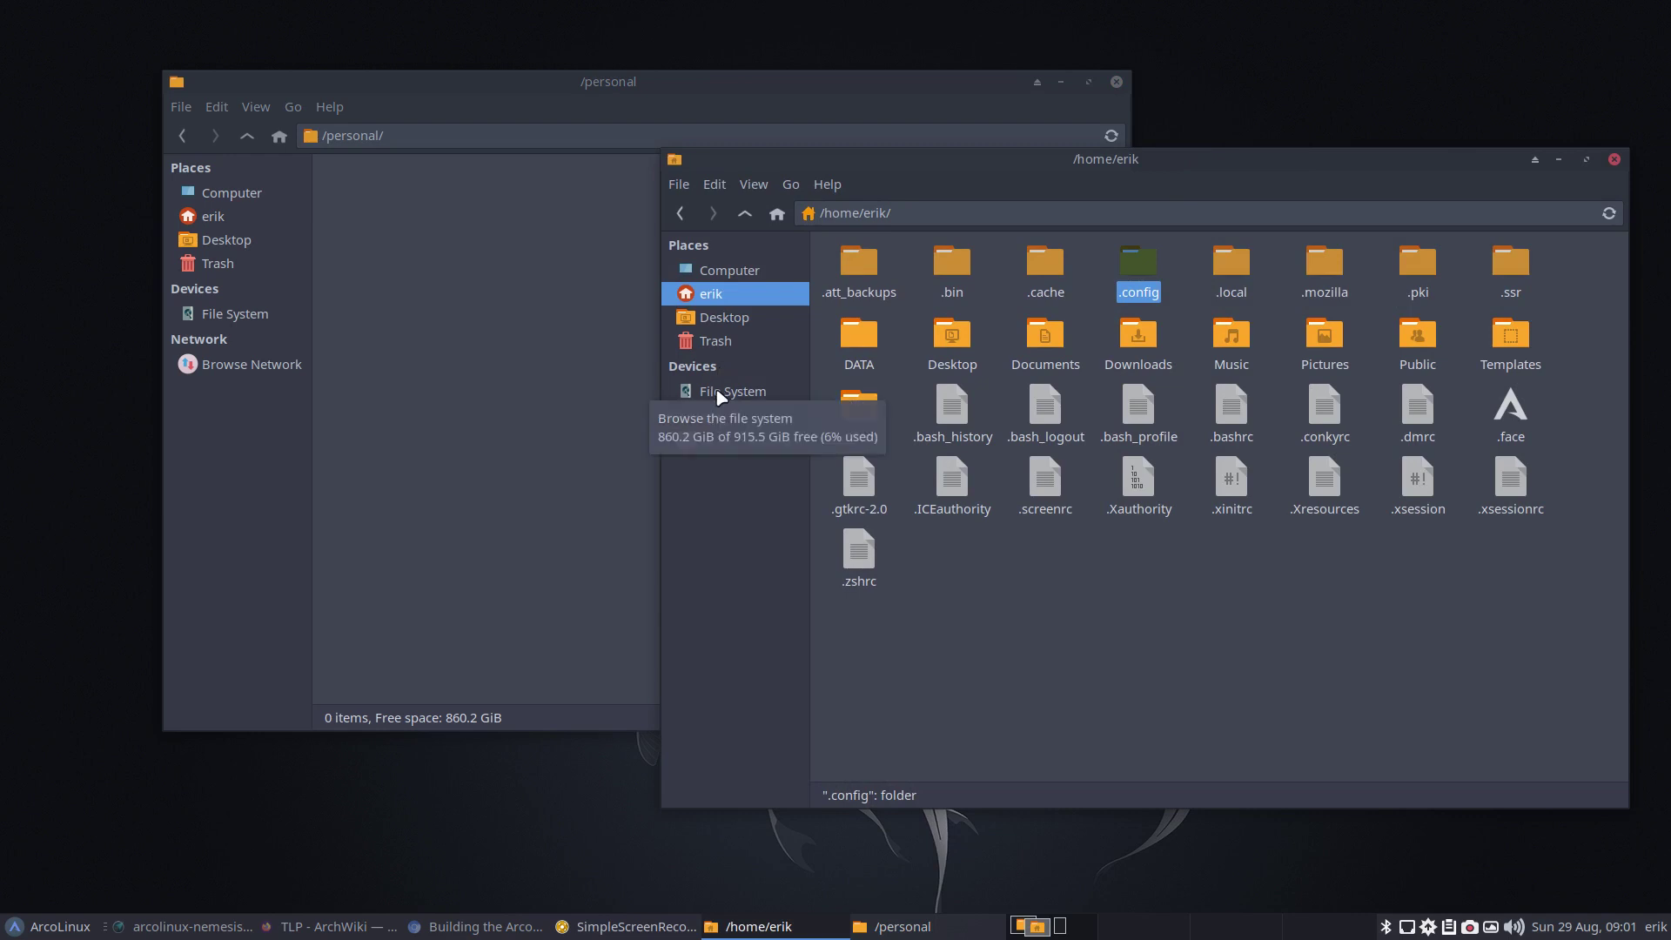
left_click(397, 219)
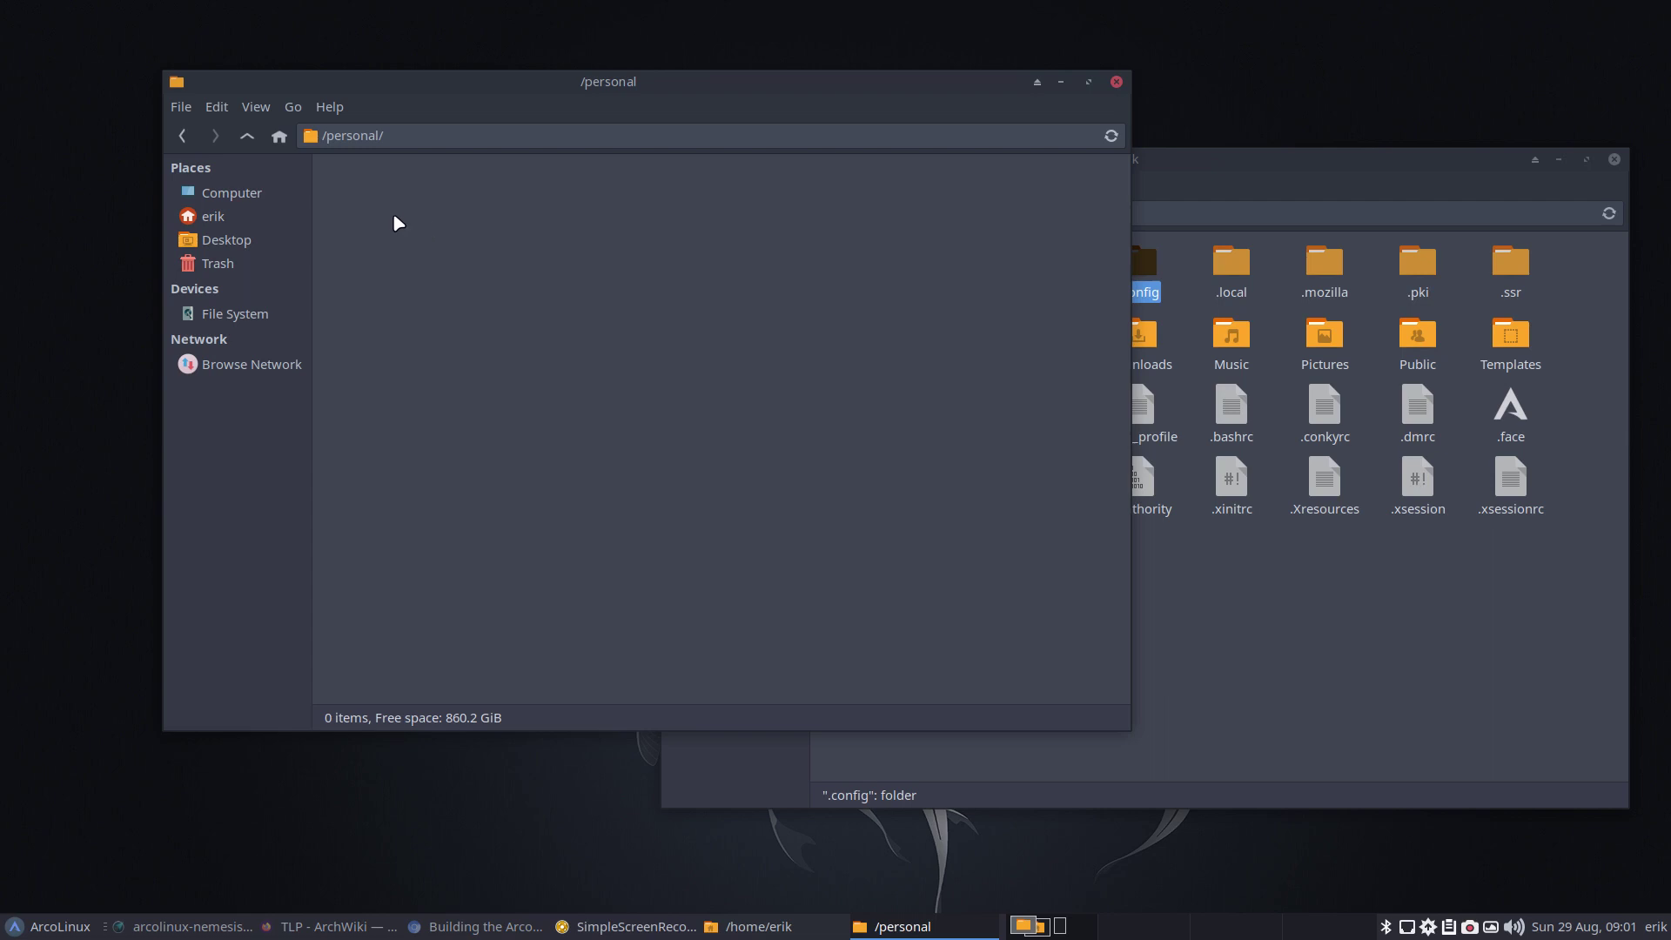
left_click(1242, 603)
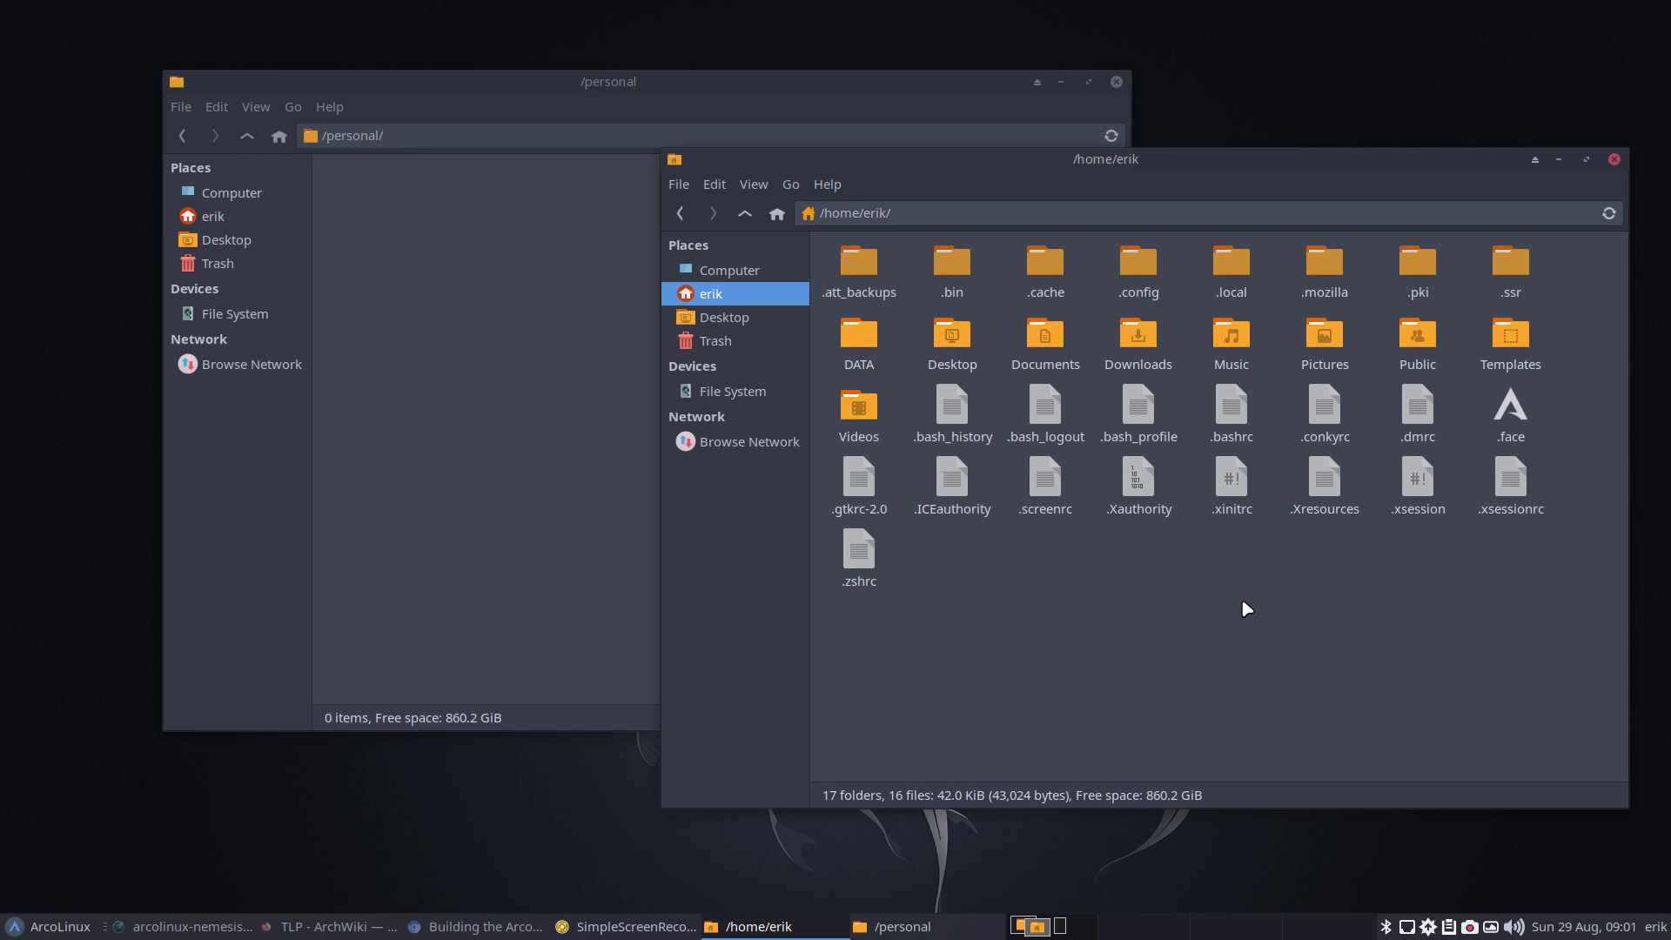
Go from the home folder to DATA/arcolinux-nemesis/Personal-Settings.
double_click(859, 339)
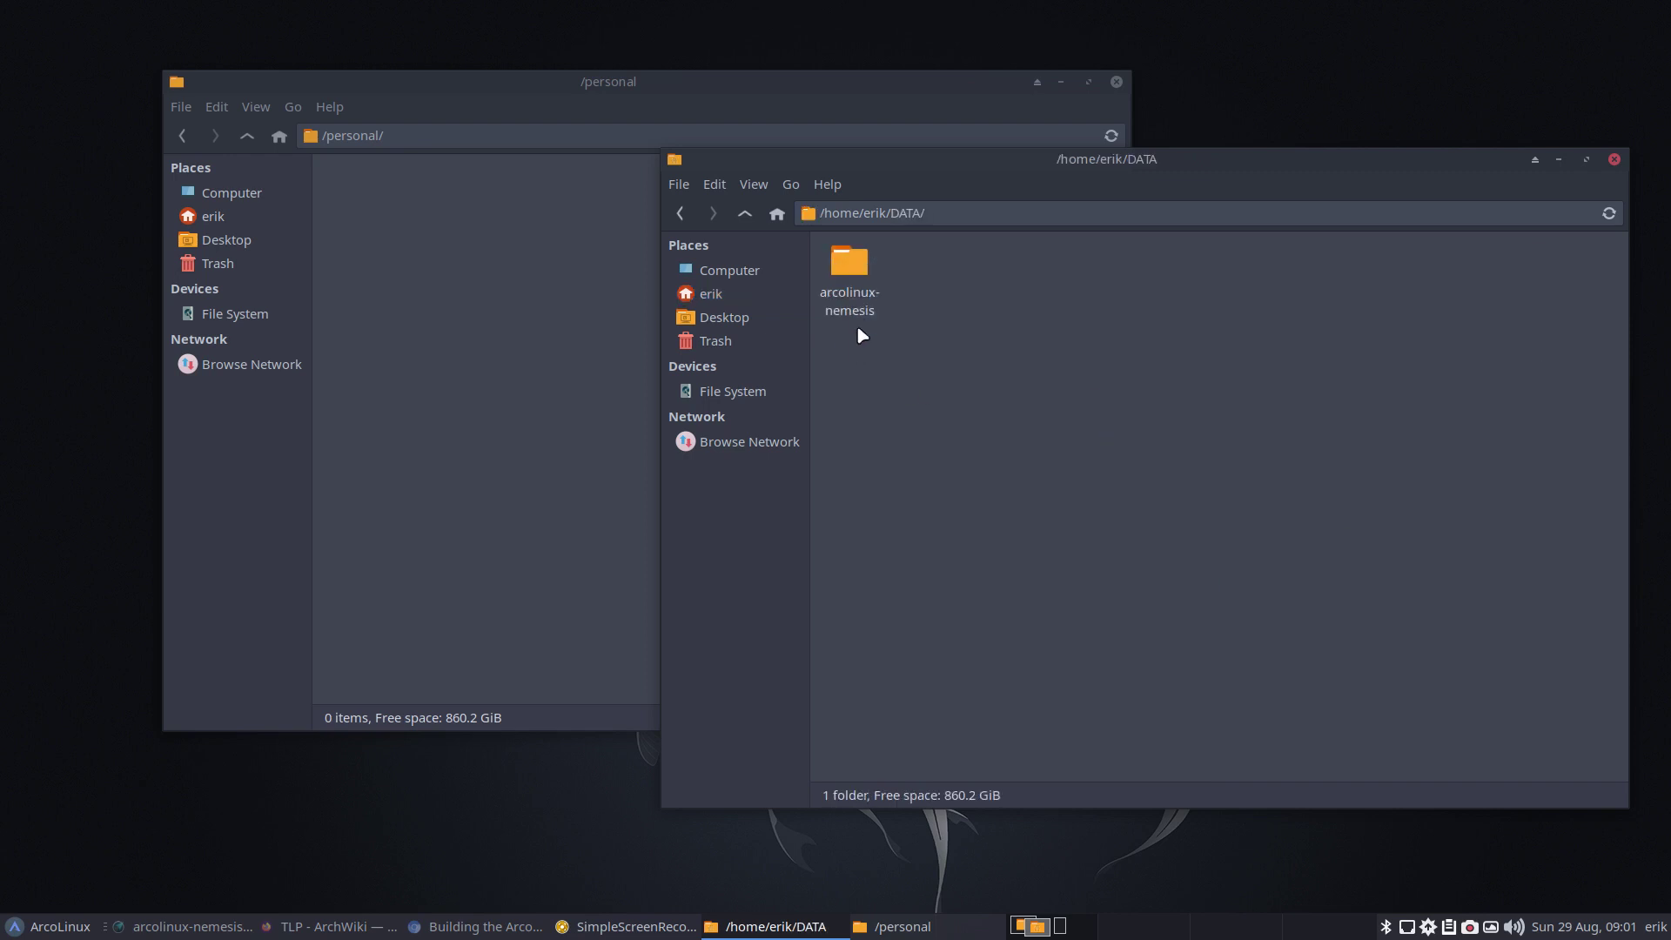
double_click(850, 266)
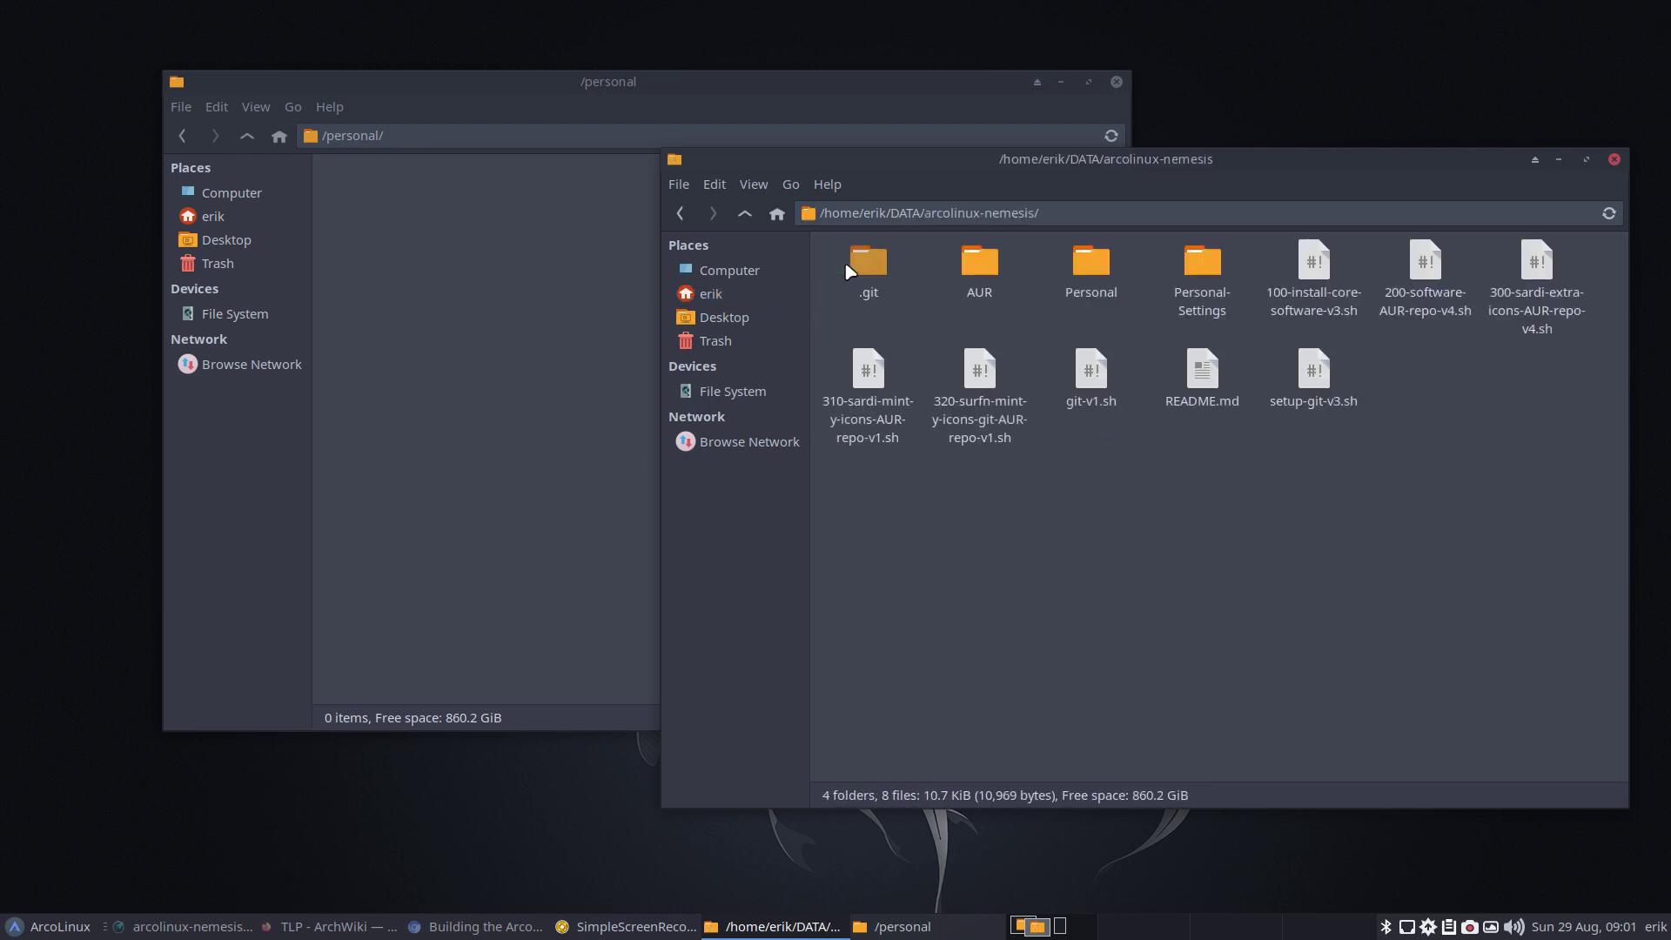
left_click(1079, 268)
double_click(1183, 270)
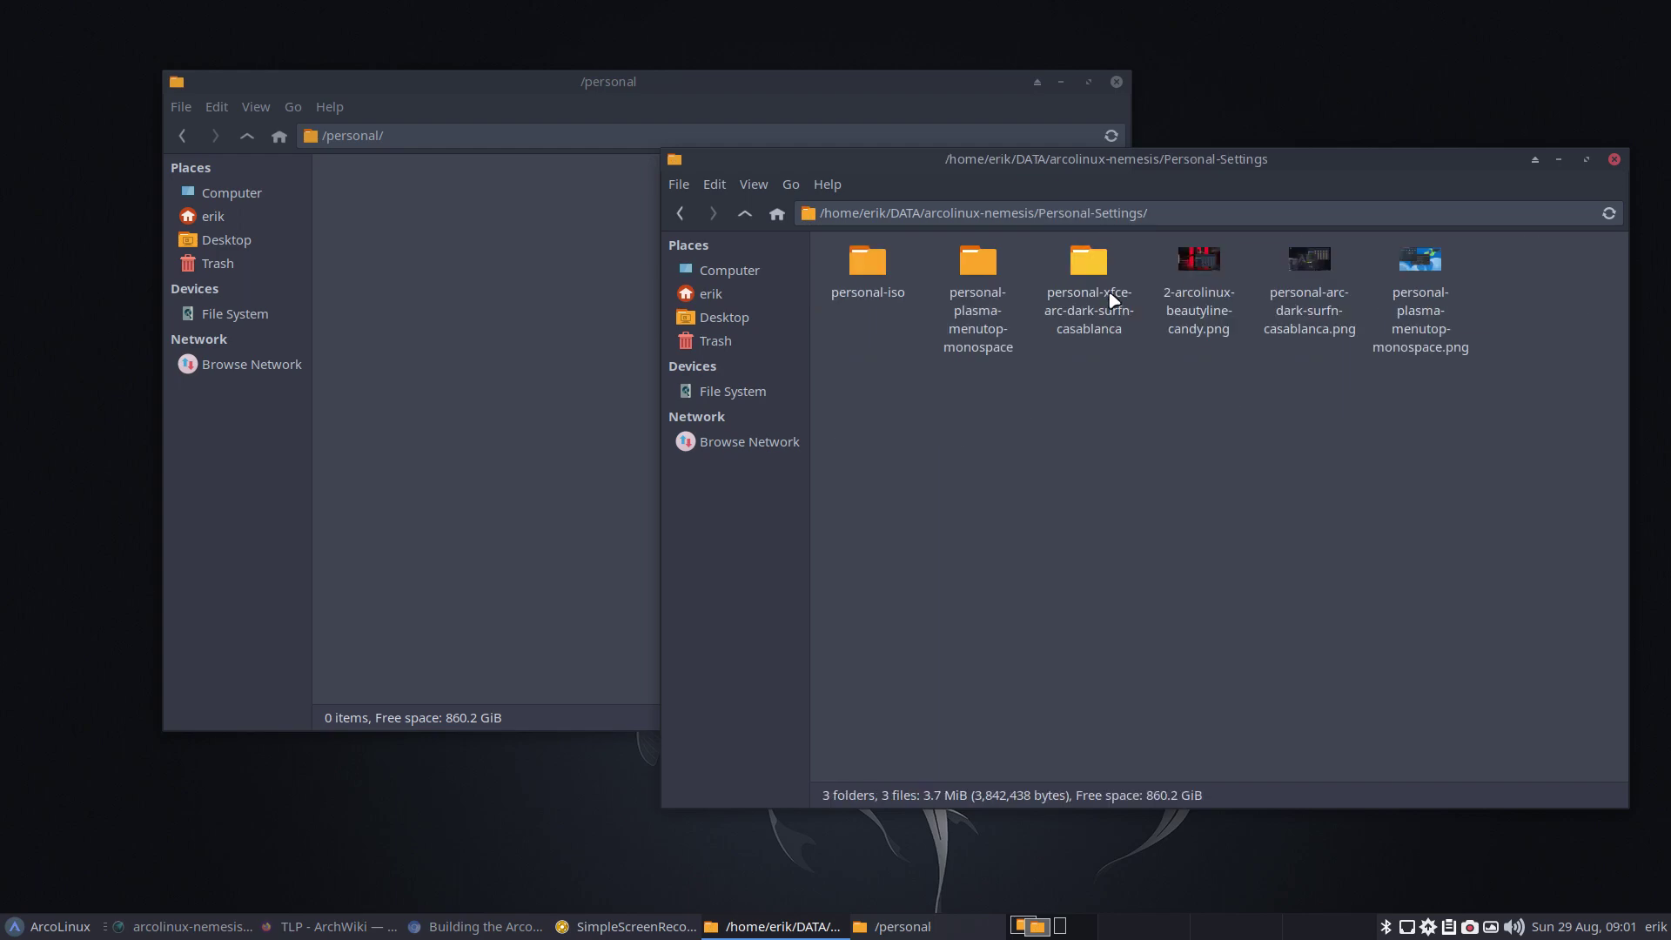
View the 2-arcolinux-beautyline-candy, personal-arc-dark-surfn-casablanca and personal-plasma-menutop-monospace PNG previews, closing each one.
double_click(1190, 291)
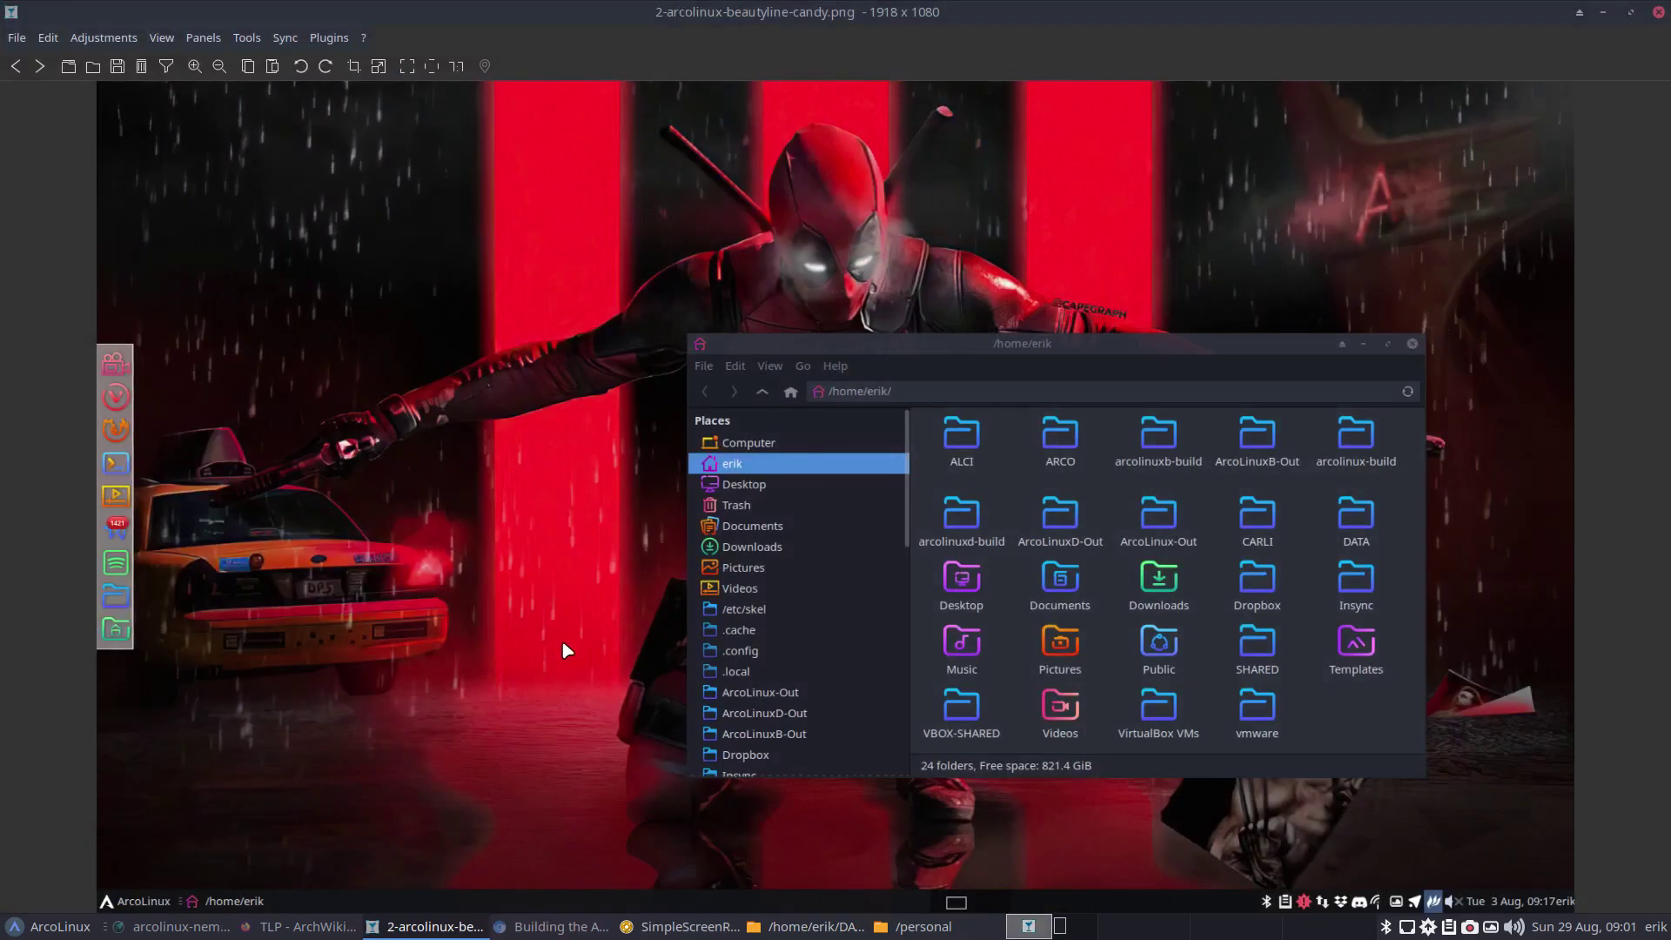
left_click(1658, 12)
double_click(1303, 256)
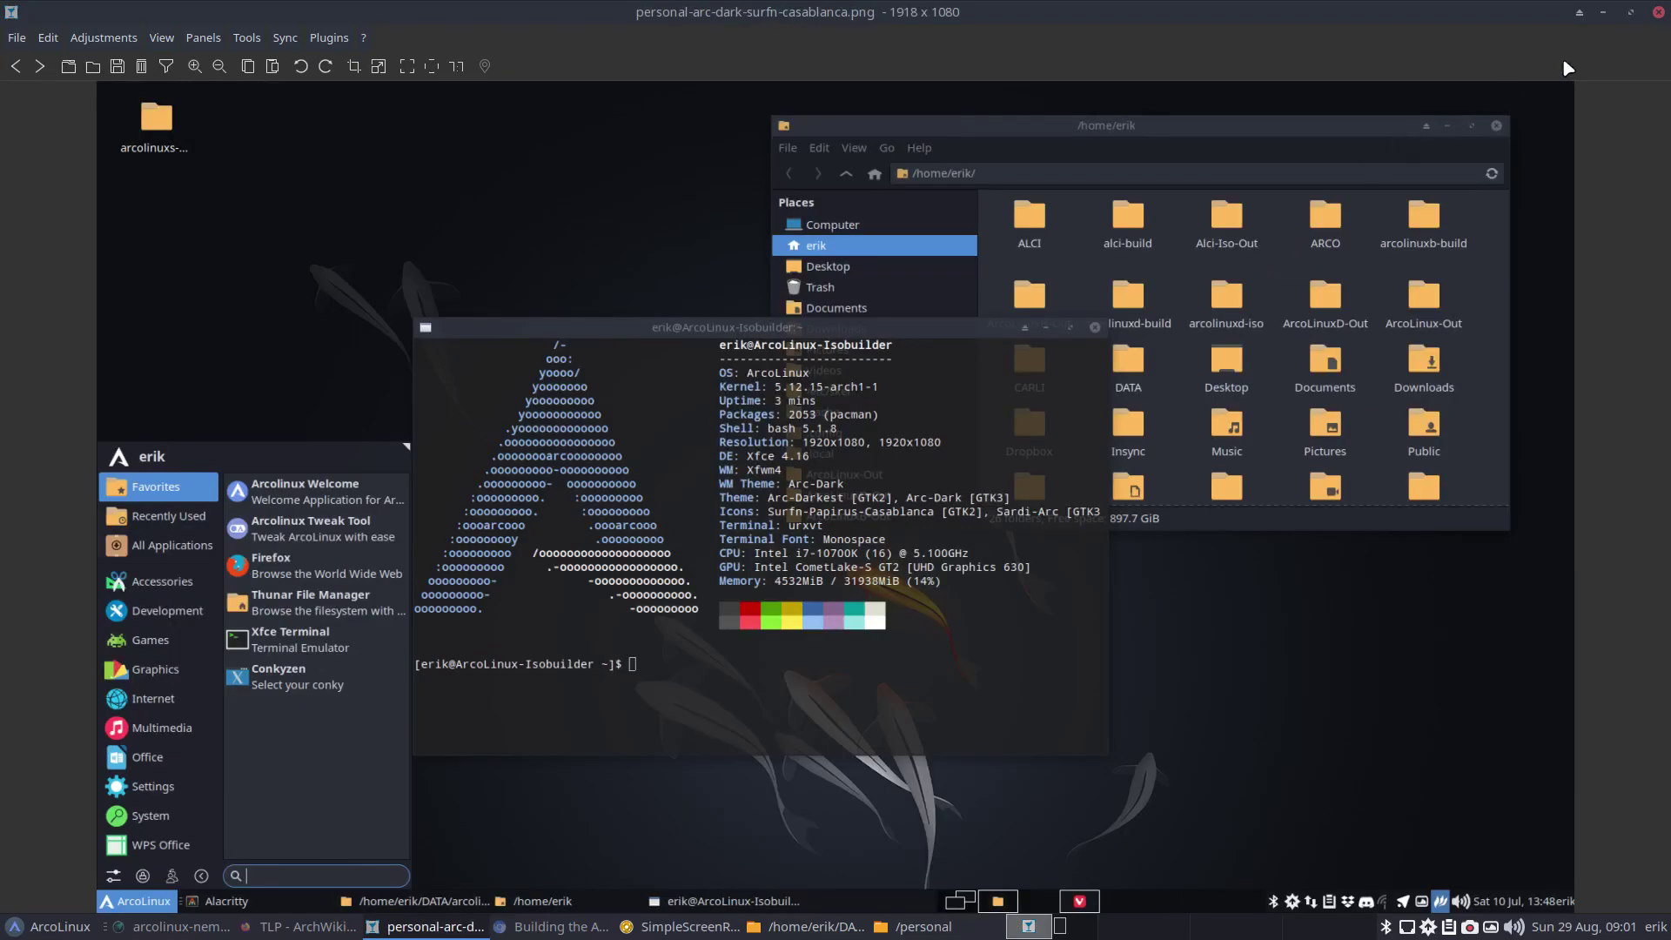
left_click(1661, 13)
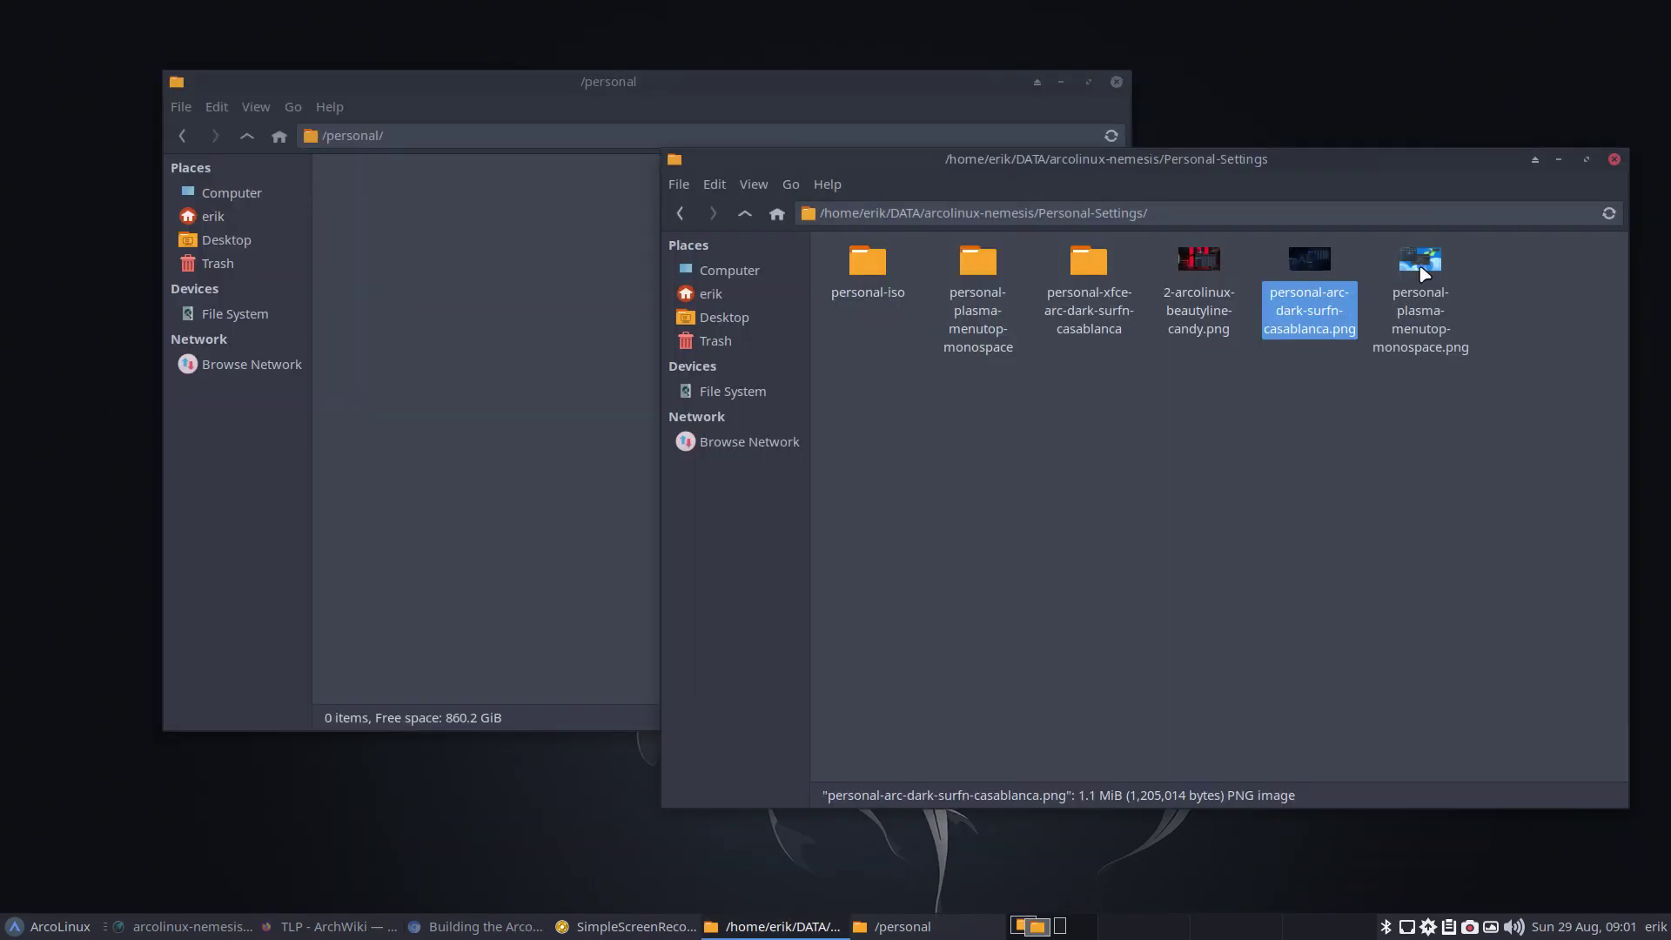
double_click(1407, 284)
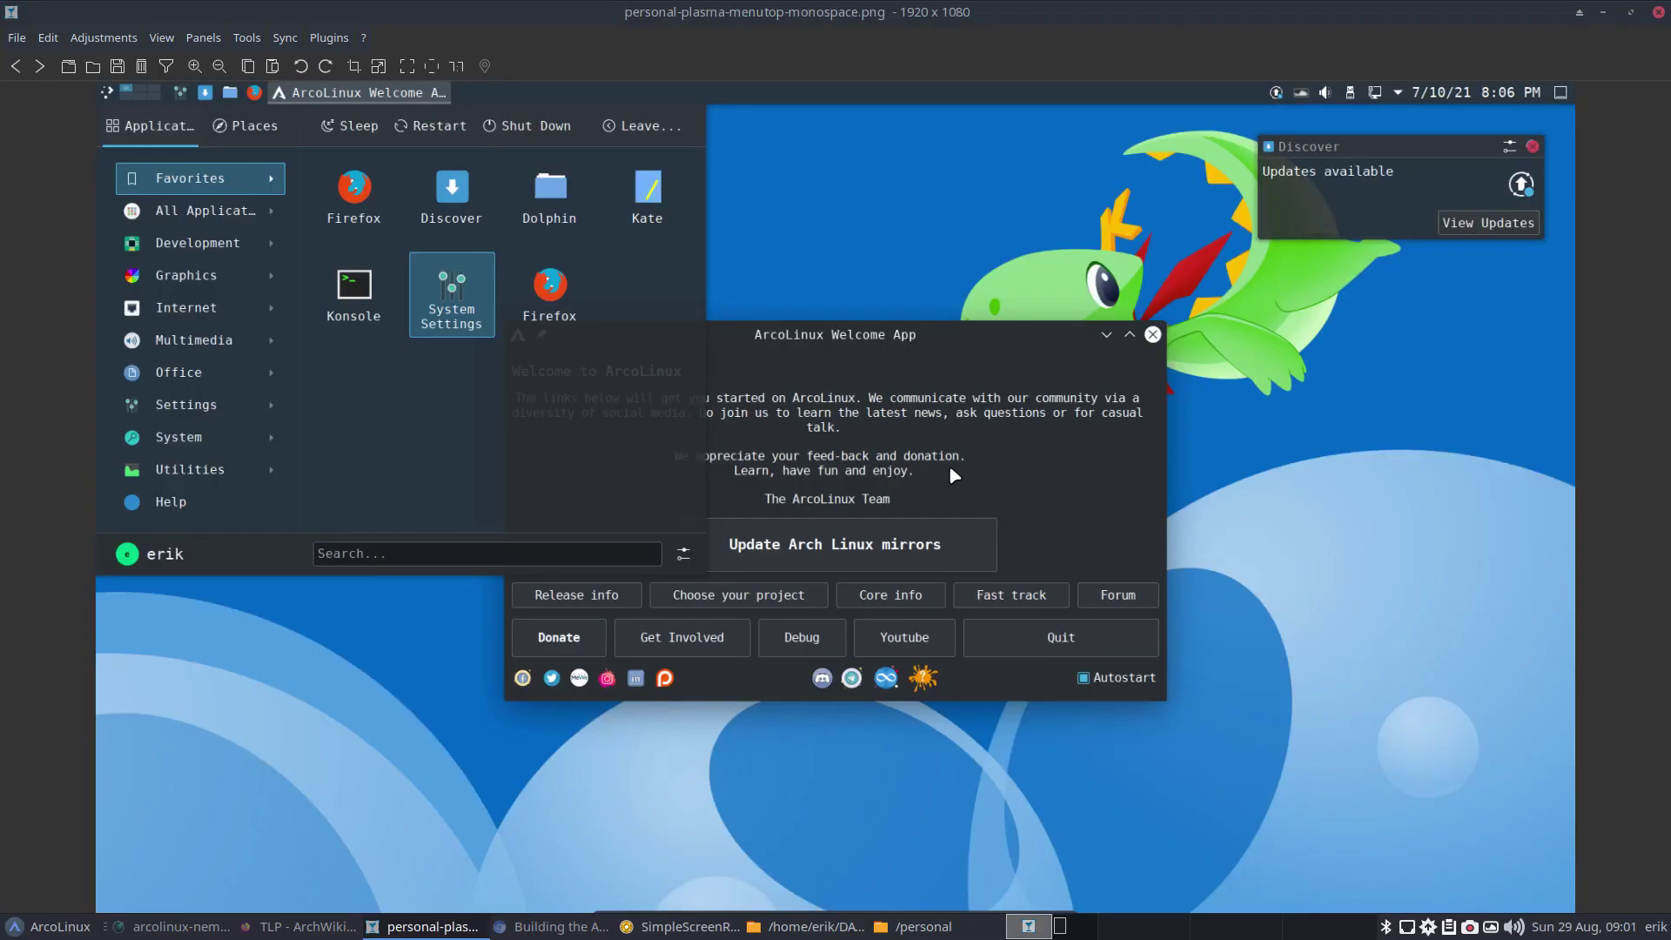
left_click(1658, 13)
Clear the file selection and open the personal-plasma-menutop-monospace folder in Personal-Settings.
left_click(1183, 421)
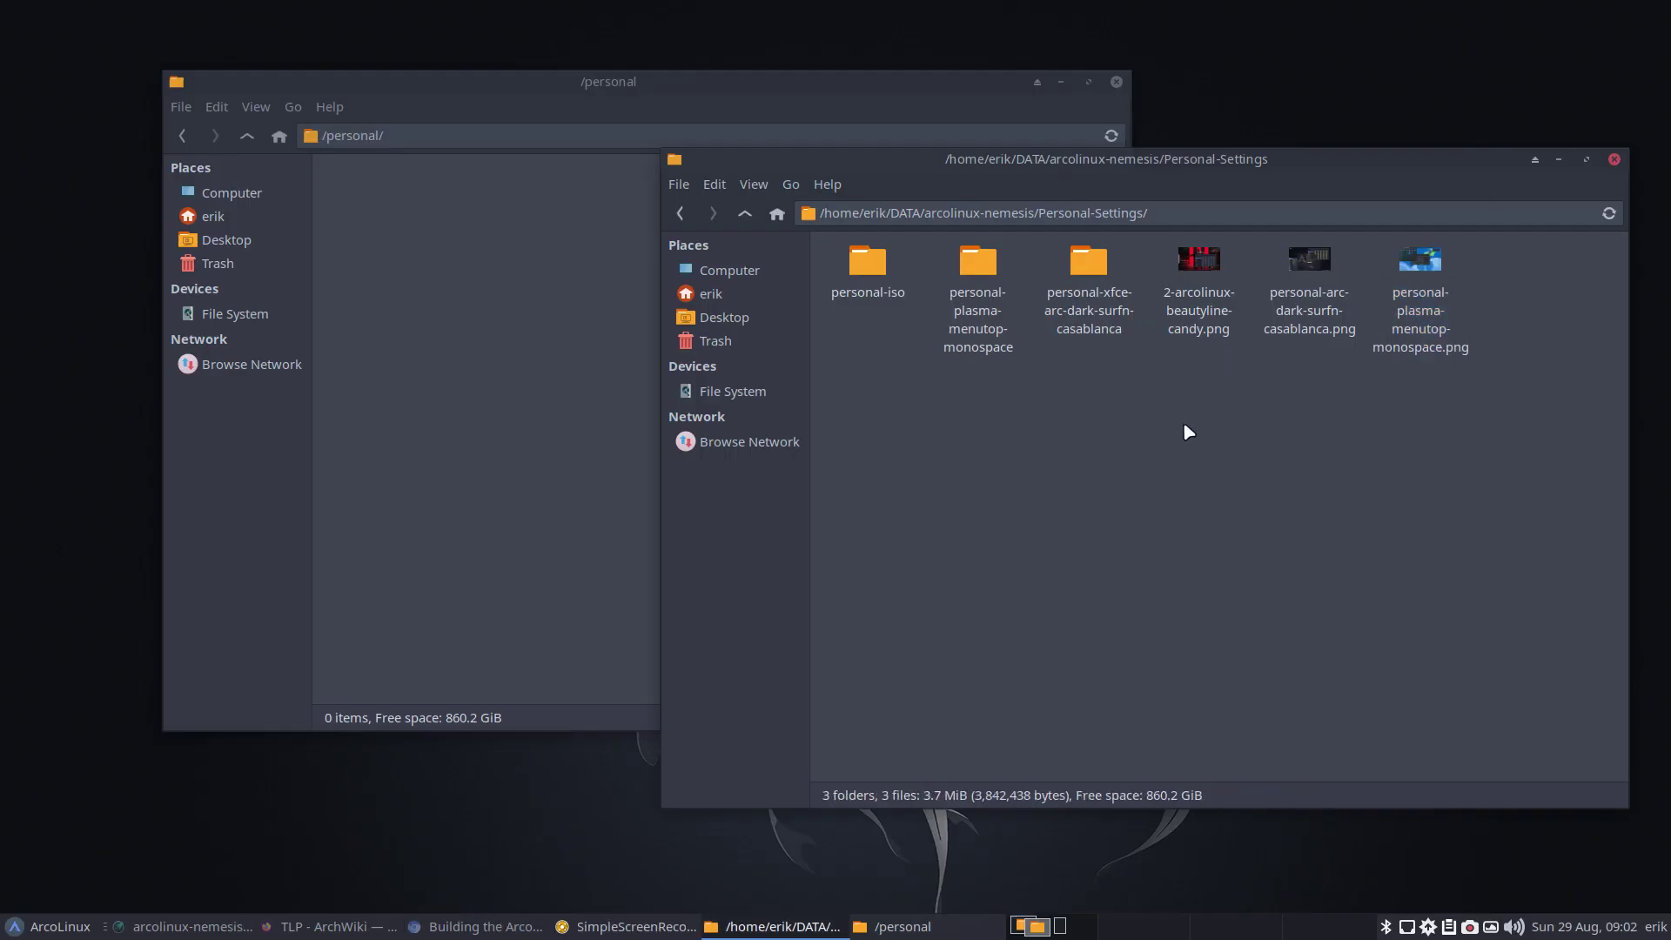
left_click(979, 261)
double_click(986, 263)
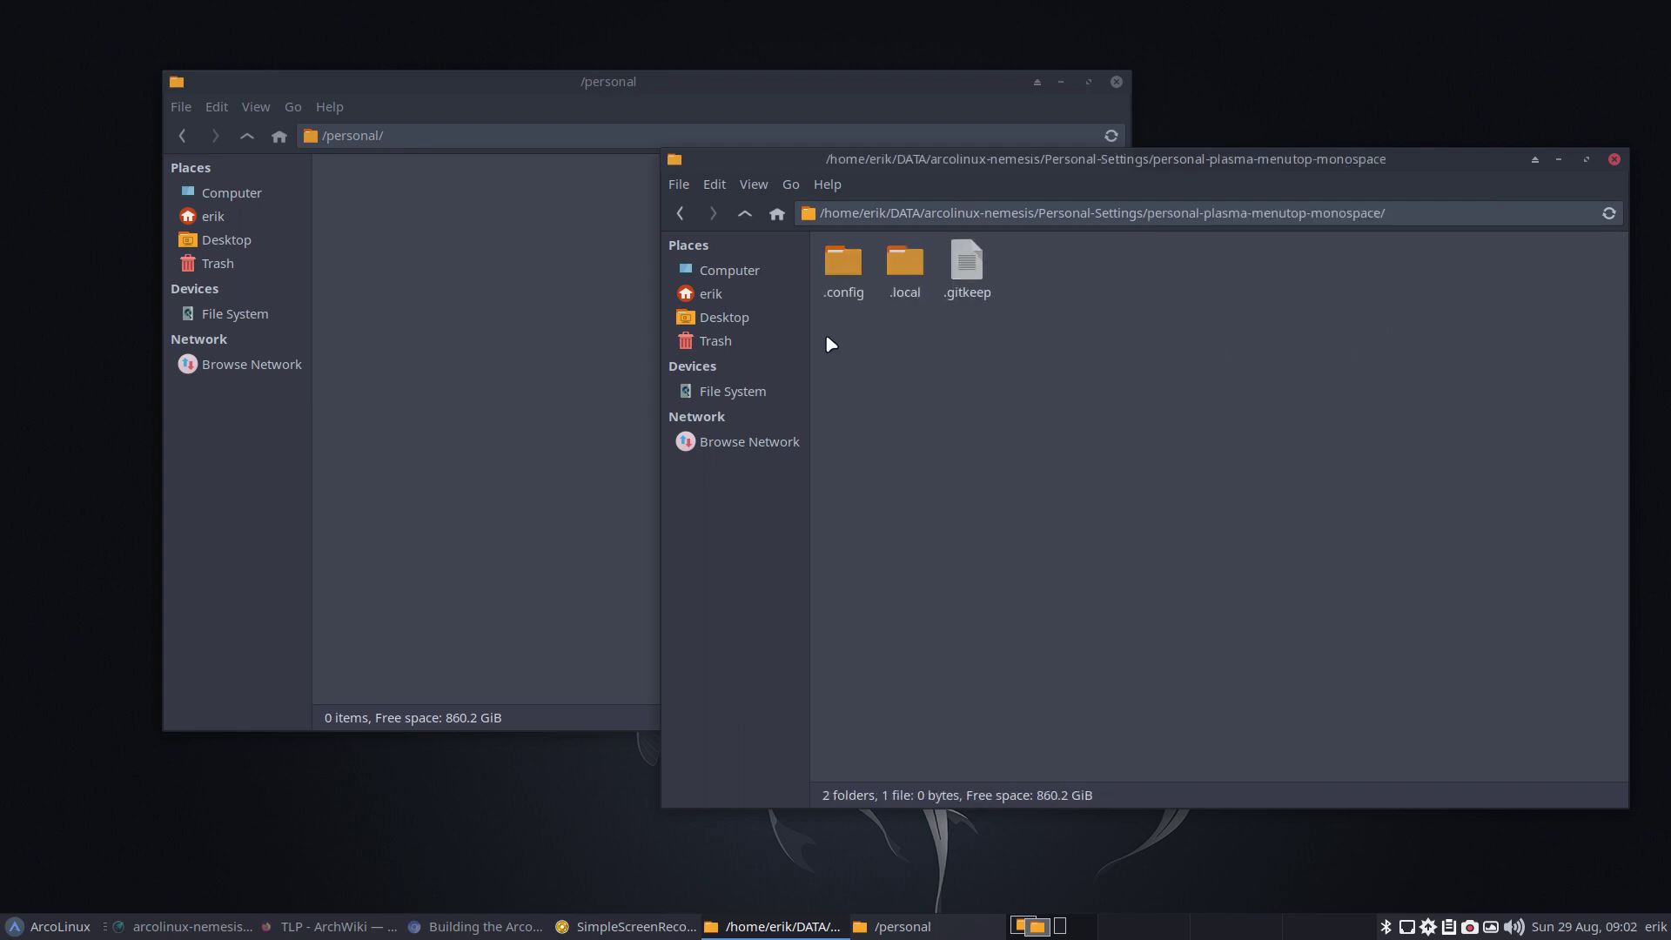
Look inside the .config folder of personal-plasma-menutop-monospace and return to the Personal-Settings folder.
left_click_drag(823, 336, 924, 272)
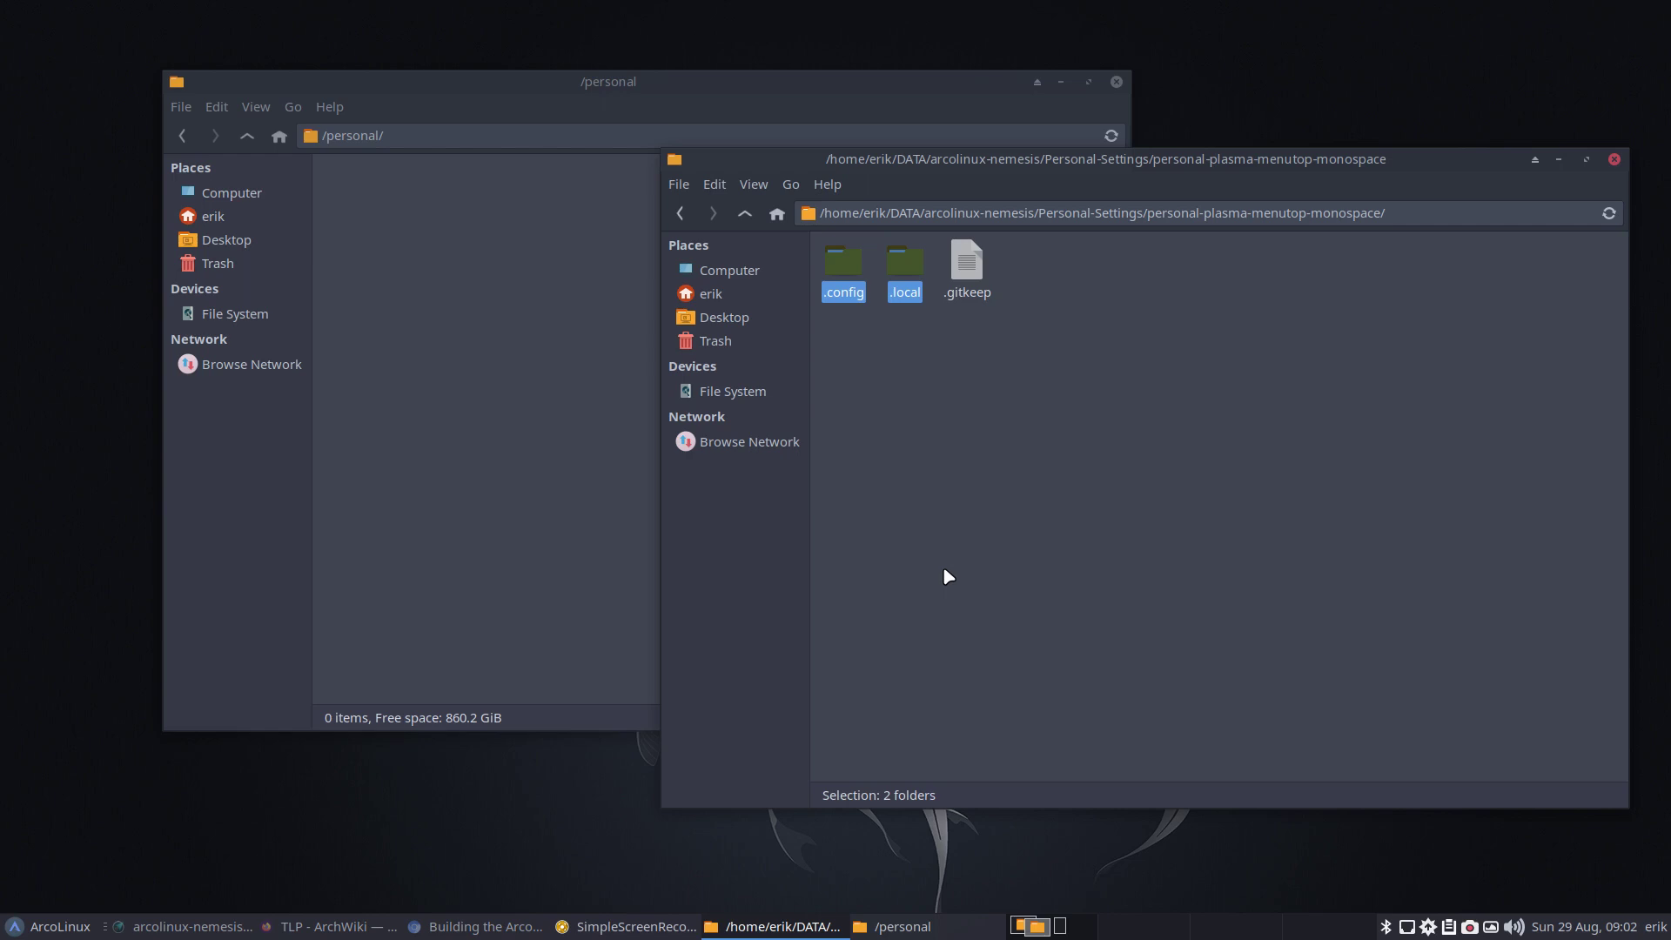
double_click(868, 277)
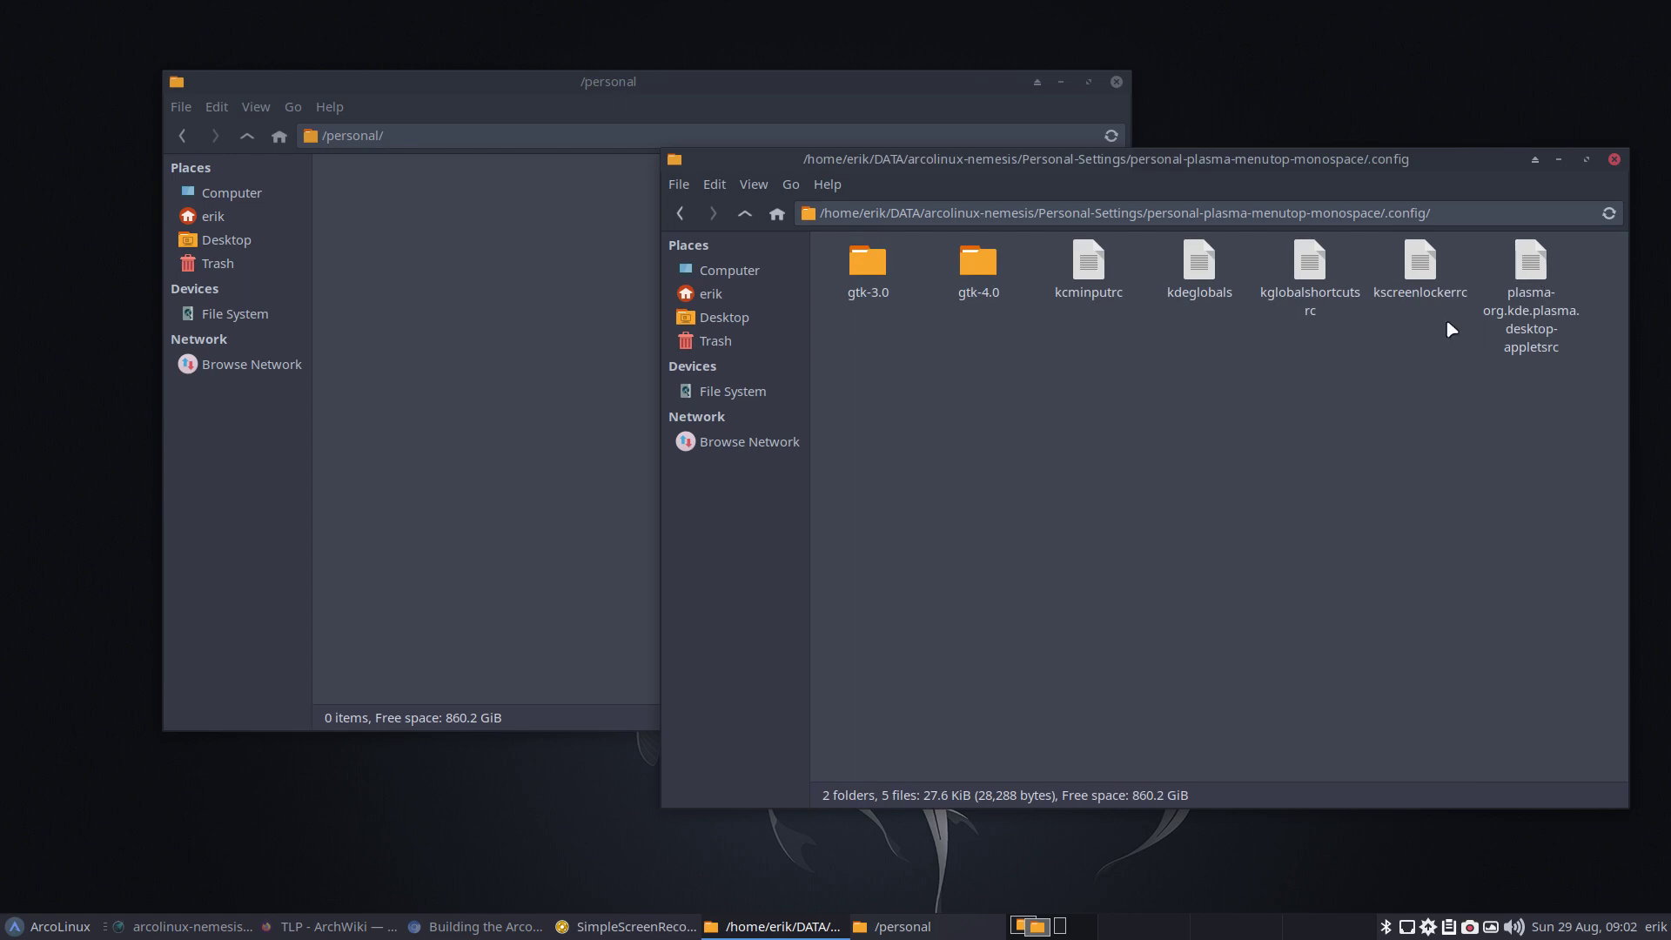
left_click(745, 214)
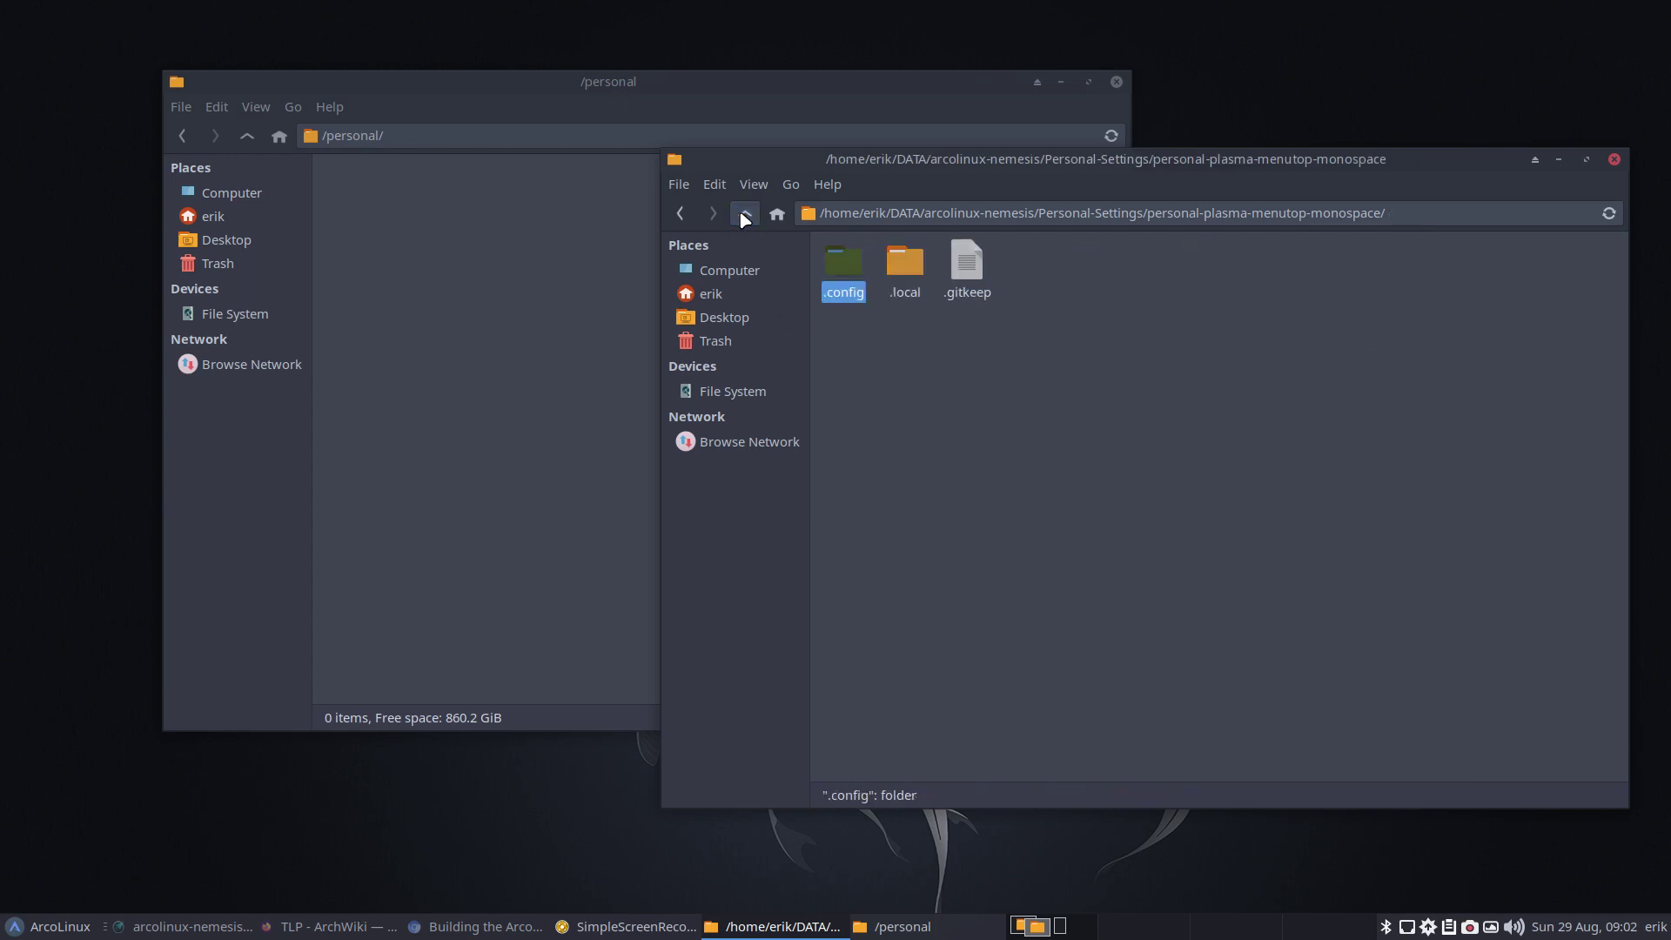
left_click(745, 216)
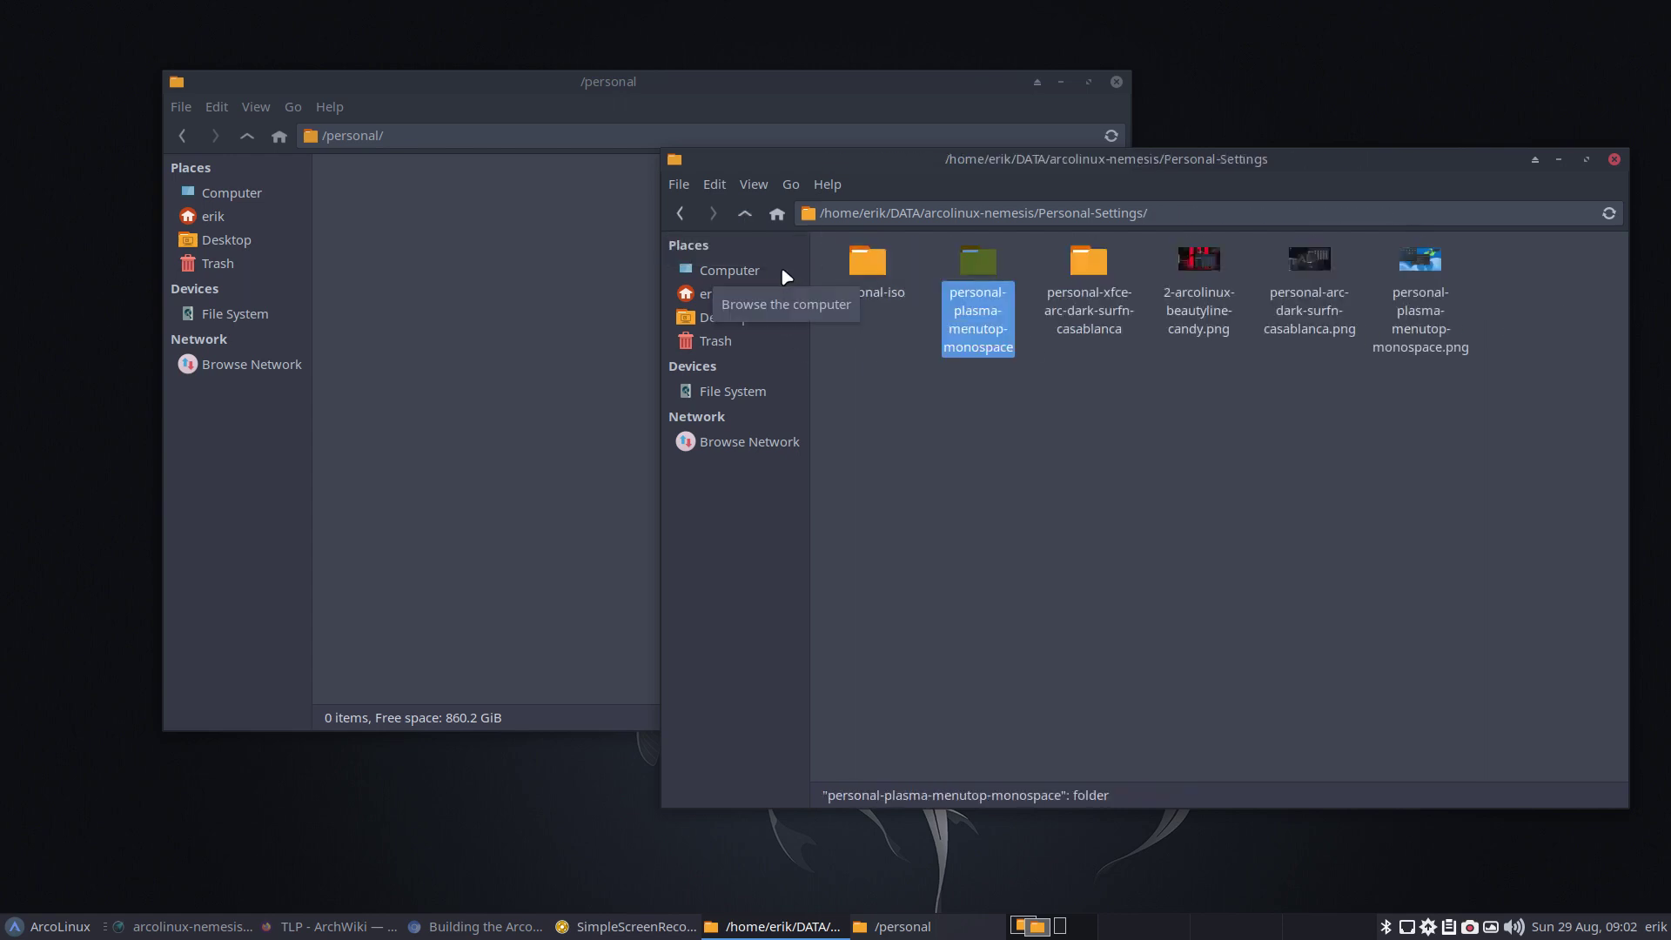
View the contents of the personal-iso folder, go back up to arcolinux-nemesis and open its Personal folder.
double_click(876, 264)
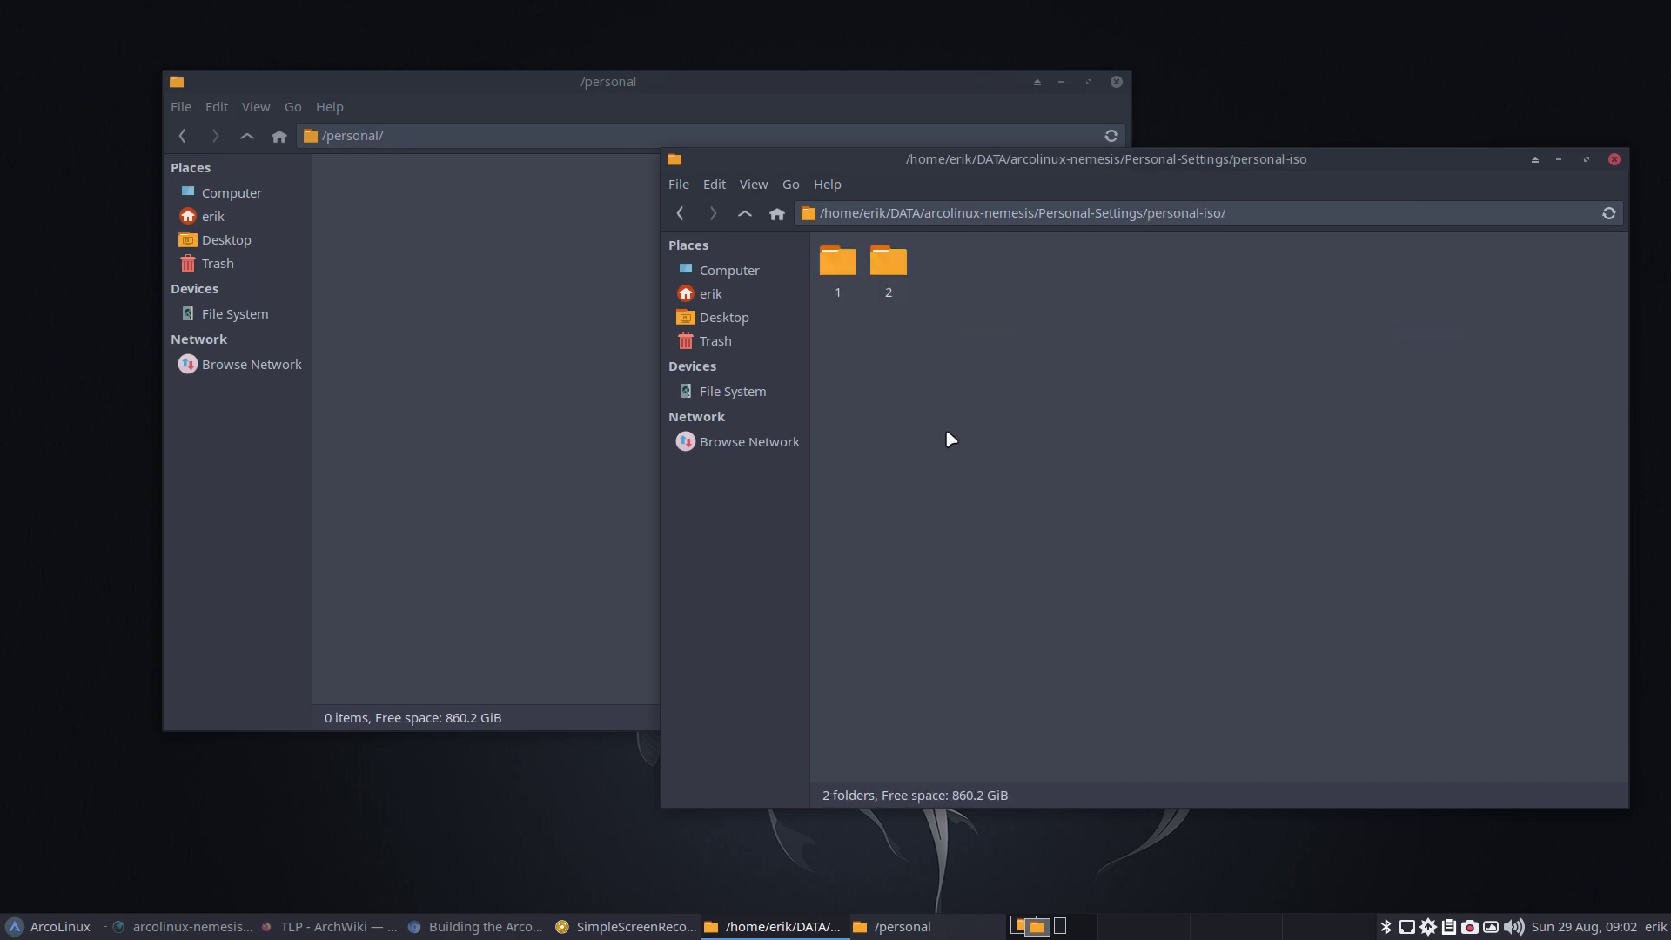
left_click(745, 217)
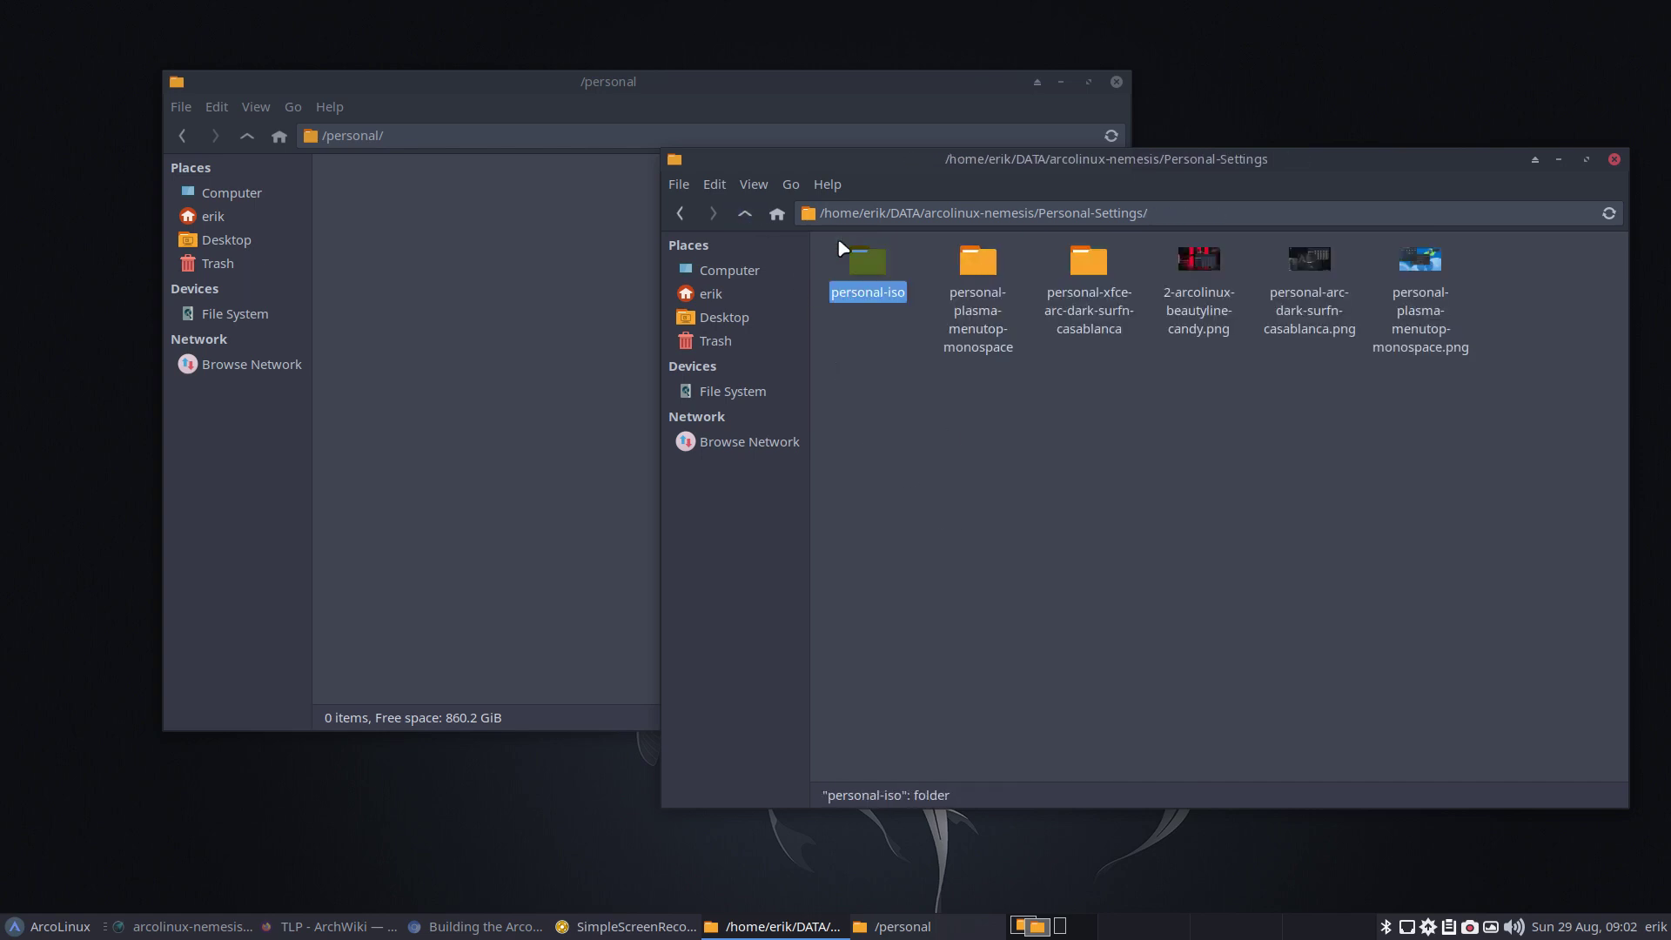
left_click(746, 218)
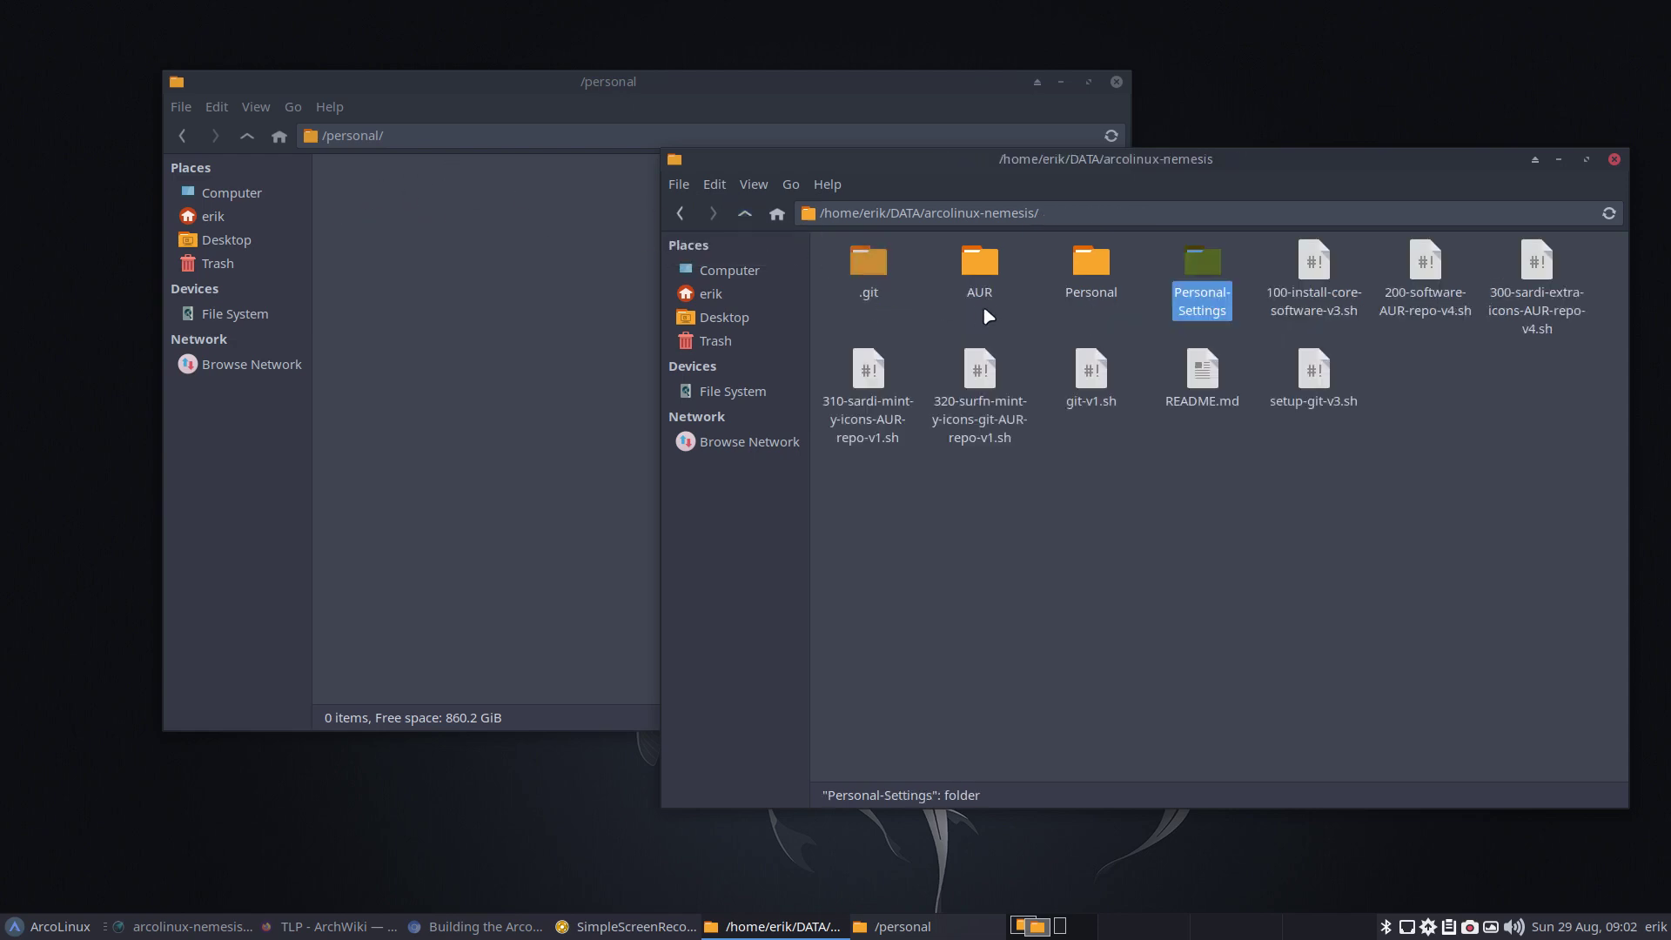
left_click(1086, 271)
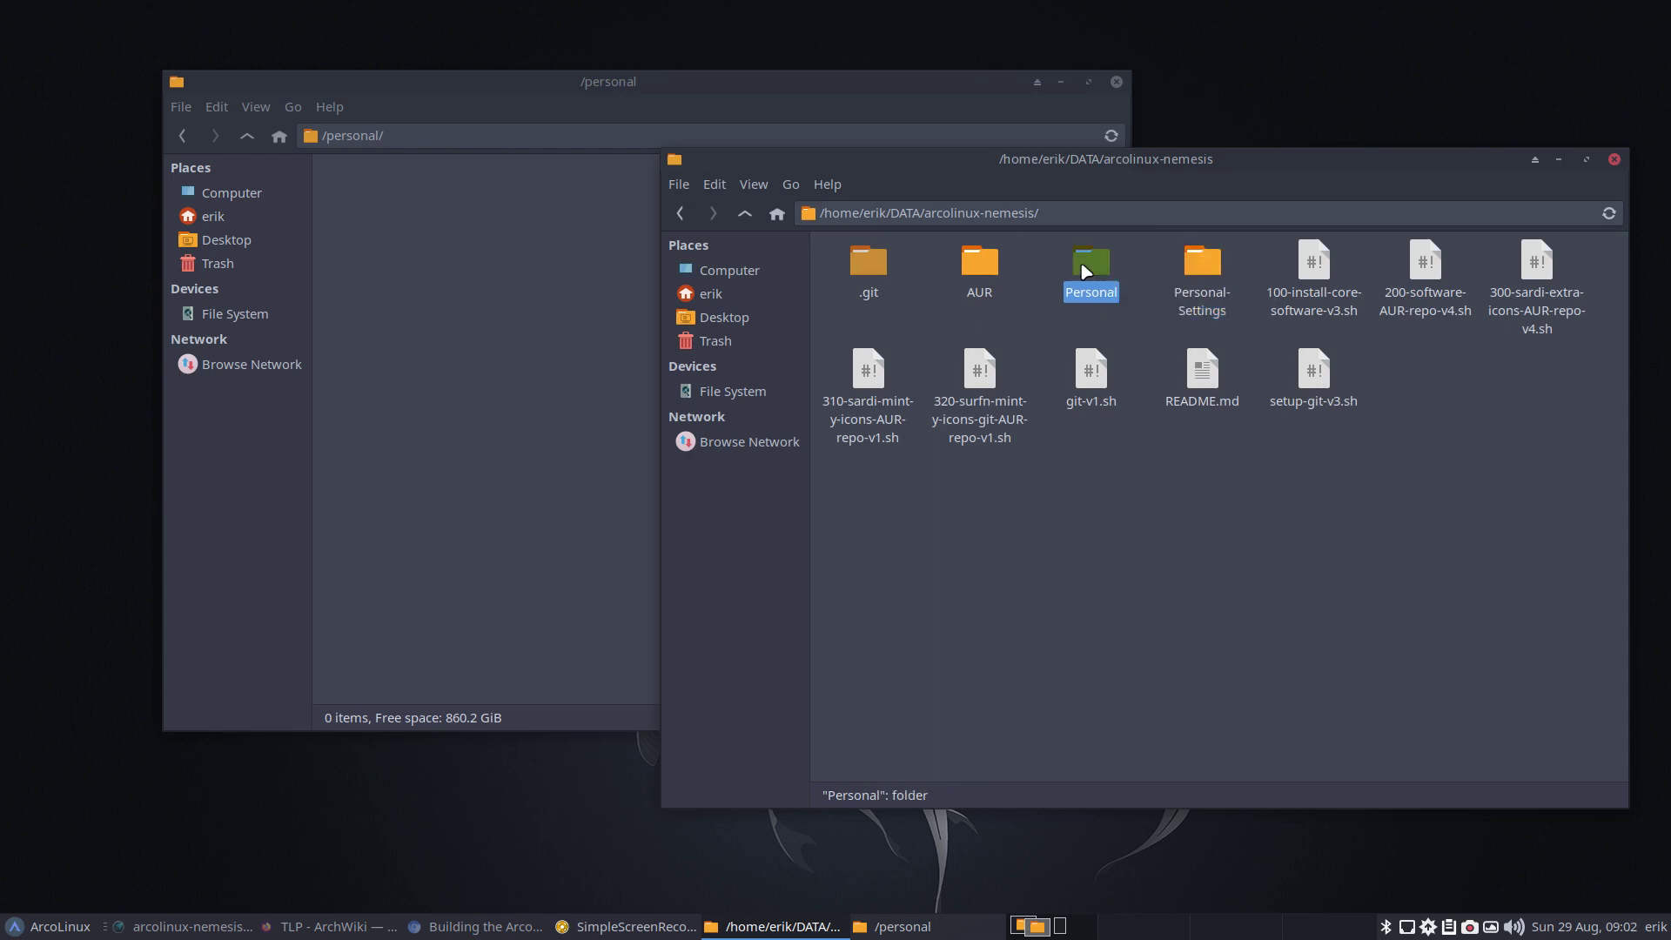
double_click(1086, 272)
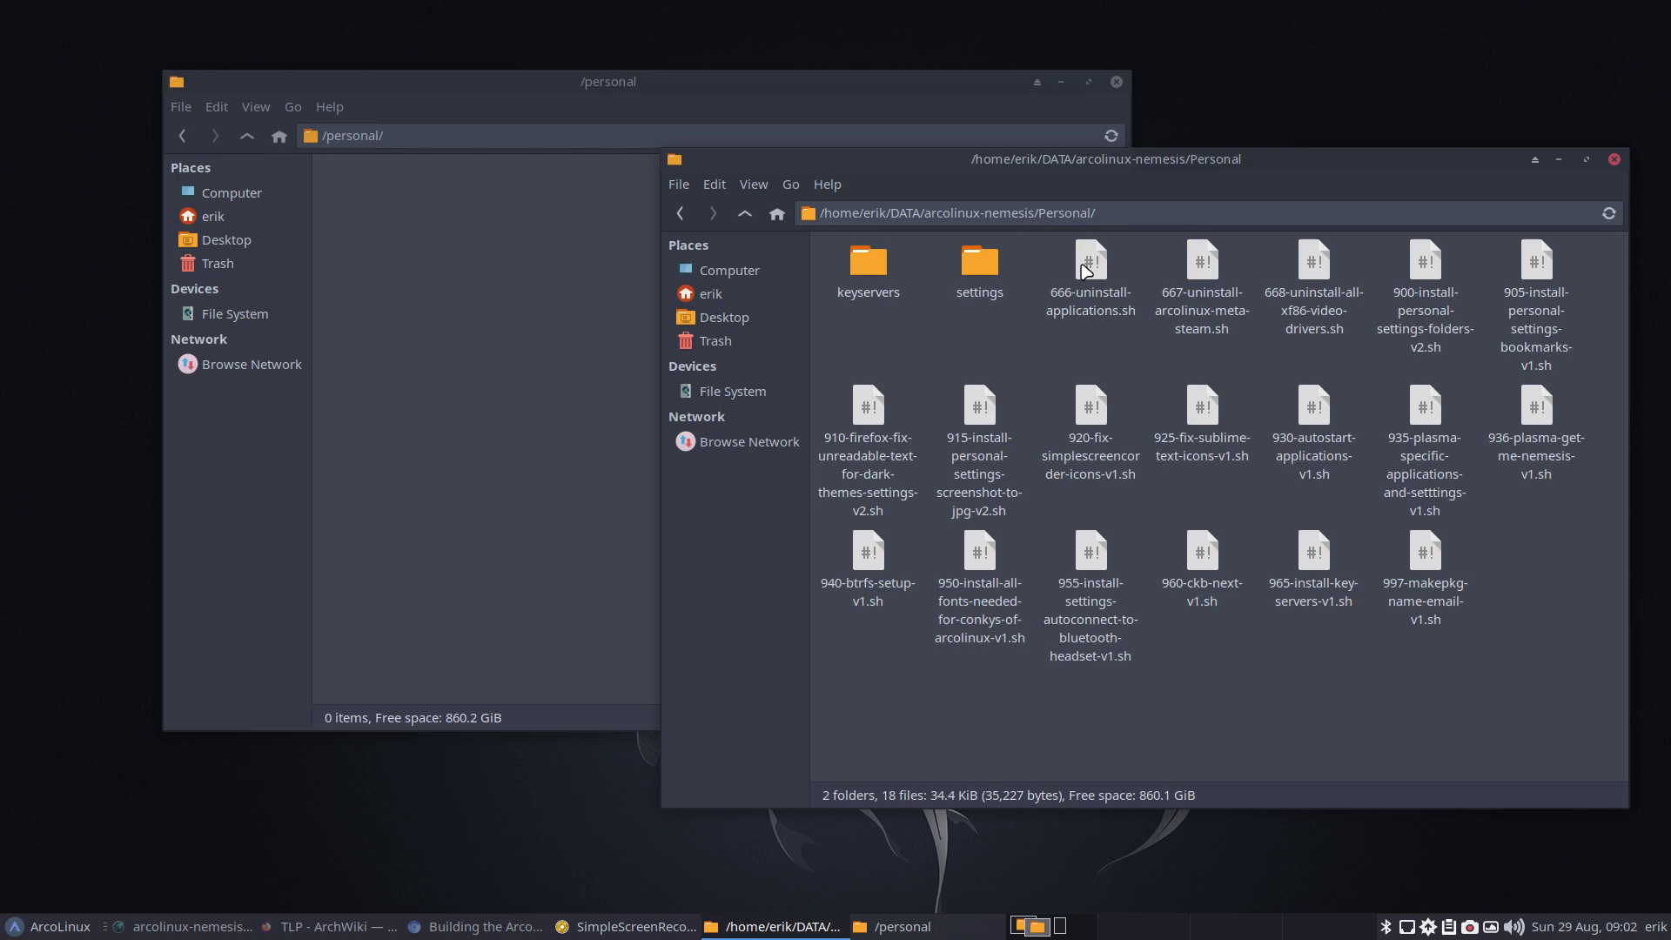
Move the /personal window farther away from the arcolinux-nemesis/Personal window and bring the Personal window to the front.
left_click(494, 272)
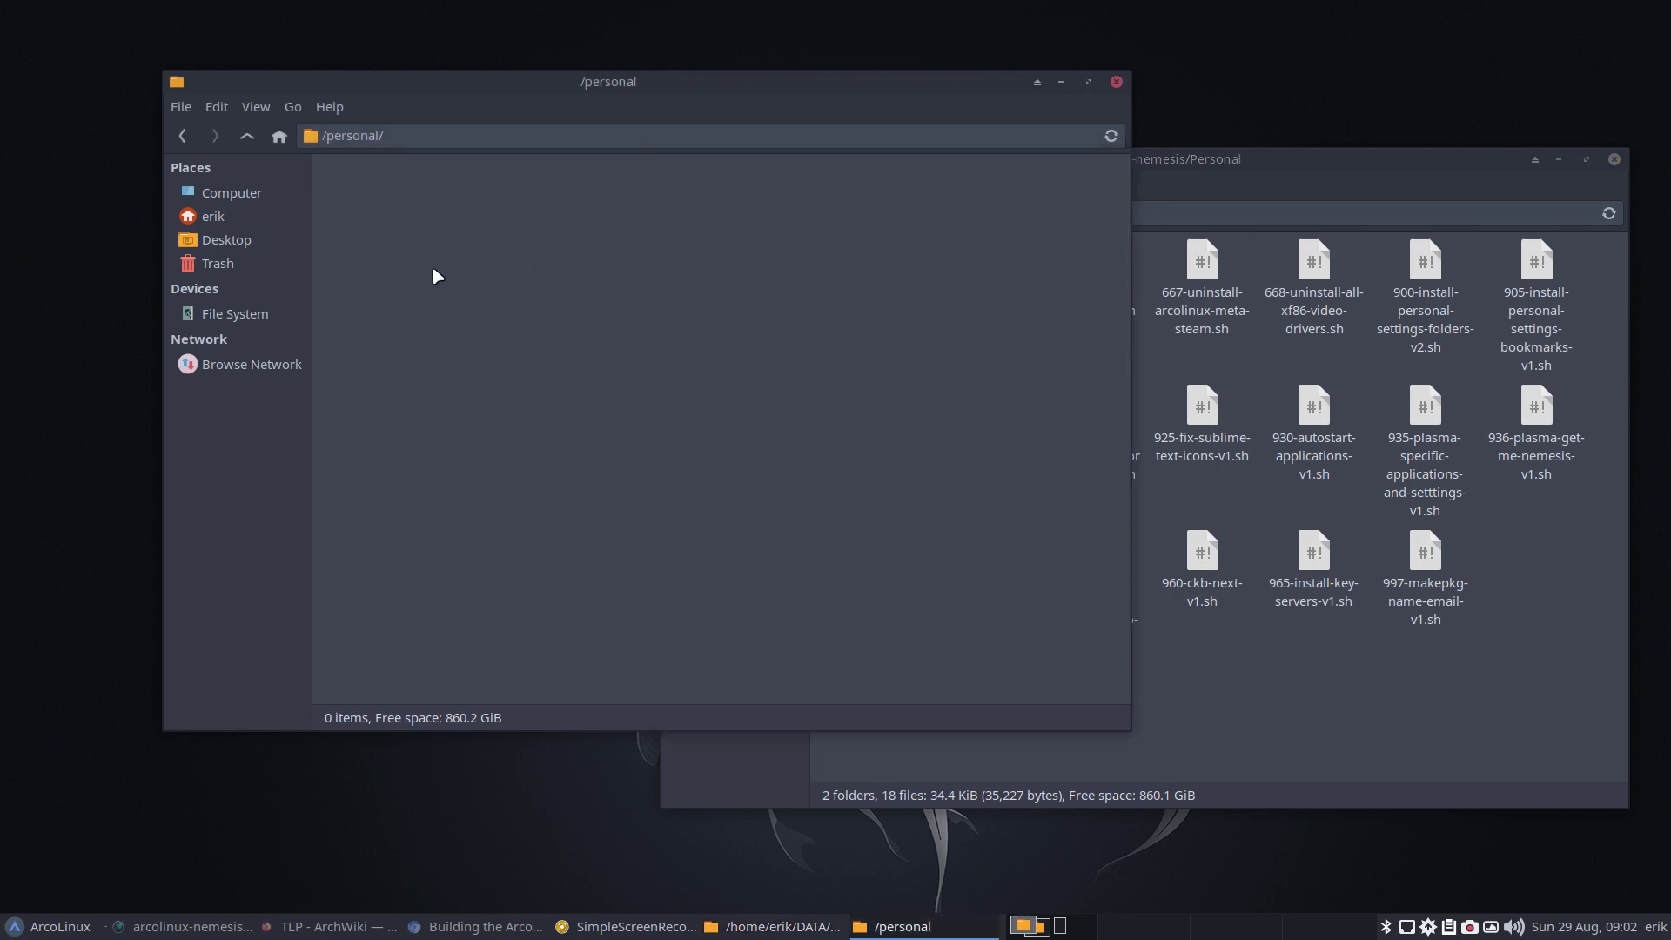
left_click_drag(538, 87, 410, 111)
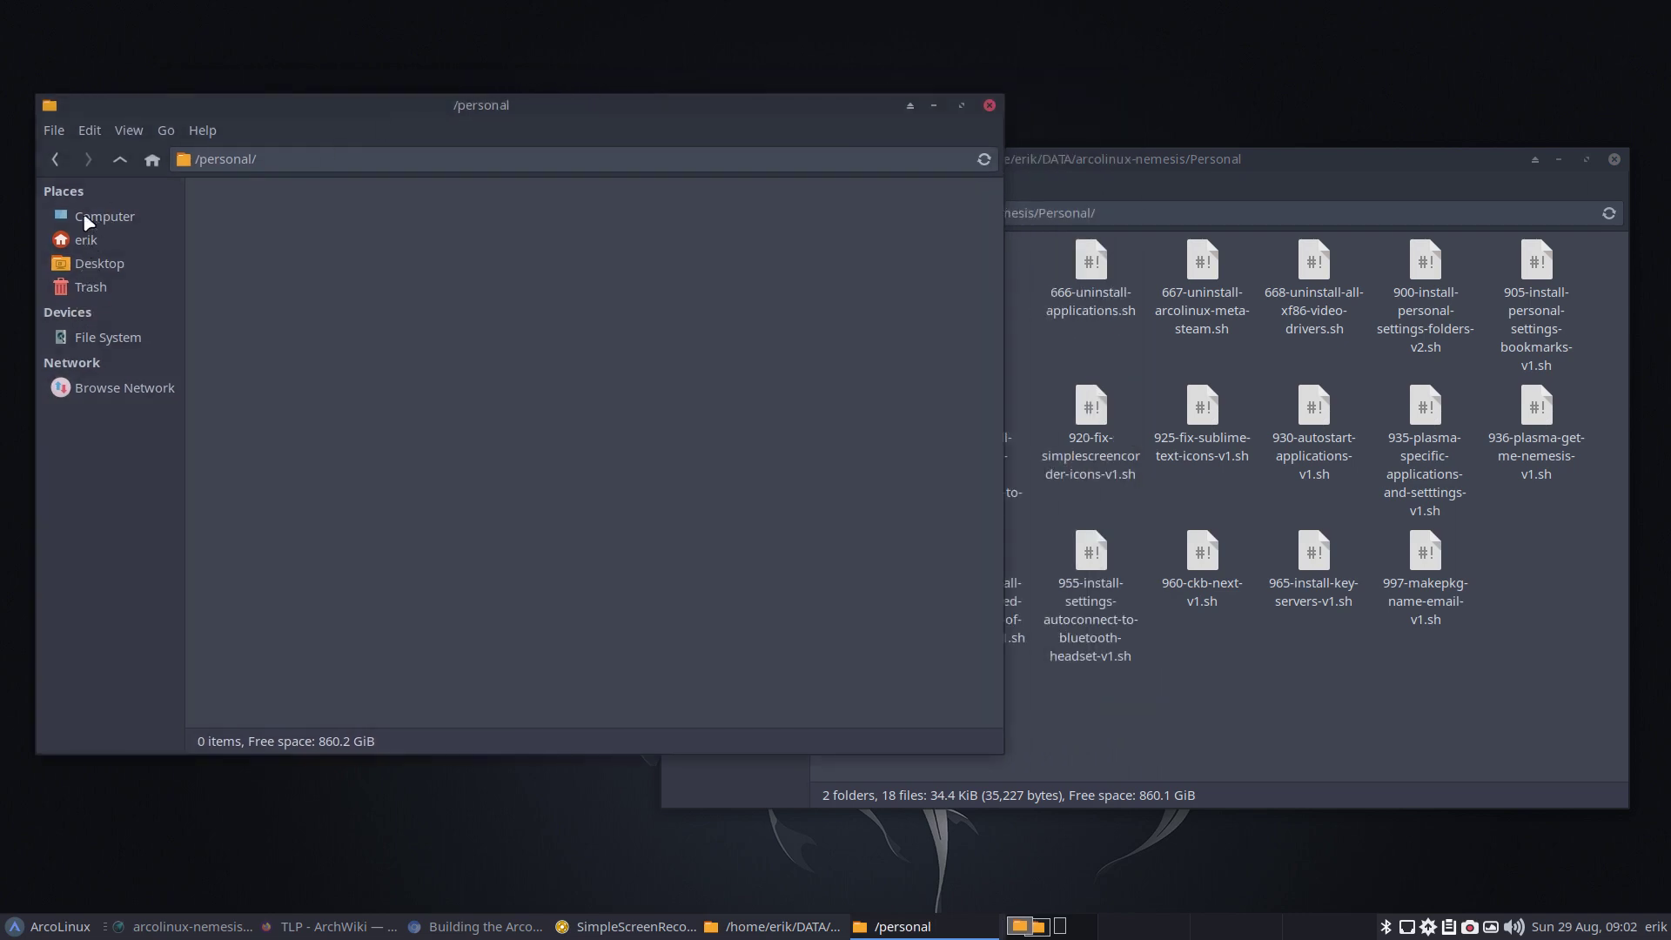
left_click(1189, 665)
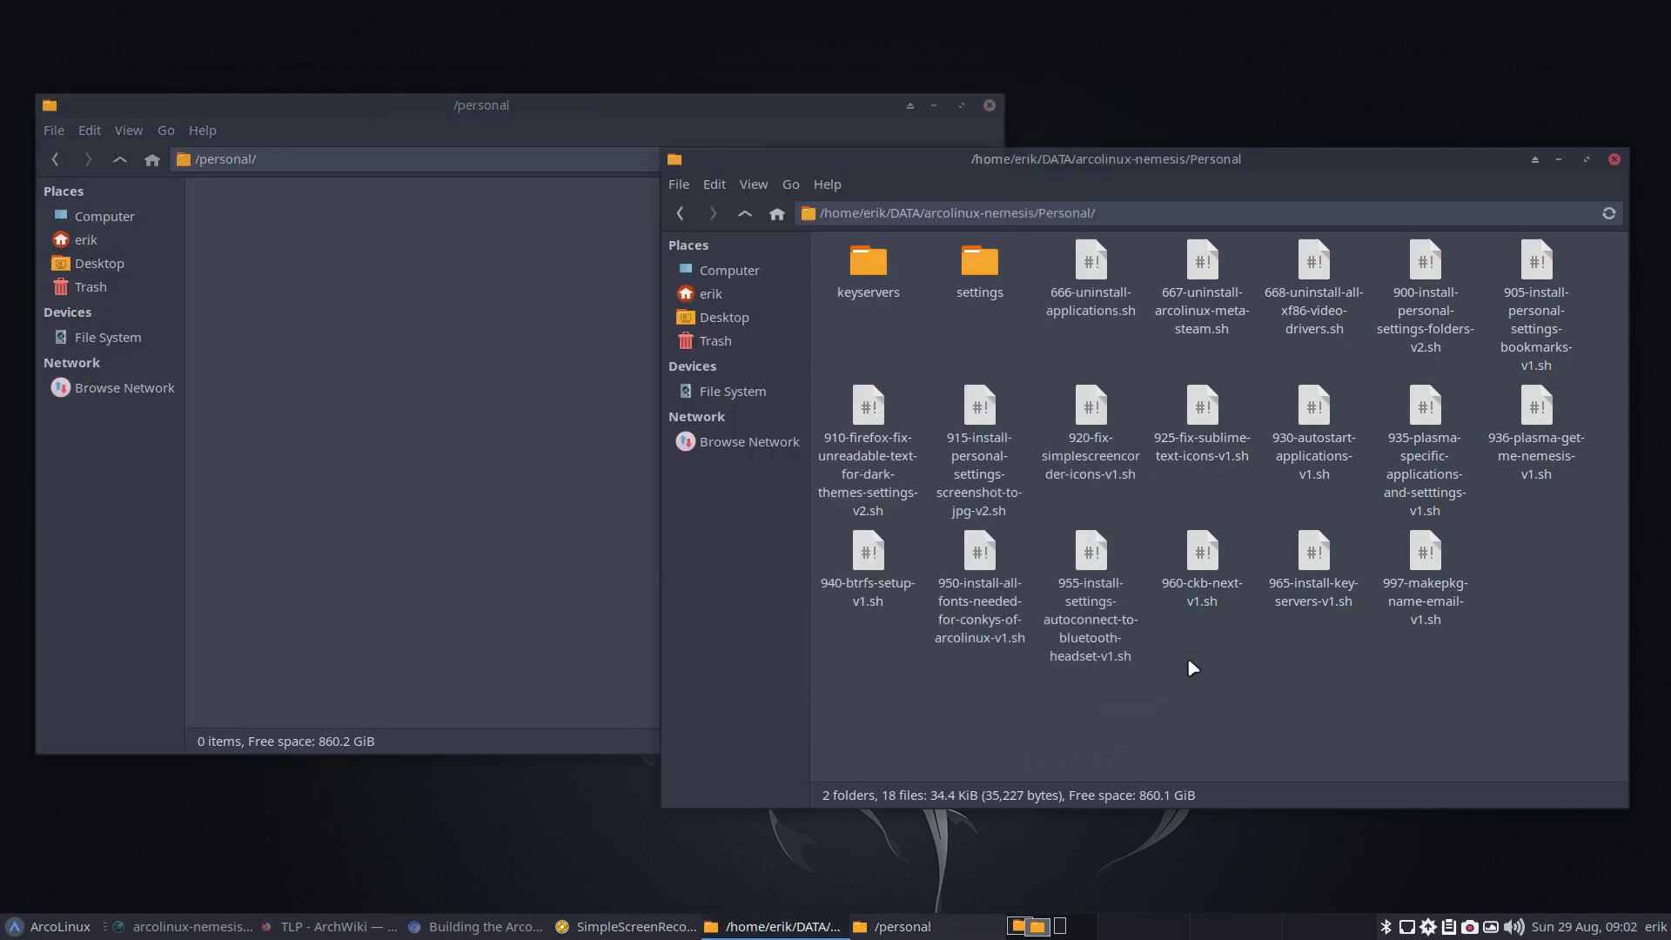
Open 666-uninstall-applications.sh from the Personal folder, read through its list of packages to remove, and close the editor.
left_click(1088, 263)
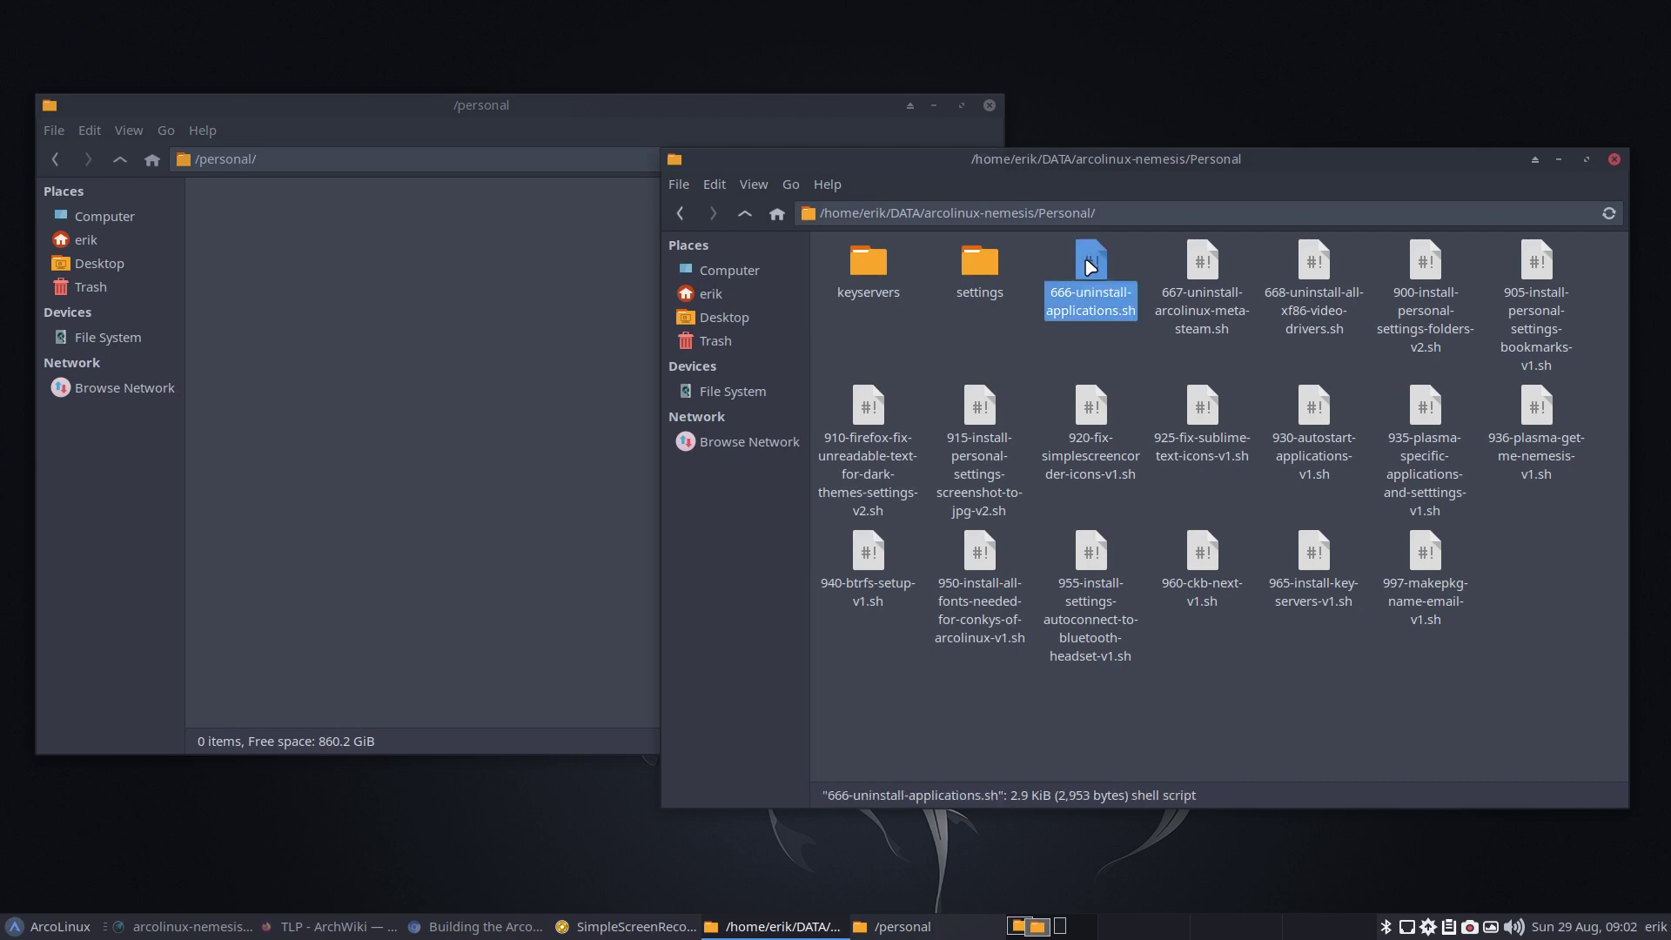
double_click(1090, 266)
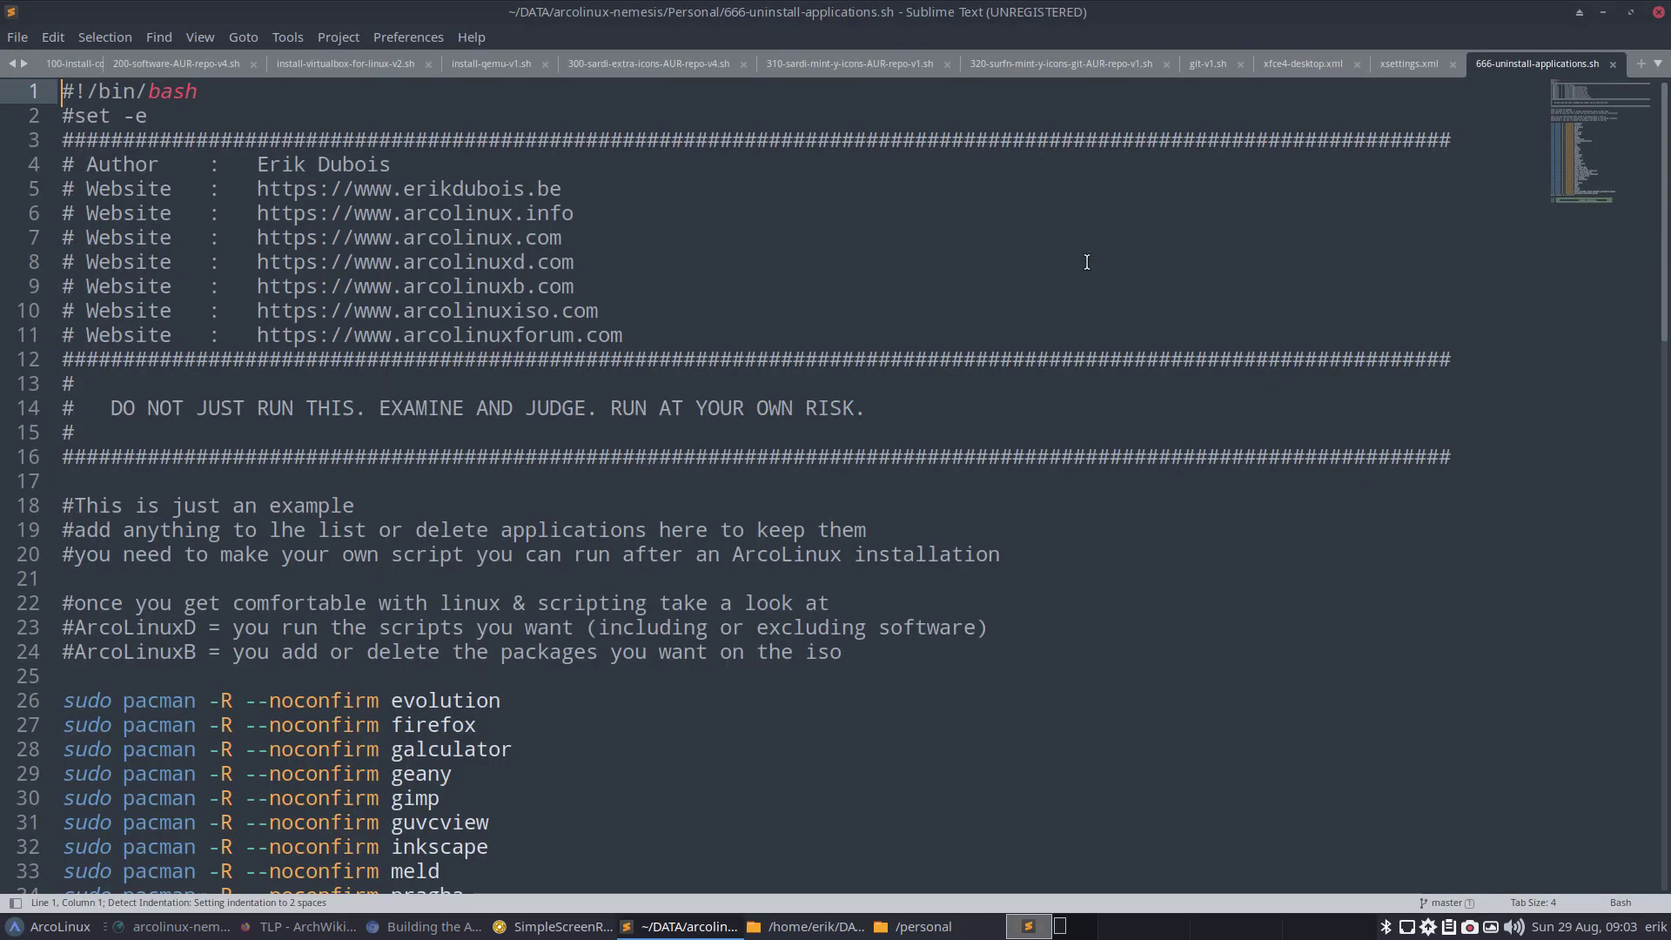
scroll(887, 535, "down", 5)
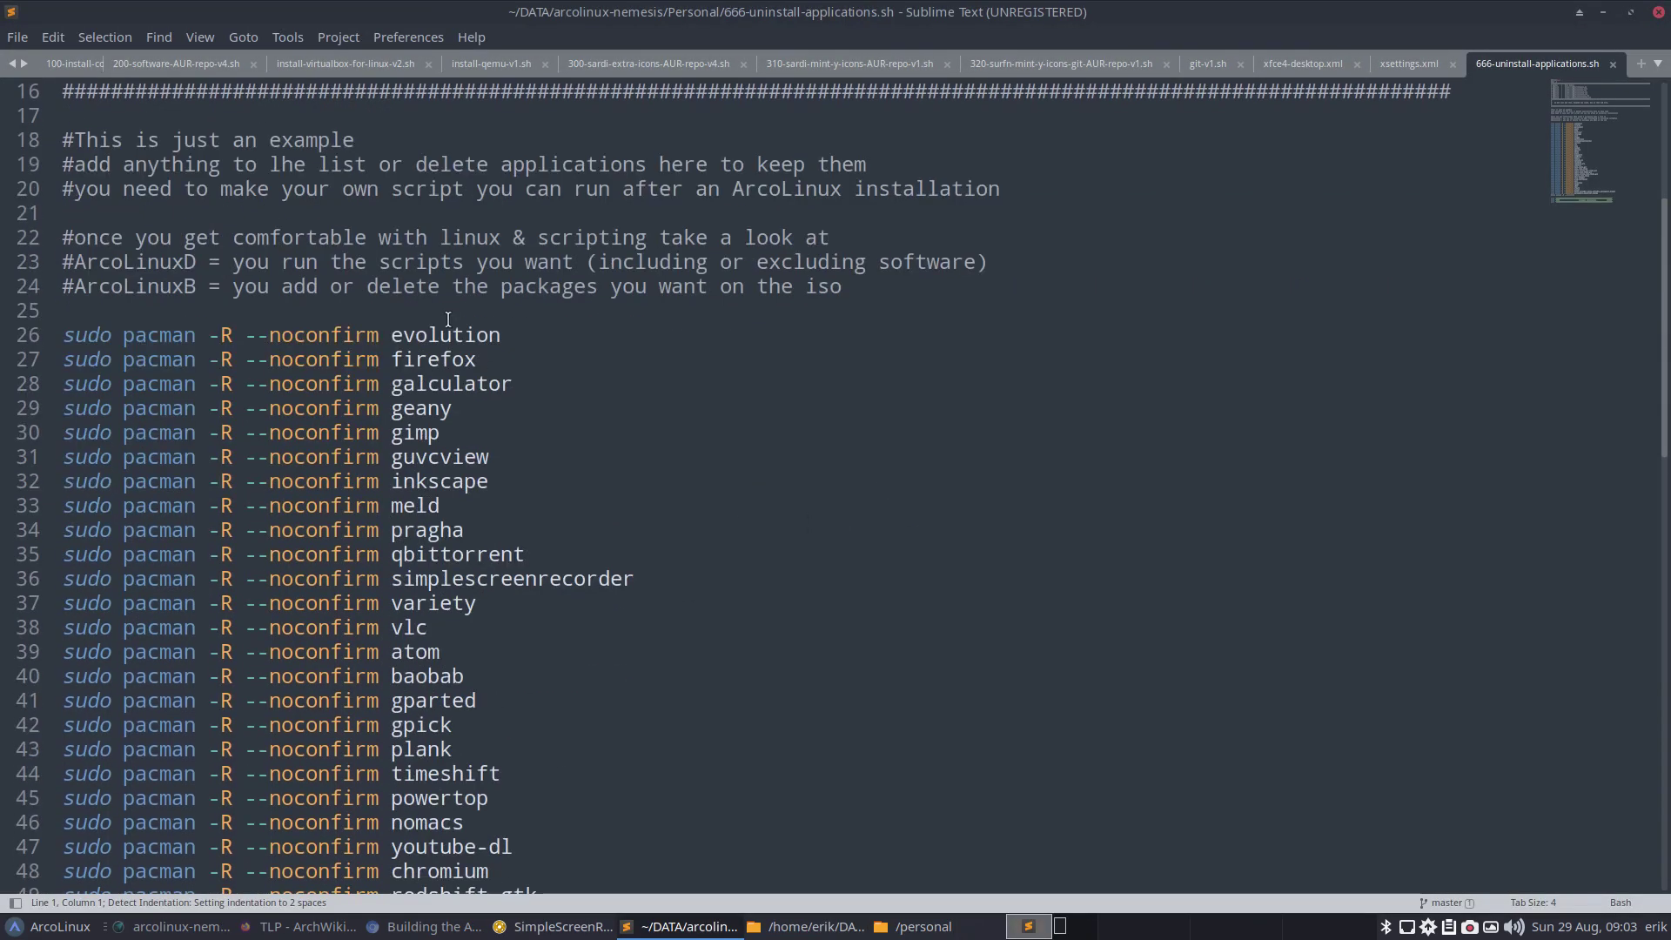
scroll(439, 476, "down", 8)
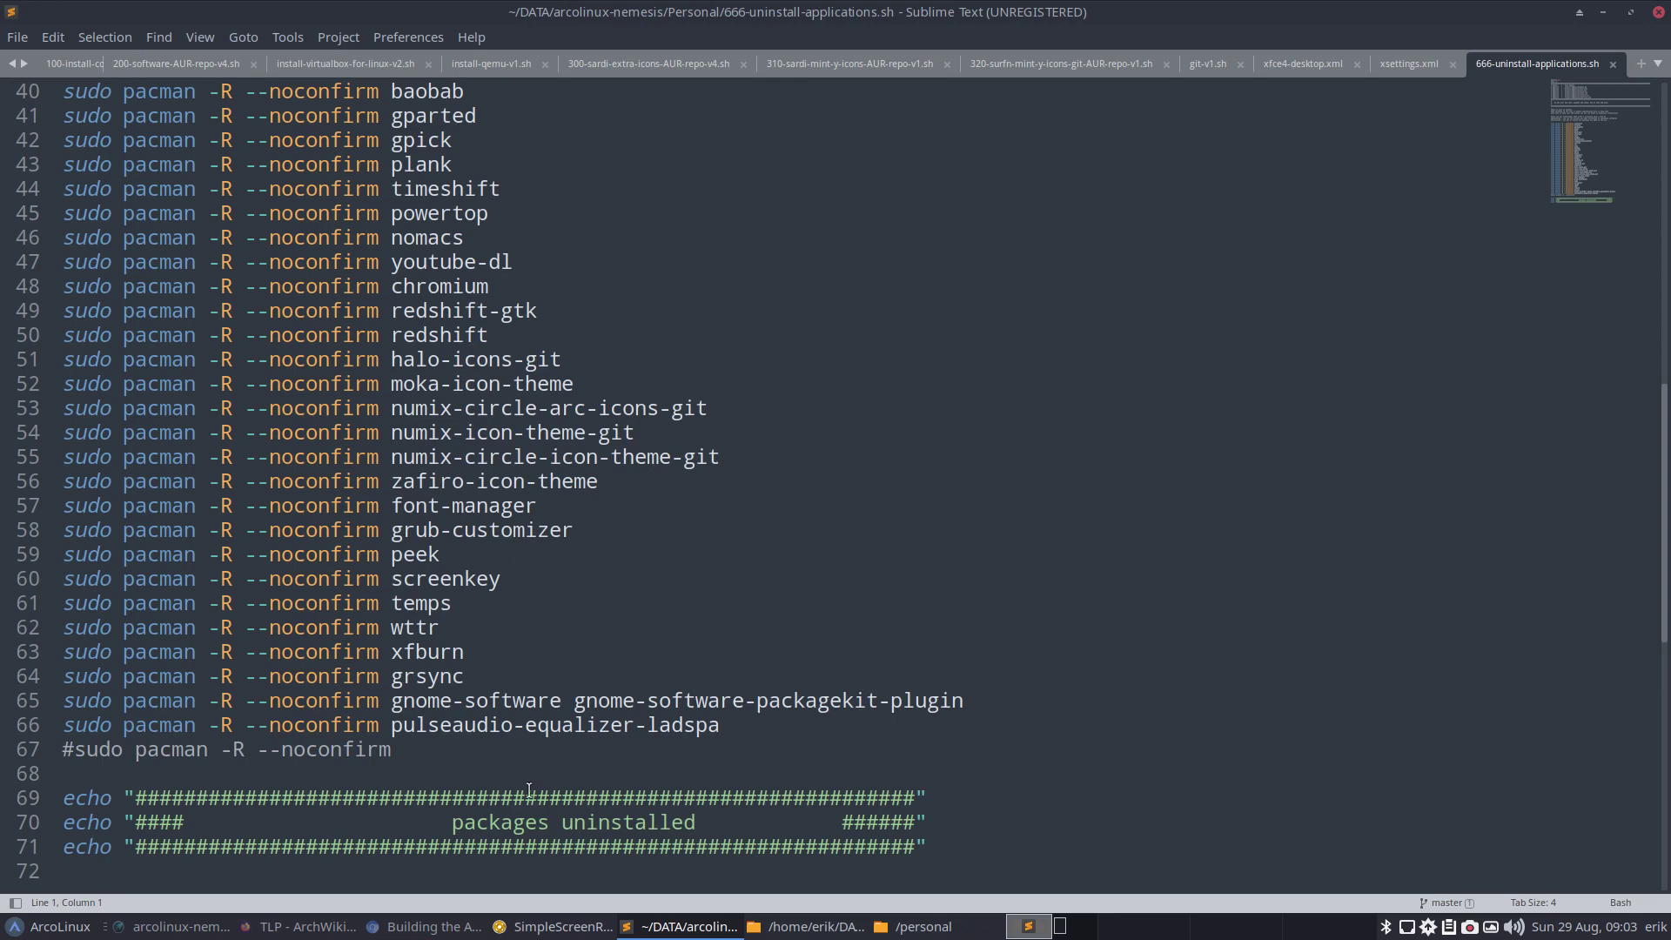
left_click(48, 926)
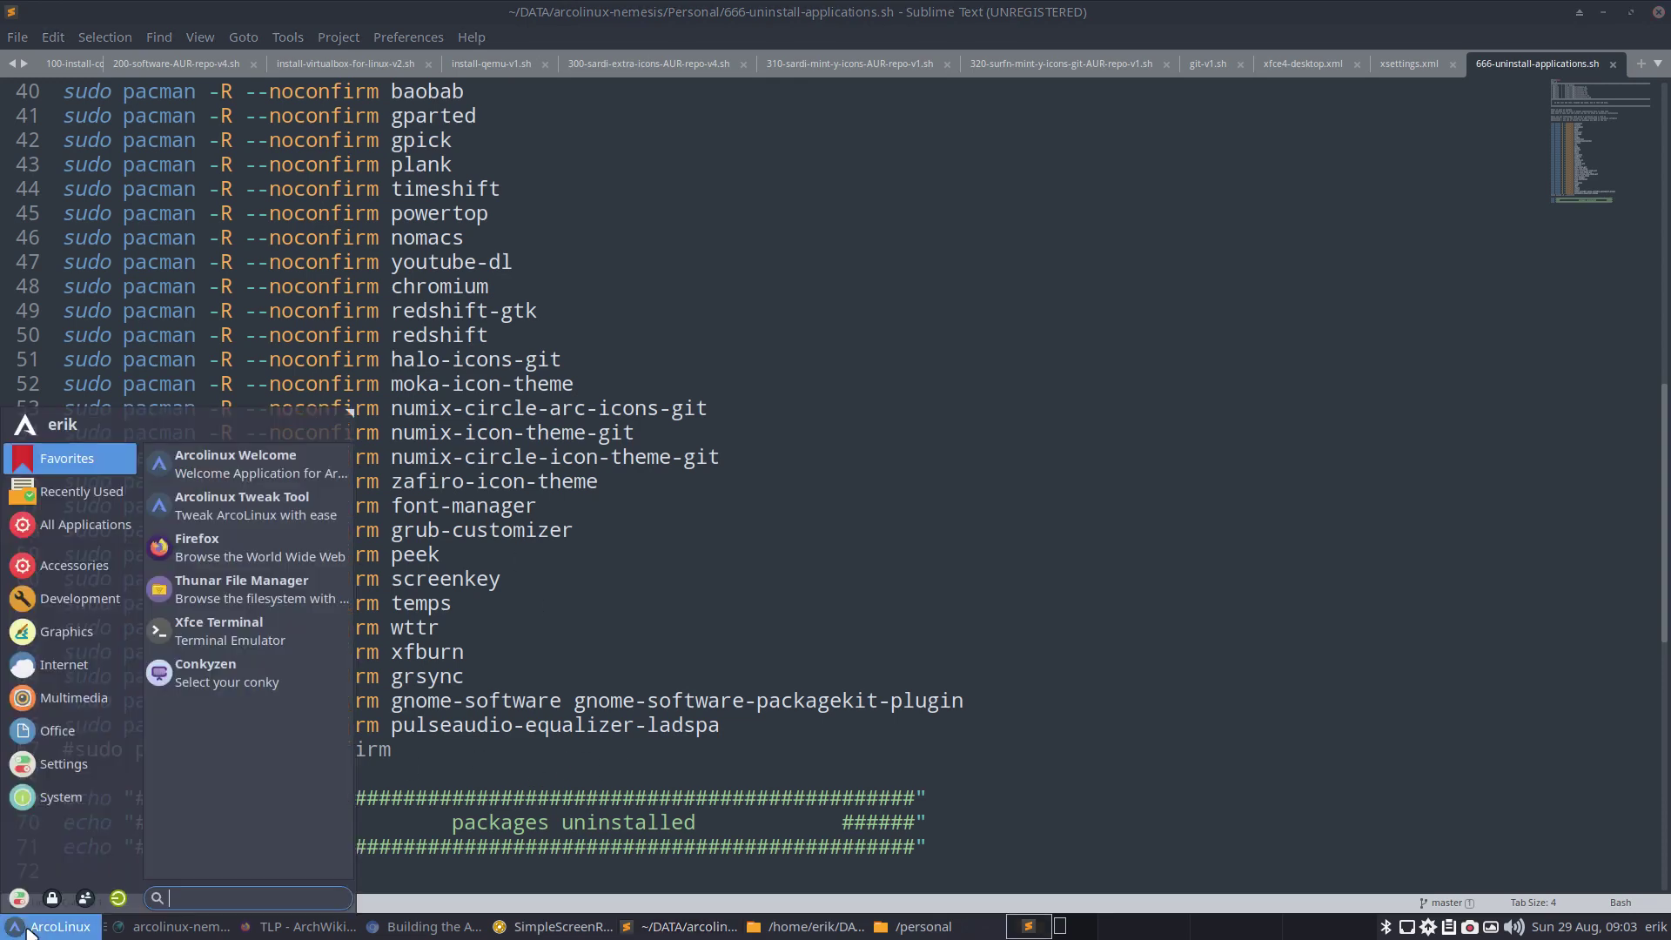
left_click(791, 512)
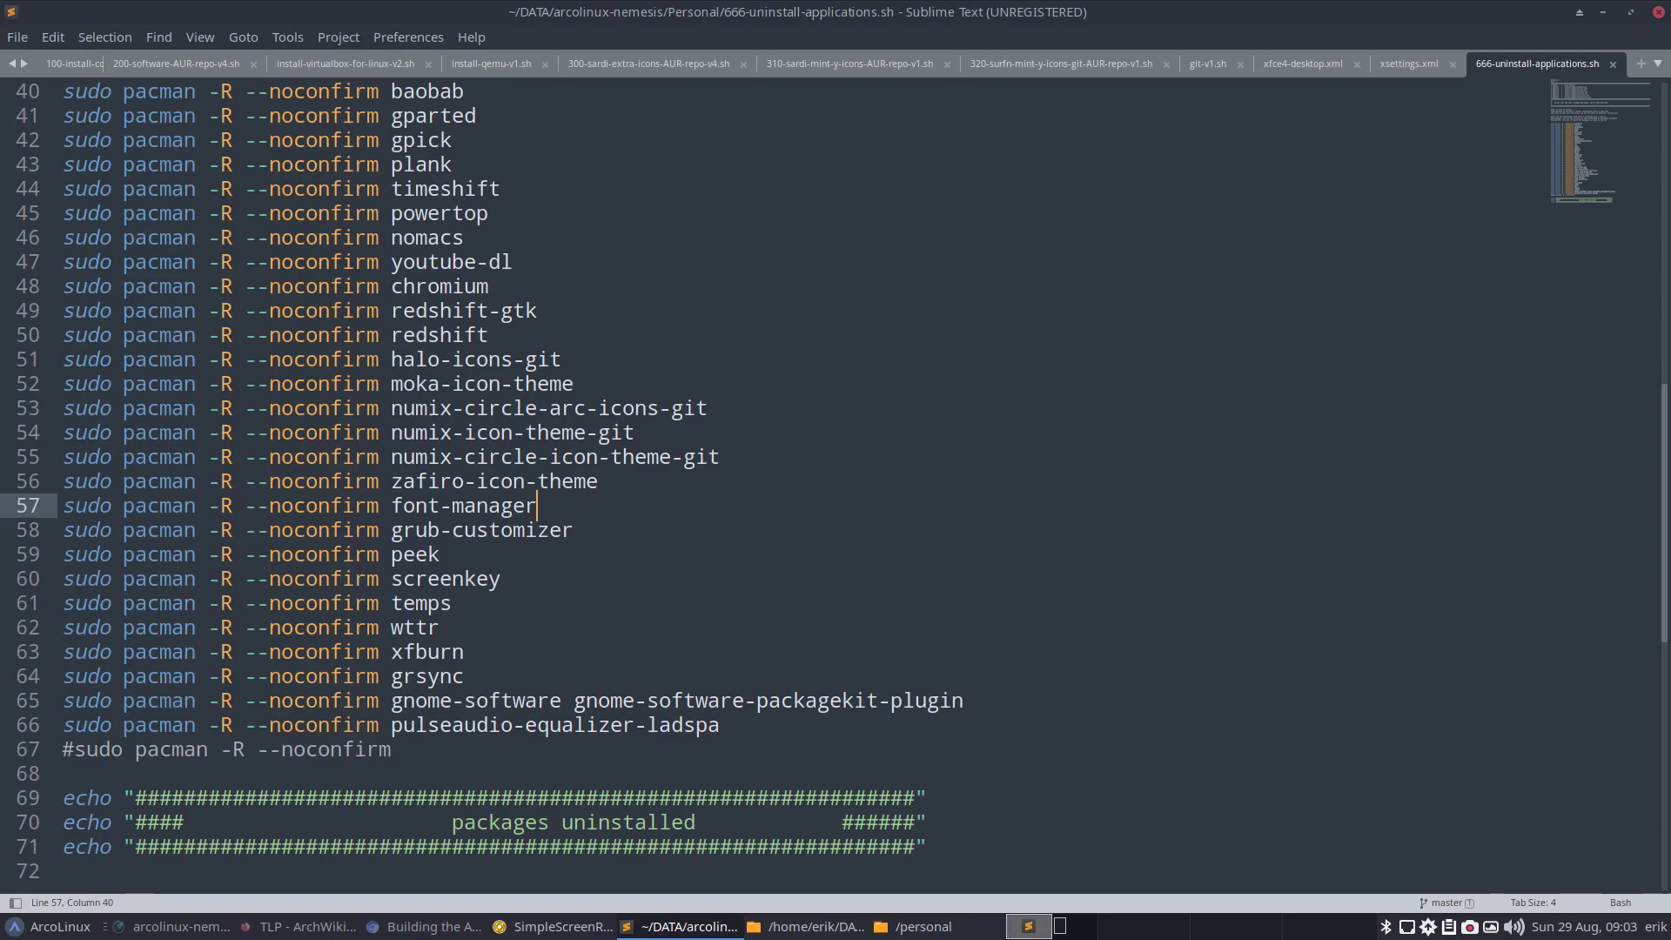
left_click(1657, 12)
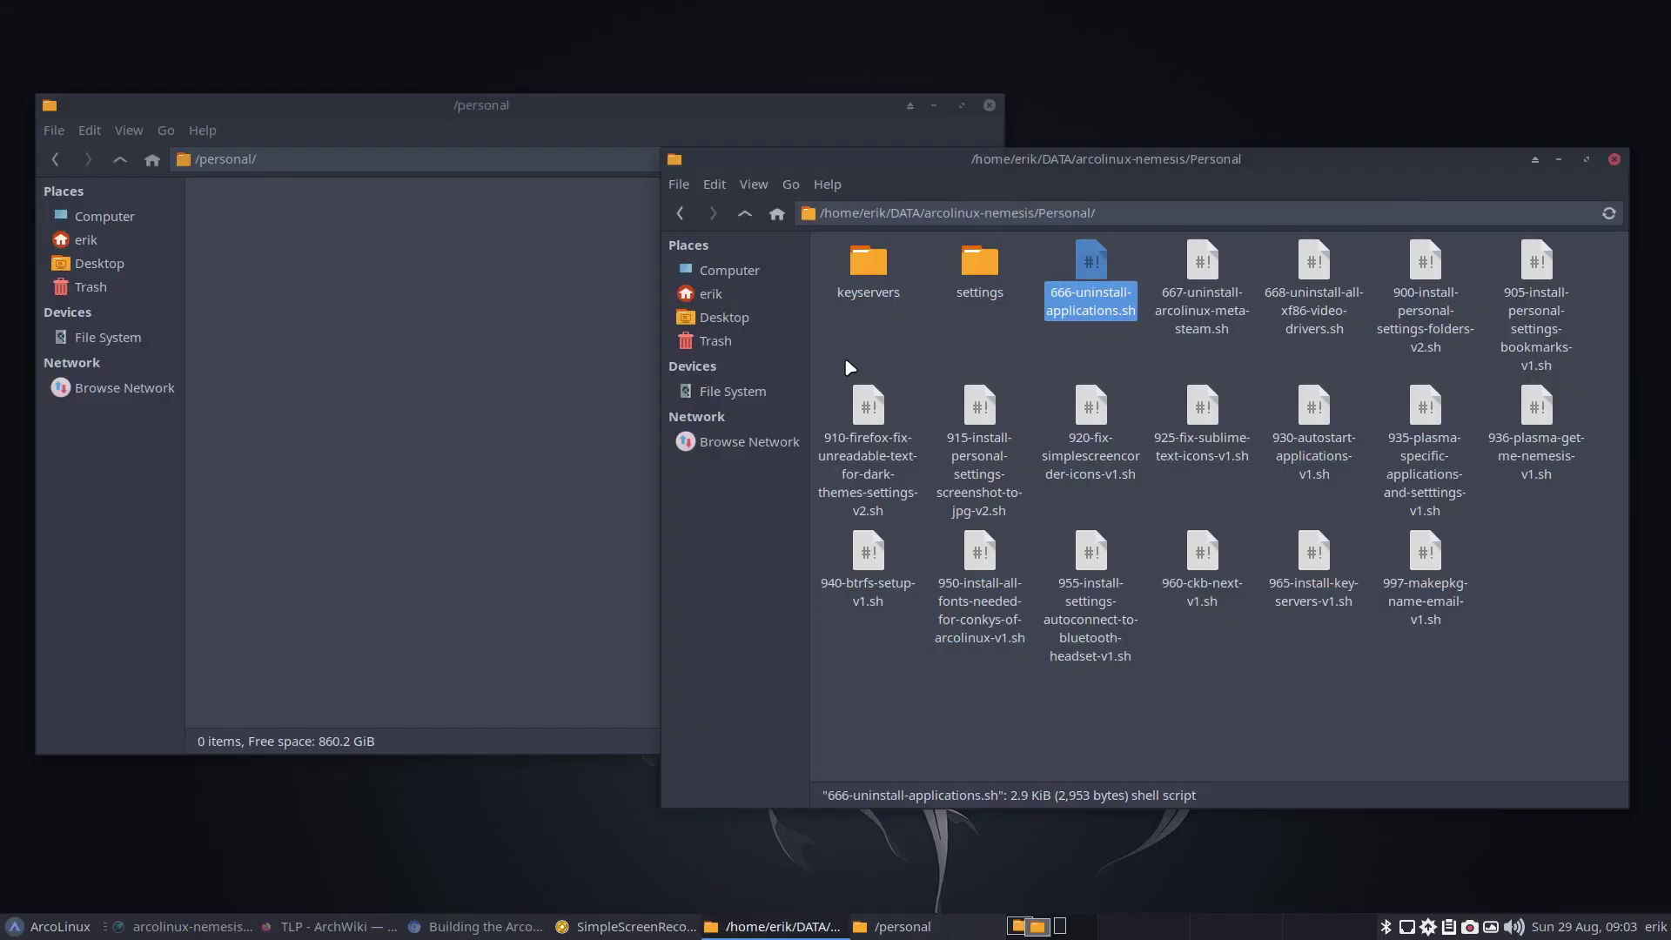
View 667-uninstall-arcolinux-meta-steam.sh, close the editor, and open 668-uninstall-all-xf86-video-drivers.sh.
left_click(1205, 263)
double_click(1208, 264)
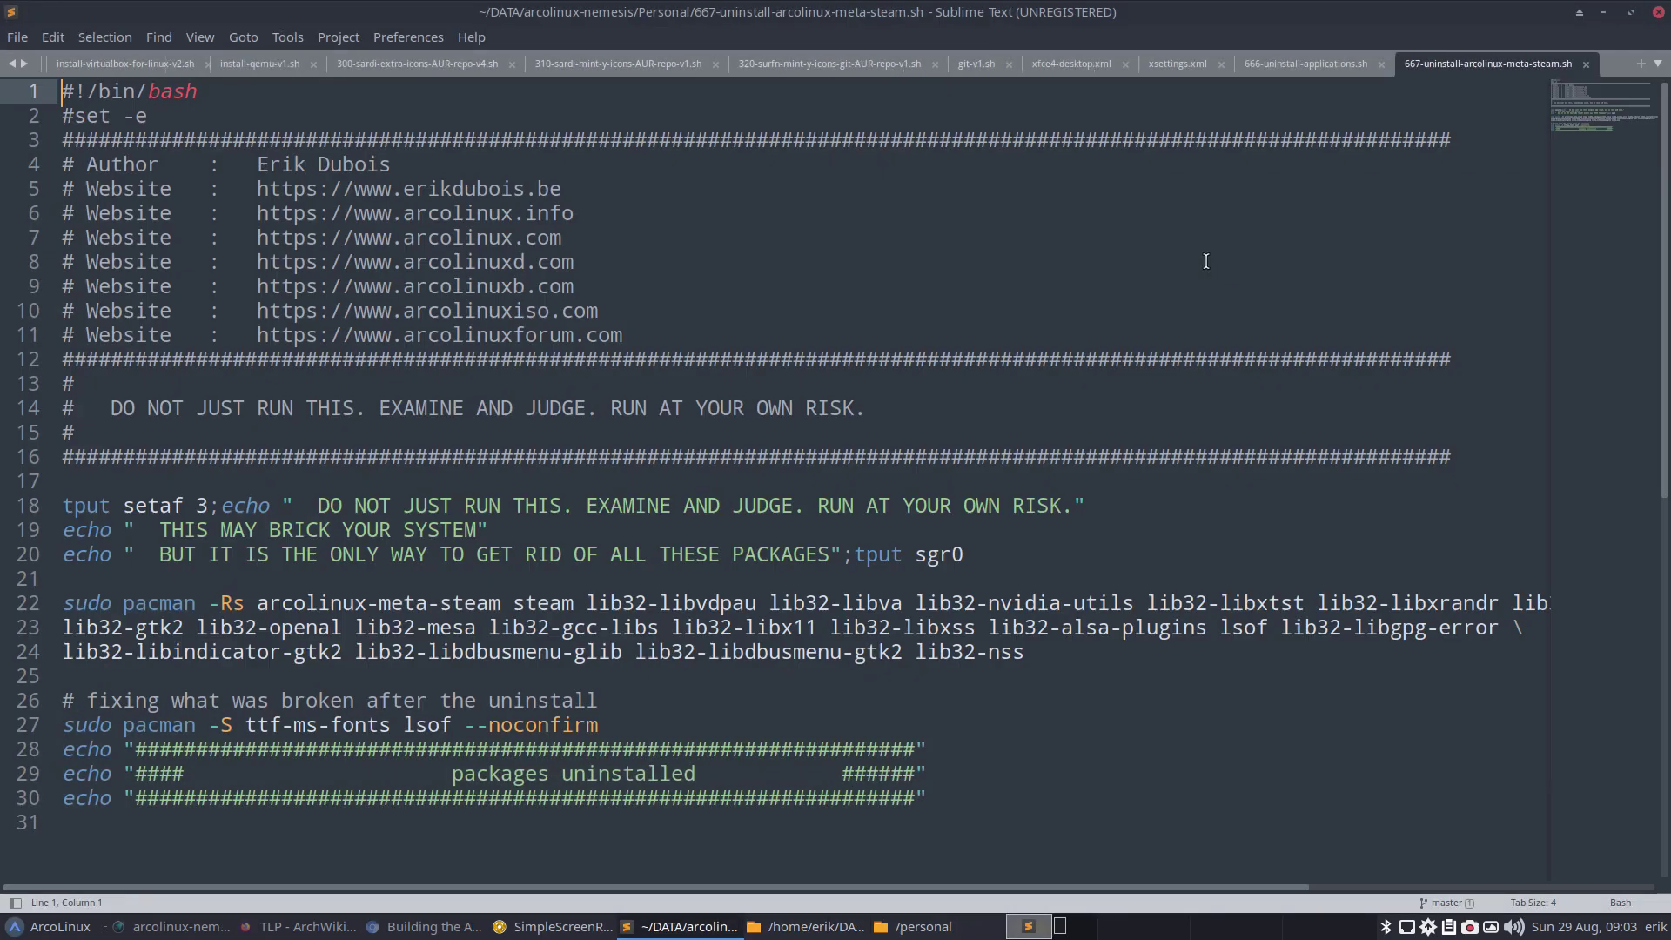
left_click(1658, 16)
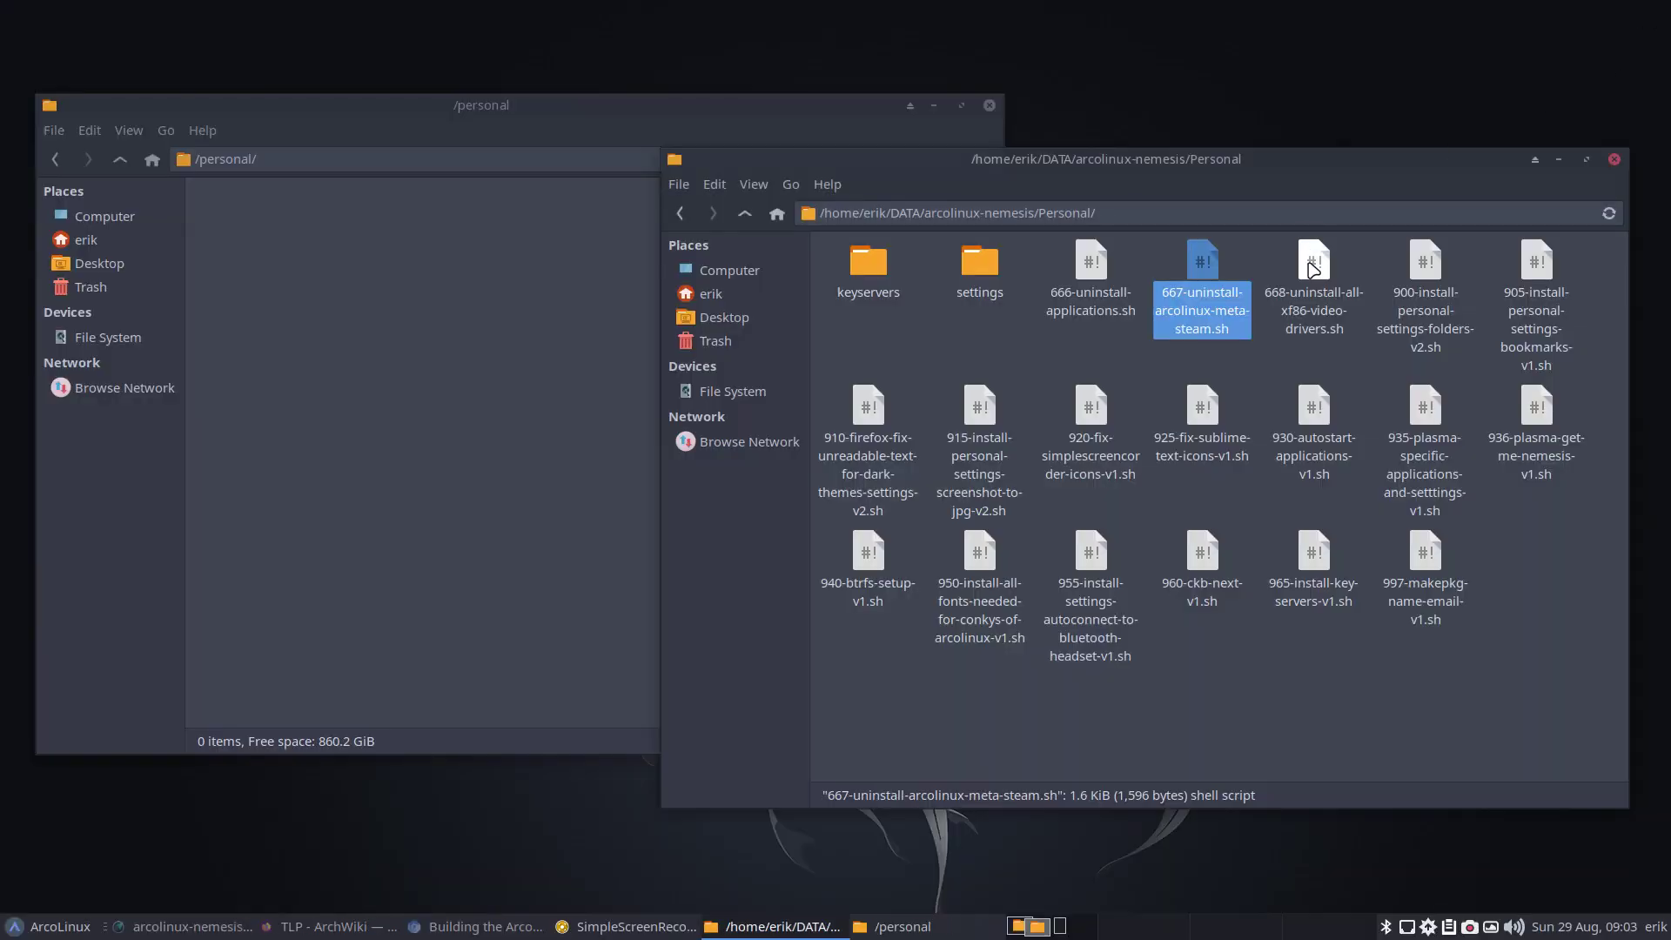
left_click(1314, 269)
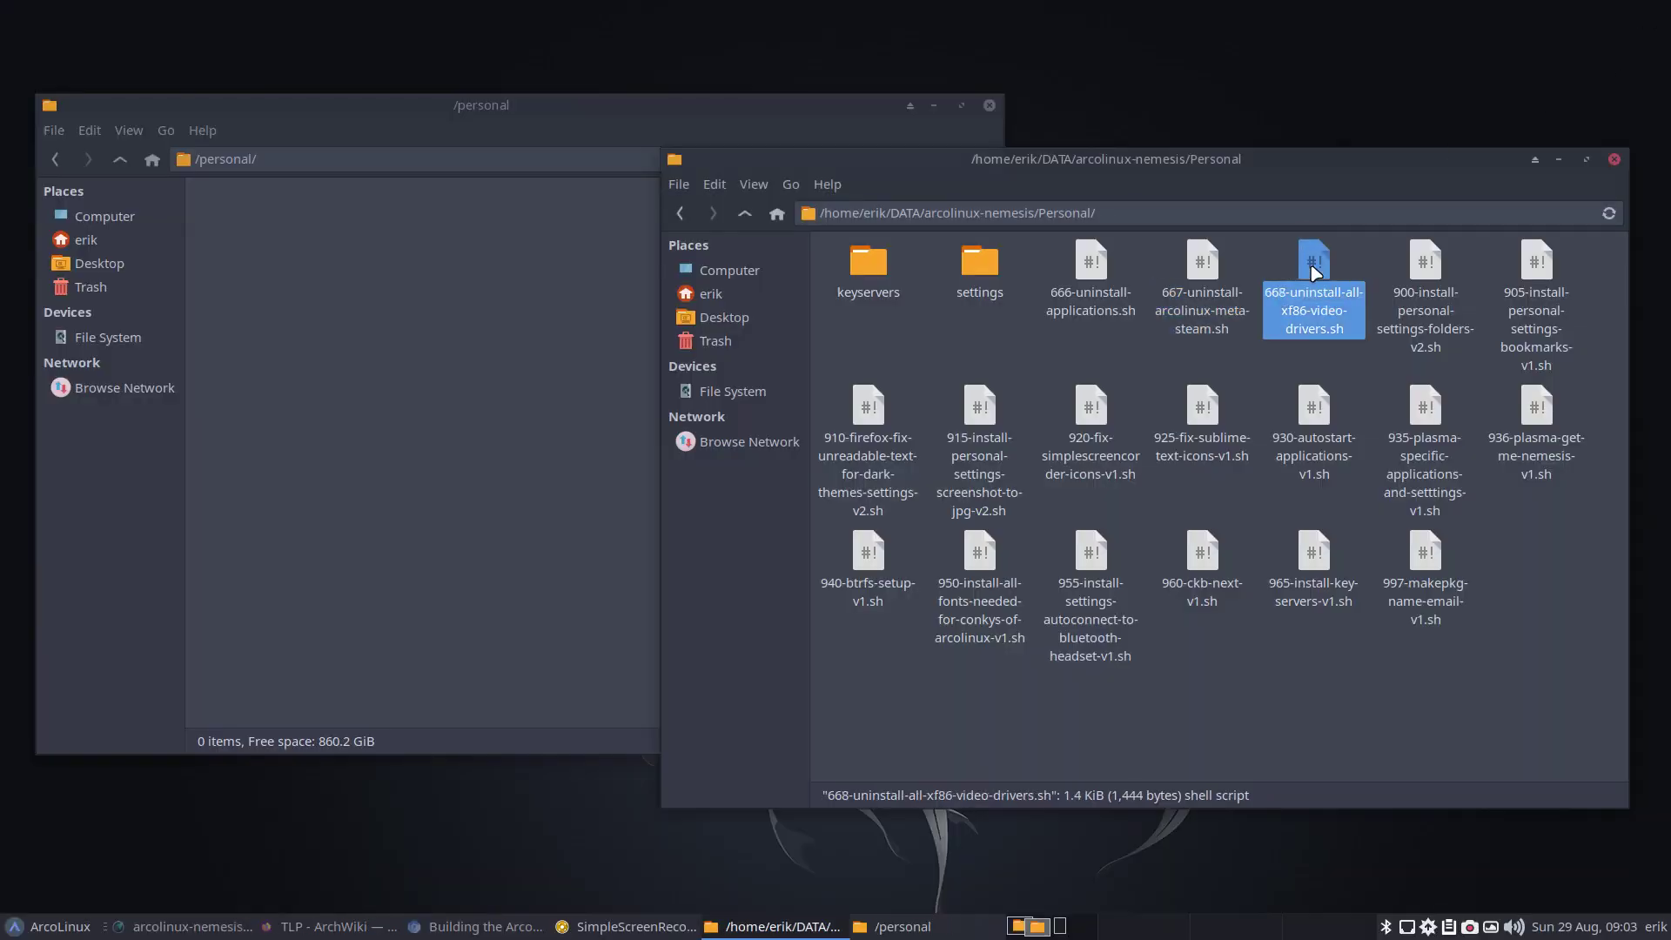
double_click(1314, 270)
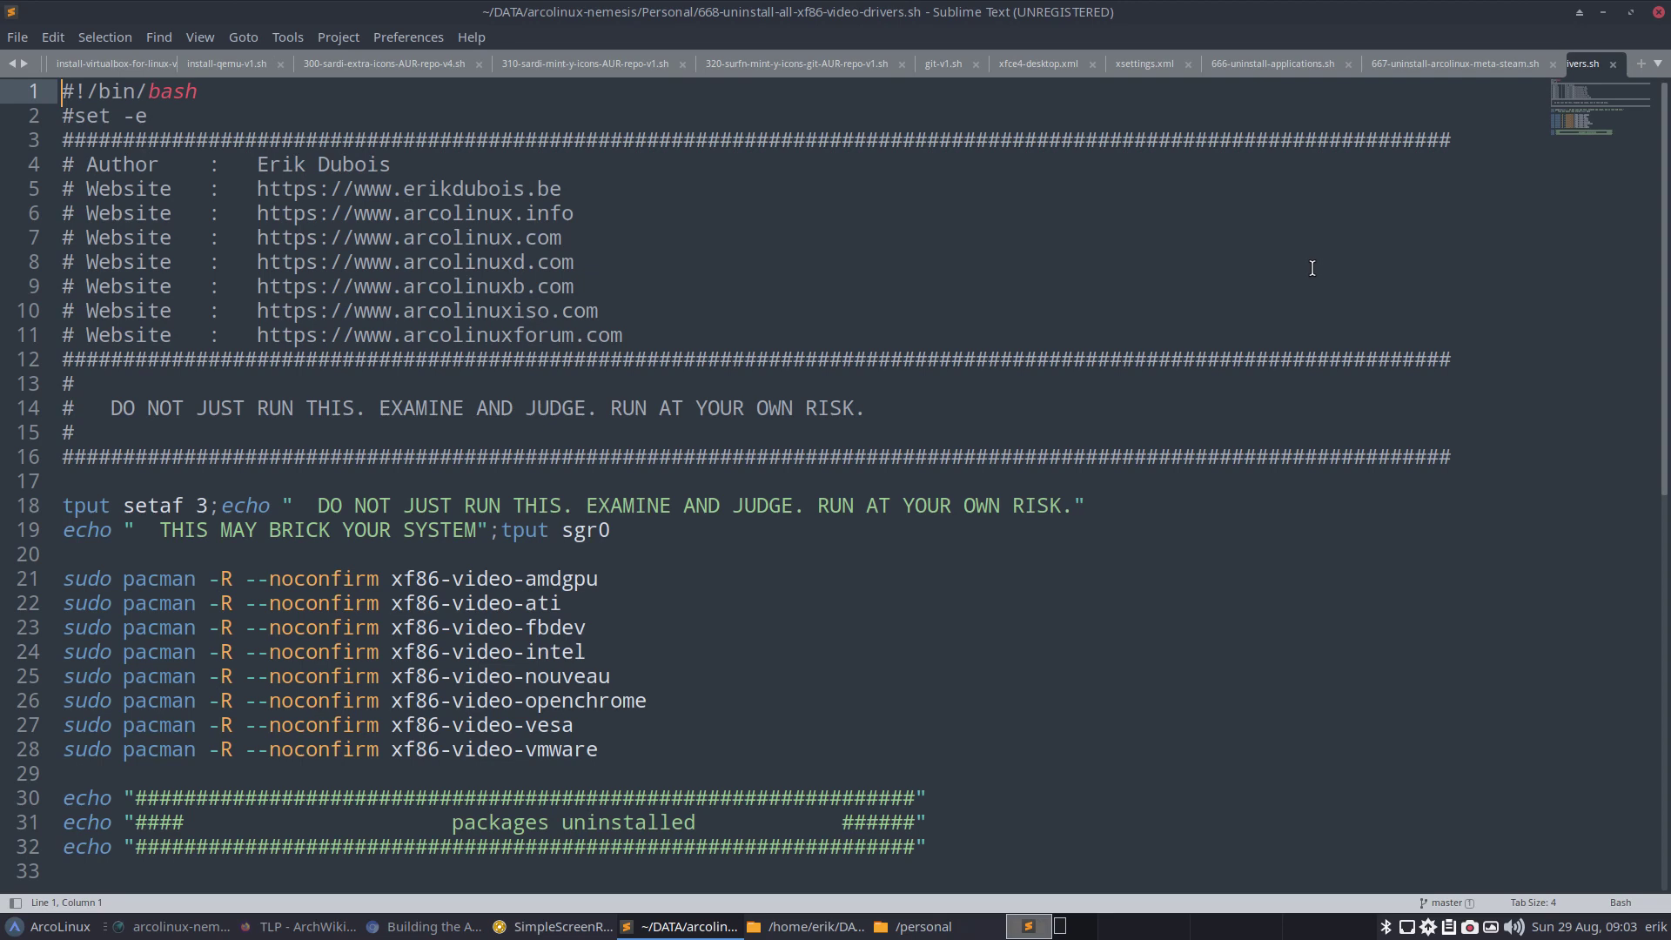
Switch to the web browser, search Google for hardware-probe in the arcolinux-nemesis GitHub tab, and accept the cookie consent.
left_click(435, 926)
left_click(731, 14)
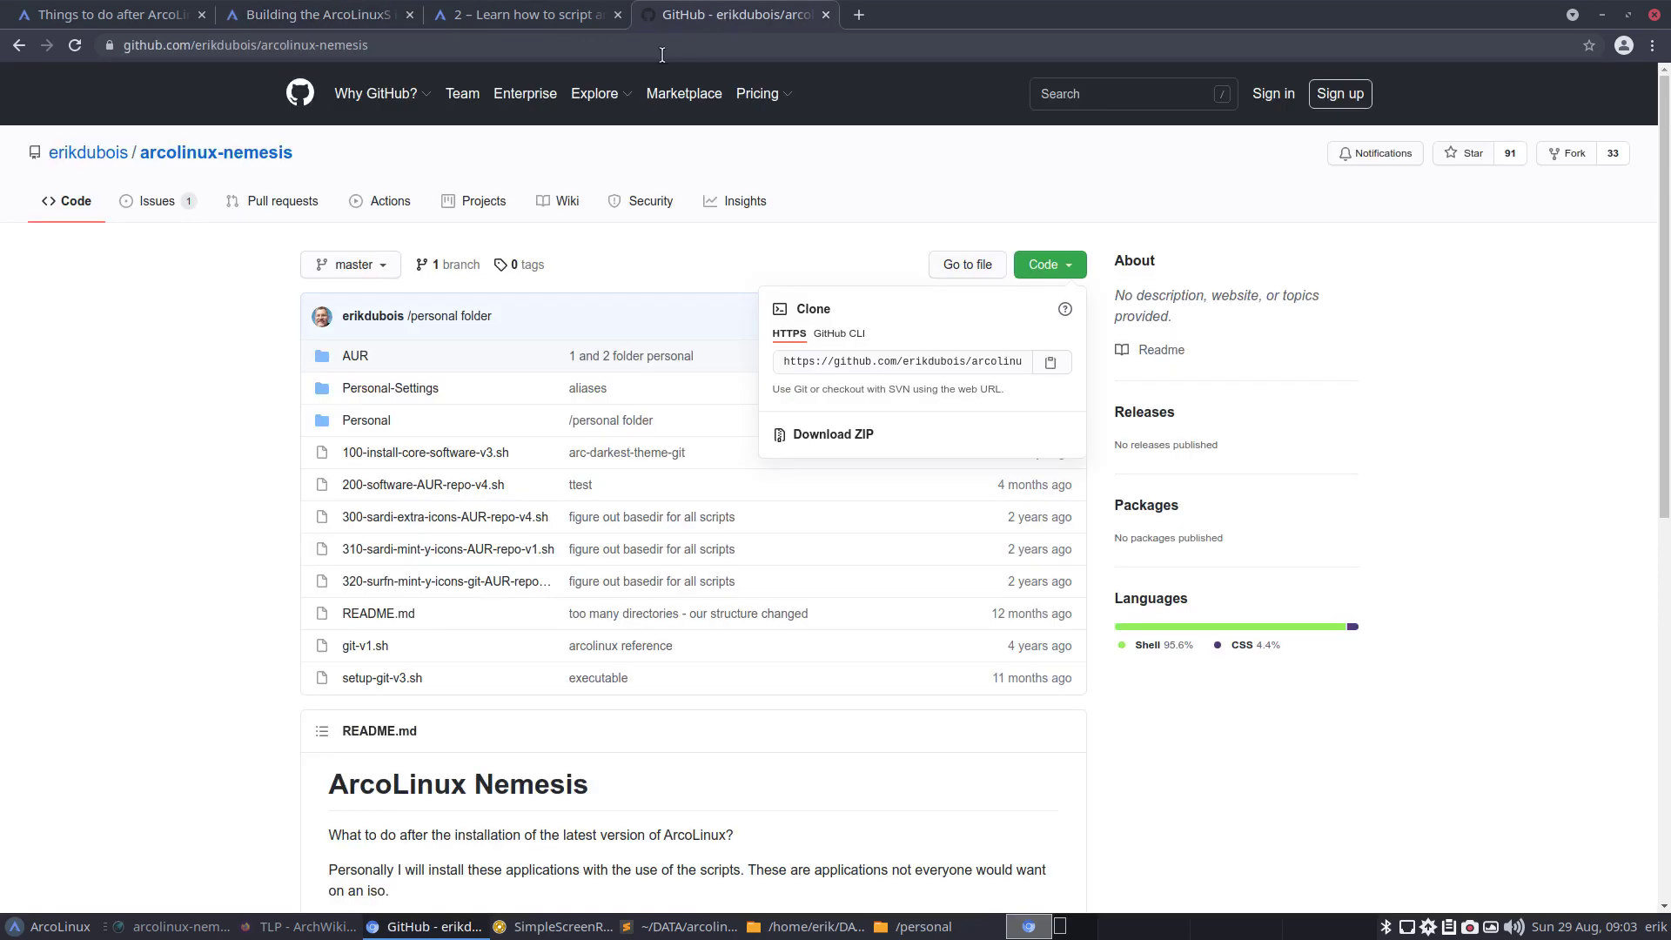
left_click(484, 53)
type("har")
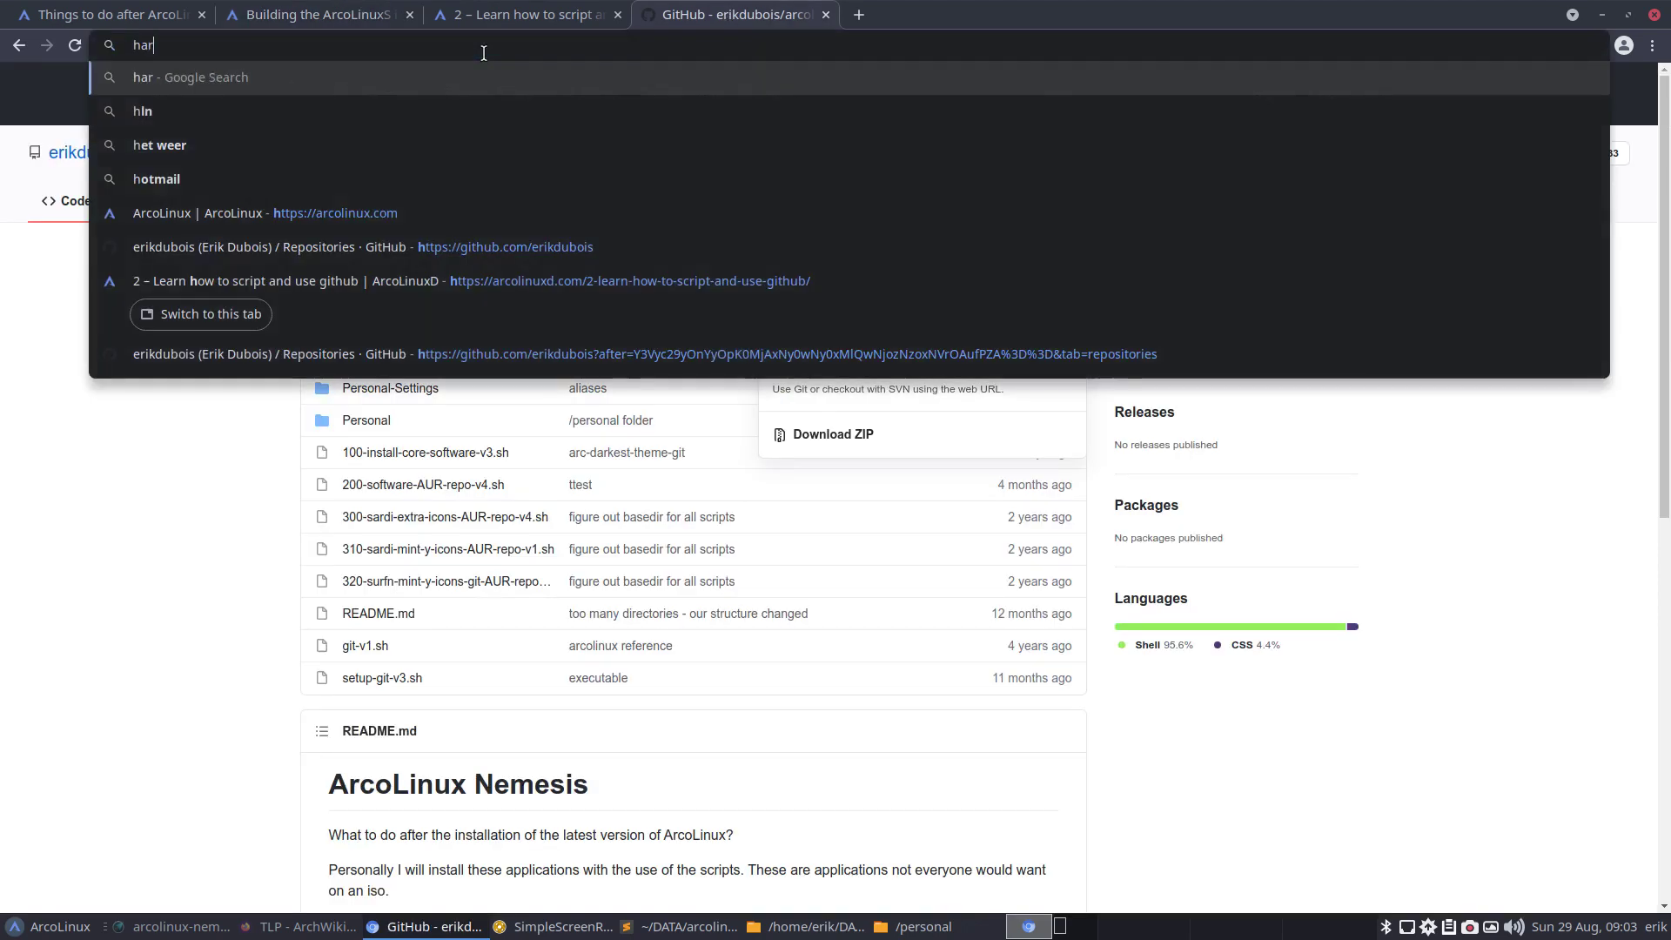
type("dware-por")
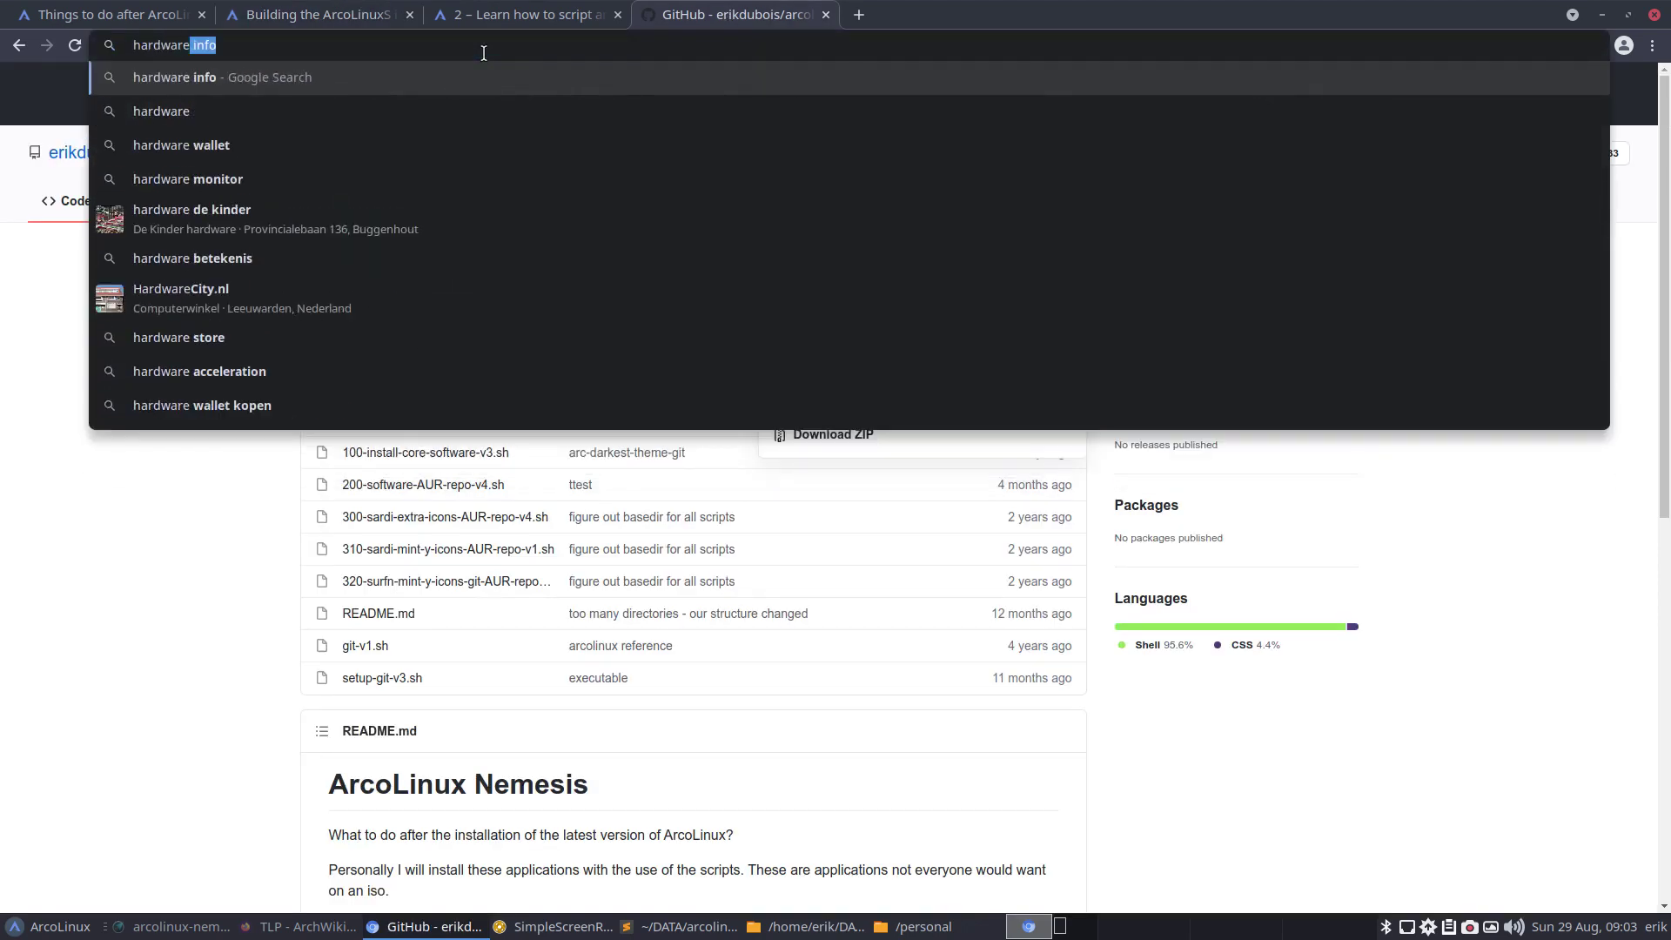
key("BackSpace")
key("BackSpace")
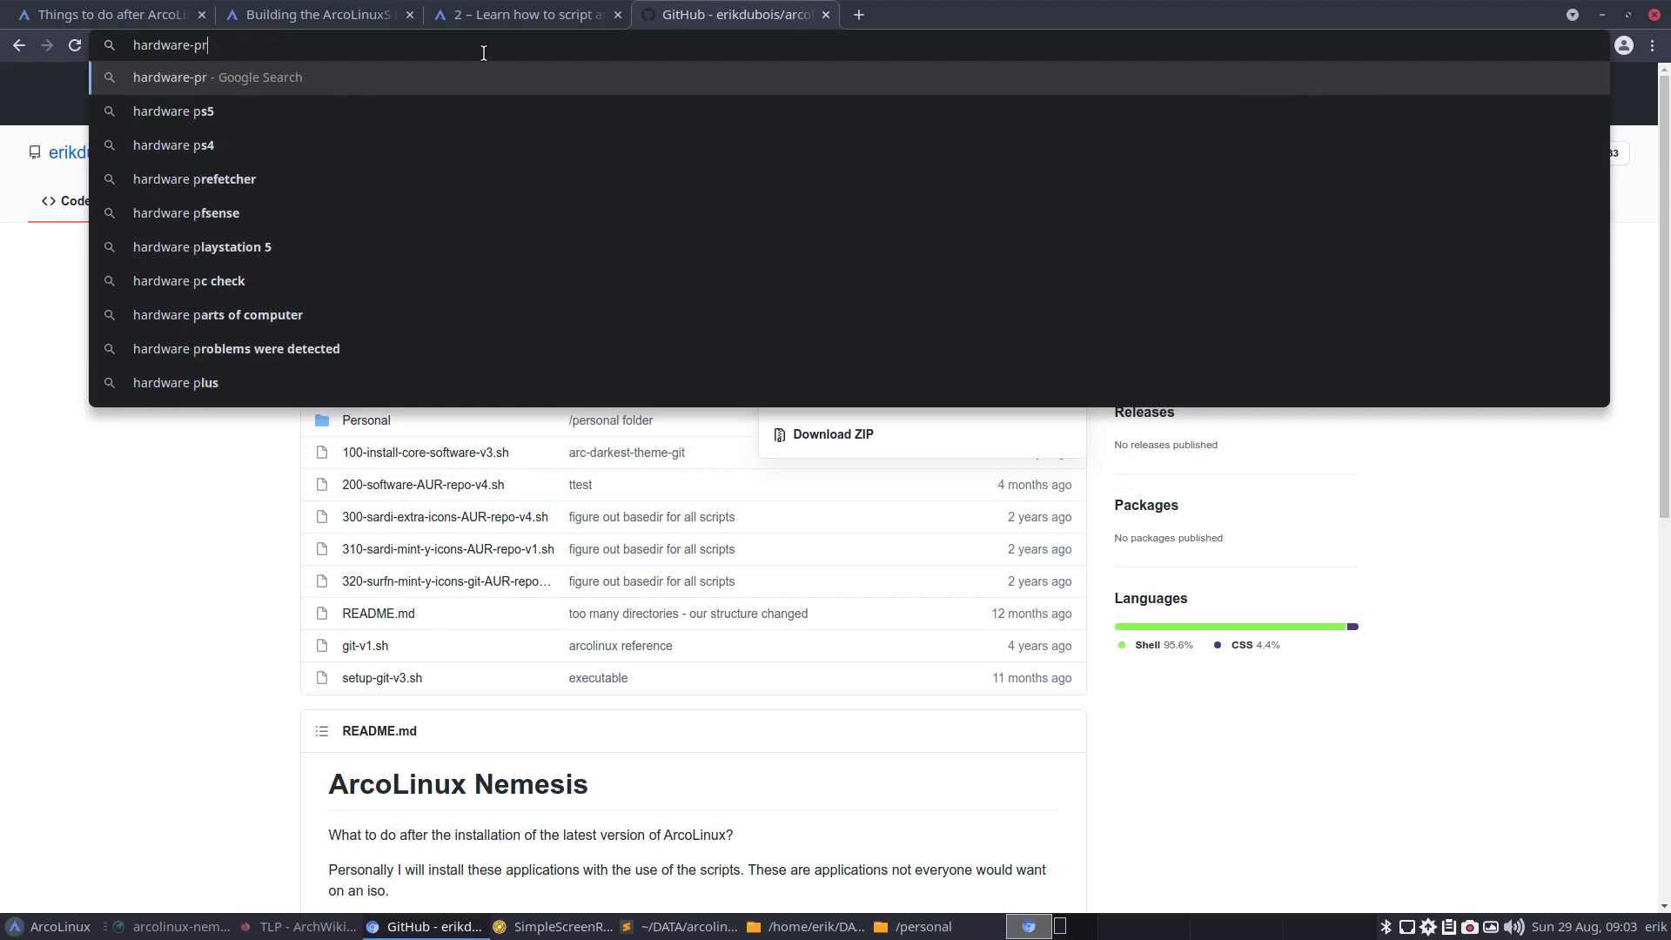
type("rob")
type("e")
key("Return")
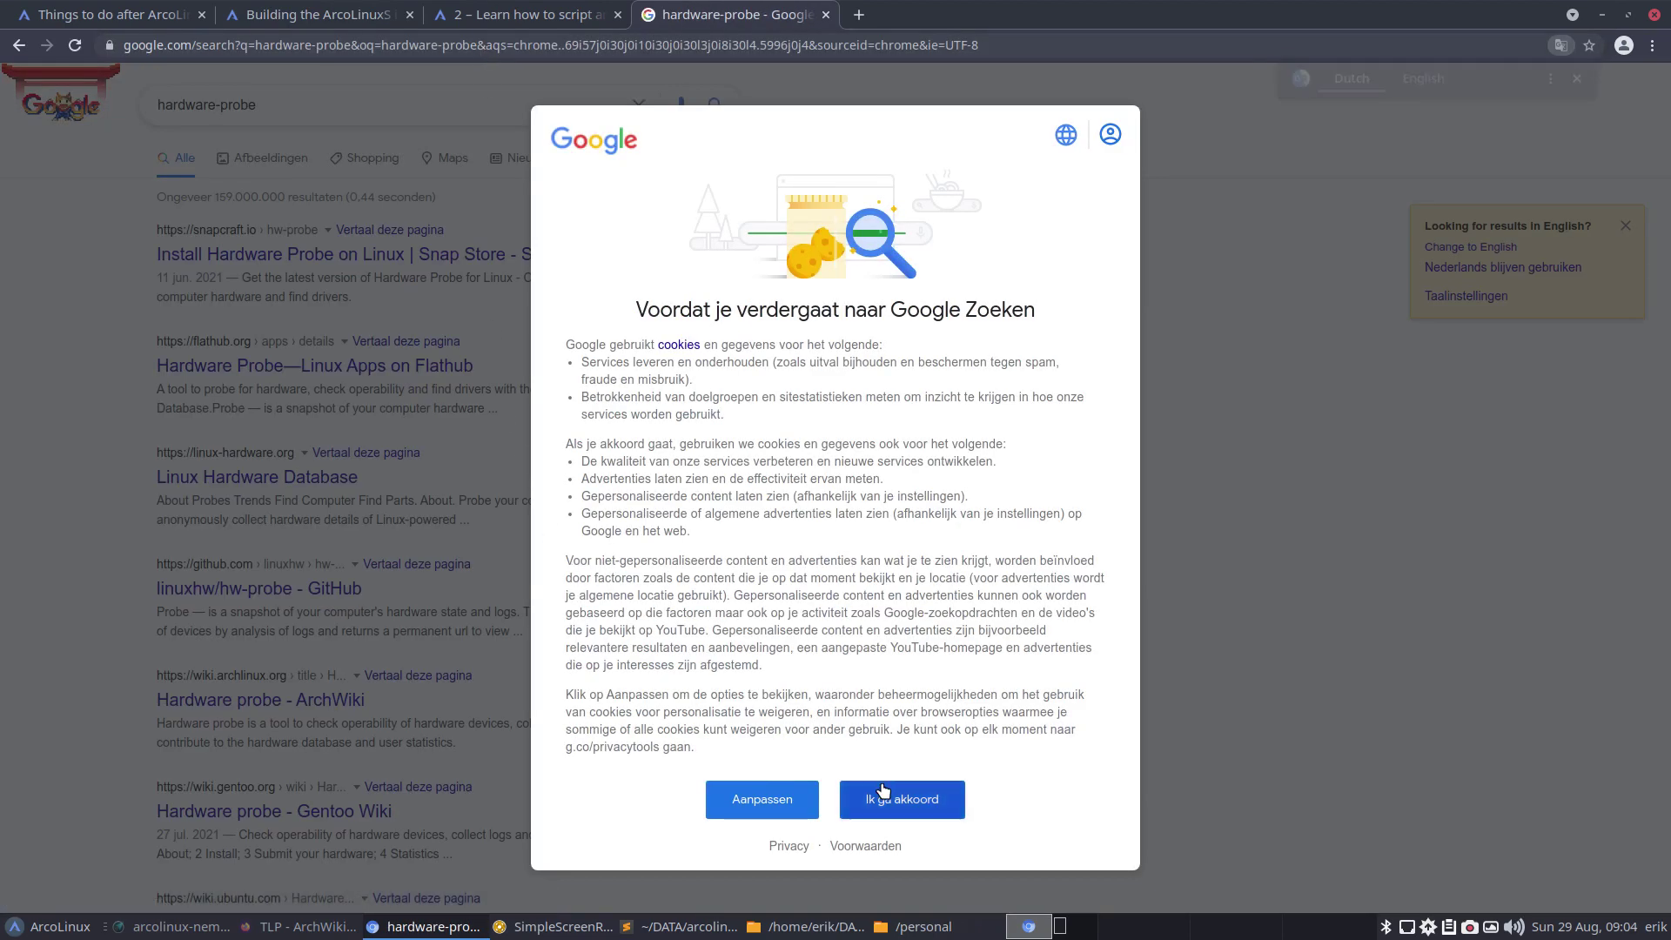
left_click(879, 790)
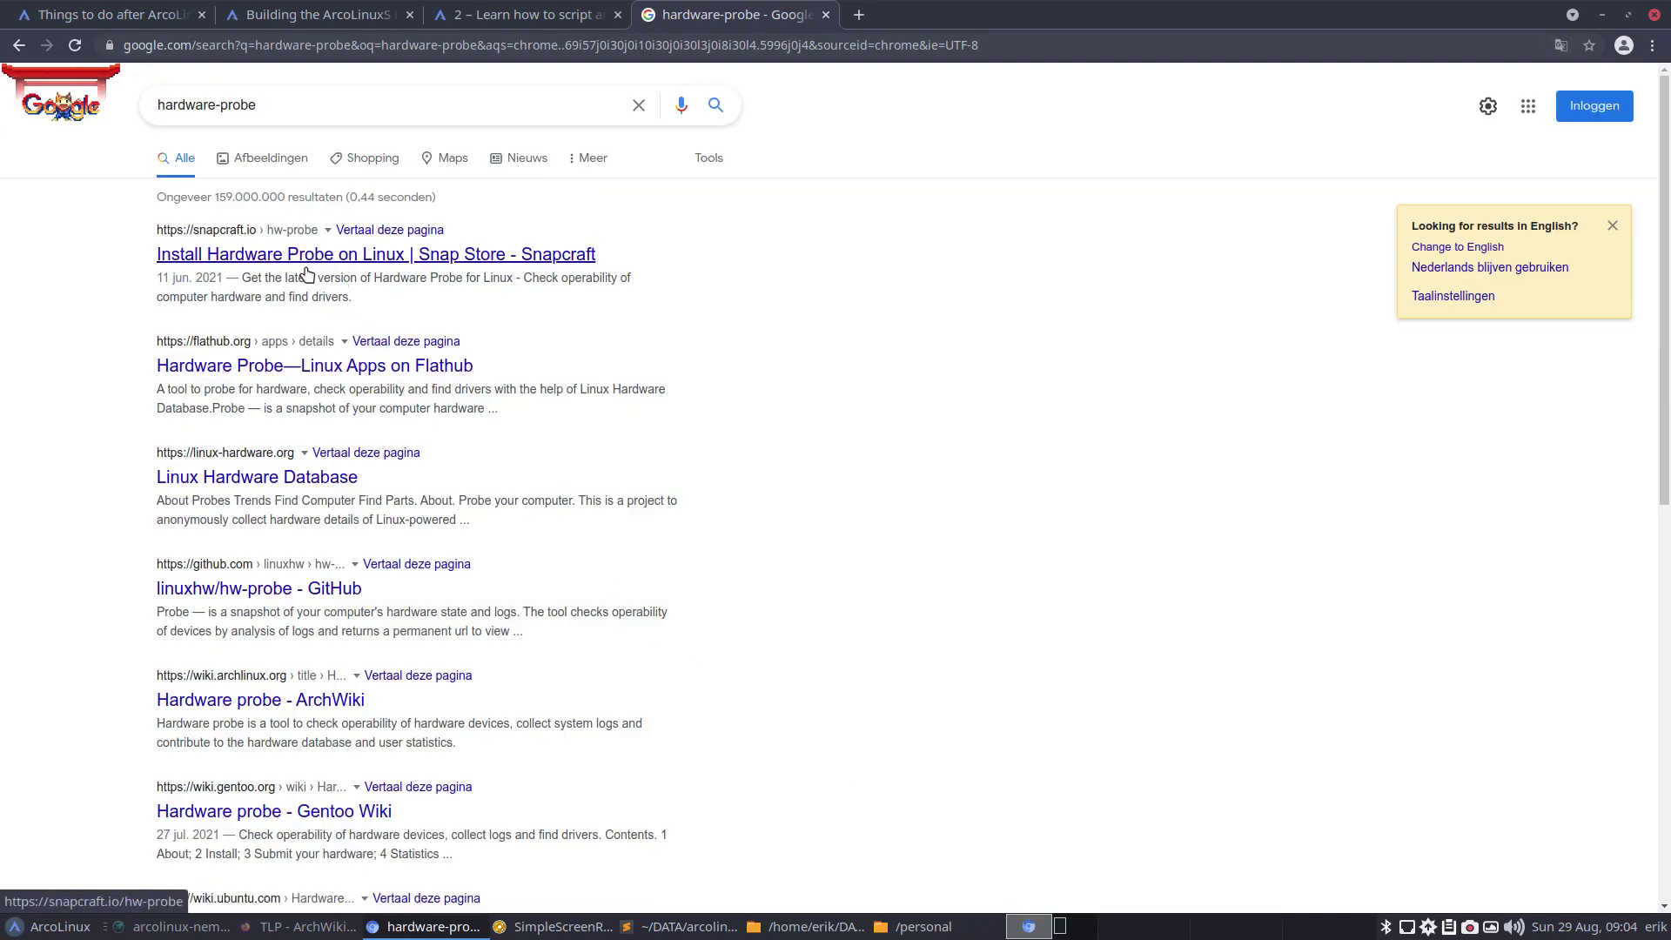
Open the Linux Hardware Database search result, read through its About page and recent probes, and close its tab.
left_click(270, 485)
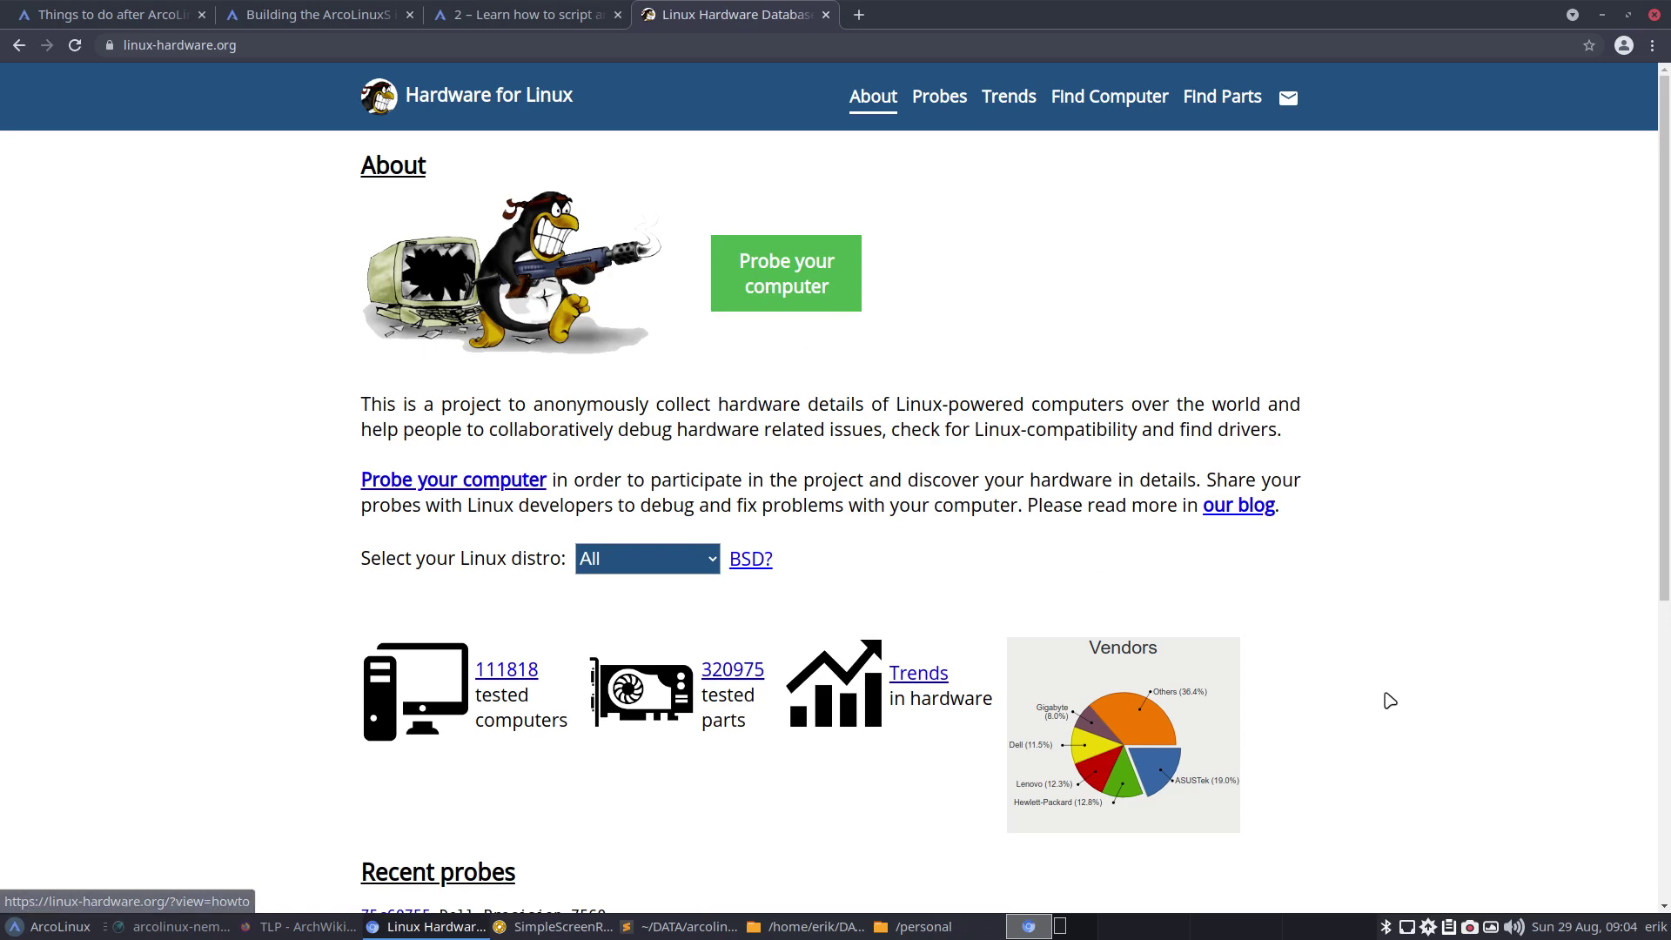
left_click(1586, 927)
left_click(1566, 631)
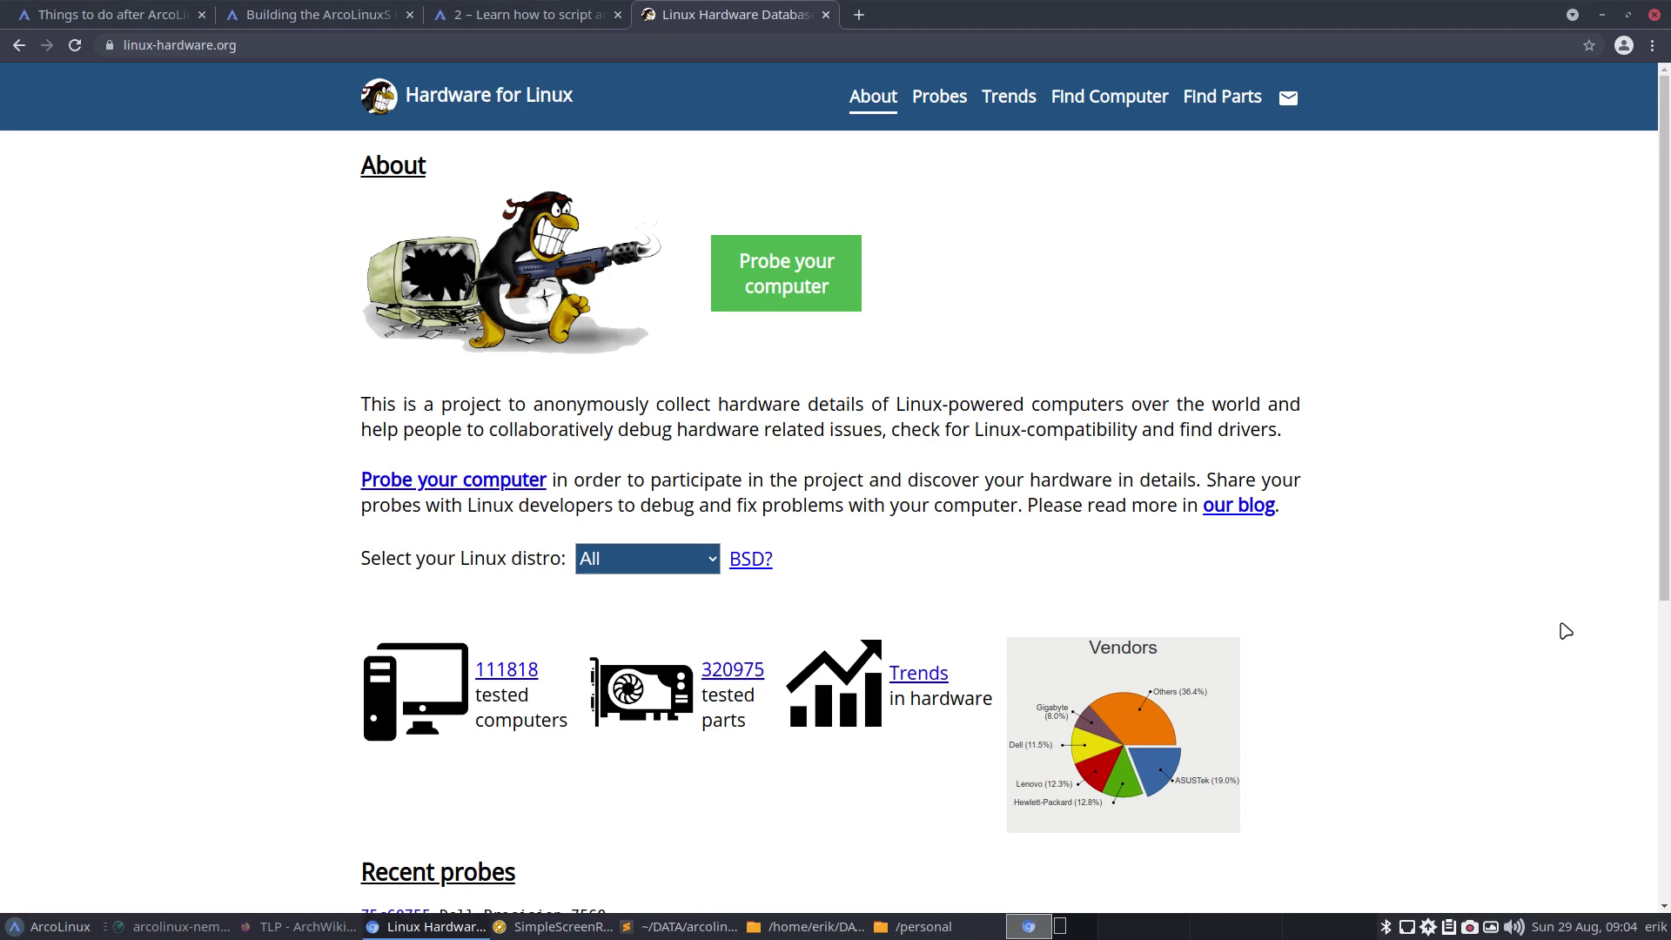
scroll(1566, 631, "down", 5)
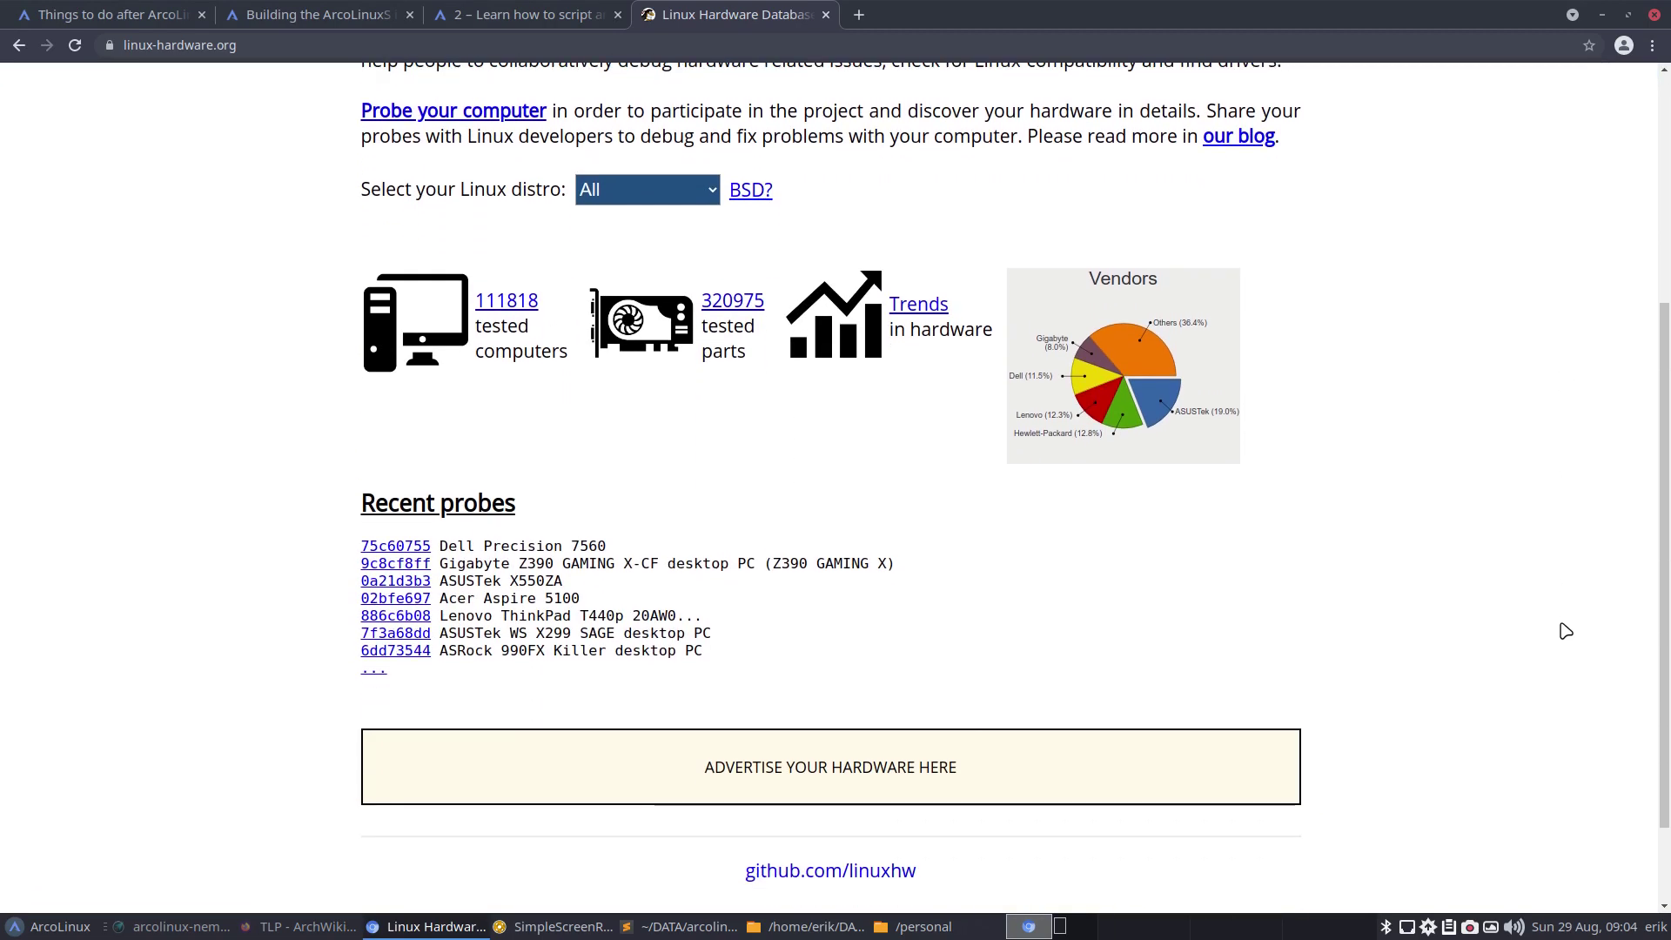
scroll(1567, 631, "down", 1)
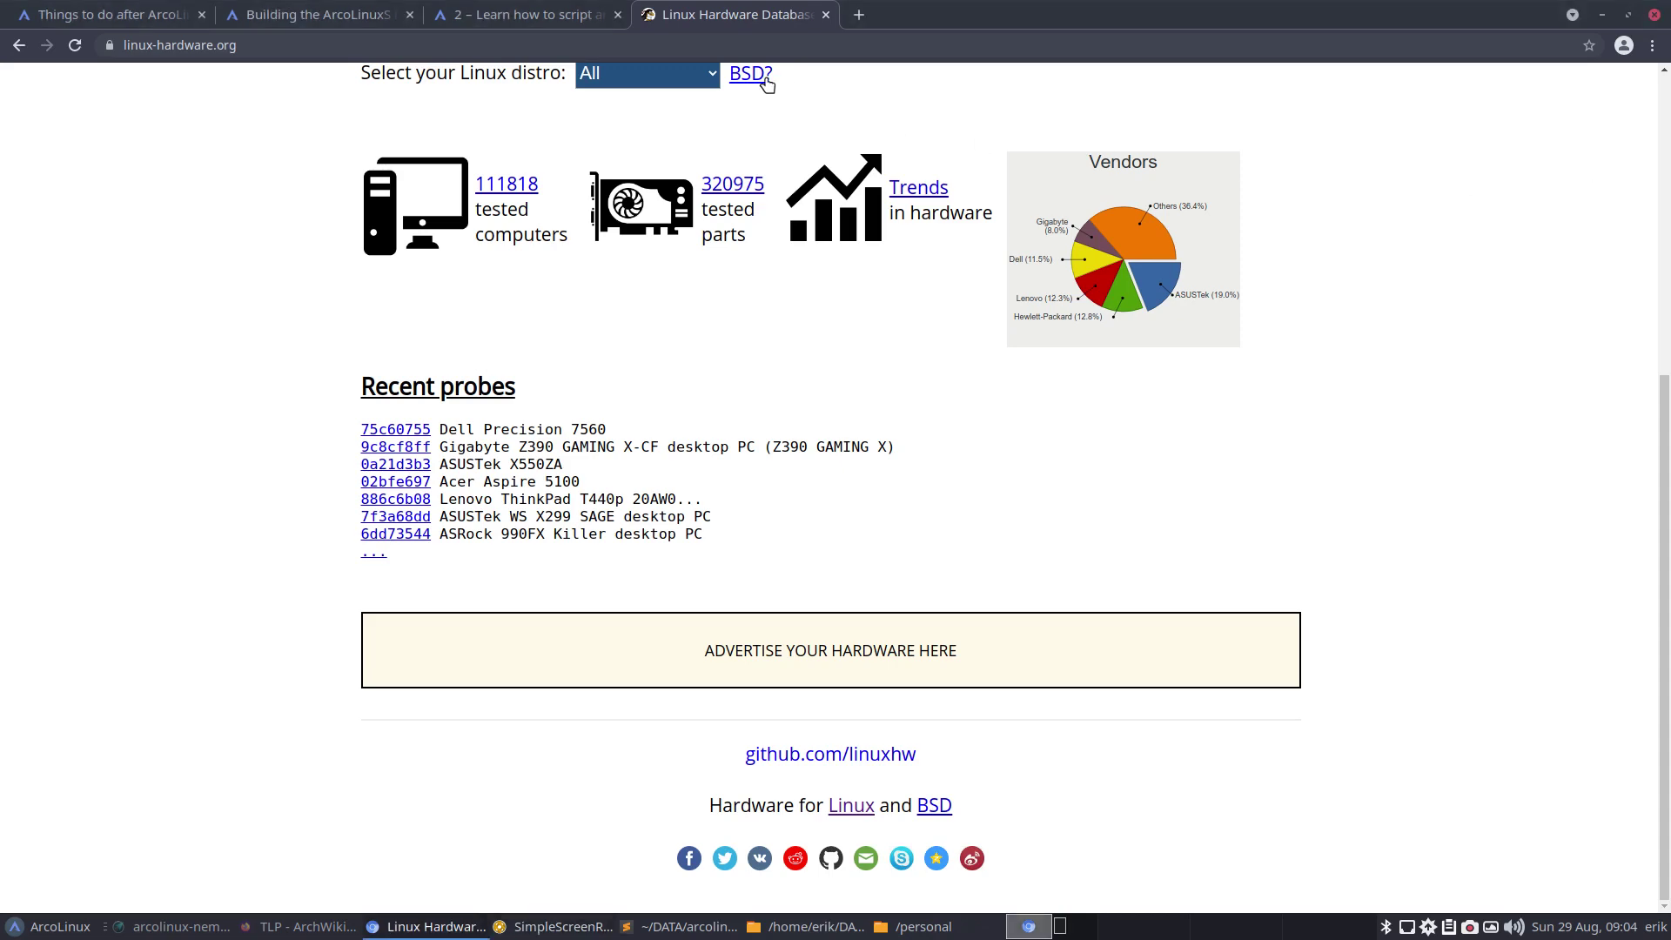
left_click(826, 14)
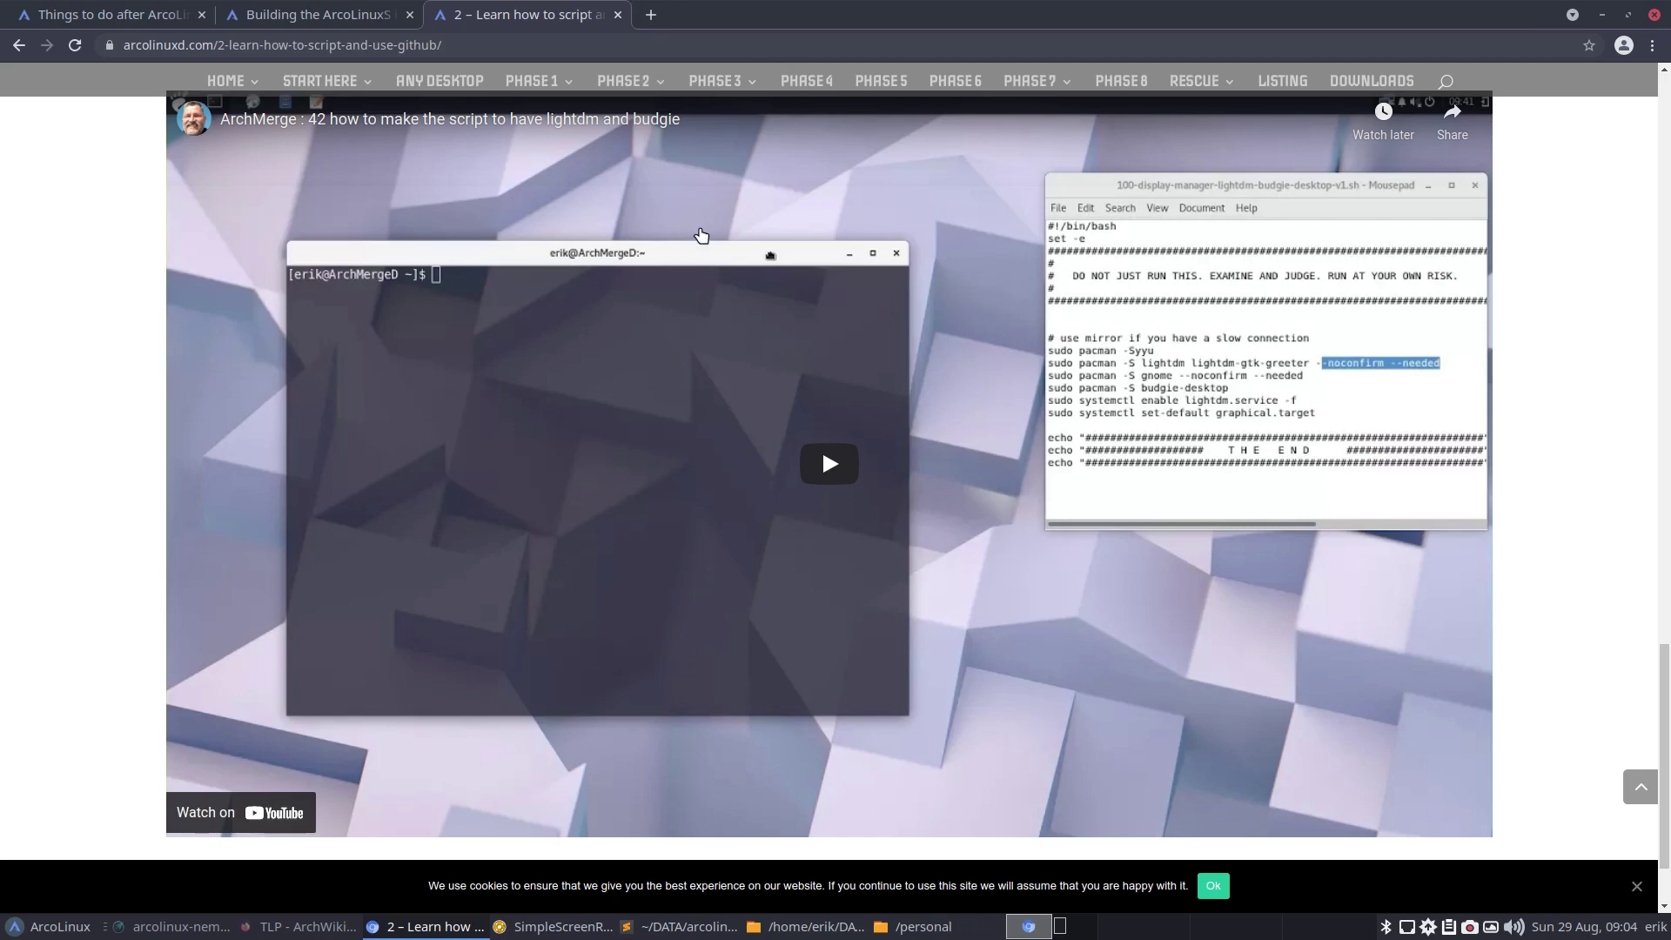
mouse_move(715, 81)
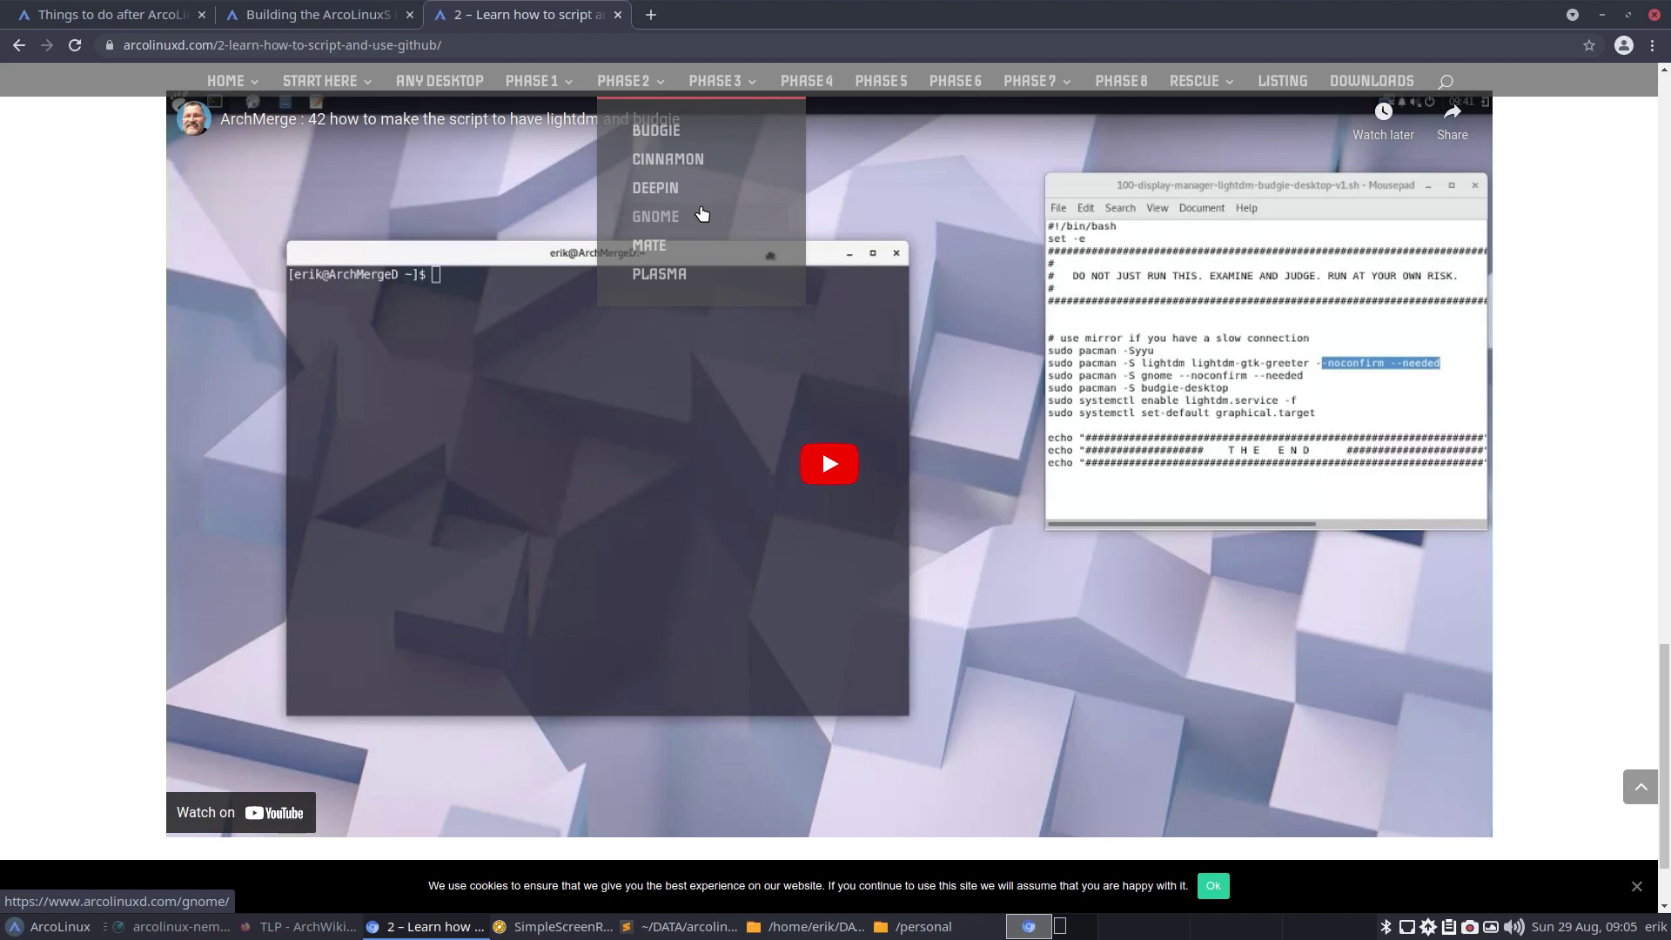
Minimize the web browser and close the editor showing 668-uninstall-all-xf86-video-drivers.sh.
left_click(804, 49)
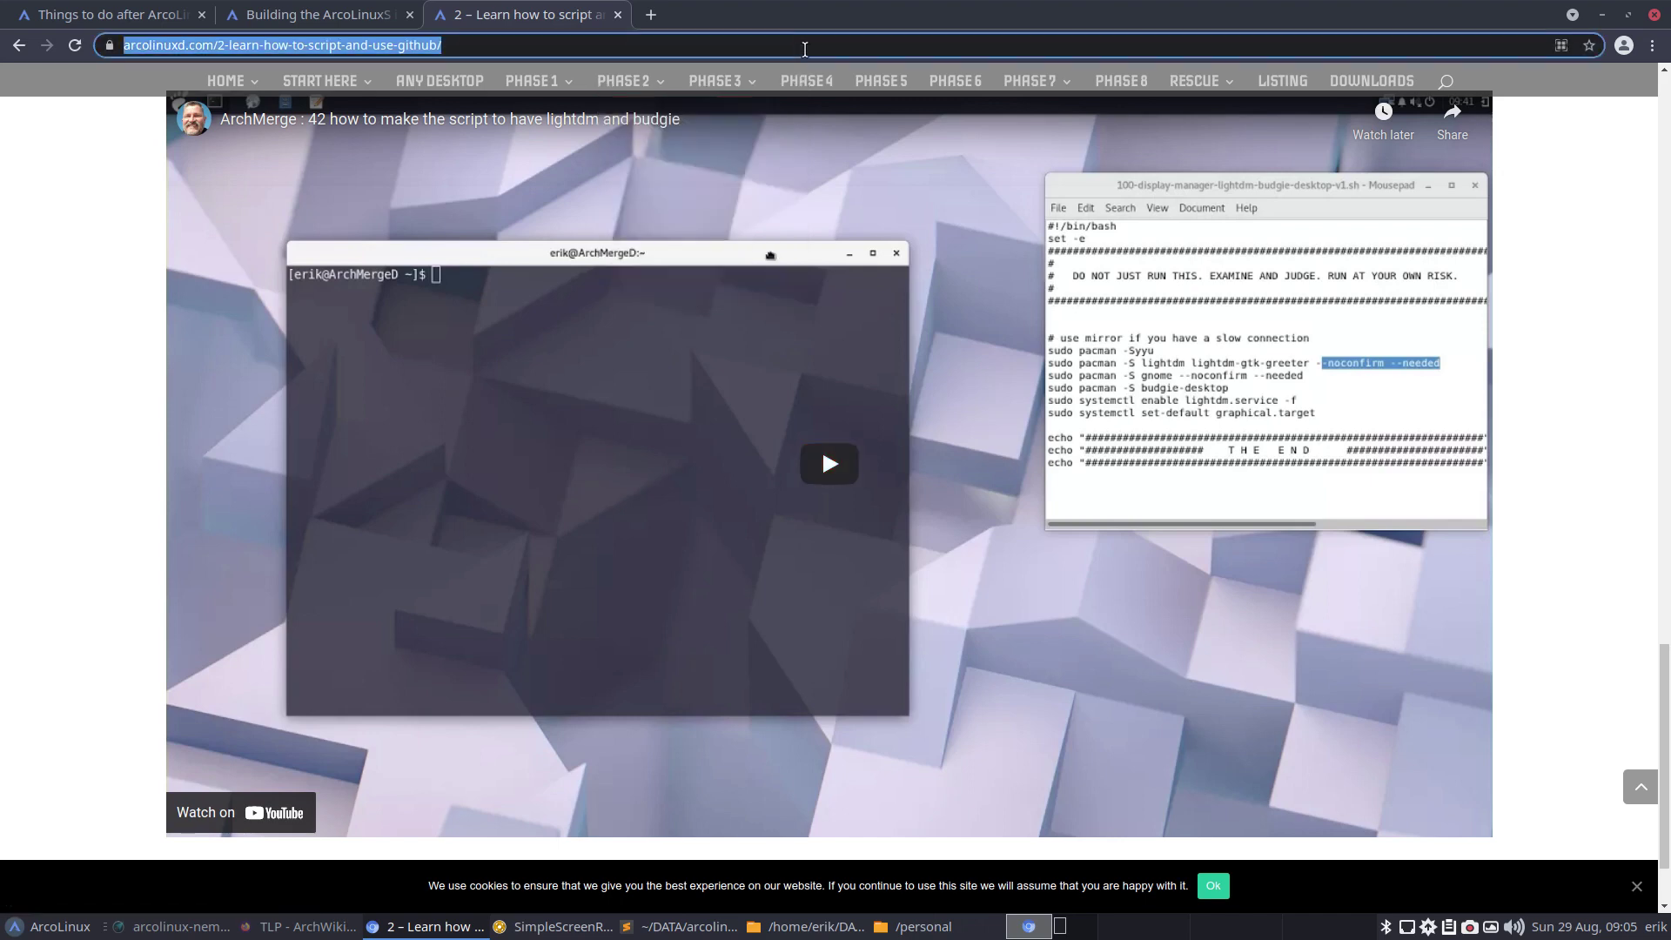
left_click(1546, 277)
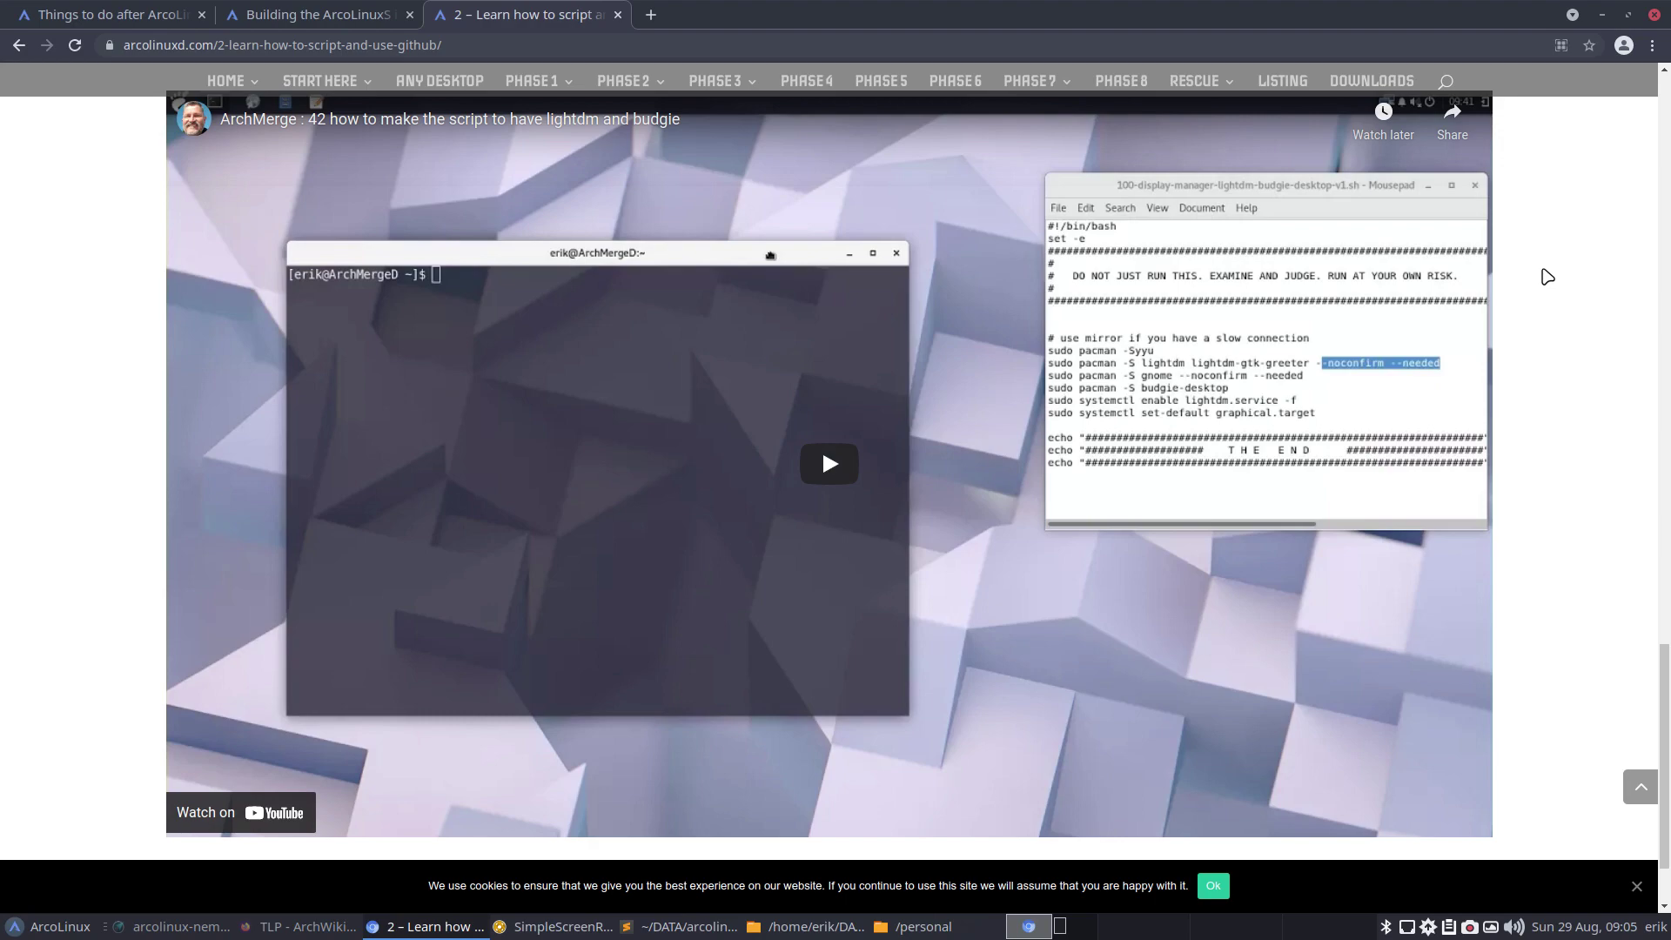
left_click(1603, 15)
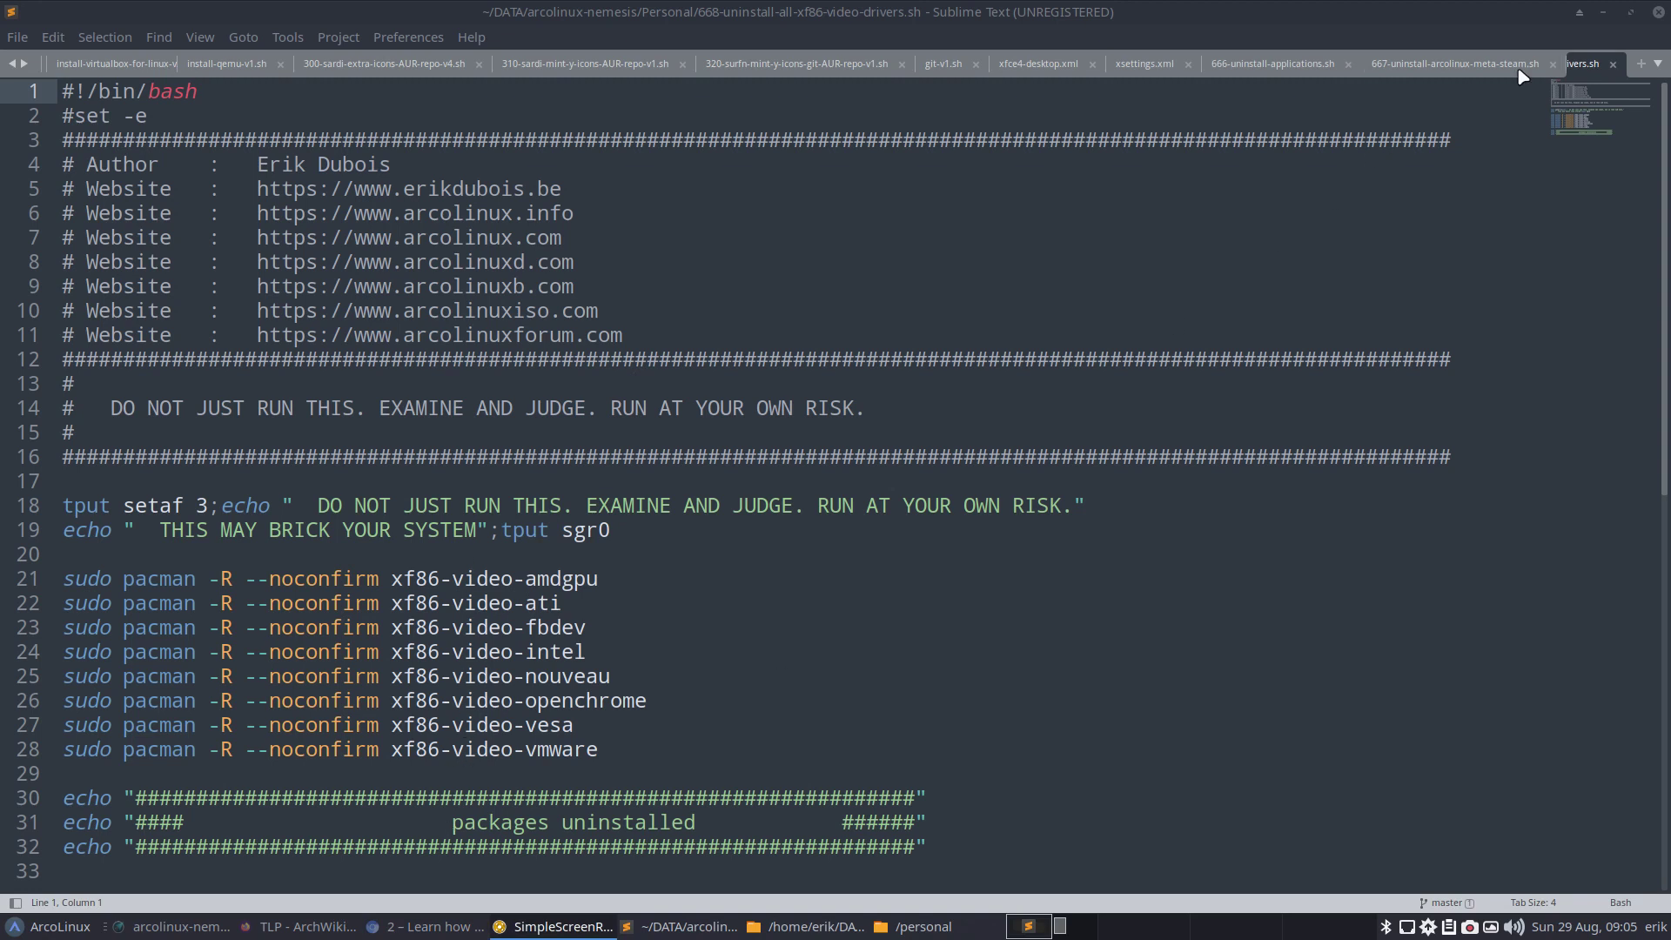
left_click(1658, 12)
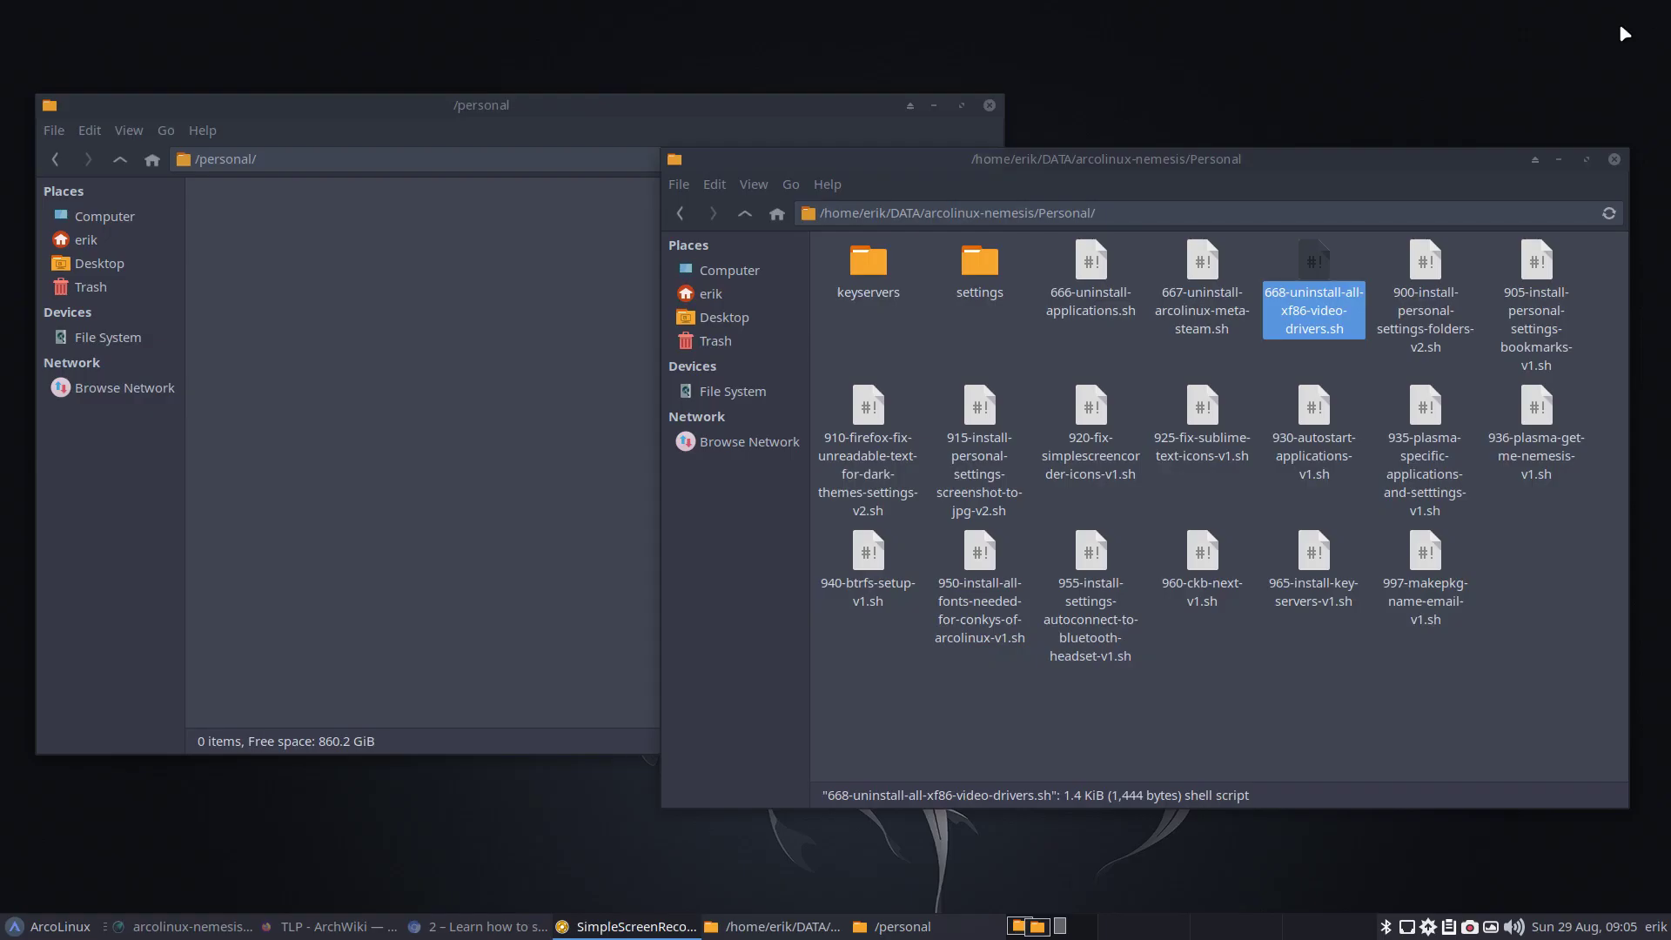
Open 900-install-personal-settings-folders-v2.sh from the Personal folder and view its folder-creation commands.
left_click(1234, 169)
left_click_drag(1234, 166, 1185, 218)
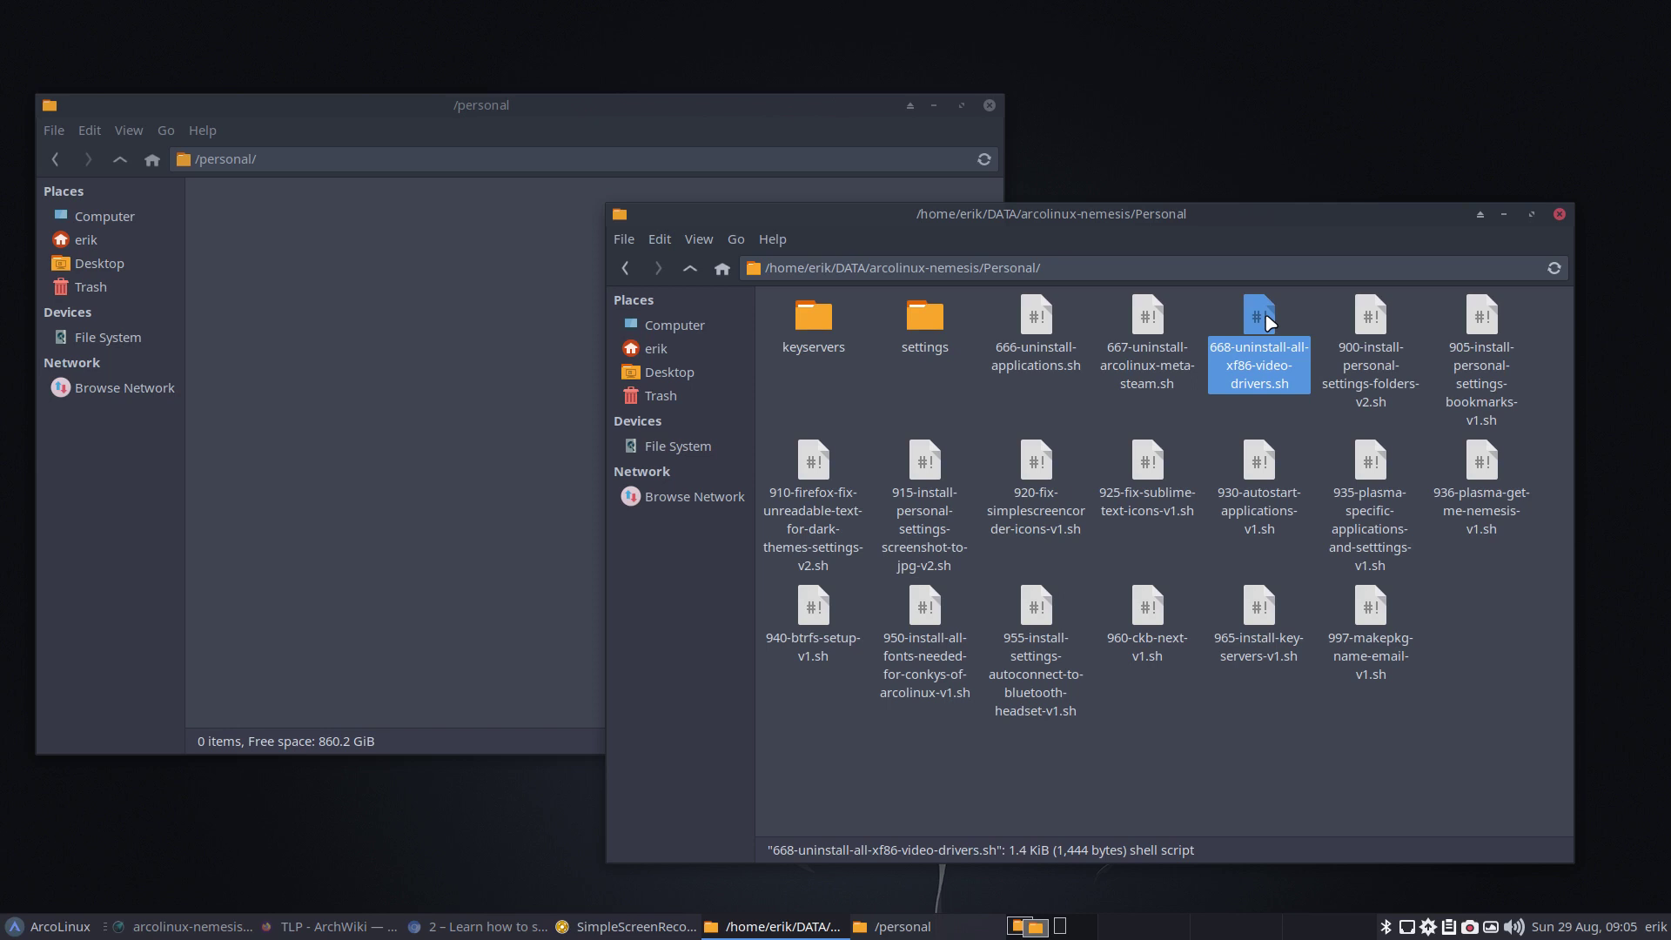
left_click(1370, 320)
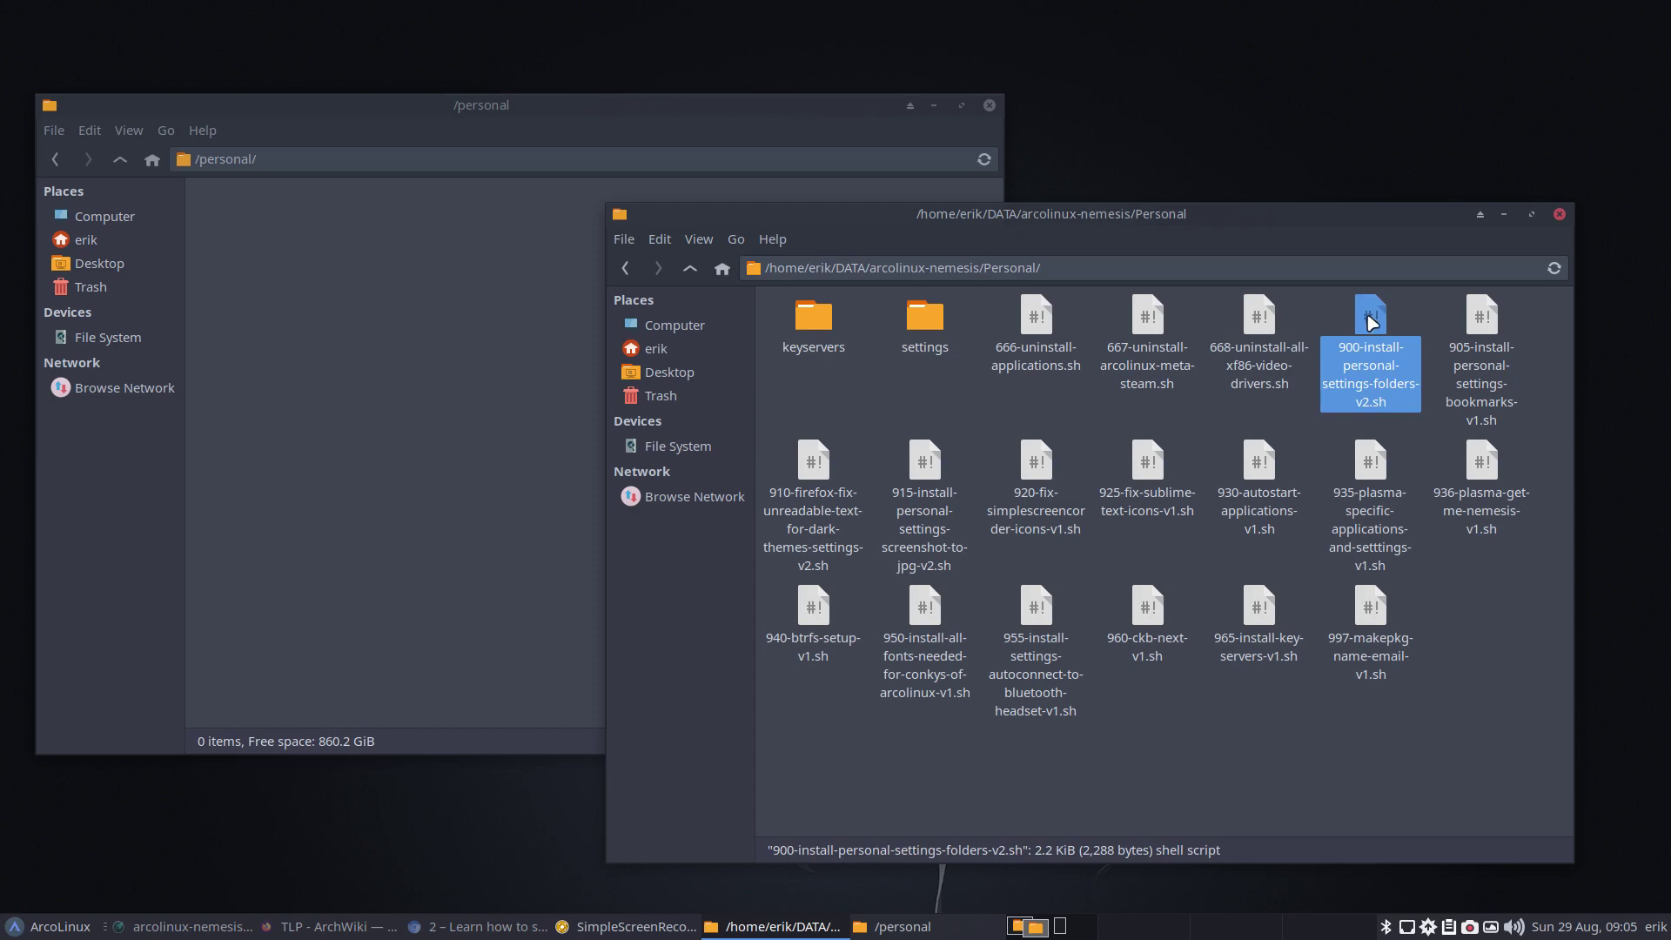
double_click(1371, 320)
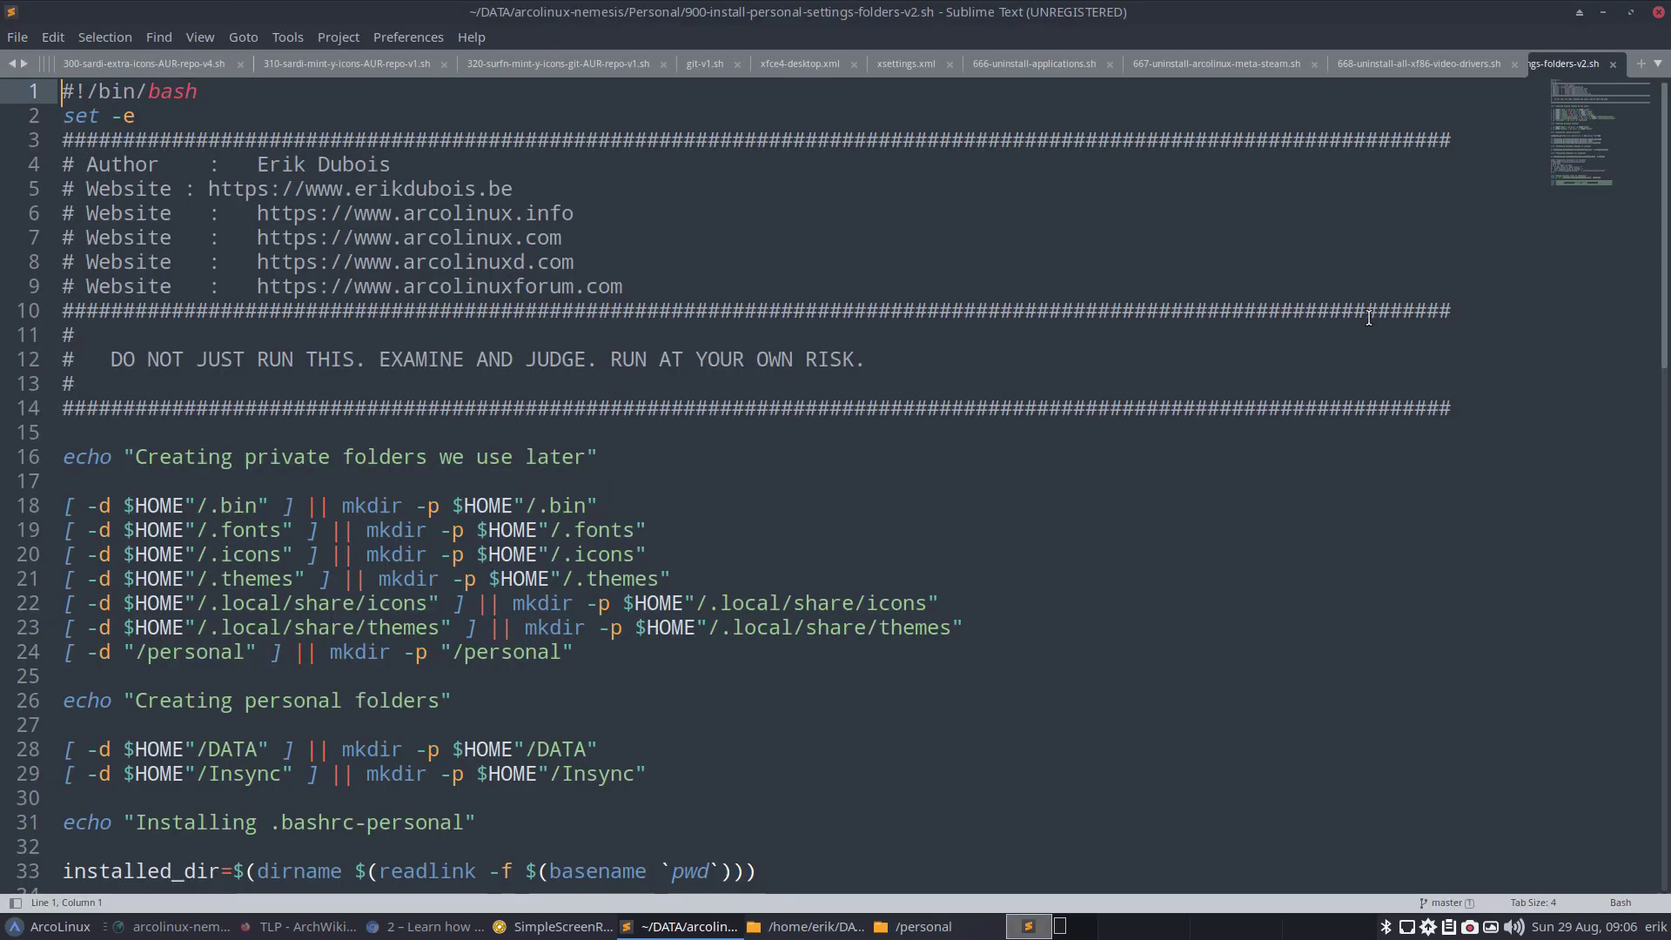
scroll(846, 403, "down", 1)
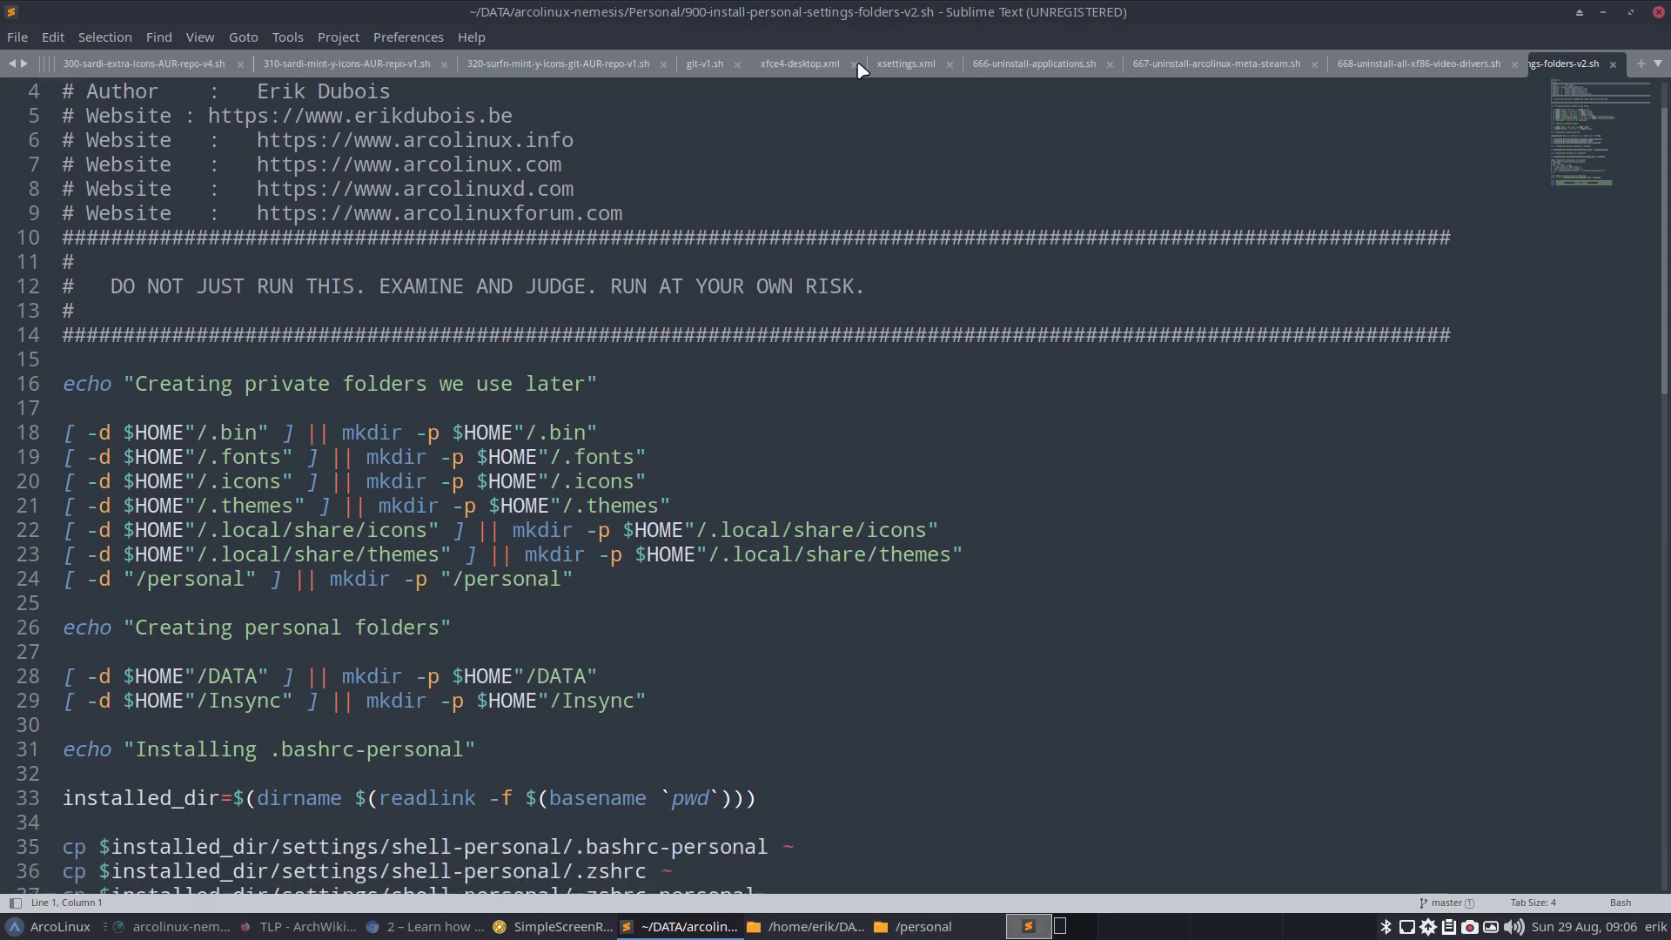
Tile the script editor and the file manager side by side, with the home folder shown and .bin selected.
left_click_drag(865, 11, 1666, 227)
left_click_drag(743, 206, 331, 205)
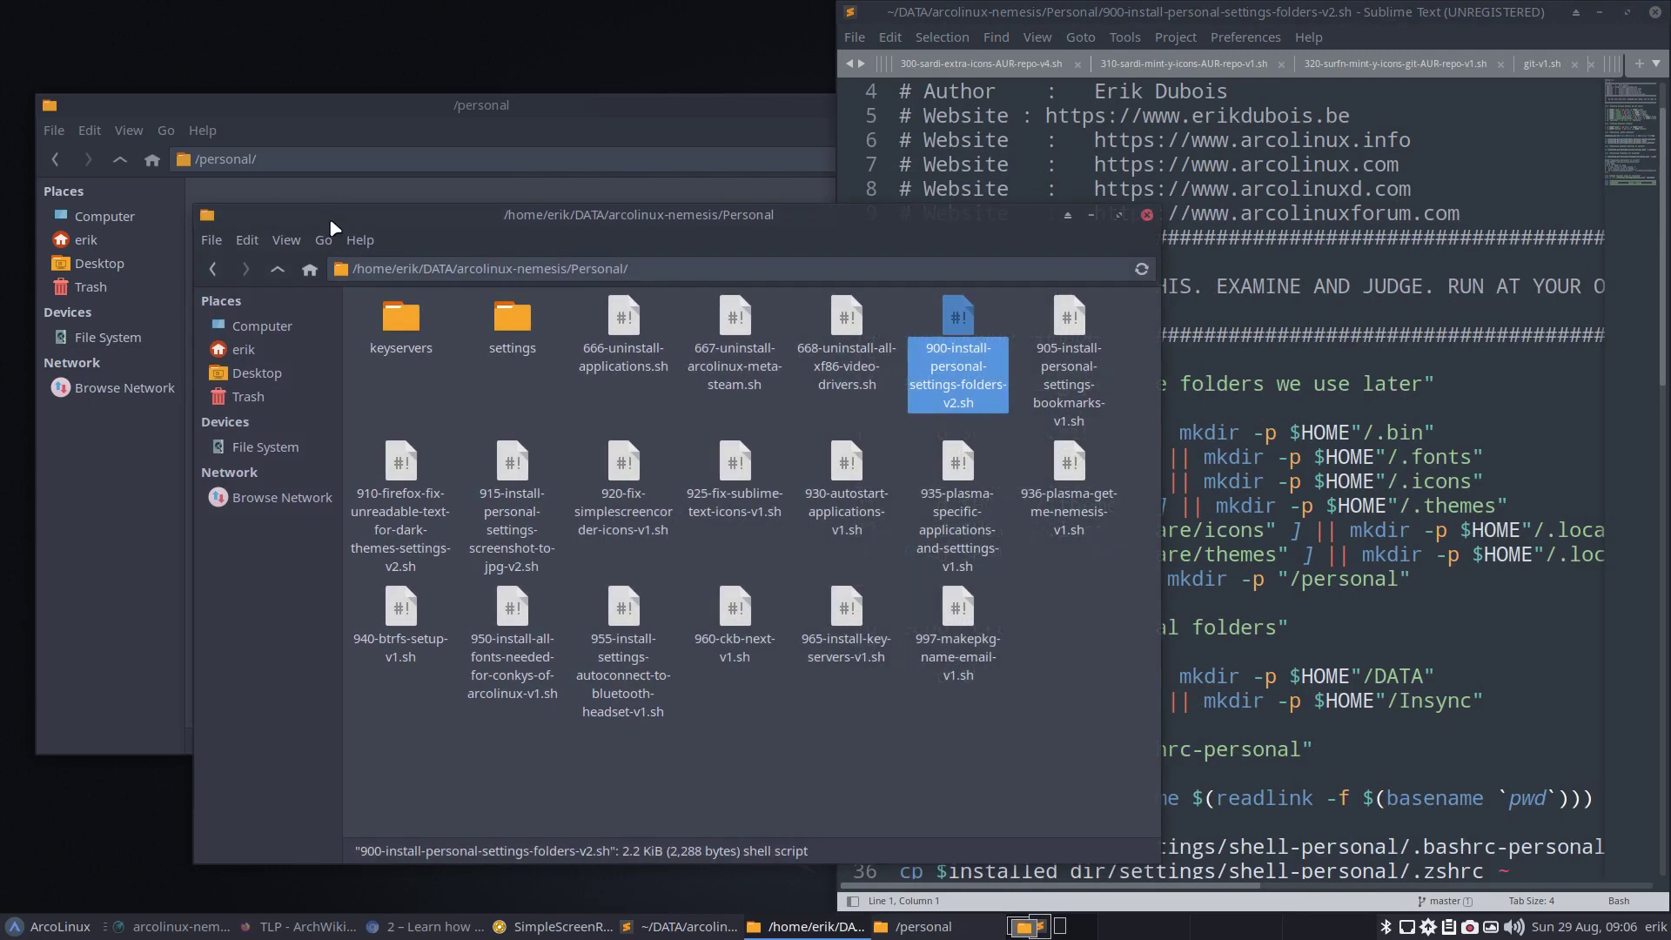
left_click(263, 343)
left_click_drag(571, 225, 0, 273)
left_click(292, 119)
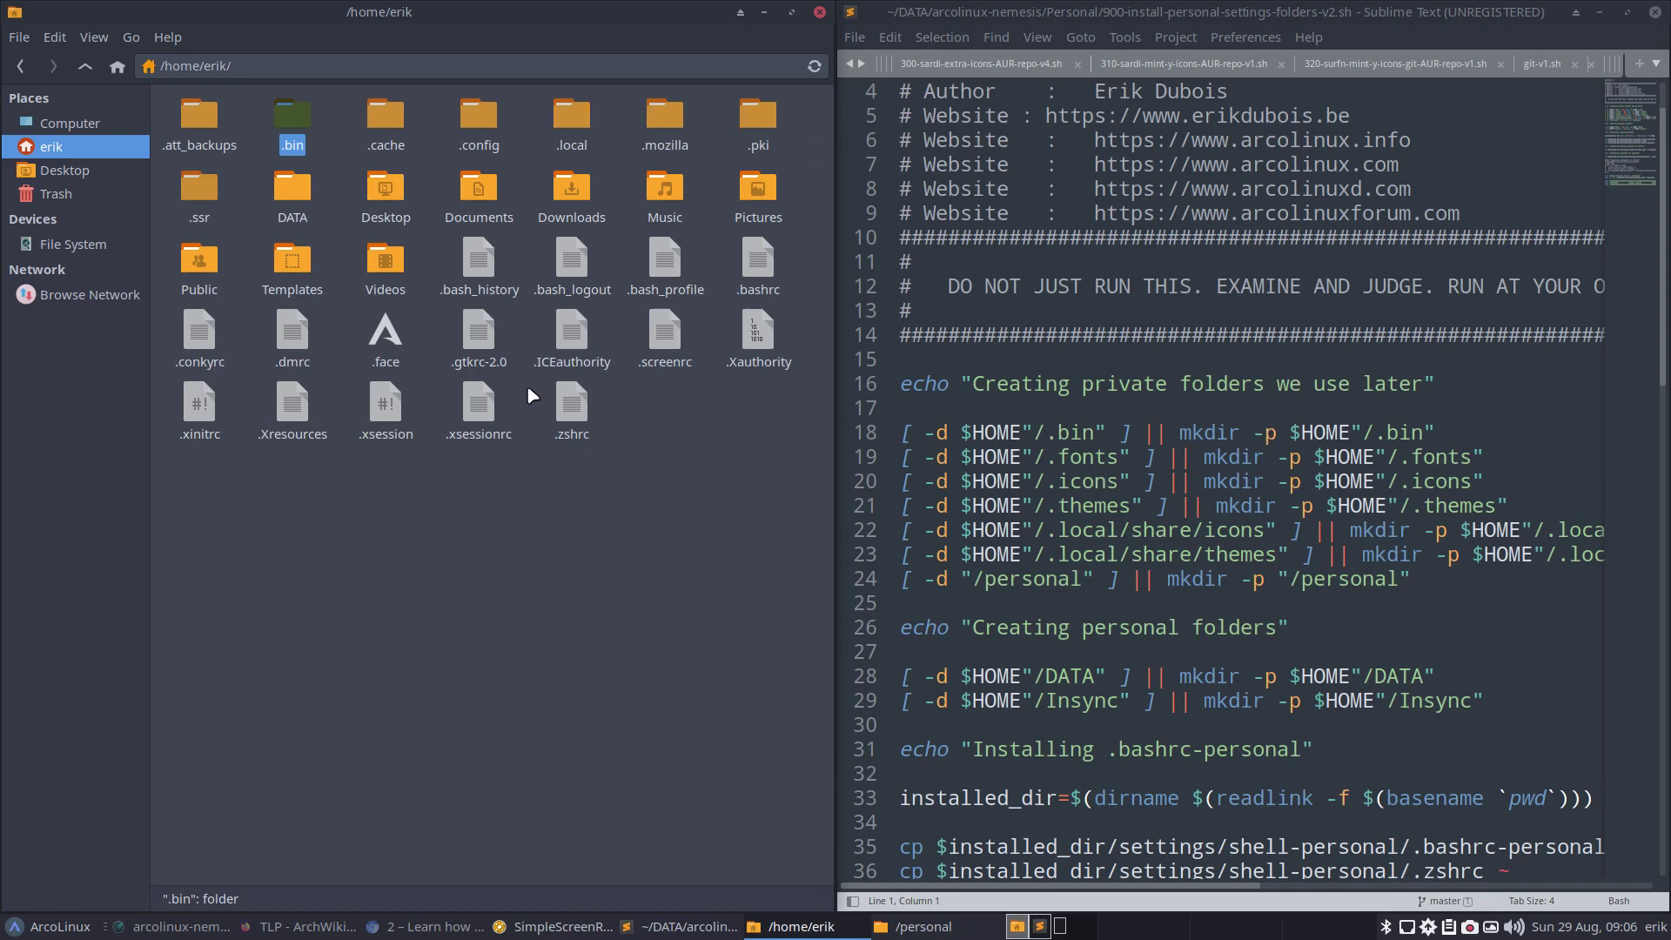
Highlight the words icons and themes in the script's .icons and .themes folder-creation lines.
left_click(1095, 482)
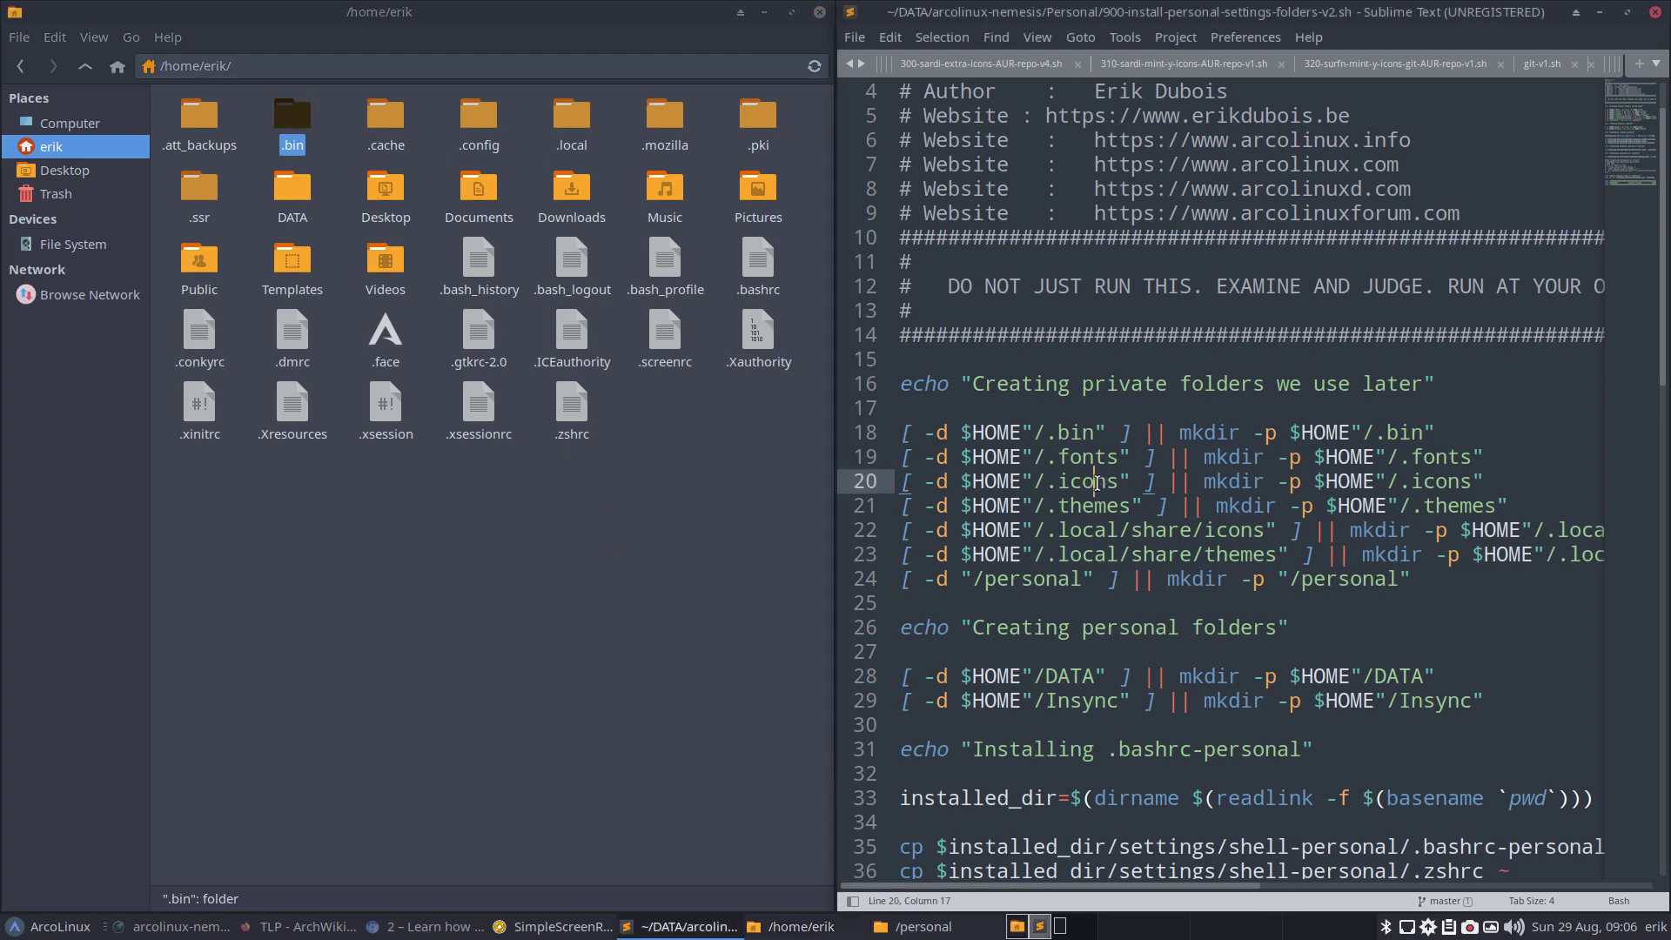
double_click(1096, 481)
double_click(1096, 506)
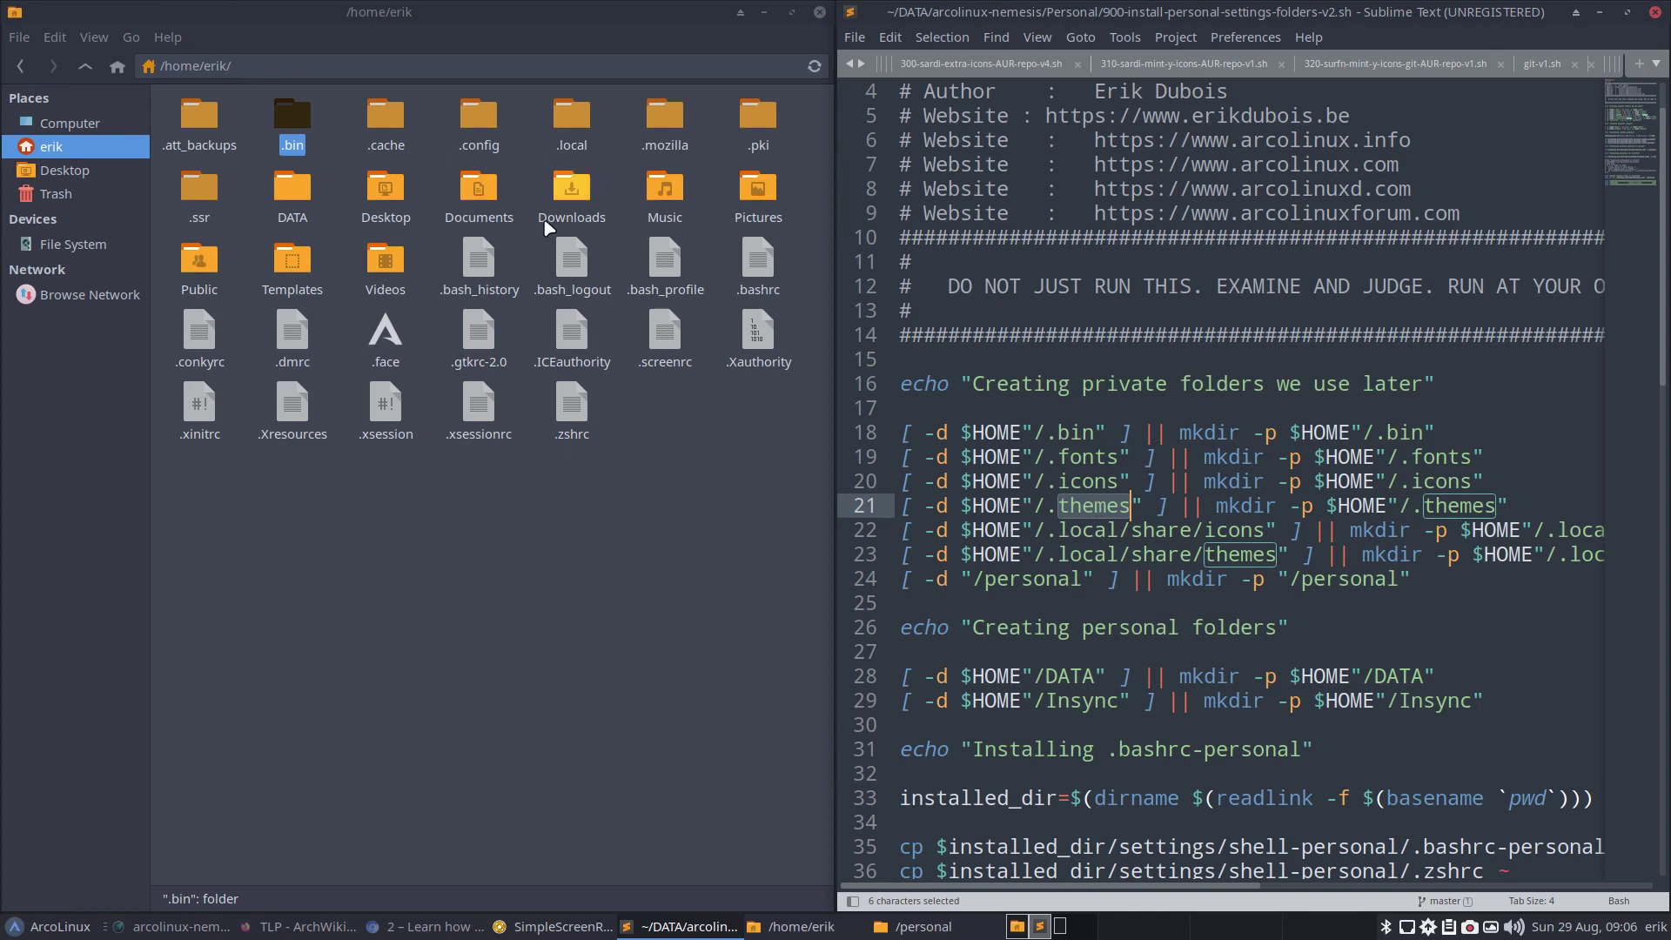
Open the desktop's Settings manager, view the Appearance entry, and close the window.
left_click(15, 926)
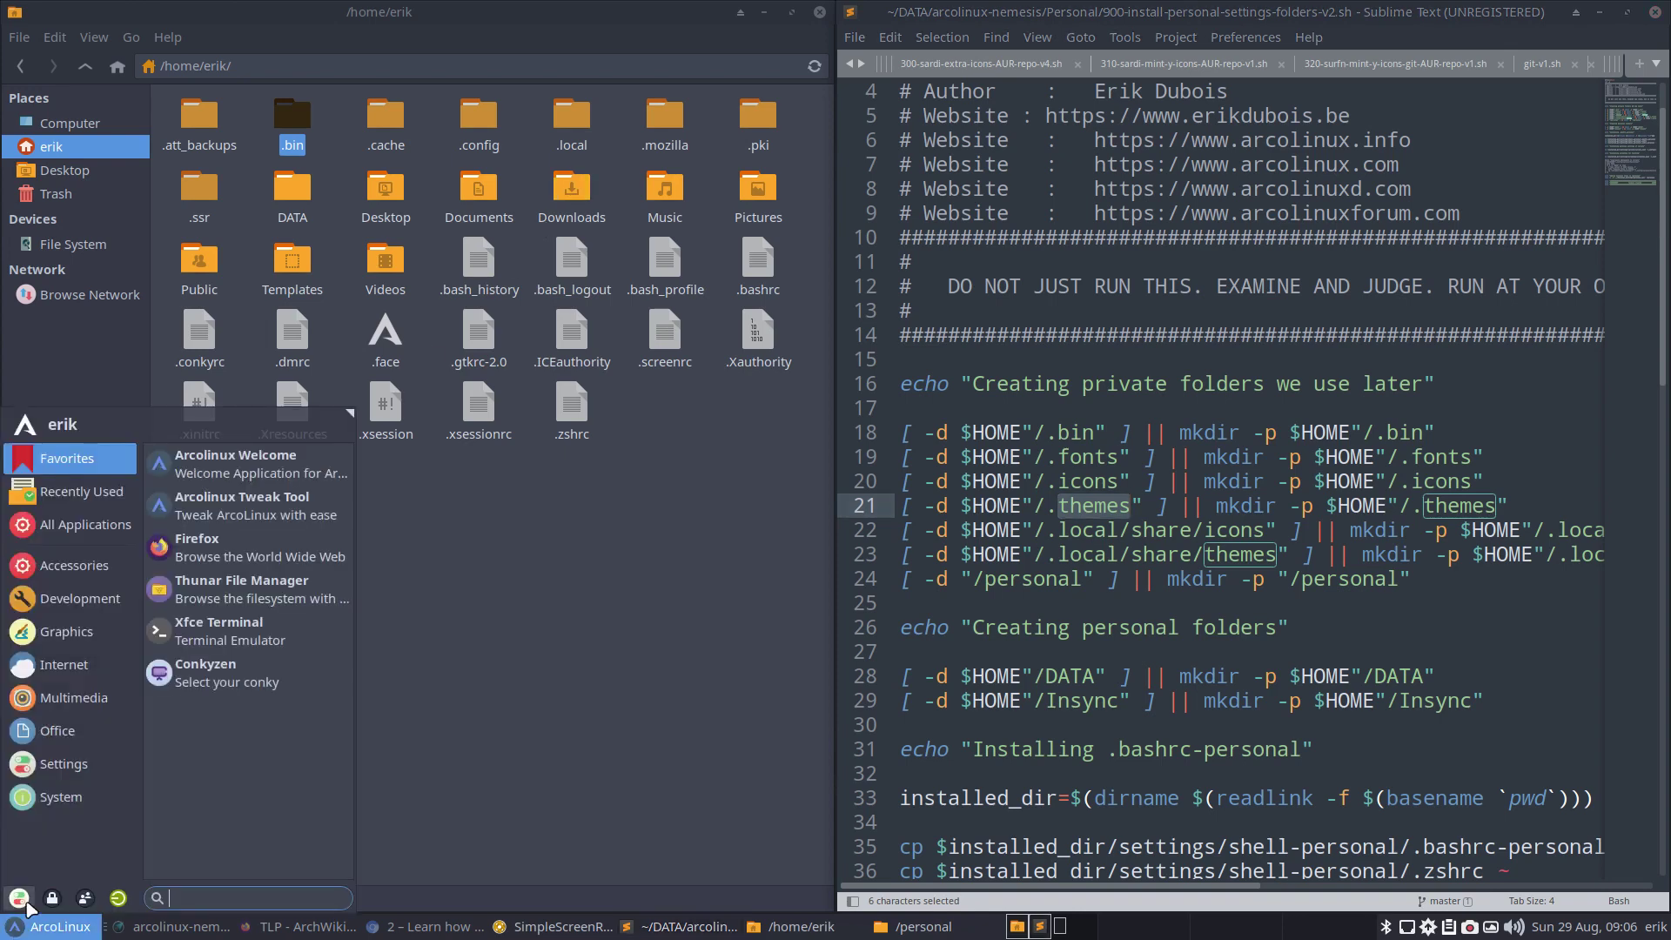
left_click(27, 903)
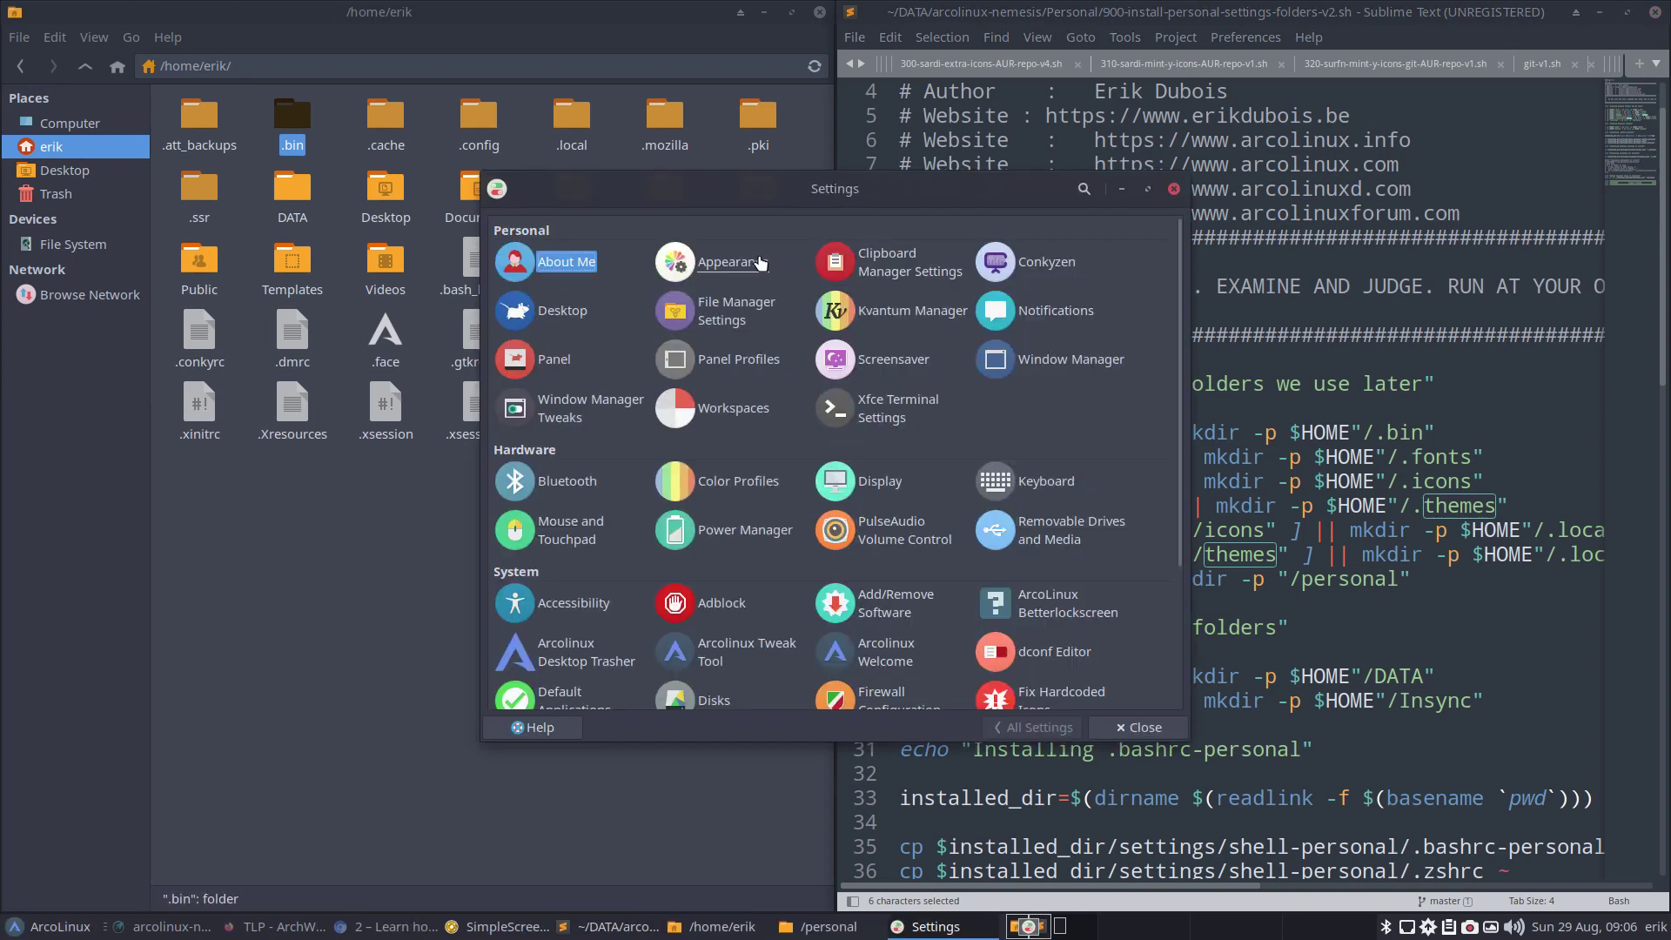
left_click(1171, 190)
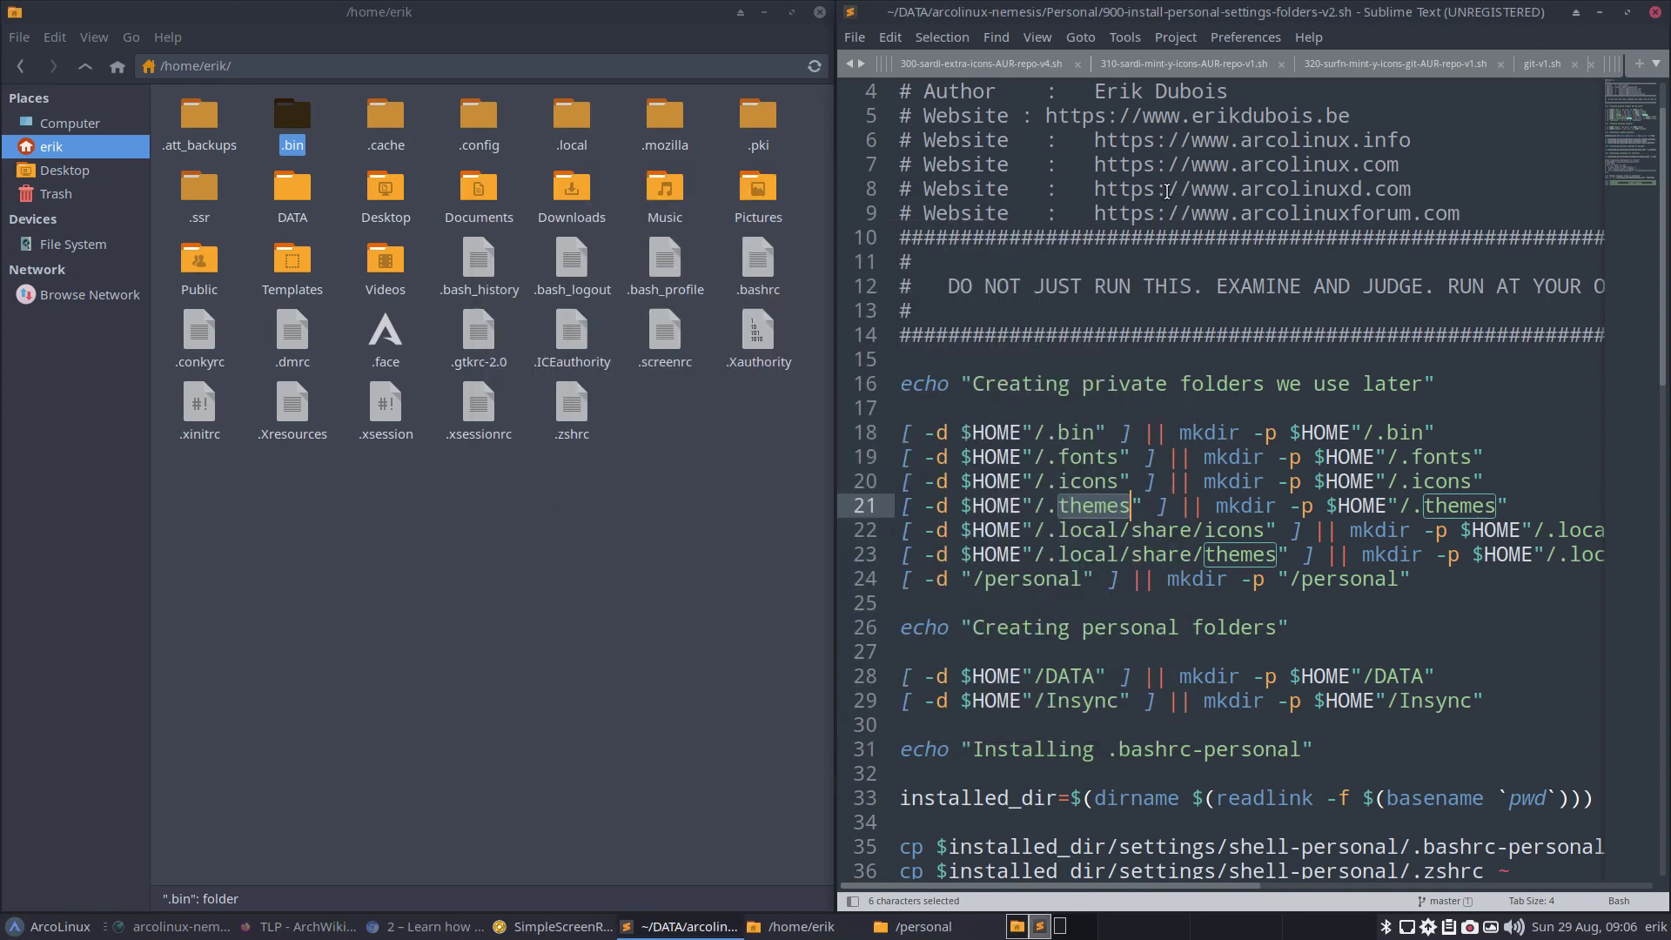
Compare the script's .icons and .themes lines with the .local/share/icons and .local/share/themes lines by highlighting each pair.
left_click(1120, 533)
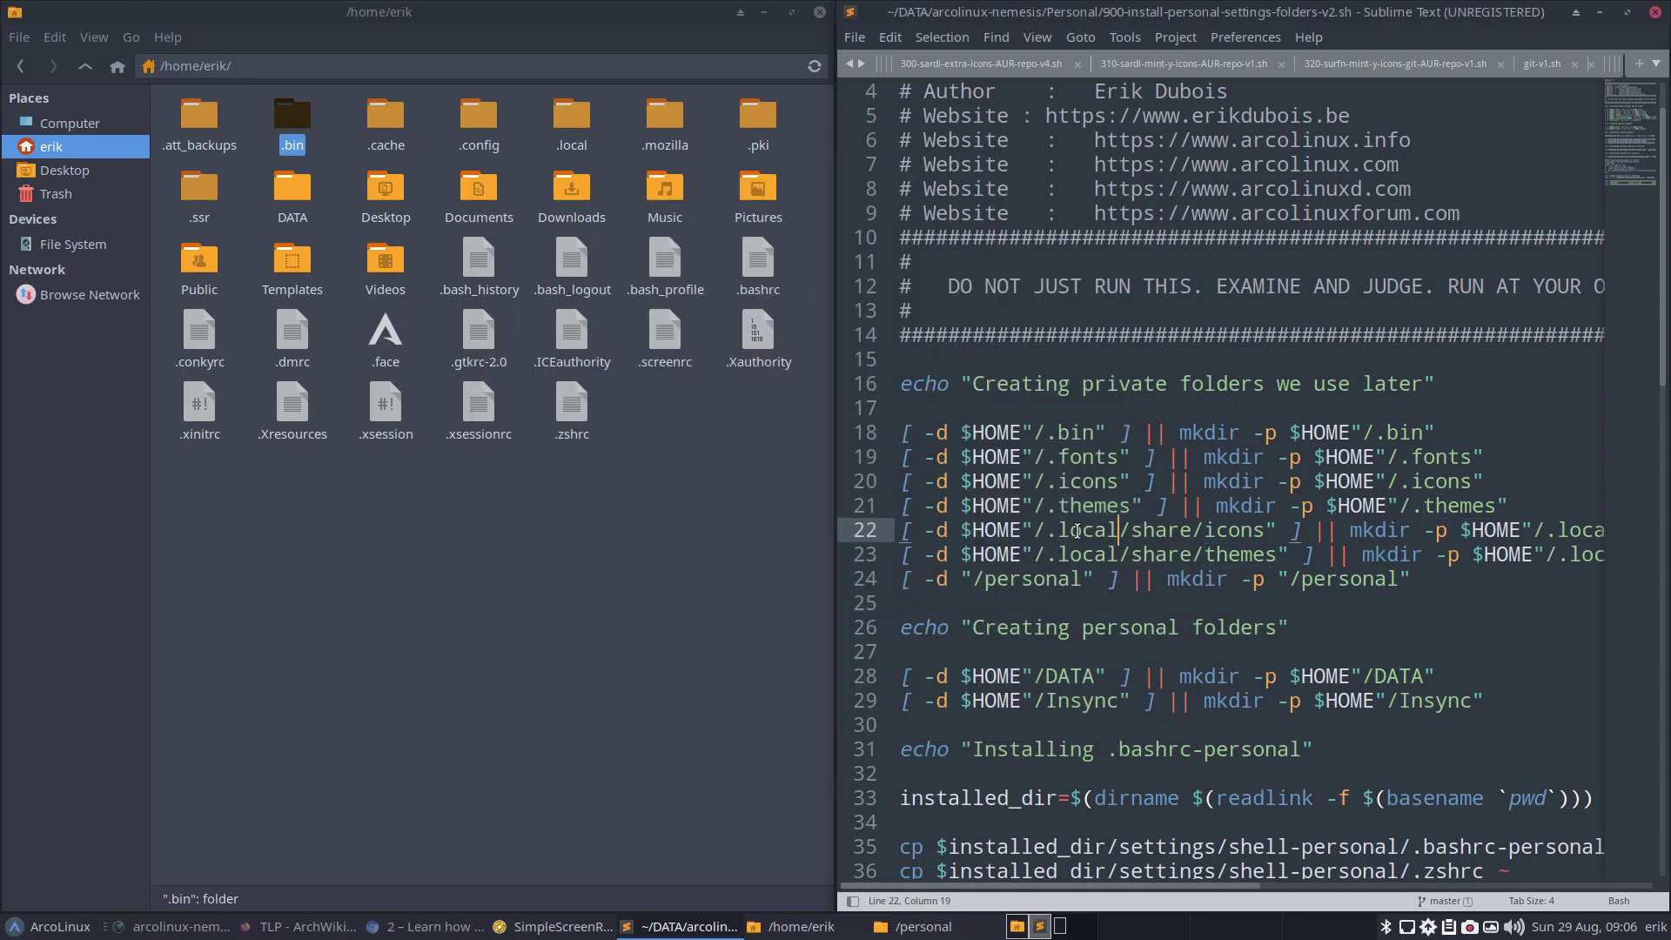
left_click_drag(1277, 555, 864, 545)
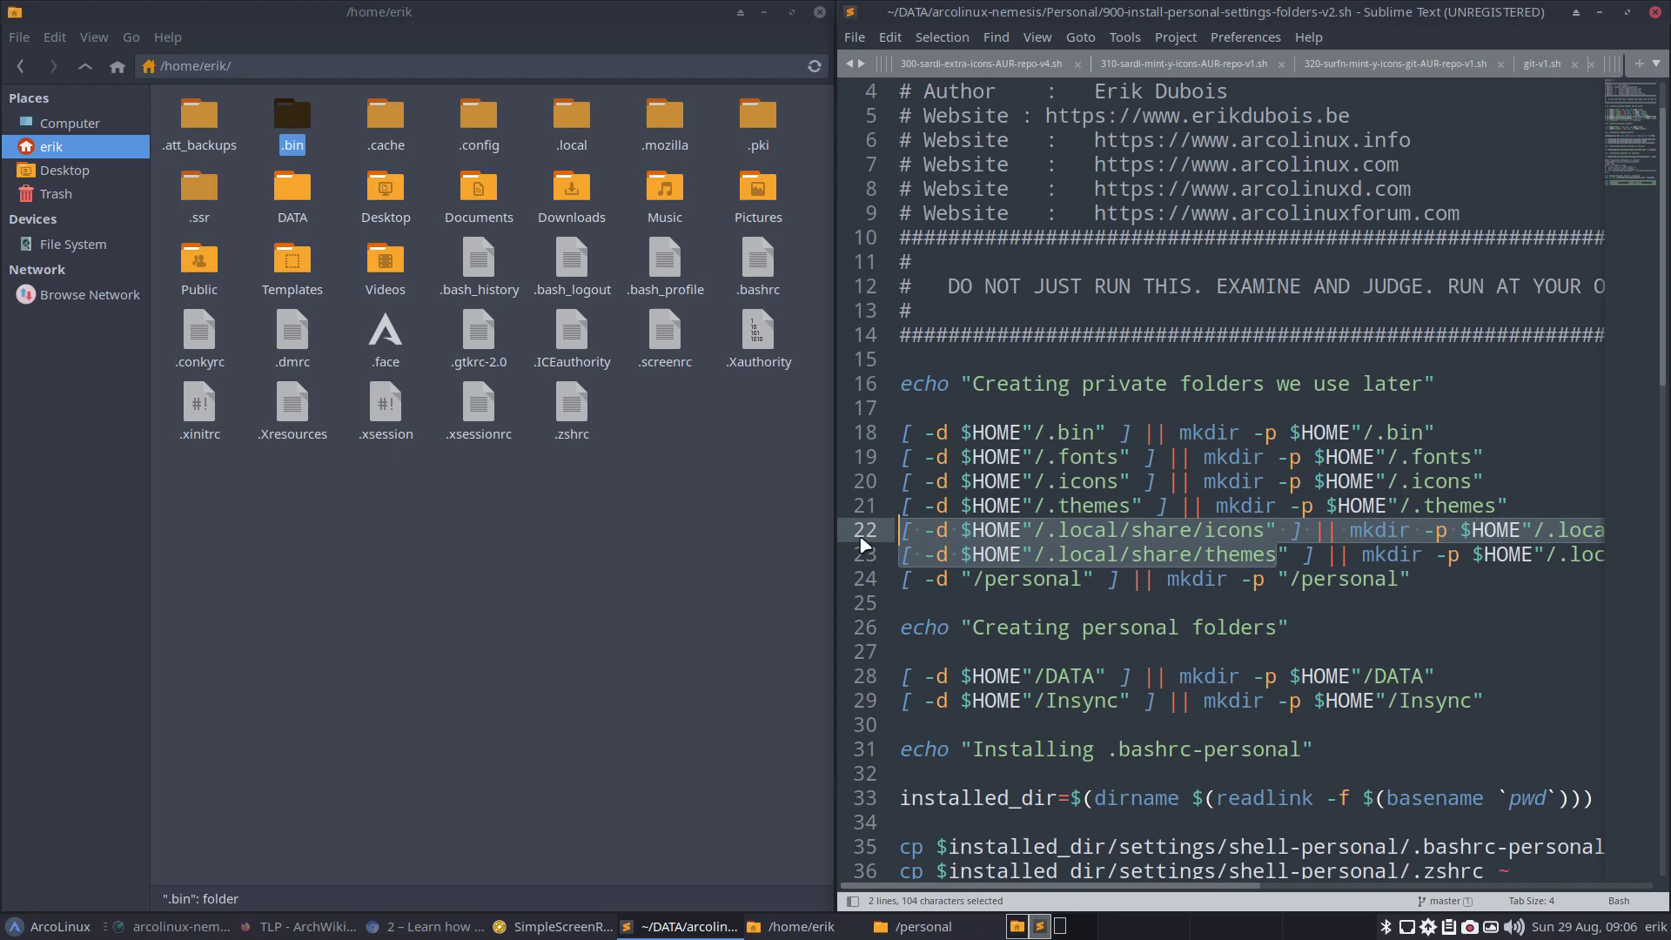
left_click_drag(1176, 509, 906, 487)
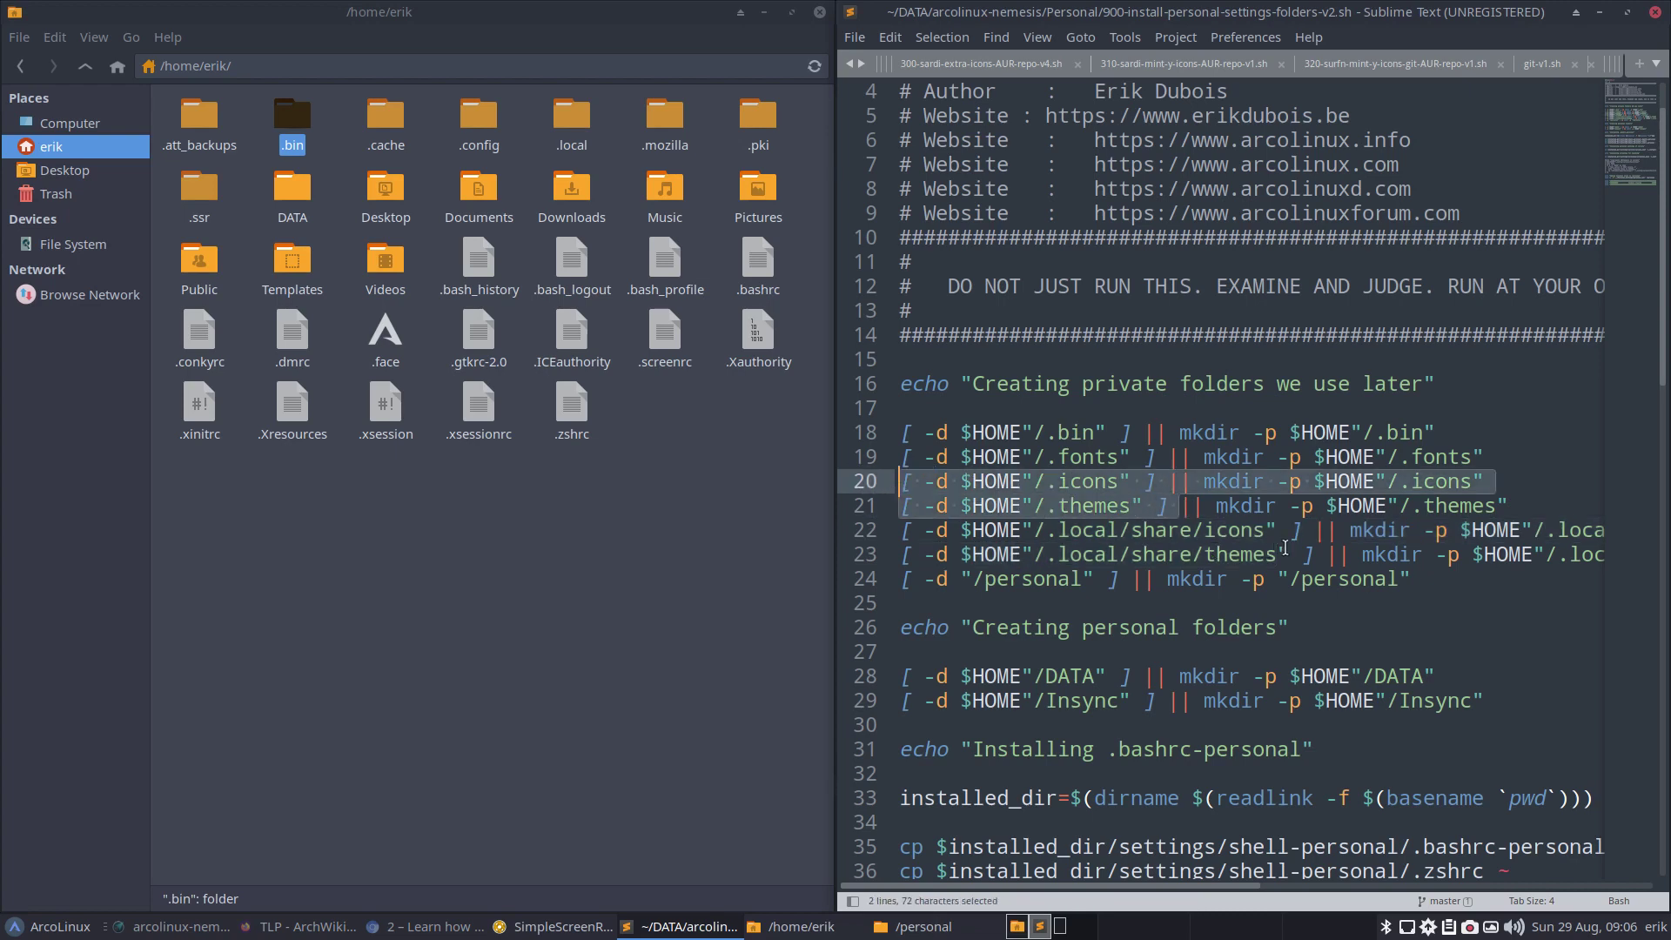
left_click_drag(1292, 554, 911, 539)
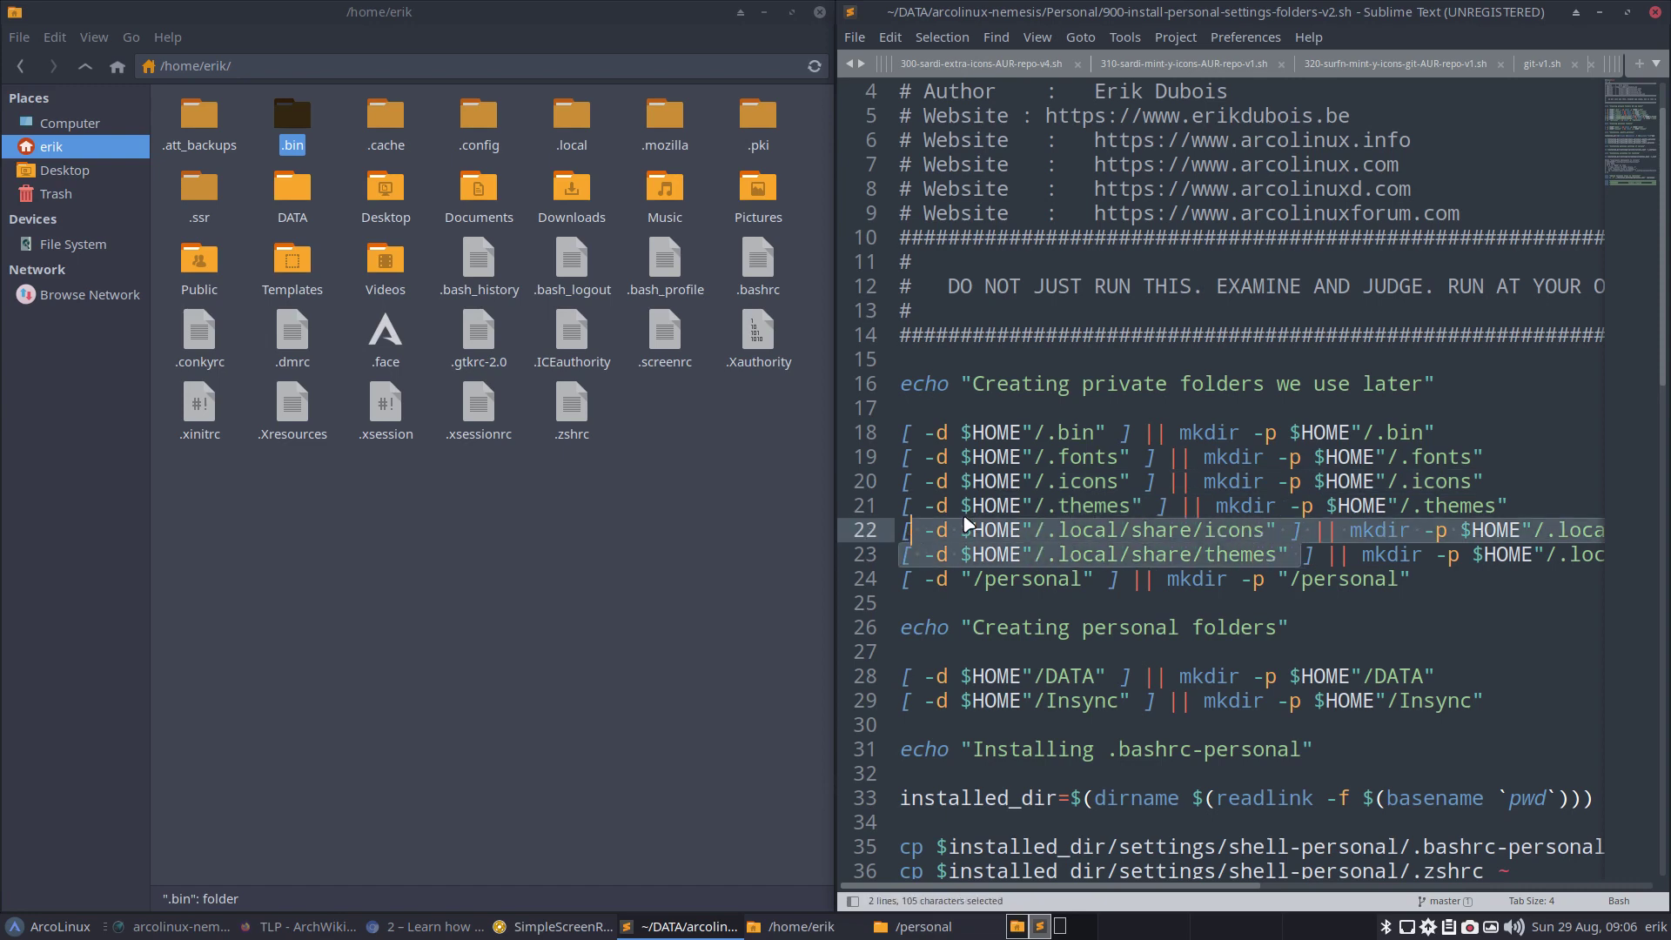